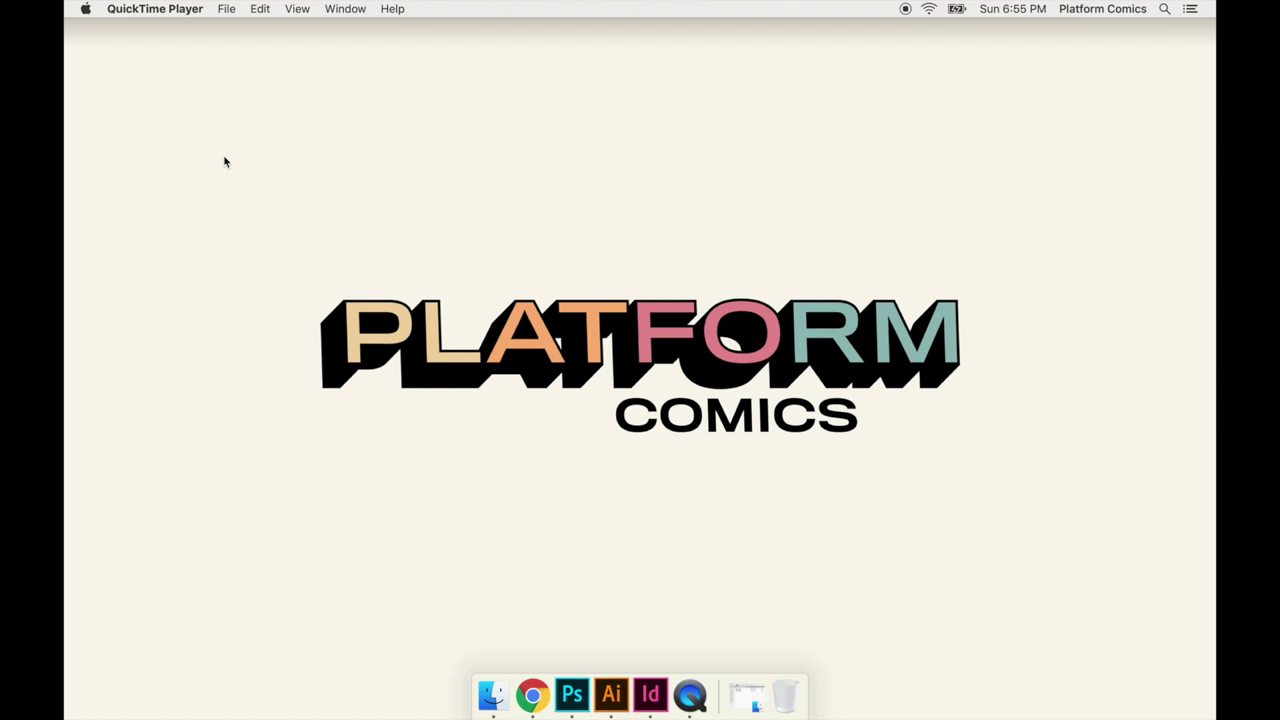
# Switch to Finder, then bring up Illustrator with the Intro notes document.
pyautogui.click(438, 572)
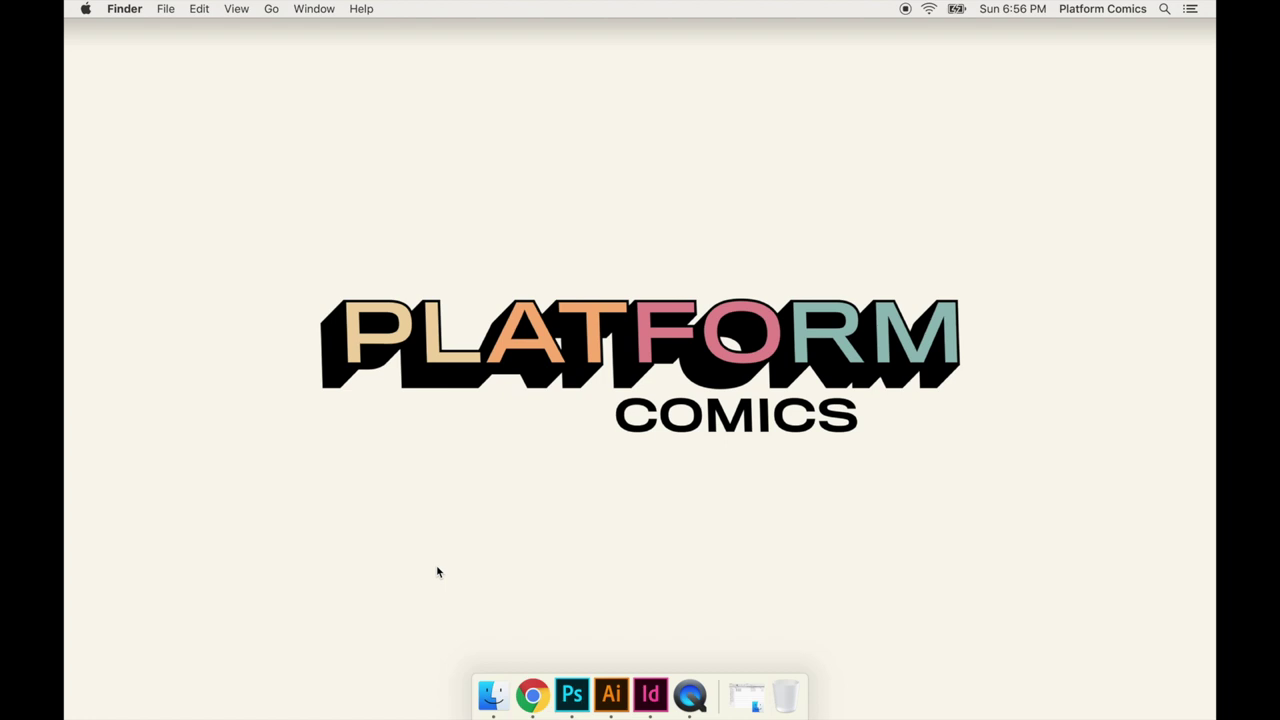
pyautogui.click(611, 695)
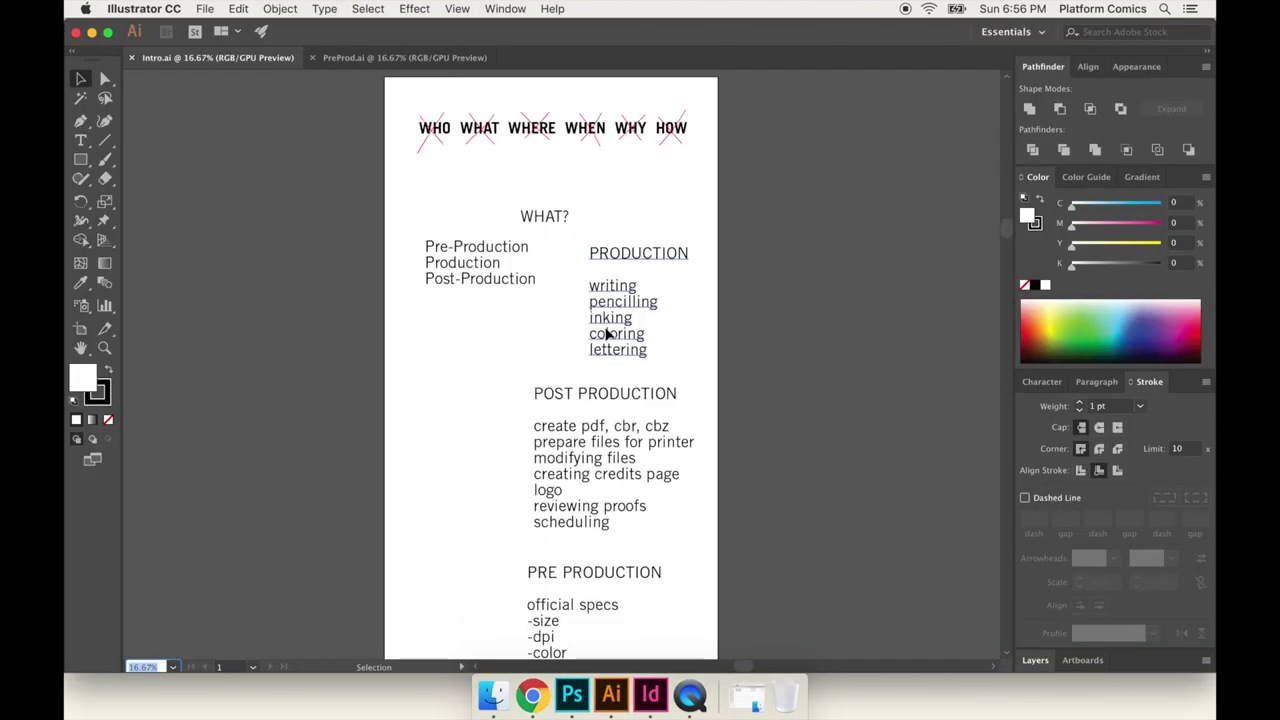
# Zoom the Intro.ai canvas to 33.33% to read the post-production task list.
pyautogui.press('super+equal')
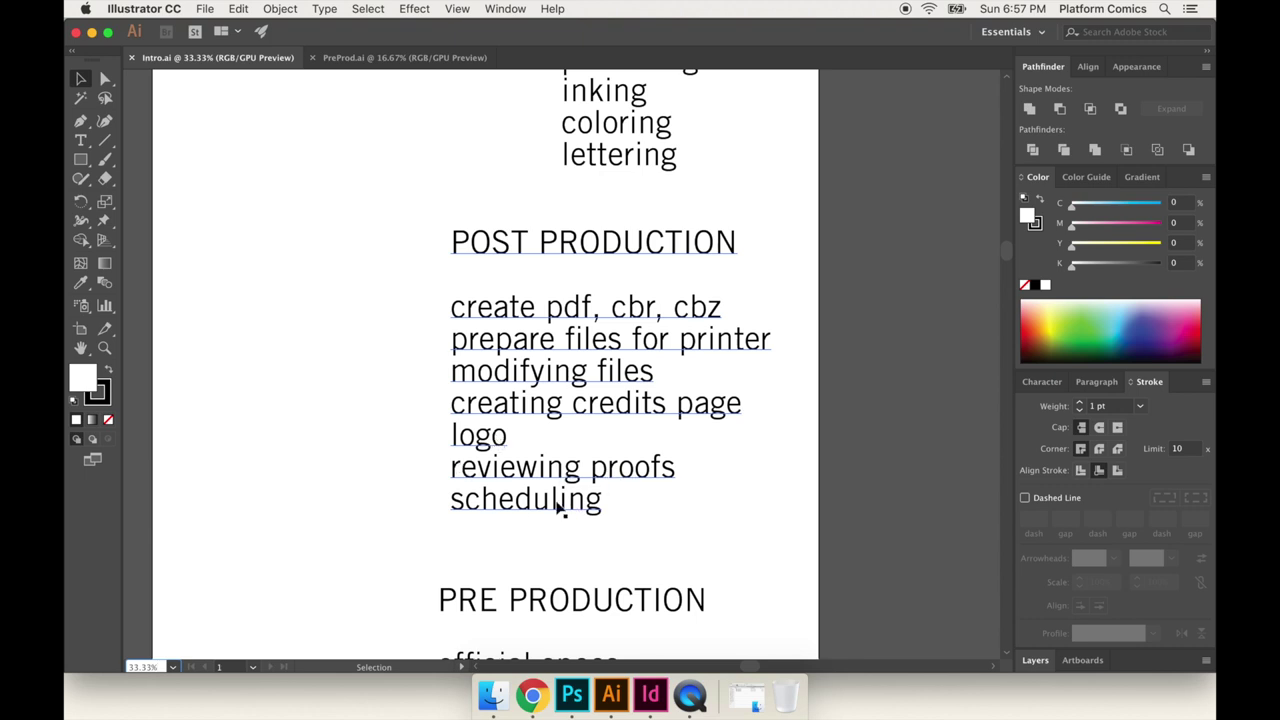
pyautogui.doubleClick(488, 498)
pyautogui.doubleClick(488, 498)
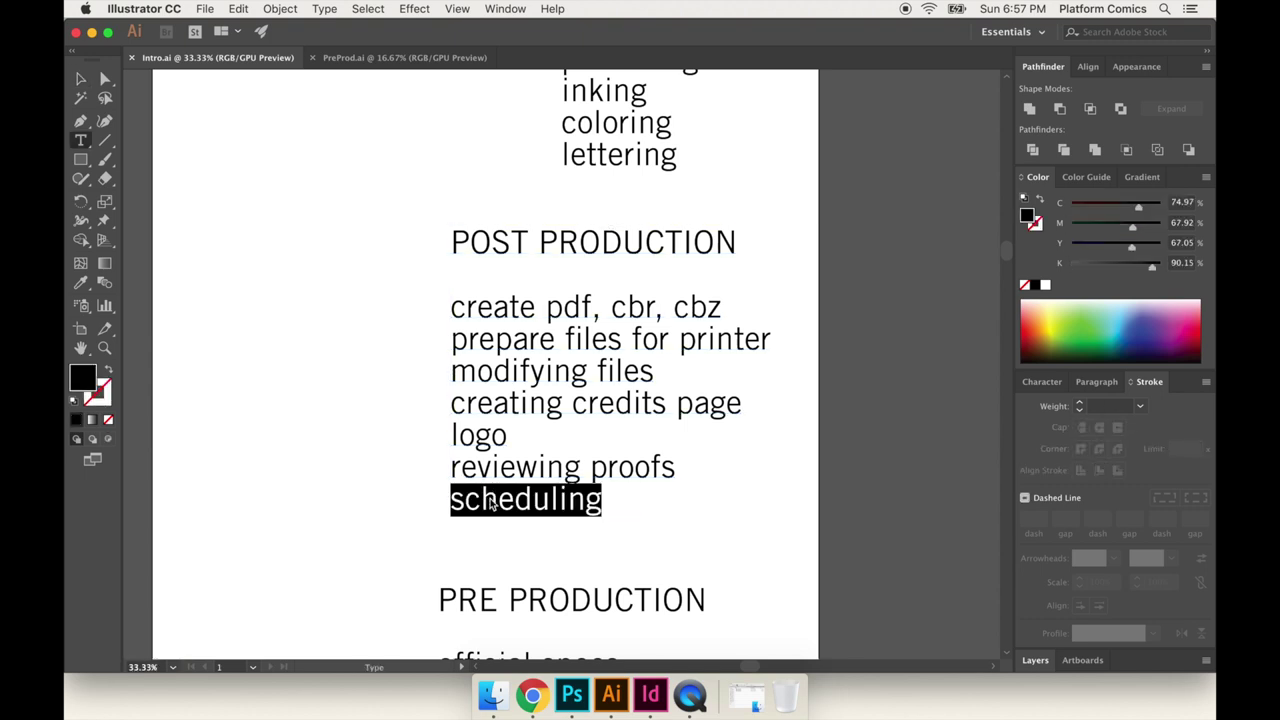
pyautogui.click(506, 436)
pyautogui.moveTo(506, 436); pyautogui.dragTo(452, 436)
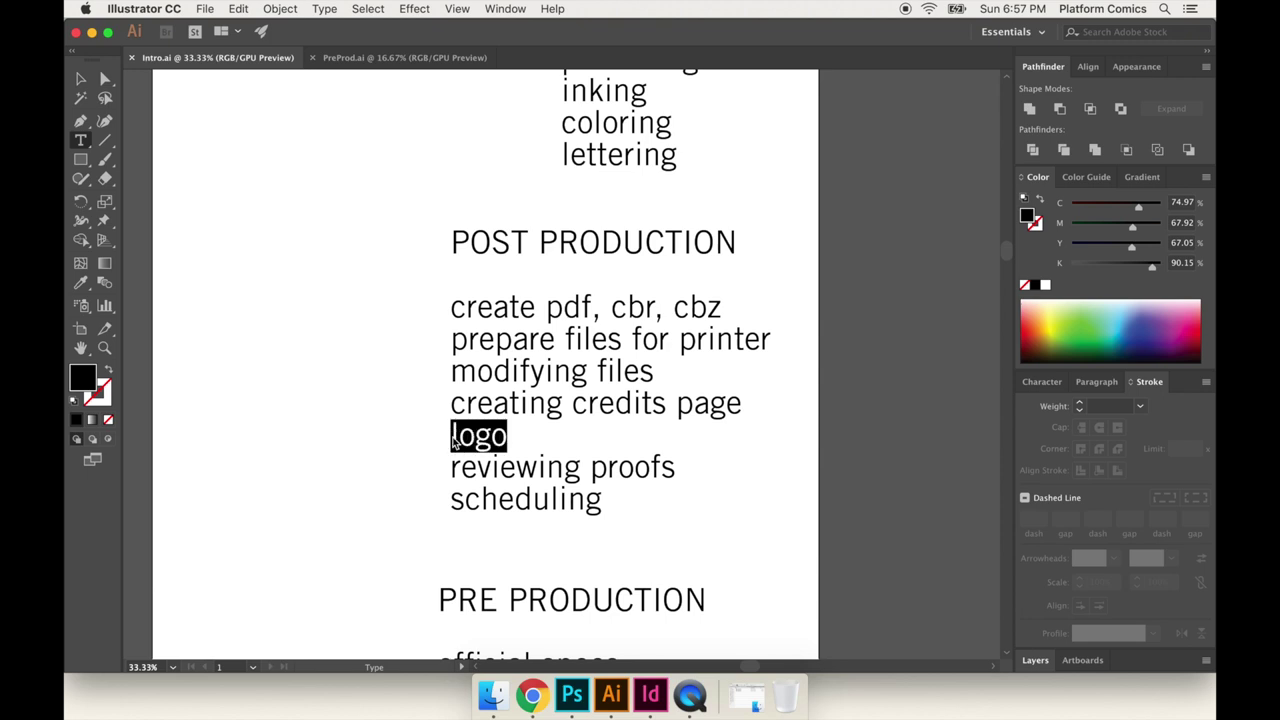
pyautogui.moveTo(452, 403); pyautogui.dragTo(752, 408)
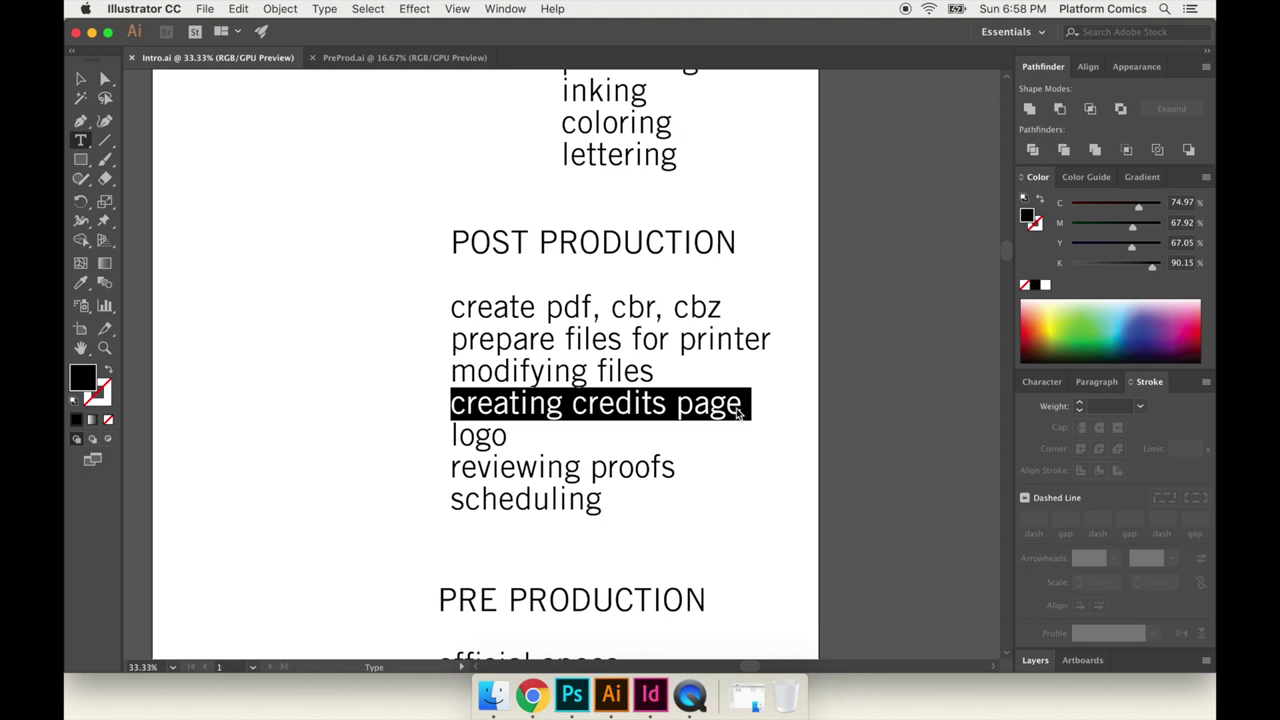
pyautogui.click(769, 341)
pyautogui.moveTo(770, 341); pyautogui.dragTo(433, 305)
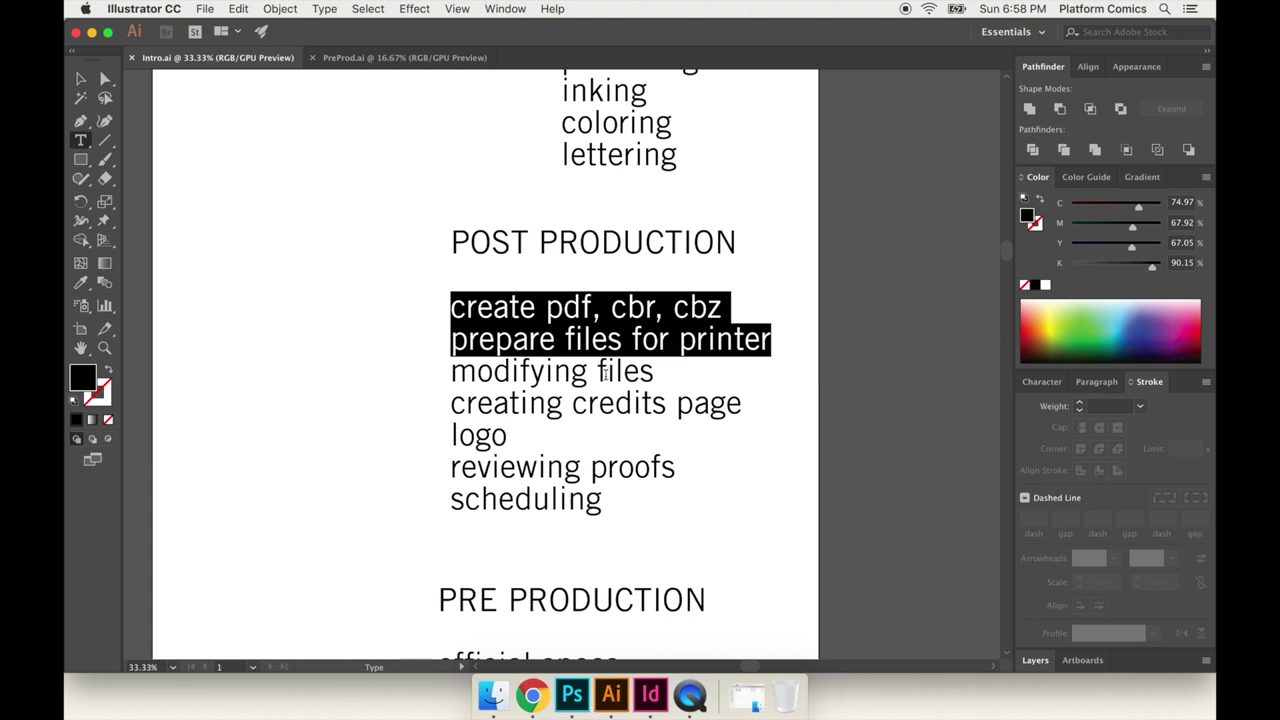
pyautogui.click(606, 375)
pyautogui.moveTo(654, 374); pyautogui.dragTo(437, 378)
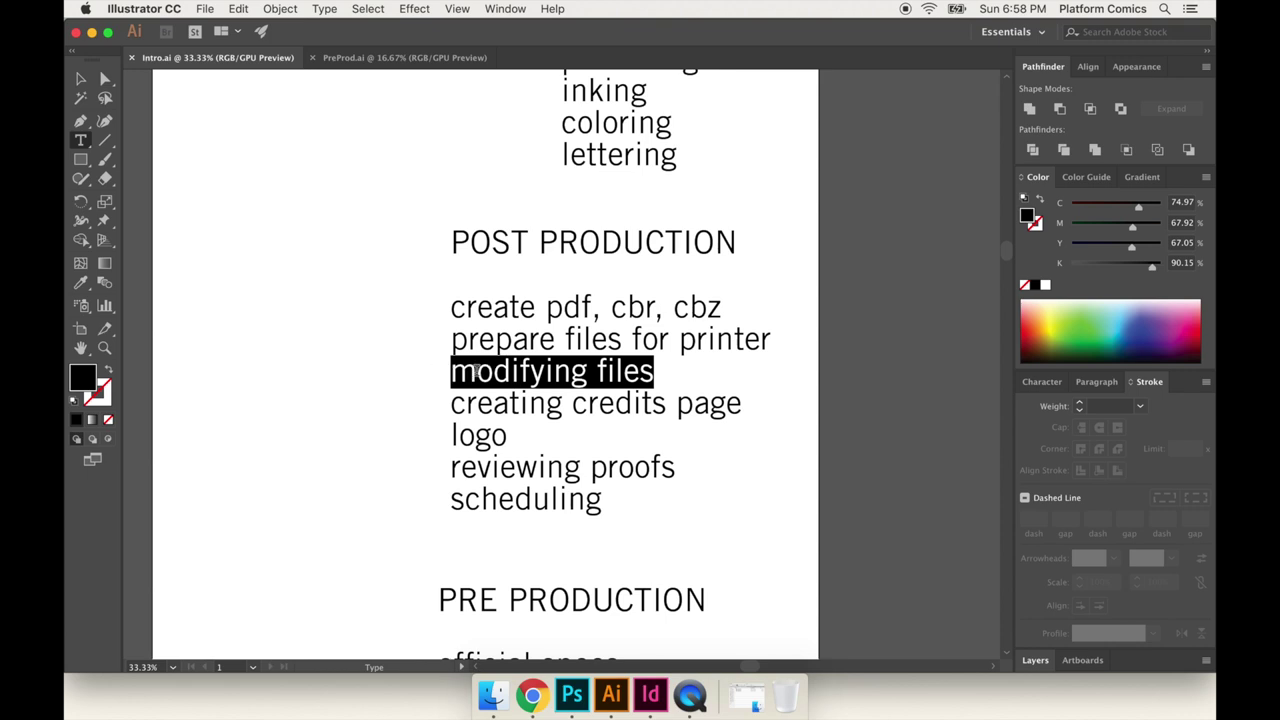
pyautogui.click(477, 310)
pyautogui.moveTo(455, 308); pyautogui.dragTo(775, 338)
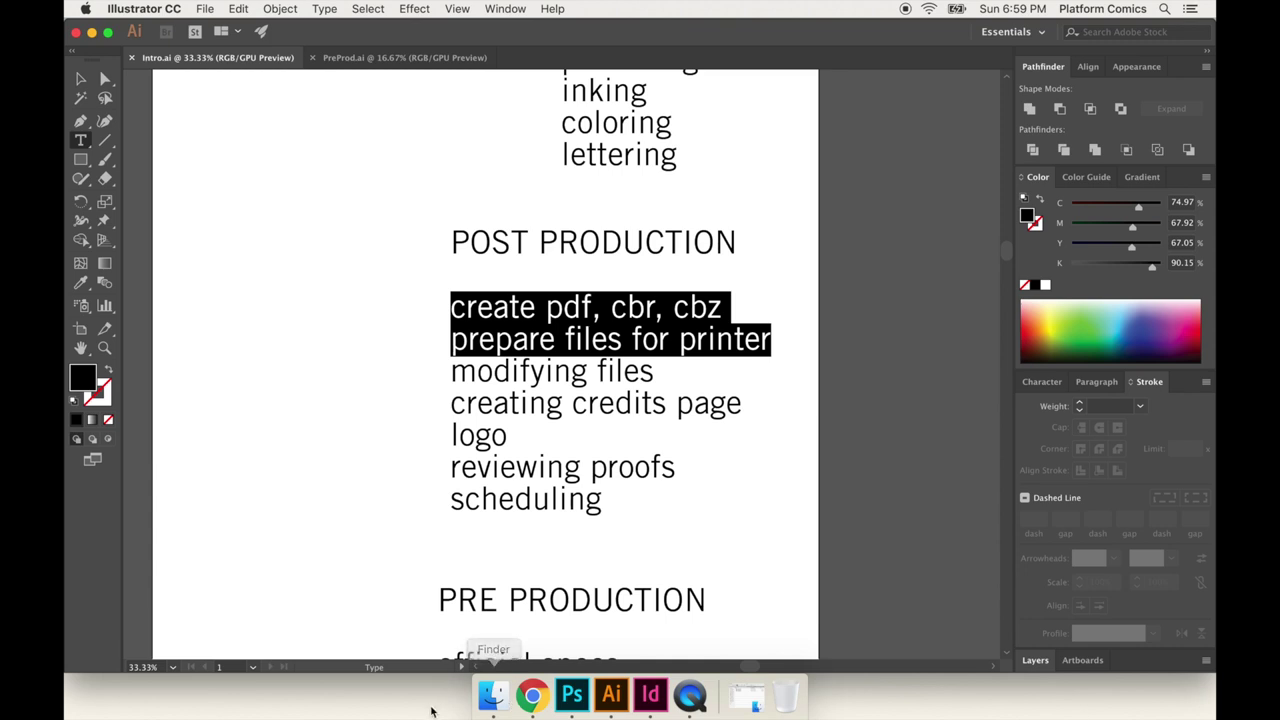
pyautogui.keyDown('alt'); pyautogui.click(492, 695); pyautogui.keyUp('alt')
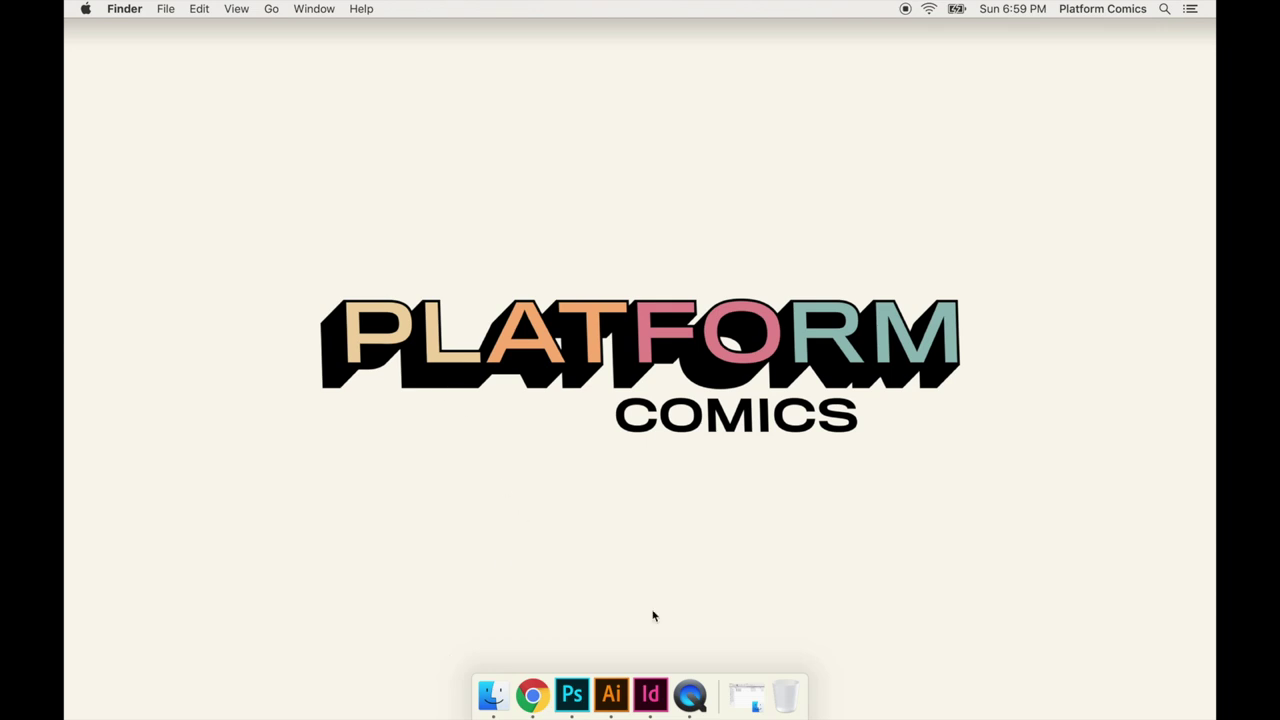
# Launch InDesign to its Get Started screen, then bring Chrome's Ka-Blam page template specs forward.
pyautogui.click(650, 706)
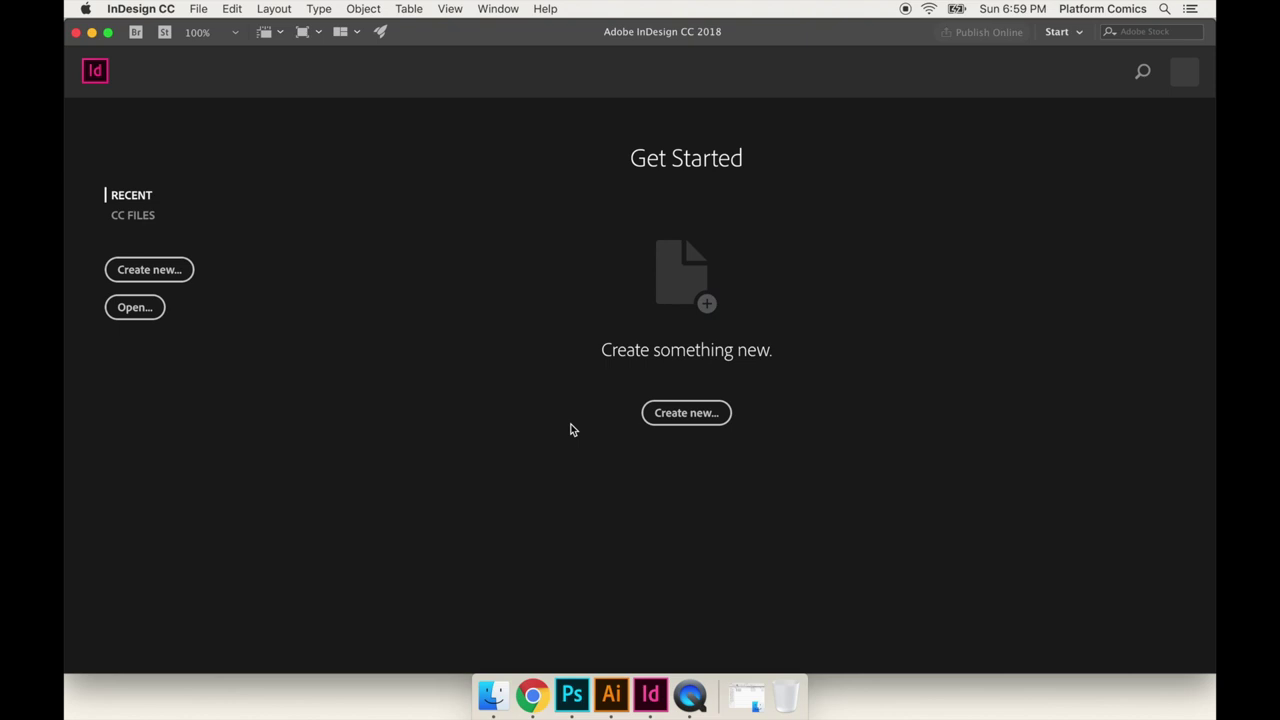
pyautogui.click(535, 700)
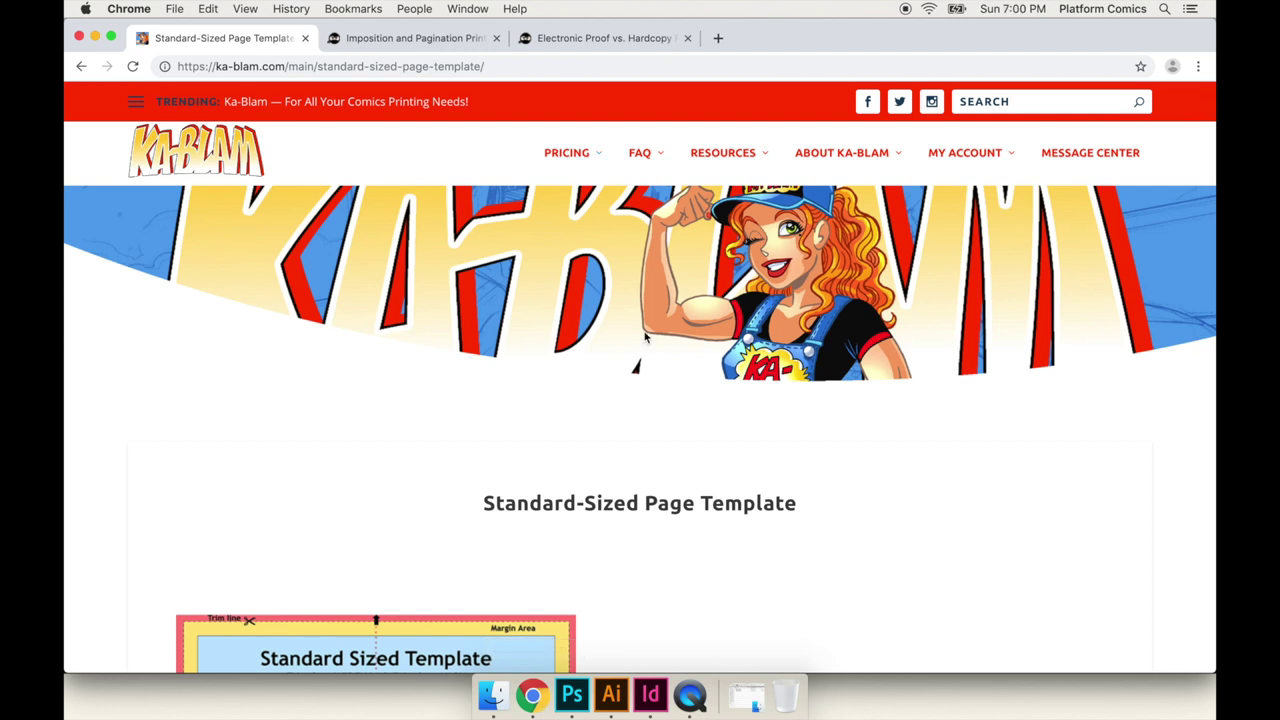
pyautogui.scroll(-3, 614, 538)
pyautogui.scroll(-6, 614, 538)
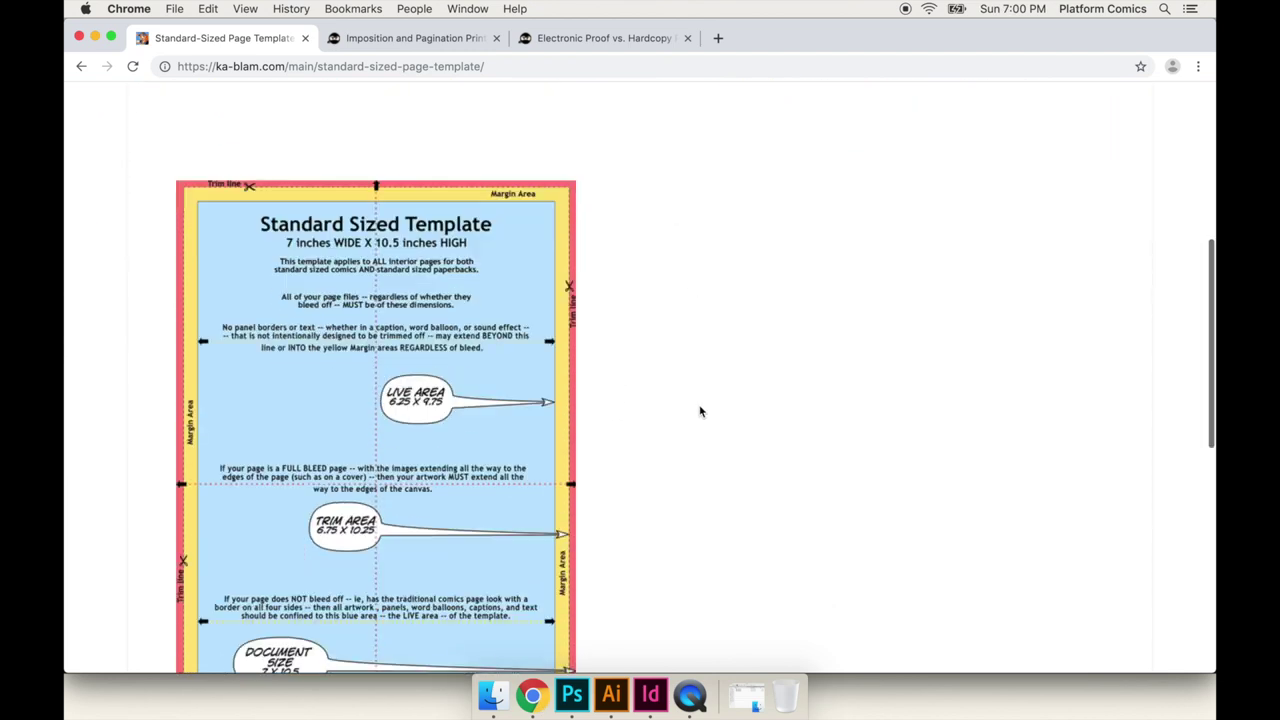
pyautogui.scroll(-1, 700, 411)
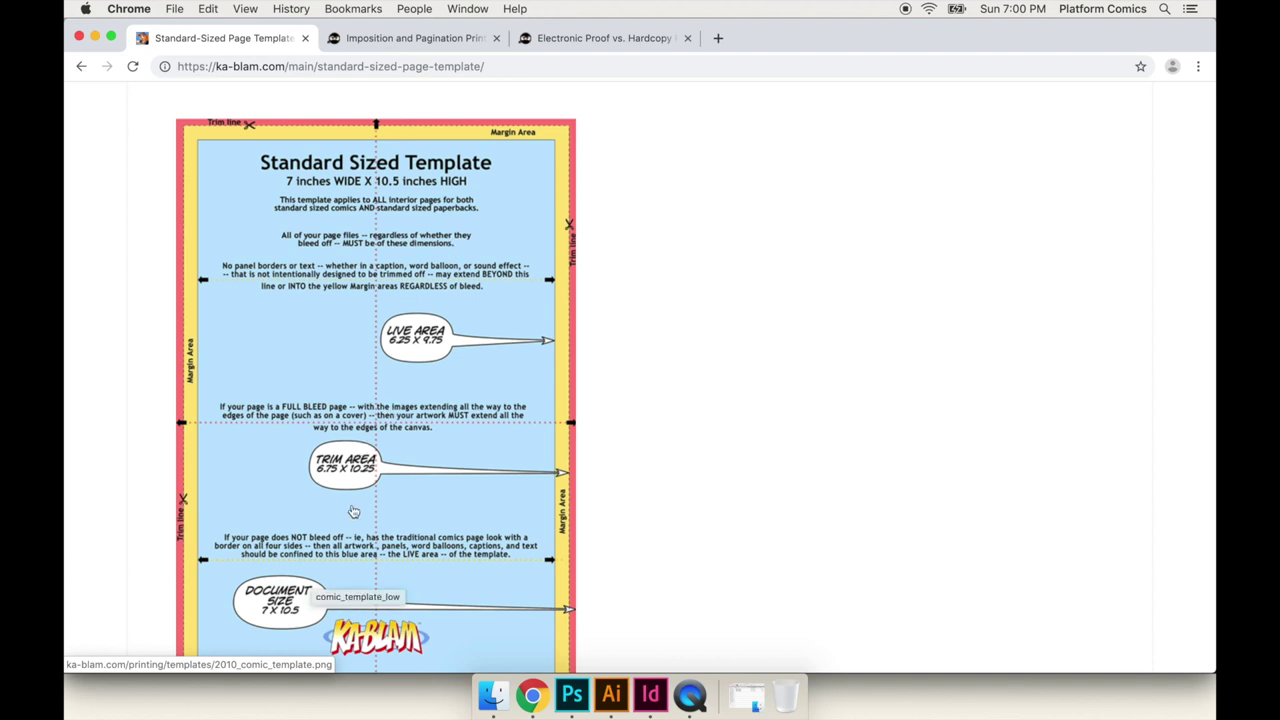
pyautogui.scroll(-1, 413, 290)
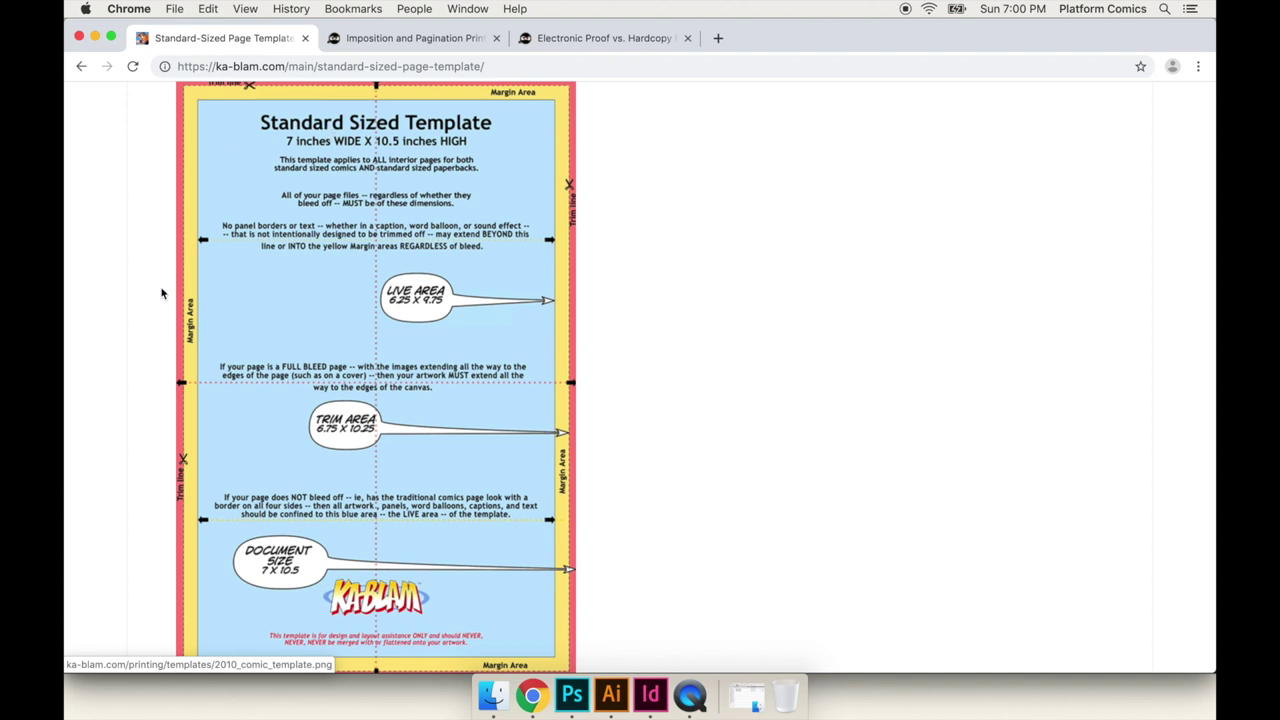
pyautogui.scroll(1, 476, 255)
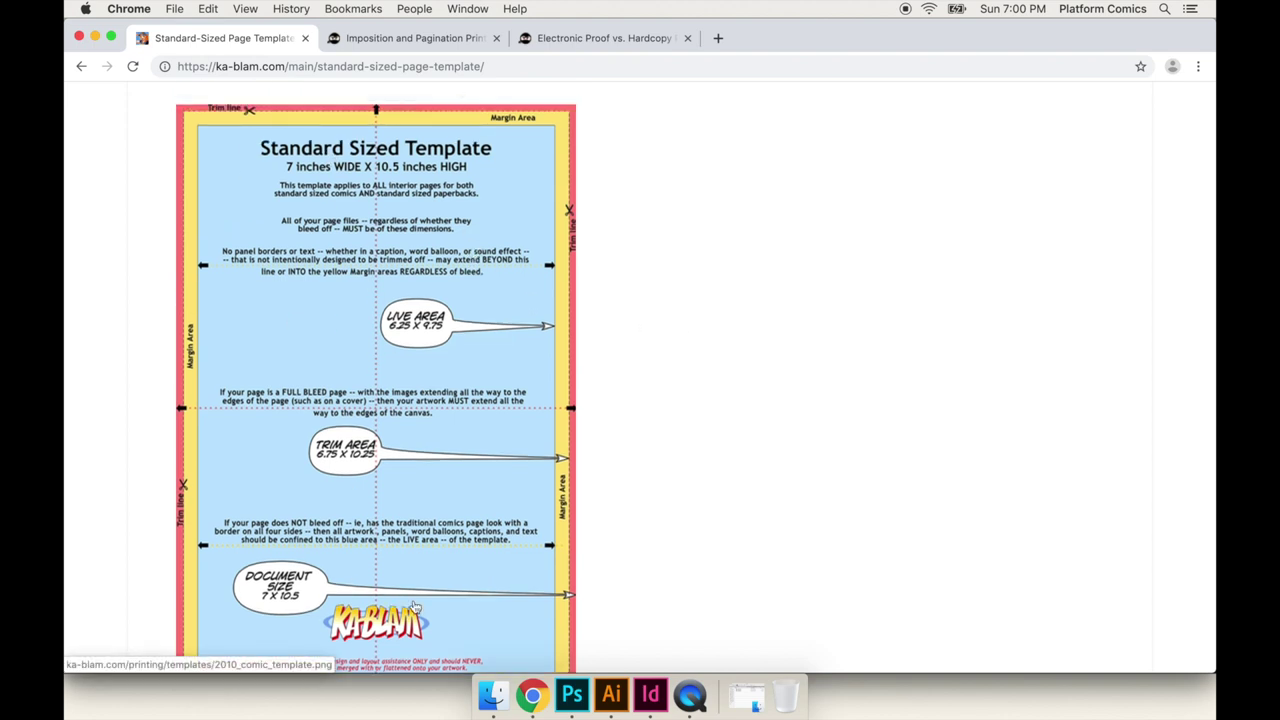
pyautogui.scroll(-1, 423, 157)
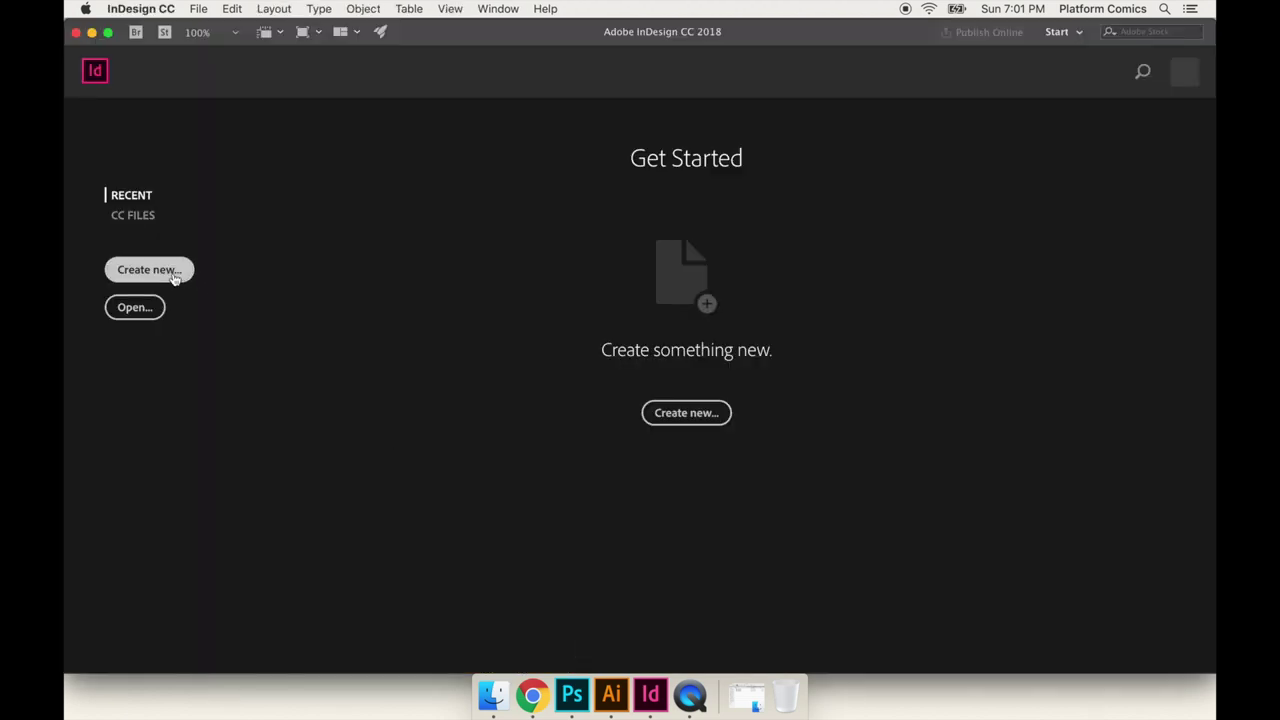
pyautogui.click(175, 280)
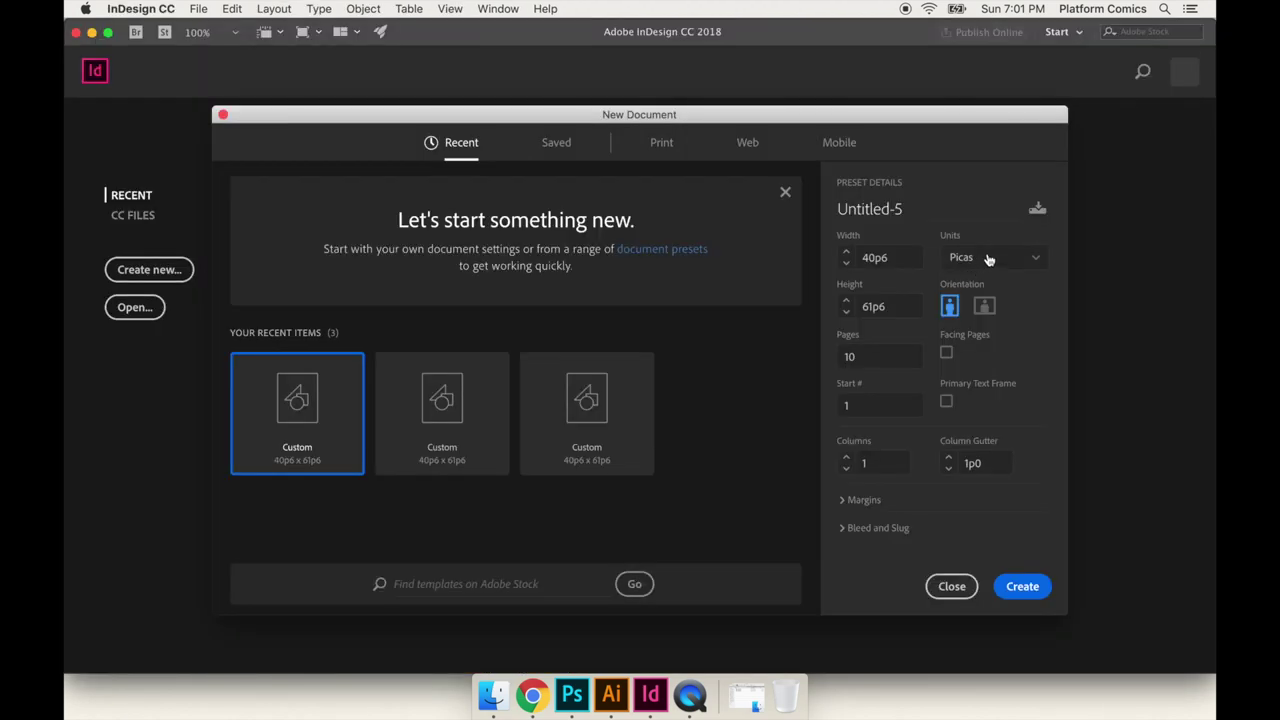
# Set the new document's units to inches and its size to 6.75 × 10.25 in.
pyautogui.click(988, 259)
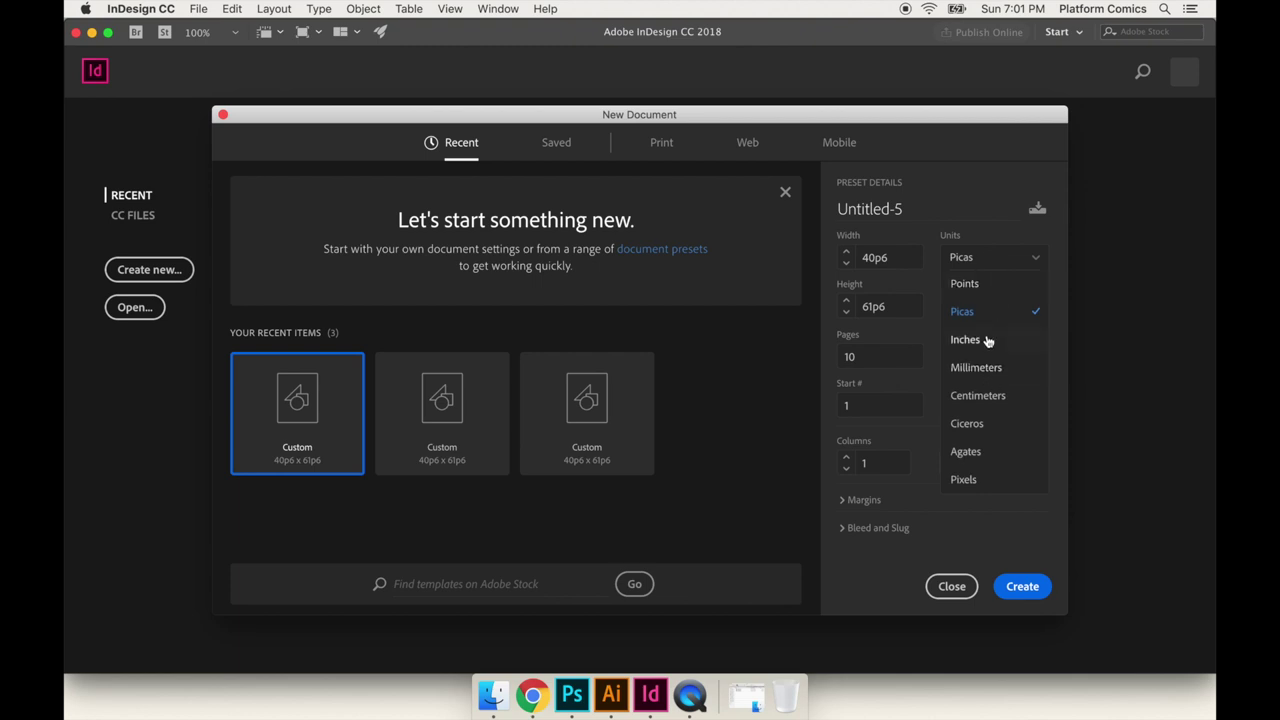
pyautogui.click(987, 341)
pyautogui.click(886, 259)
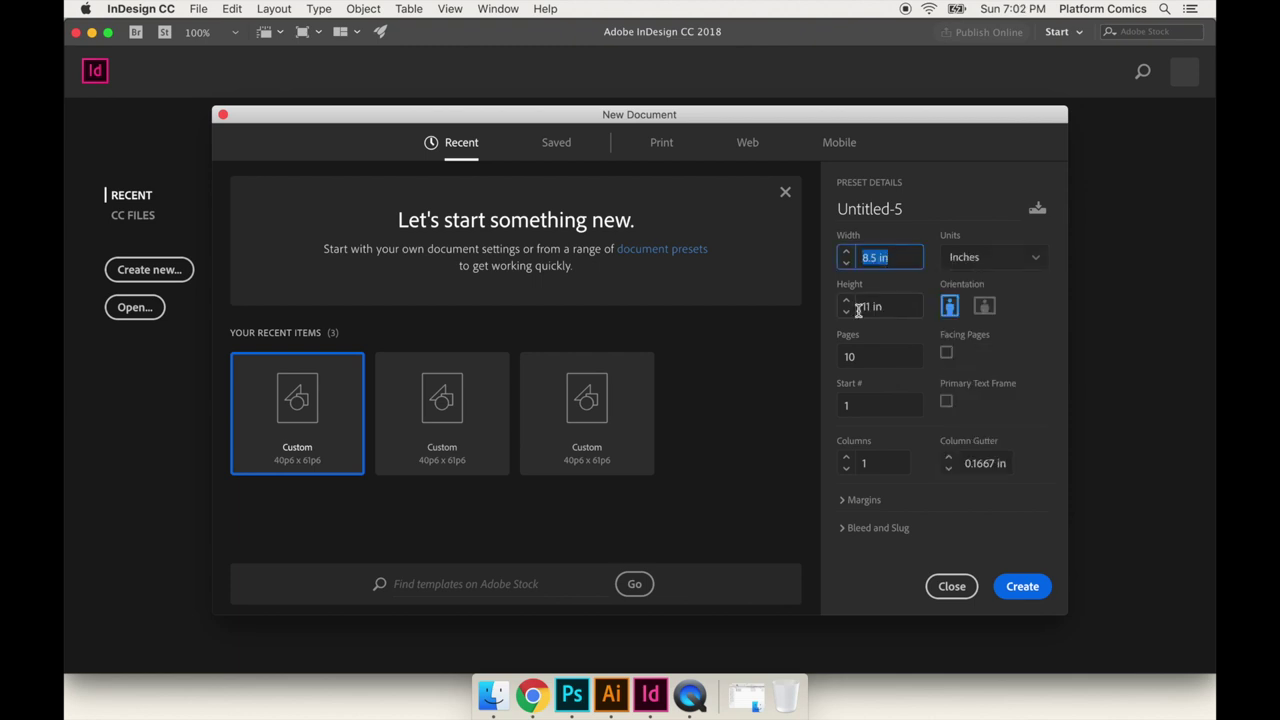
pyautogui.write('6.75')
pyautogui.press('Tab')
pyautogui.write('10.25')
pyautogui.press('Tab')
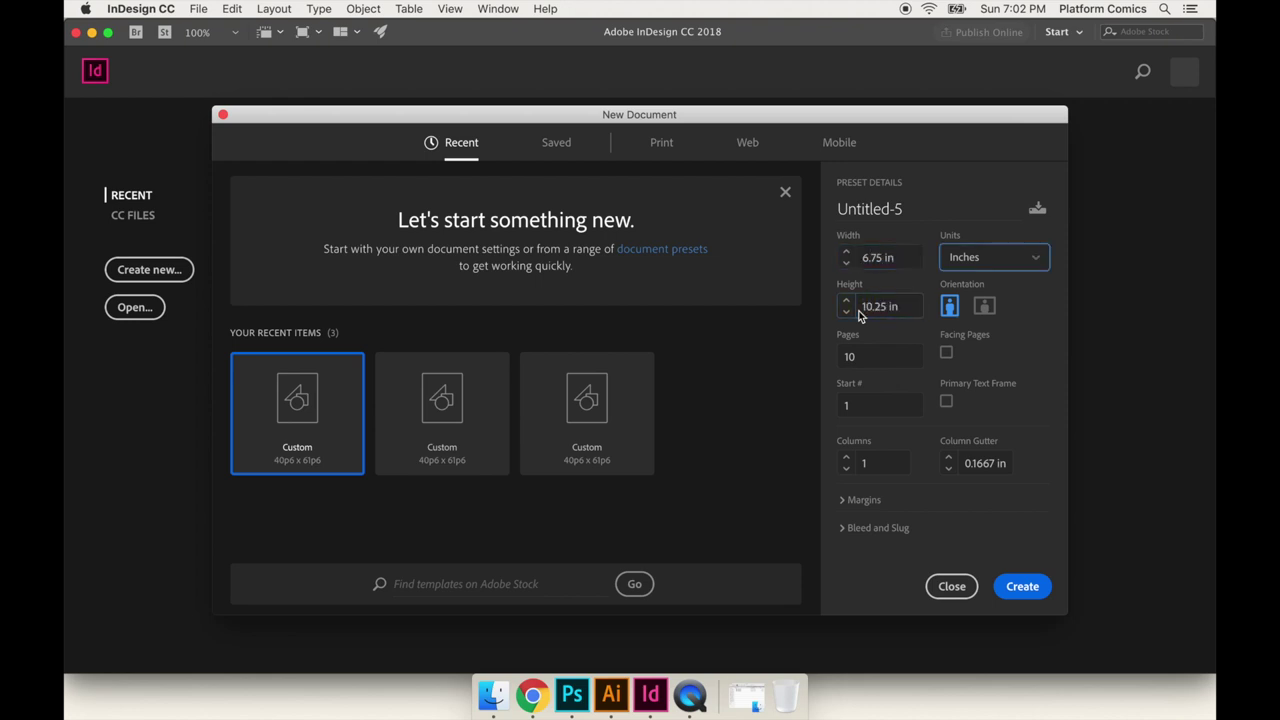
# Add 0.125 in bleed on all sides, set 1 page, and create the document.
pyautogui.click(847, 502)
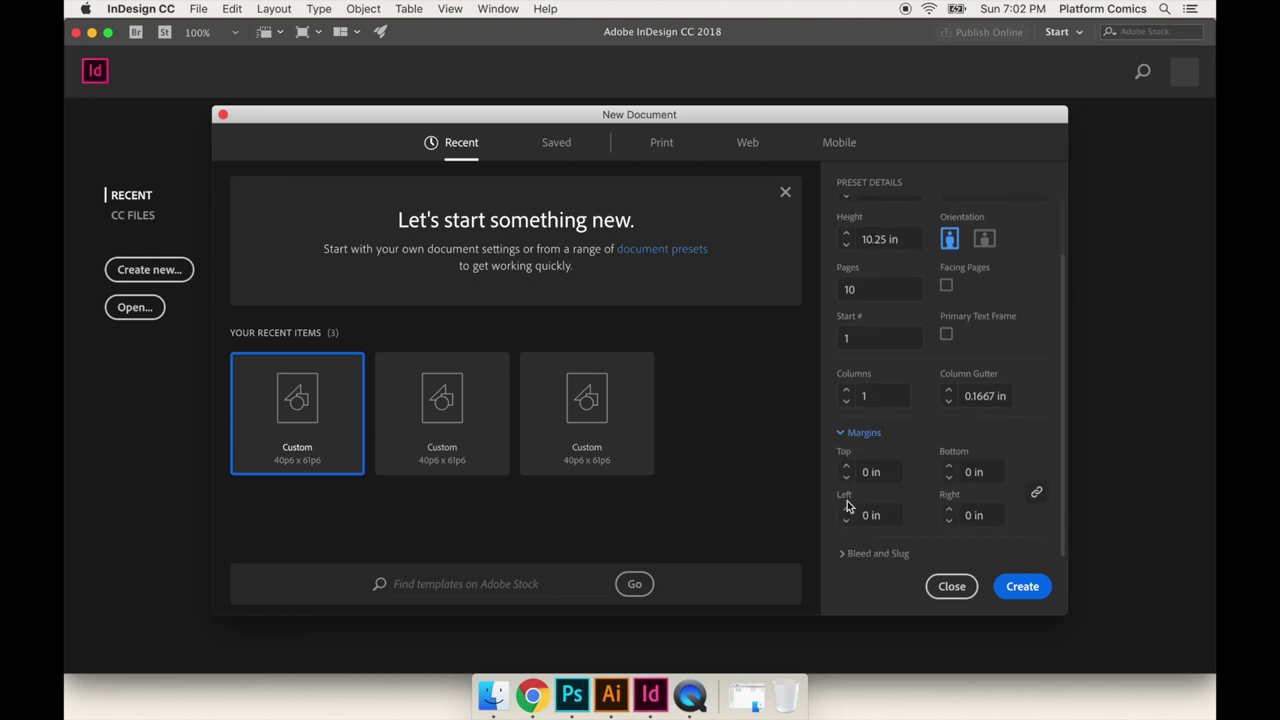
pyautogui.click(848, 432)
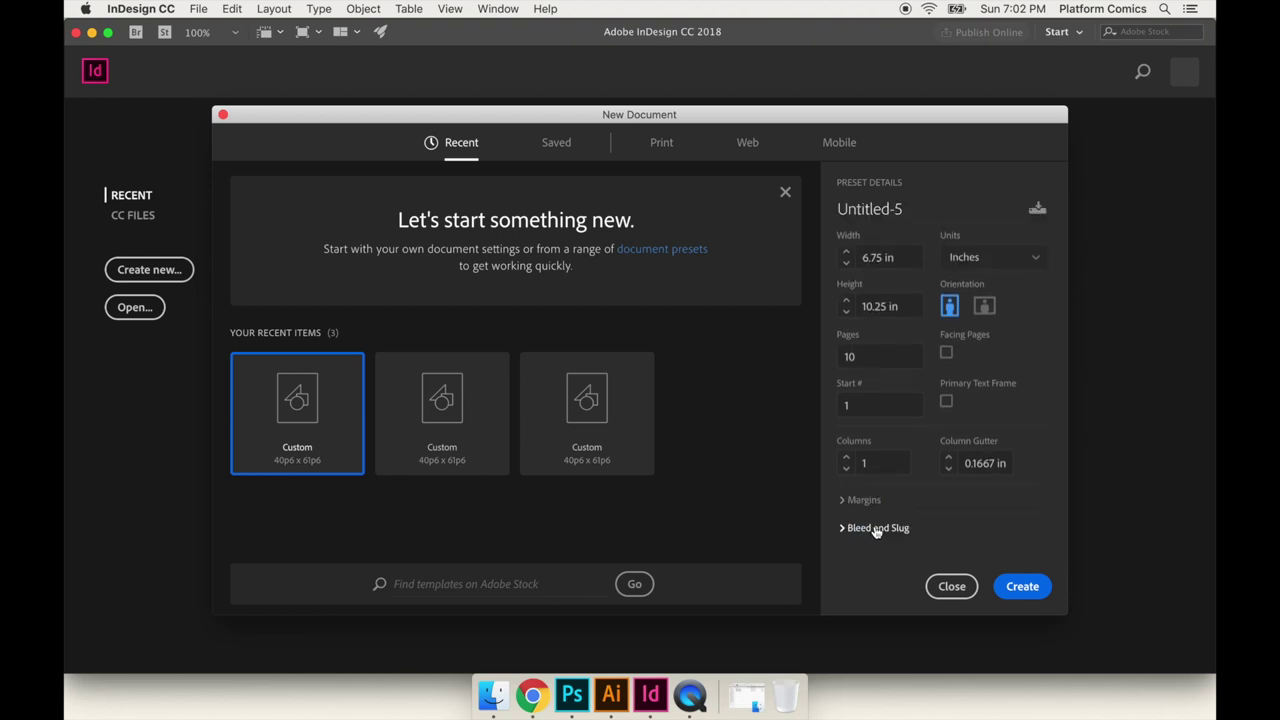
pyautogui.click(875, 529)
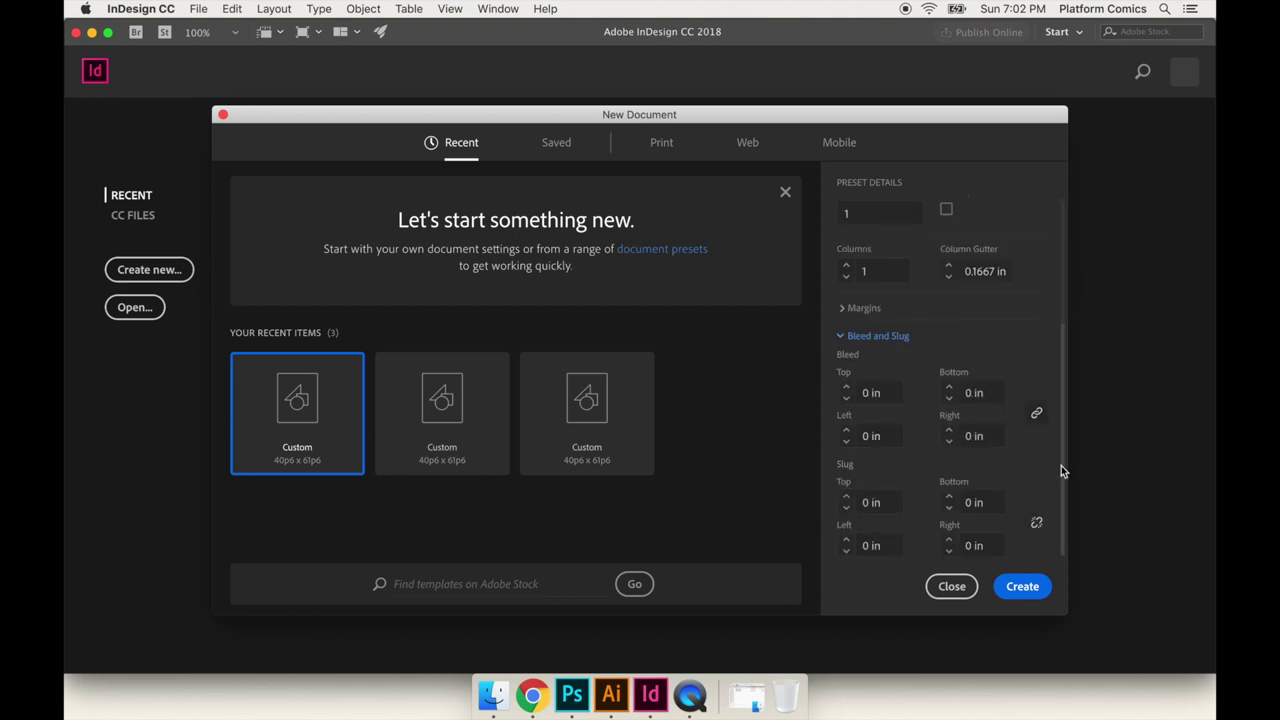
pyautogui.click(878, 392)
pyautogui.write('0.125')
pyautogui.press('Tab')
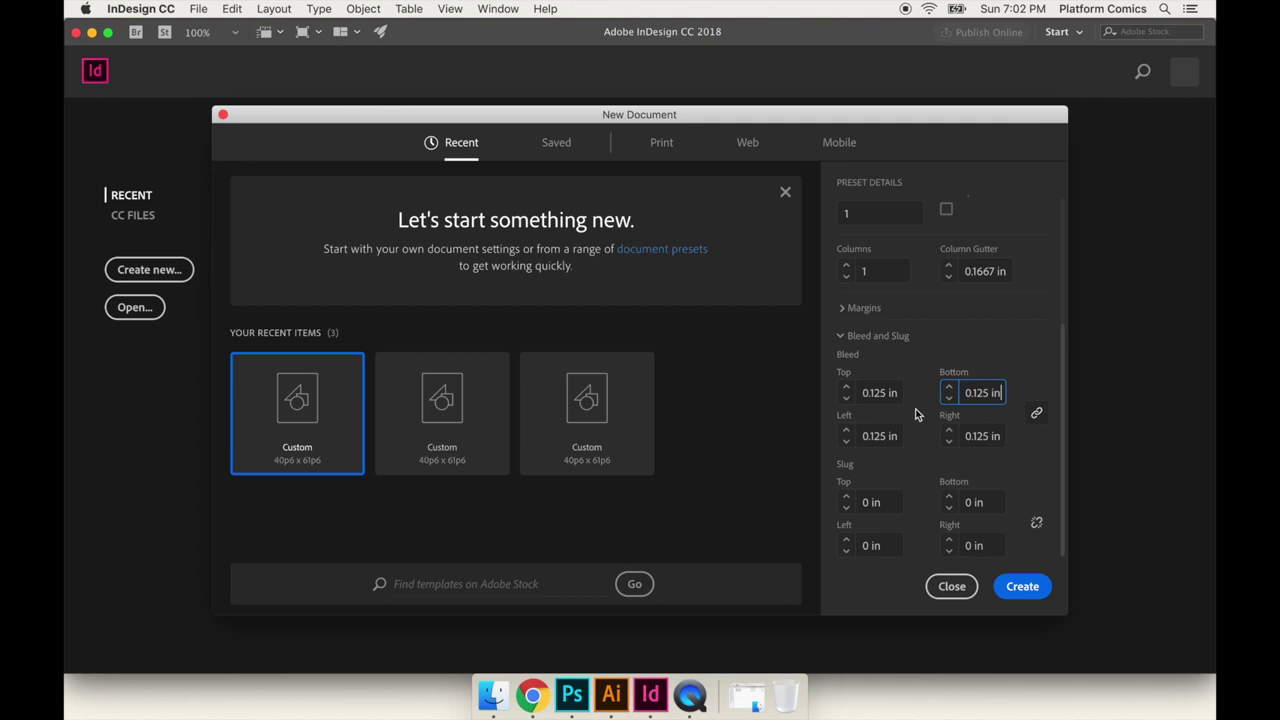
pyautogui.scroll(1, 925, 440)
pyautogui.scroll(5, 925, 440)
pyautogui.doubleClick(884, 357)
pyautogui.write('1')
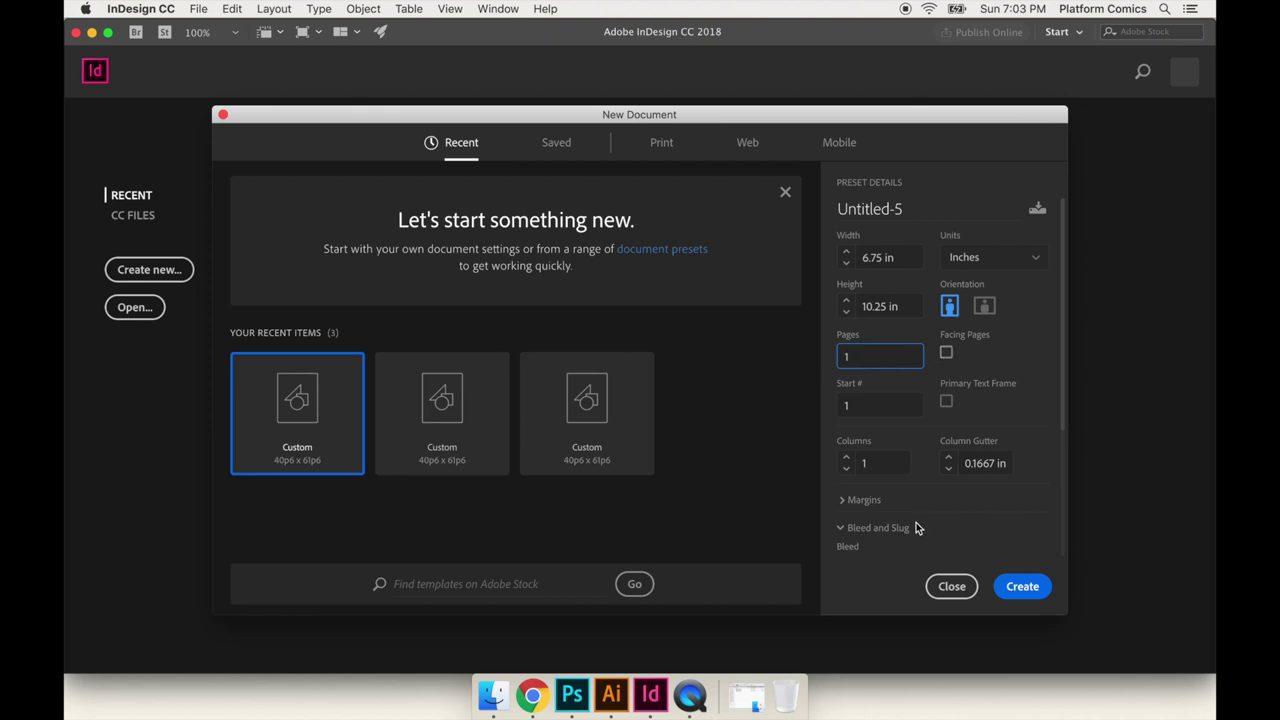
pyautogui.click(1022, 588)
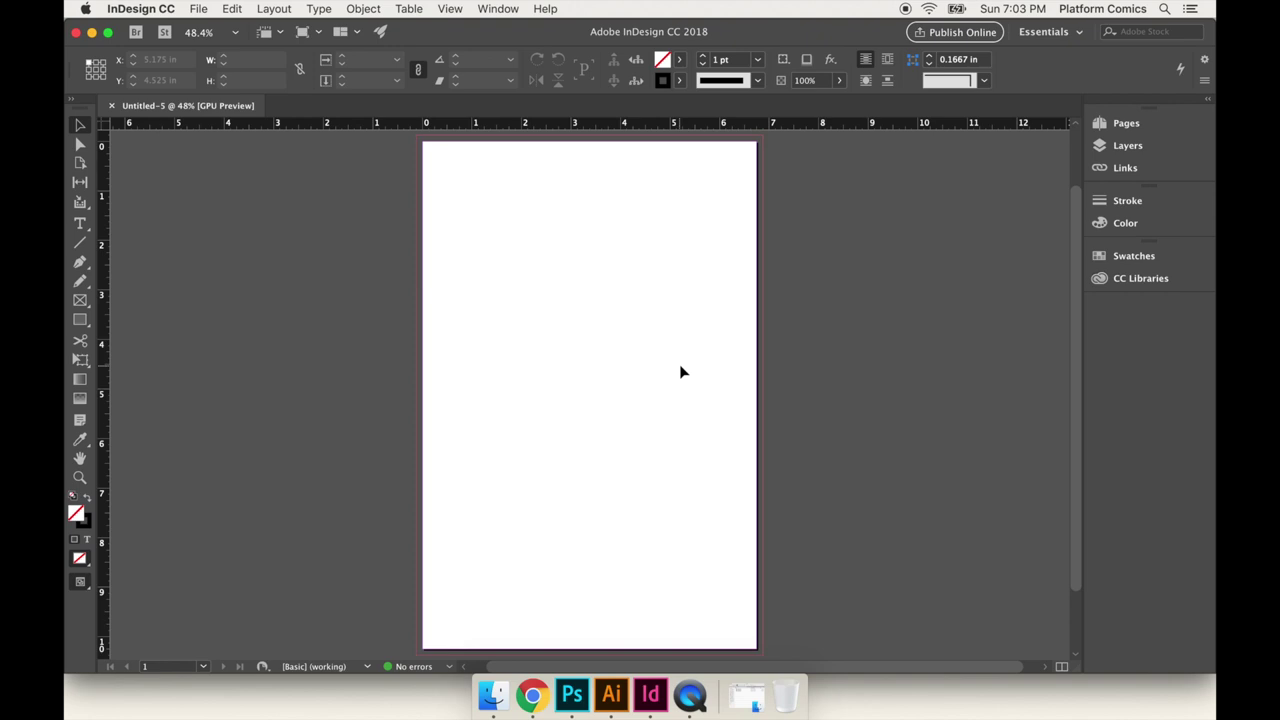
# Fit the whole blank 6.75 × 10.25 in page in the window and pick the Rectangle Frame tool.
pyautogui.press('super+minus')
pyautogui.press('super+minus')
pyautogui.press('super+equal')
pyautogui.press('super+equal')
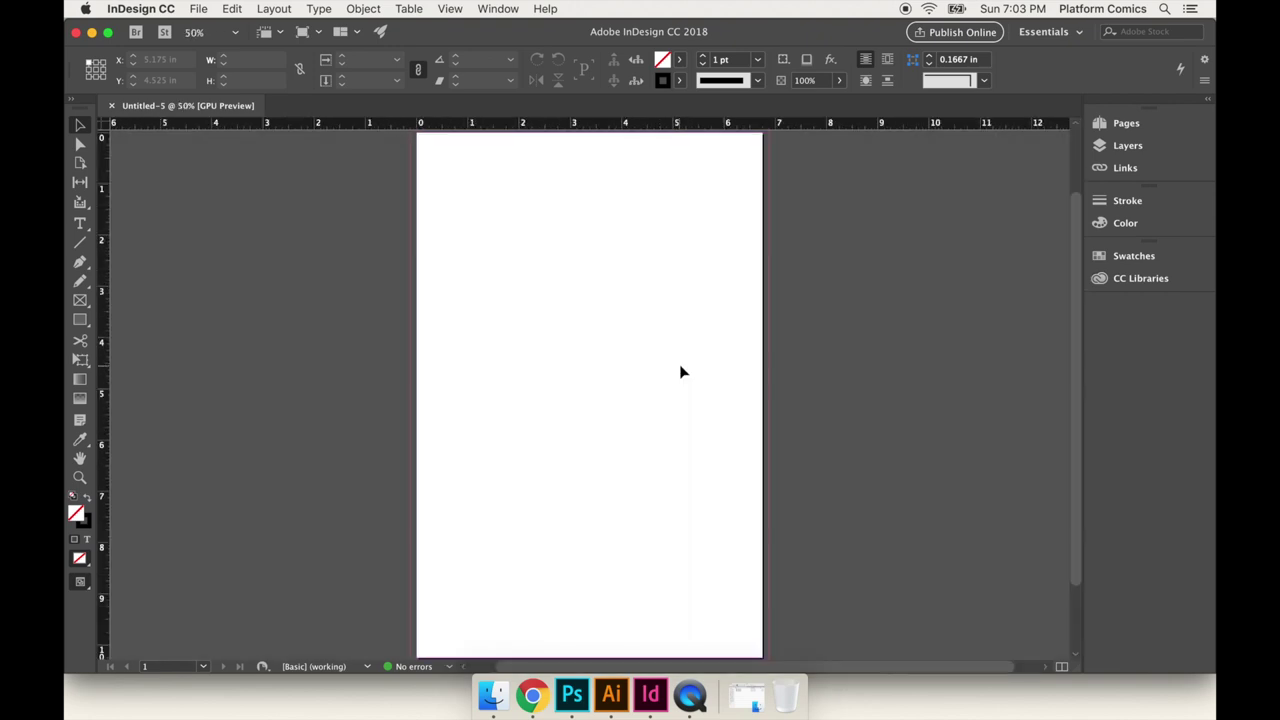
pyautogui.press('super+0')
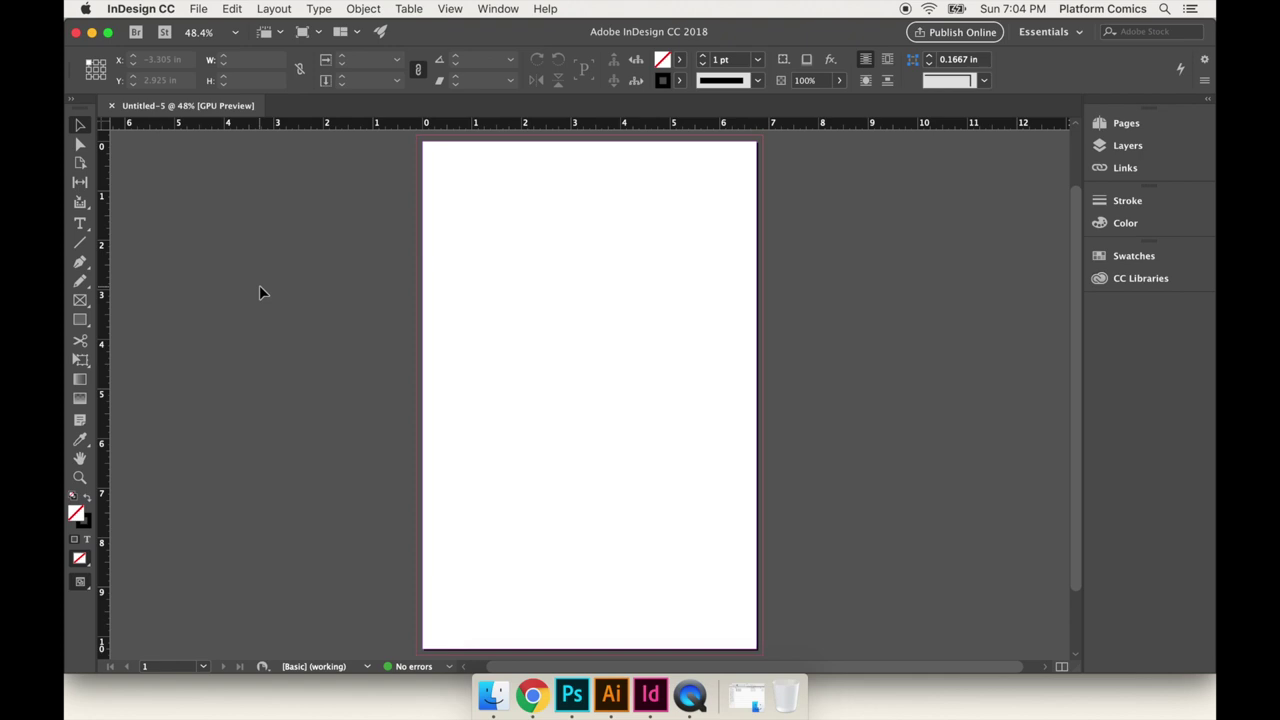
pyautogui.click(79, 304)
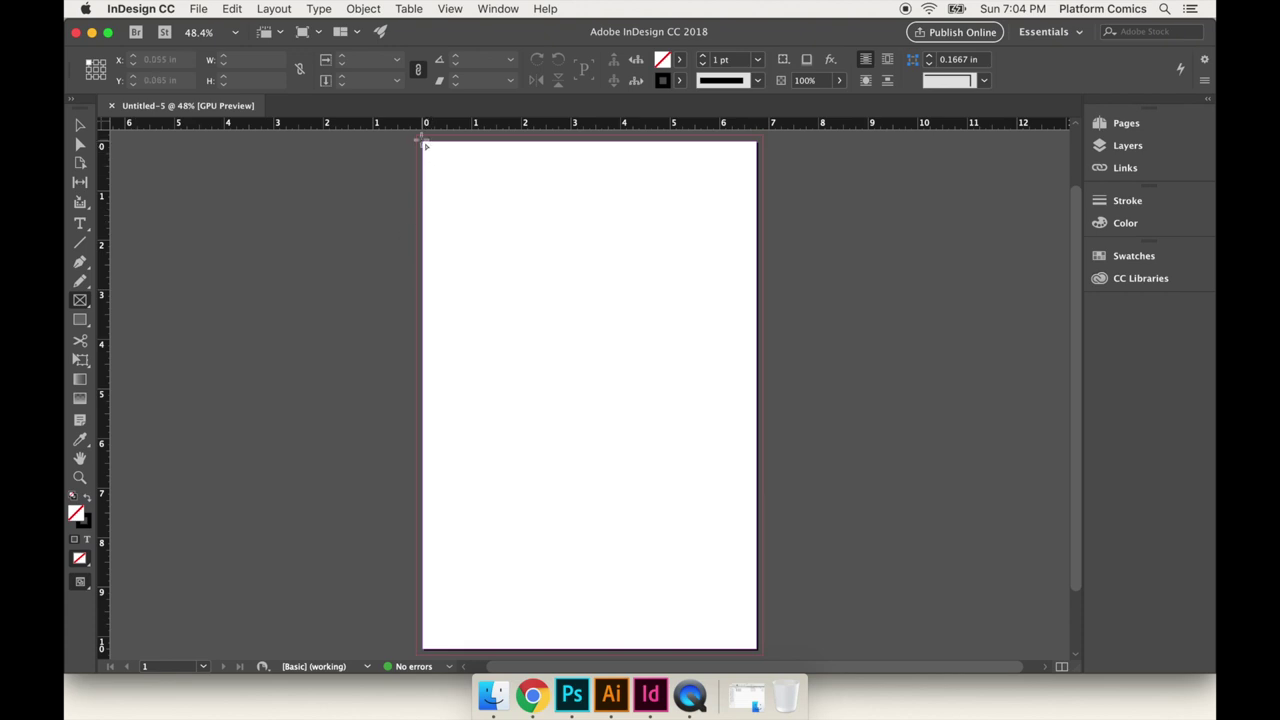
# Draw a 7 × 10.5 in frame covering the page out to the bleed, then deselect it.
pyautogui.moveTo(422, 141); pyautogui.dragTo(762, 655)
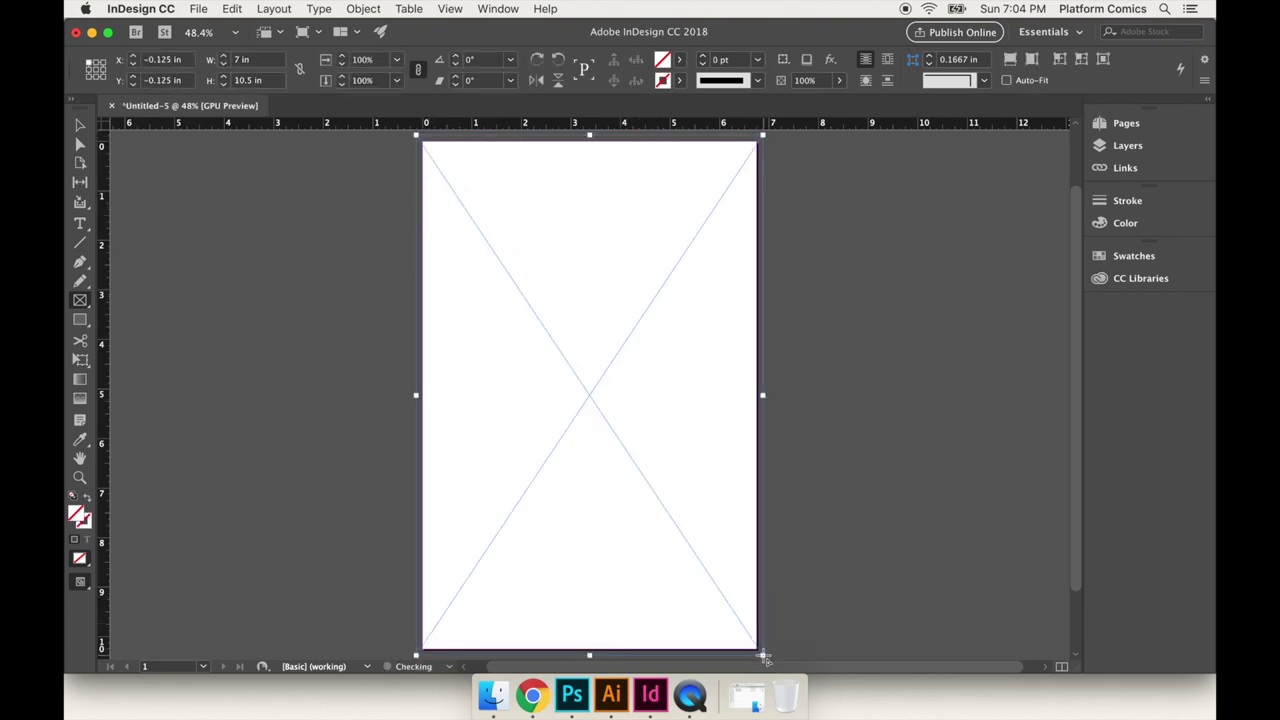
pyautogui.click(80, 125)
pyautogui.click(257, 214)
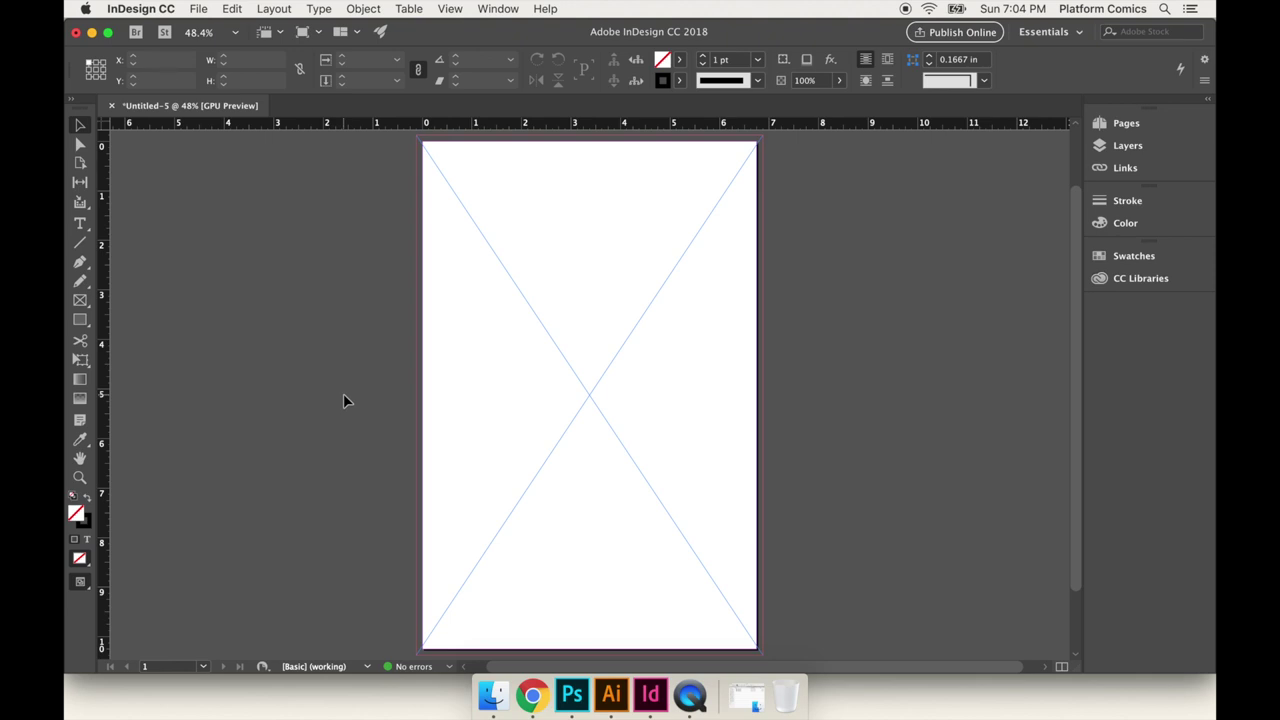
pyautogui.click(200, 8)
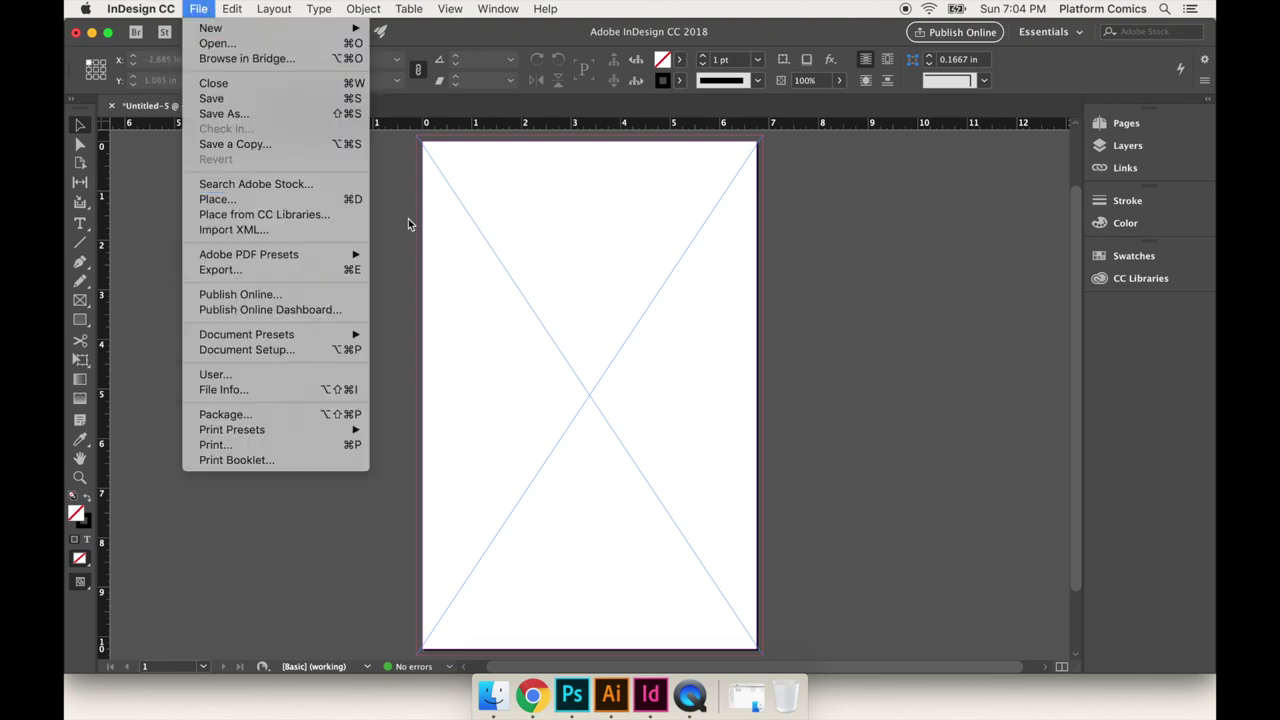
# Load APW_05_03.tif from the TIFF folder into the place cursor.
pyautogui.click(355, 201)
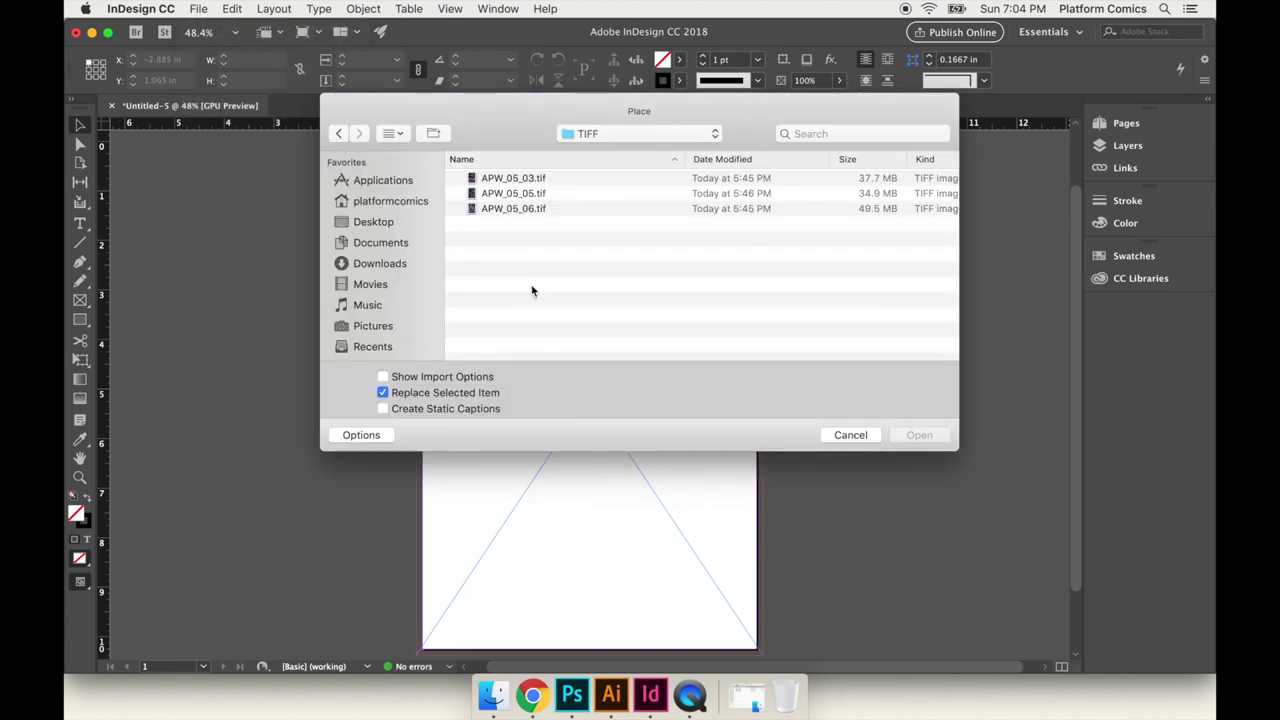
pyautogui.click(550, 181)
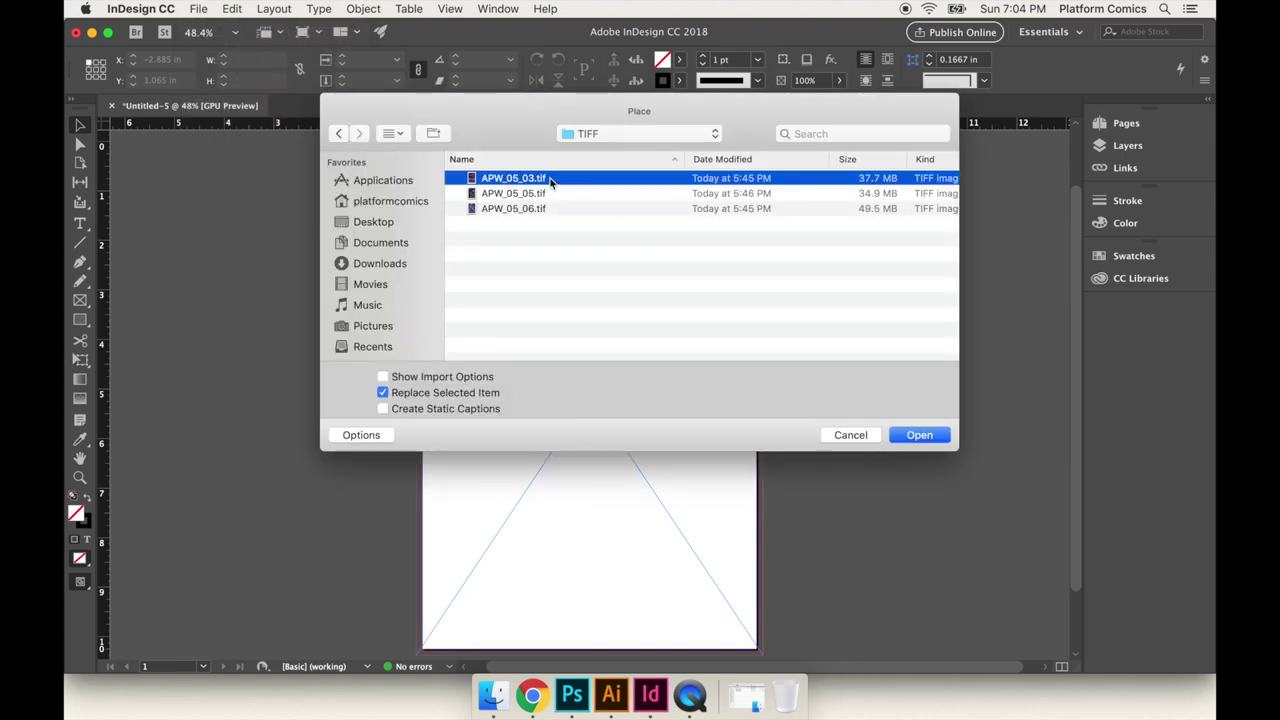
pyautogui.doubleClick(550, 181)
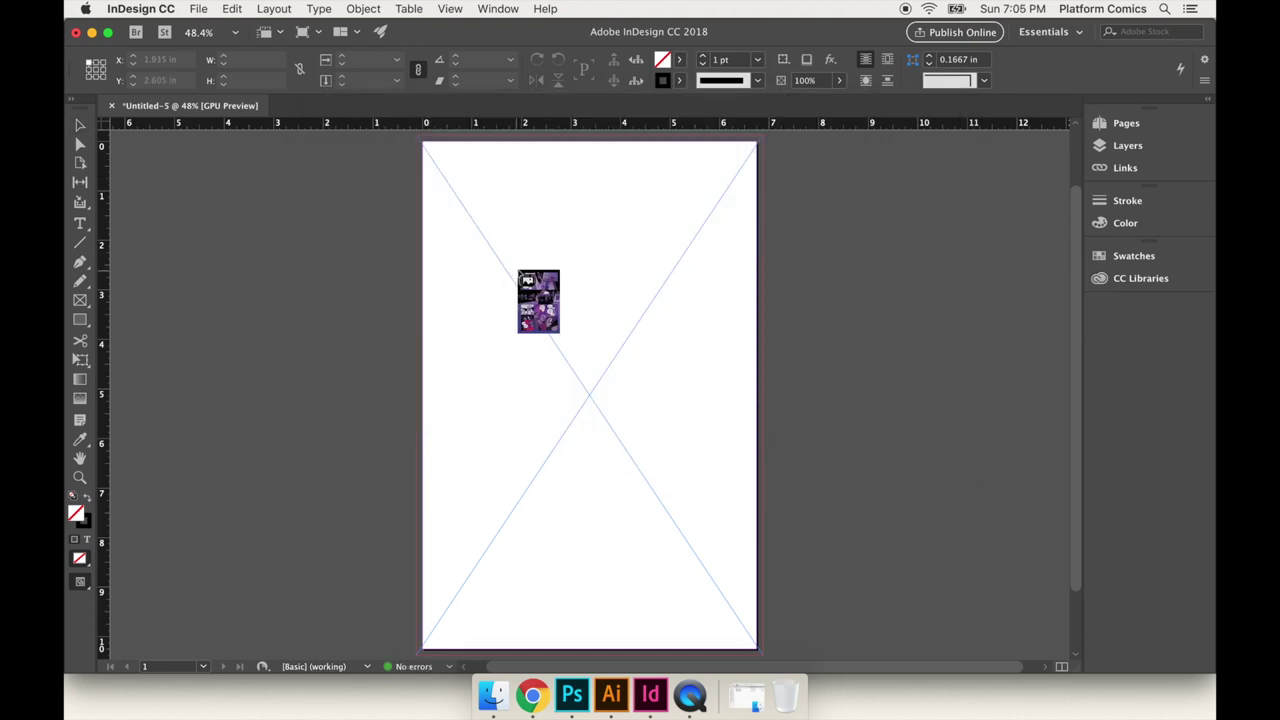
pyautogui.click(591, 357)
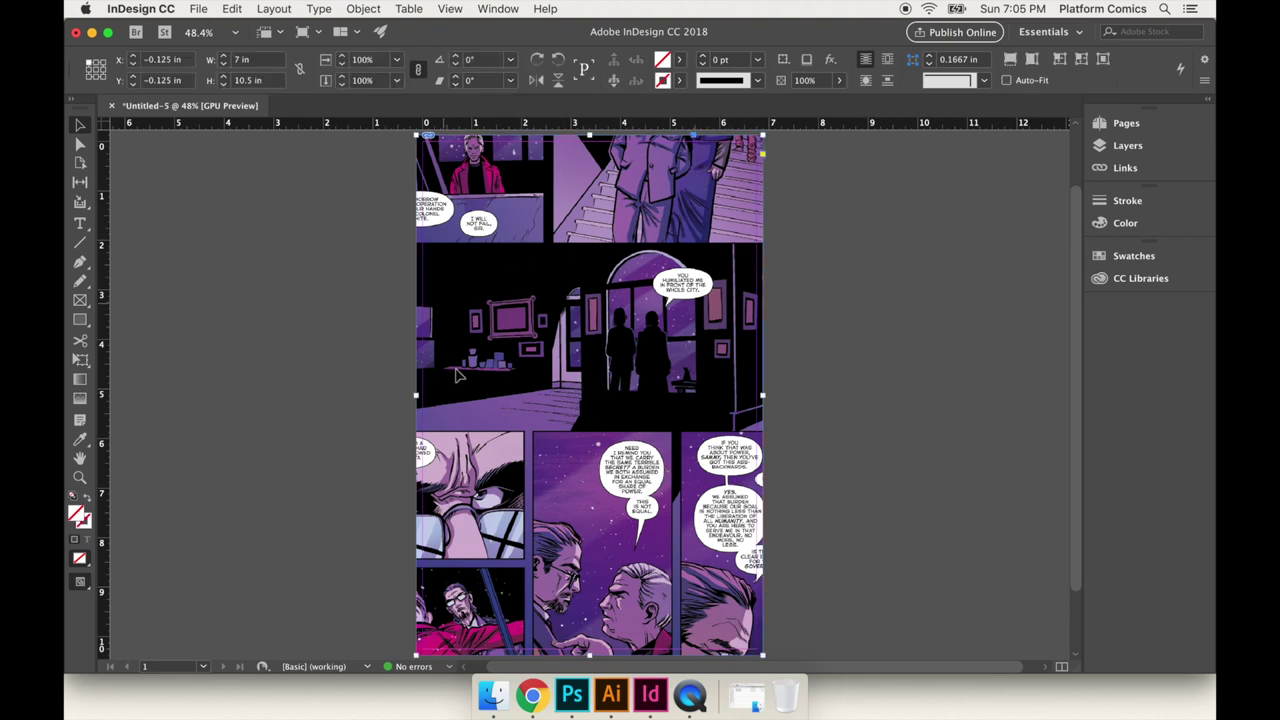
pyautogui.moveTo(417, 395); pyautogui.dragTo(327, 395)
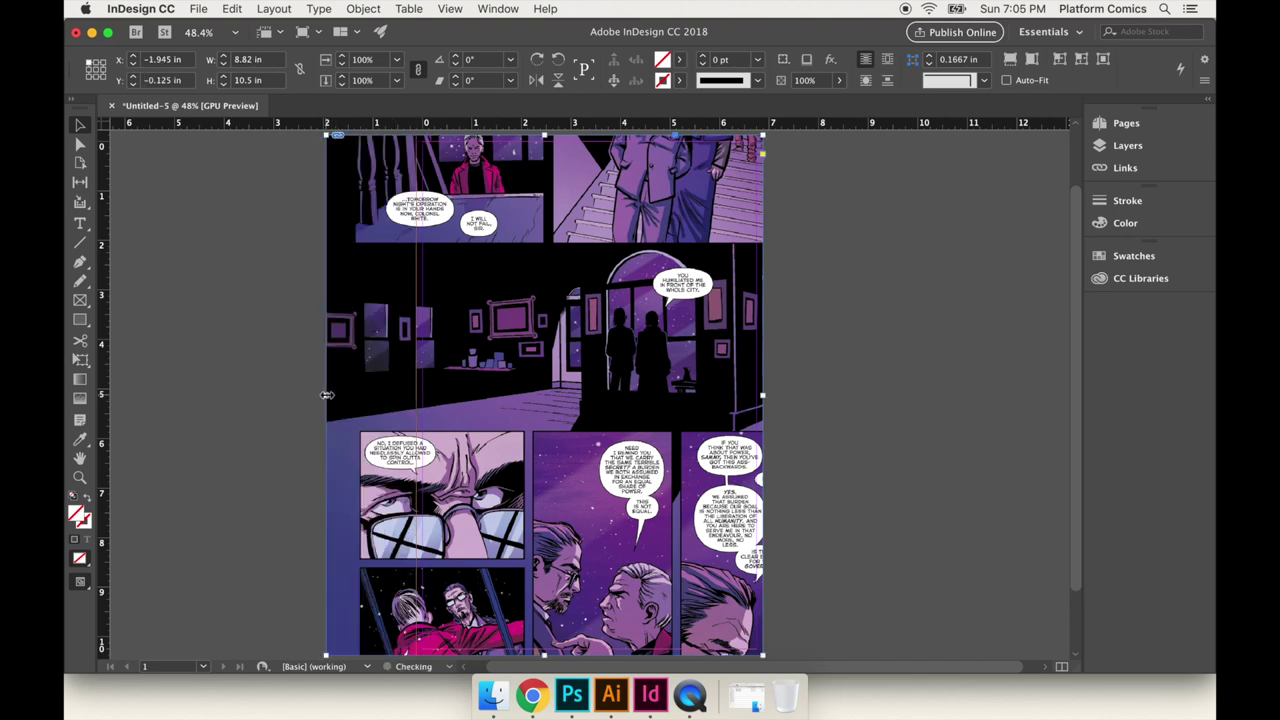
pyautogui.press('super+z')
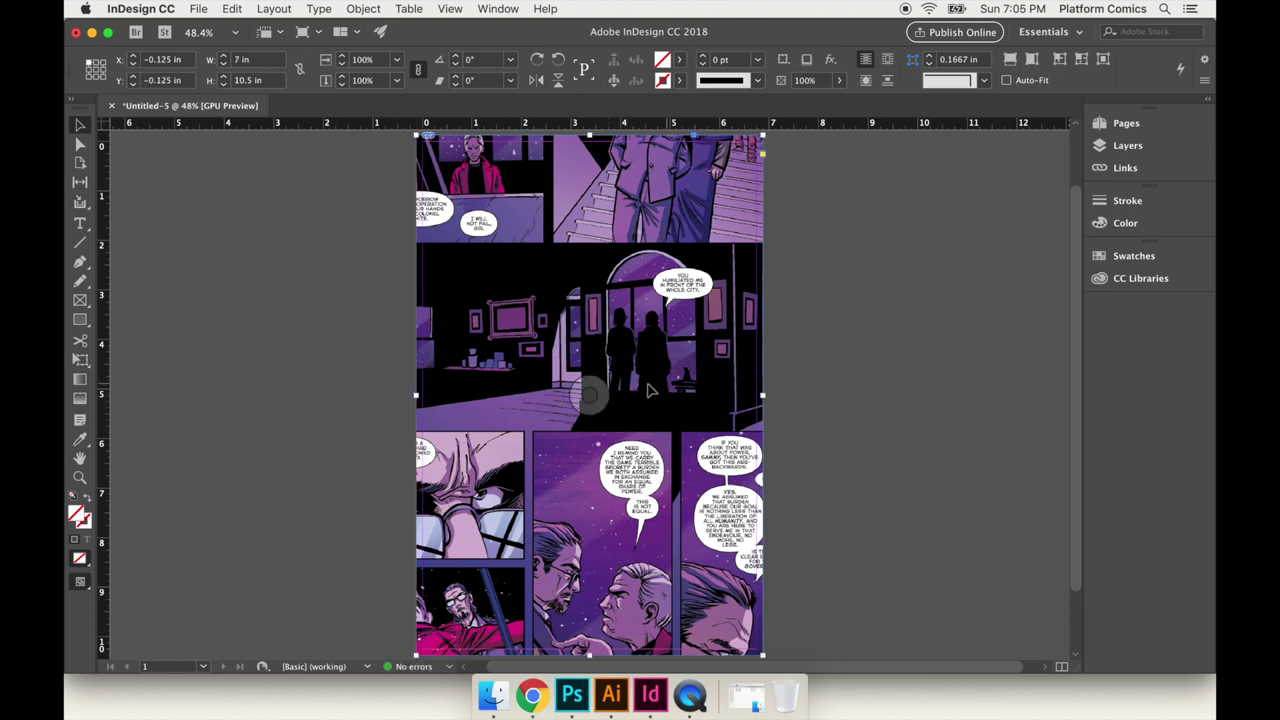
pyautogui.press('super+z')
pyautogui.press('super+z')
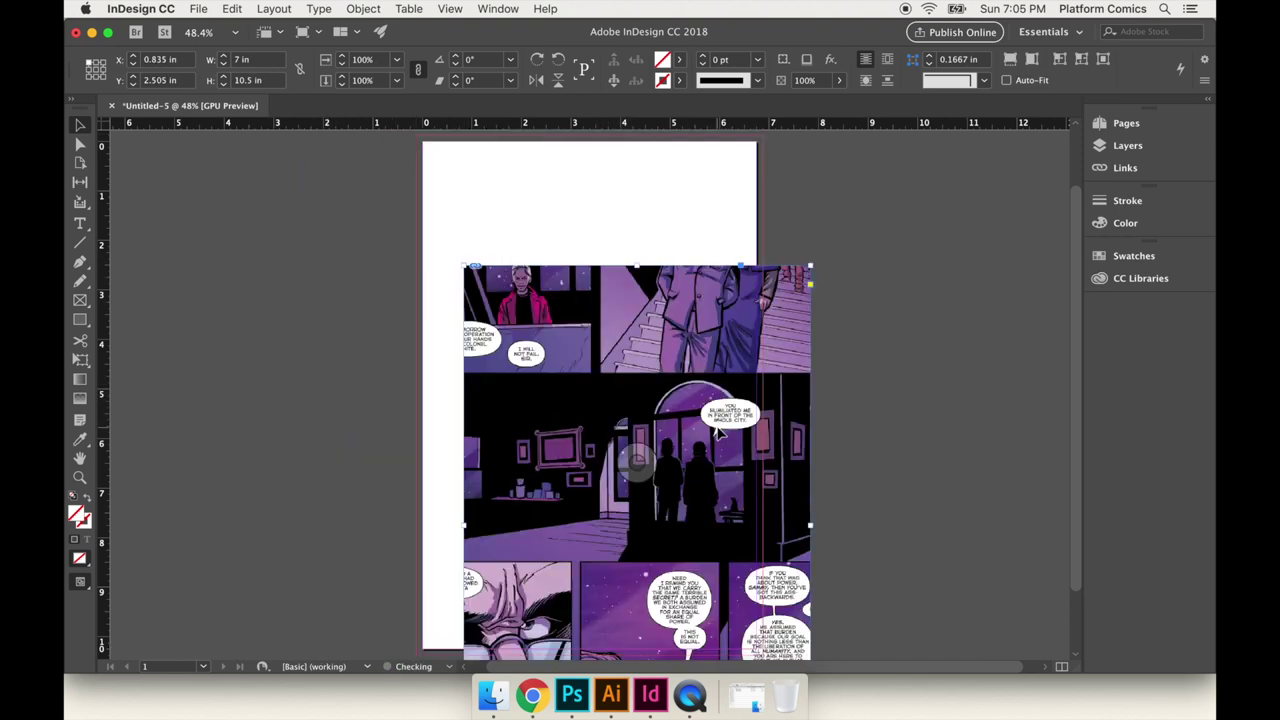
pyautogui.press('super+z')
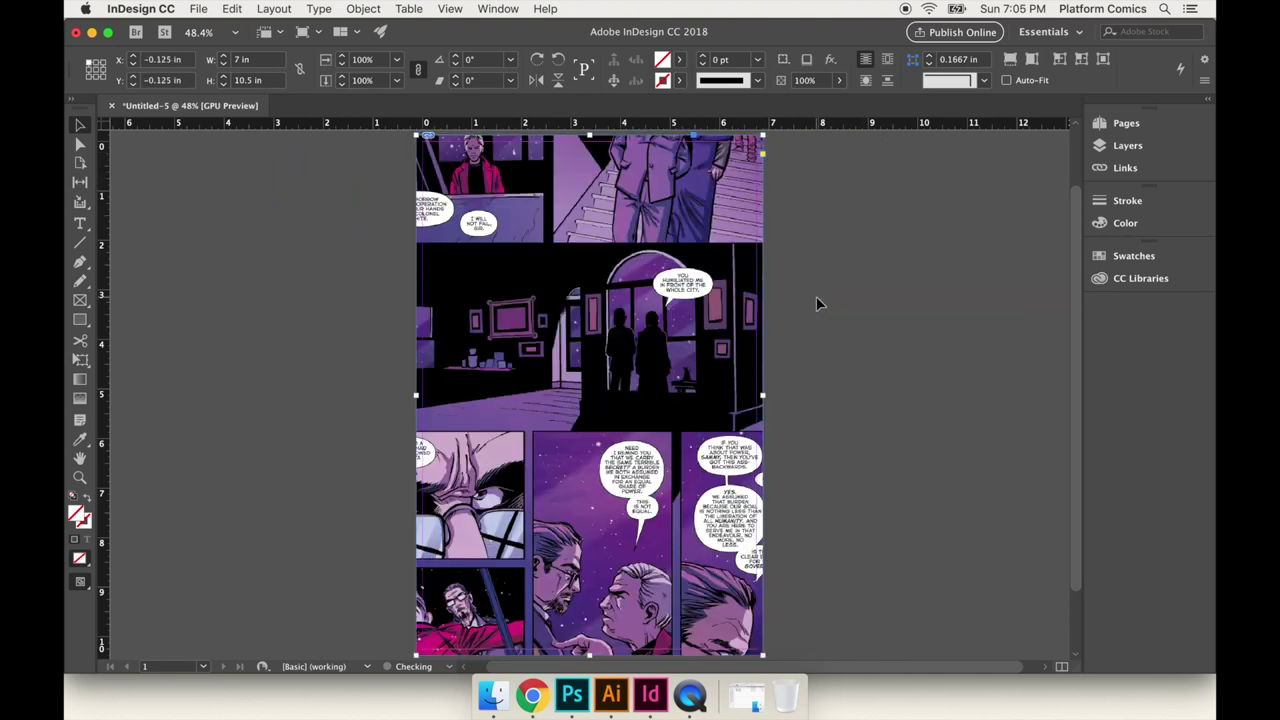
pyautogui.press('super+z')
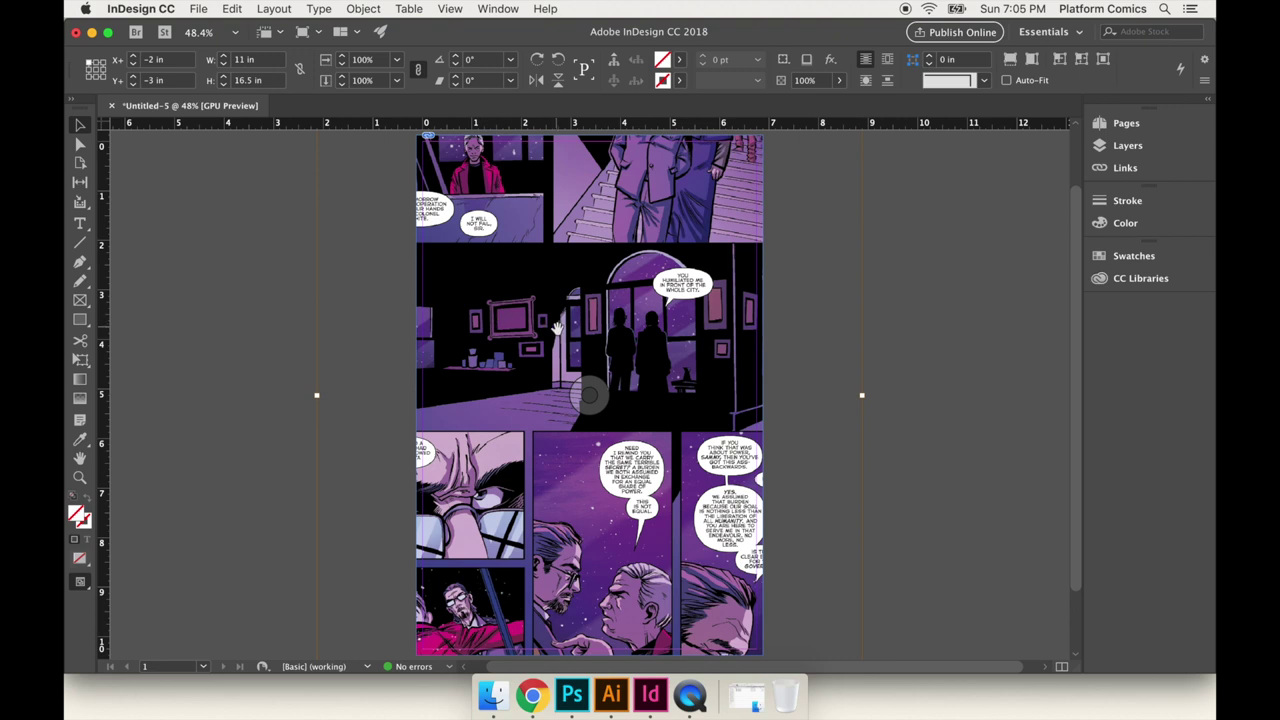
pyautogui.press('super+minus')
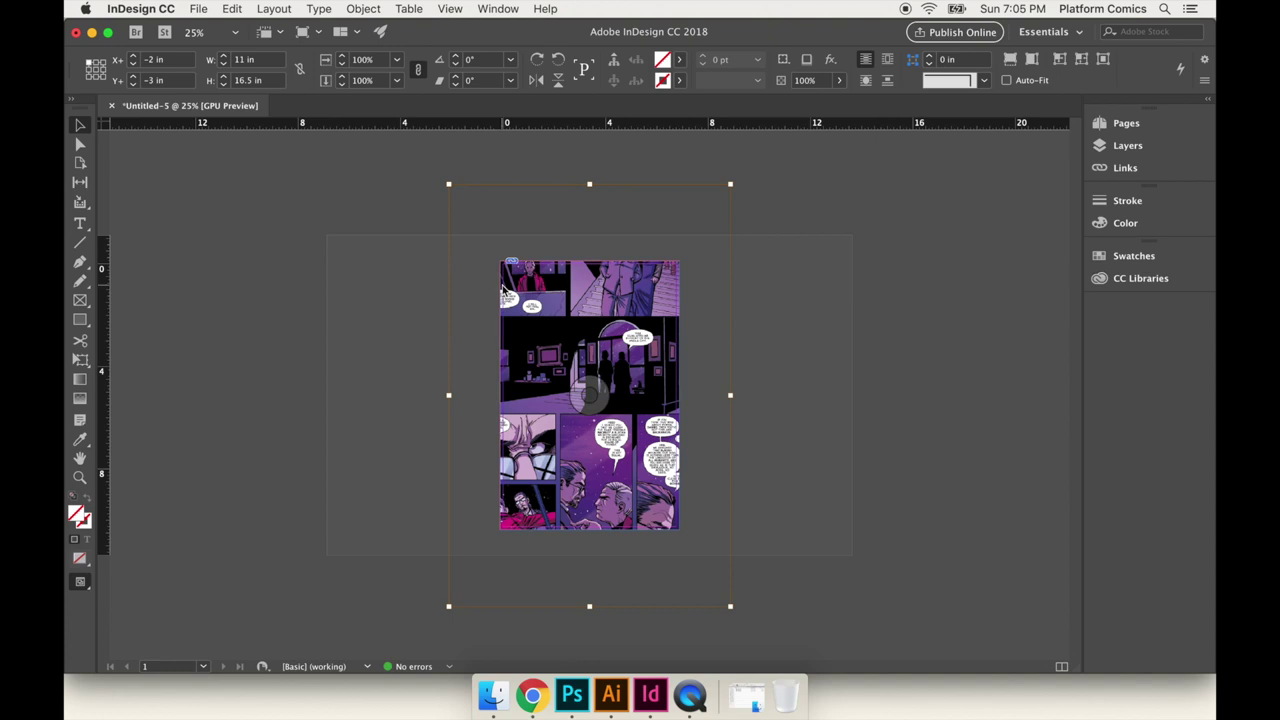
pyautogui.moveTo(590, 396); pyautogui.dragTo(622, 458)
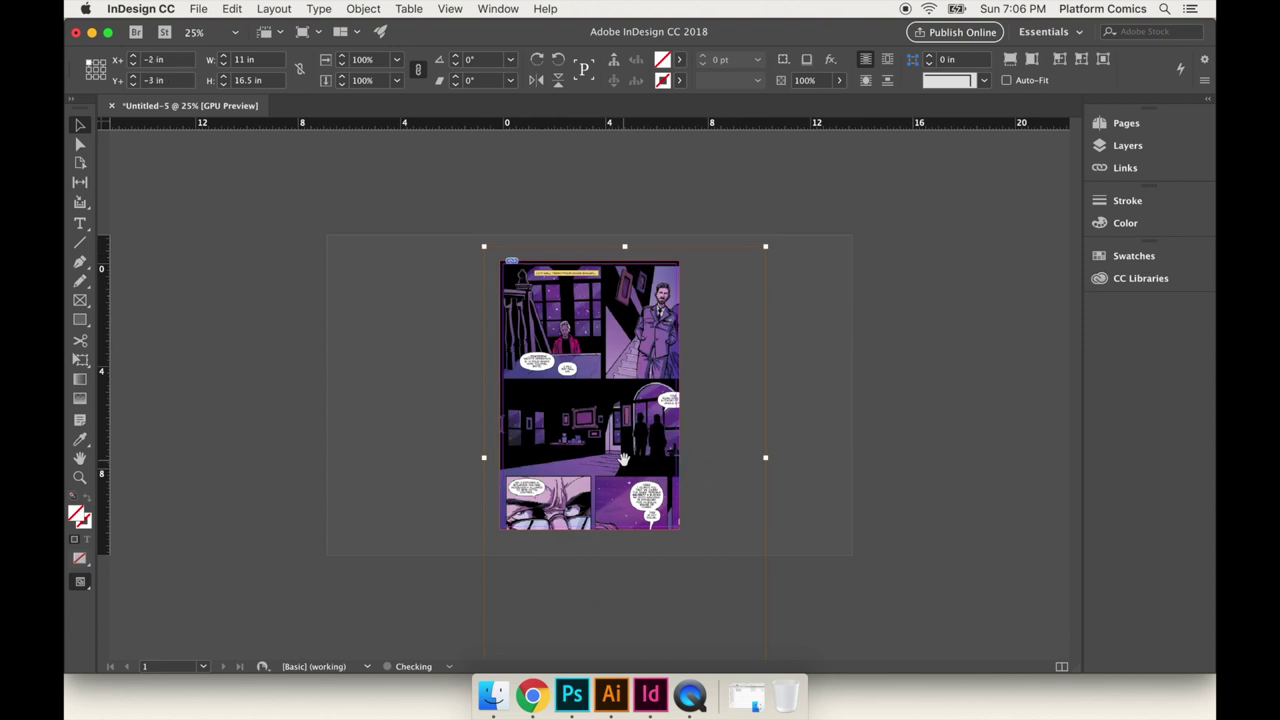
pyautogui.moveTo(592, 406); pyautogui.dragTo(540, 344)
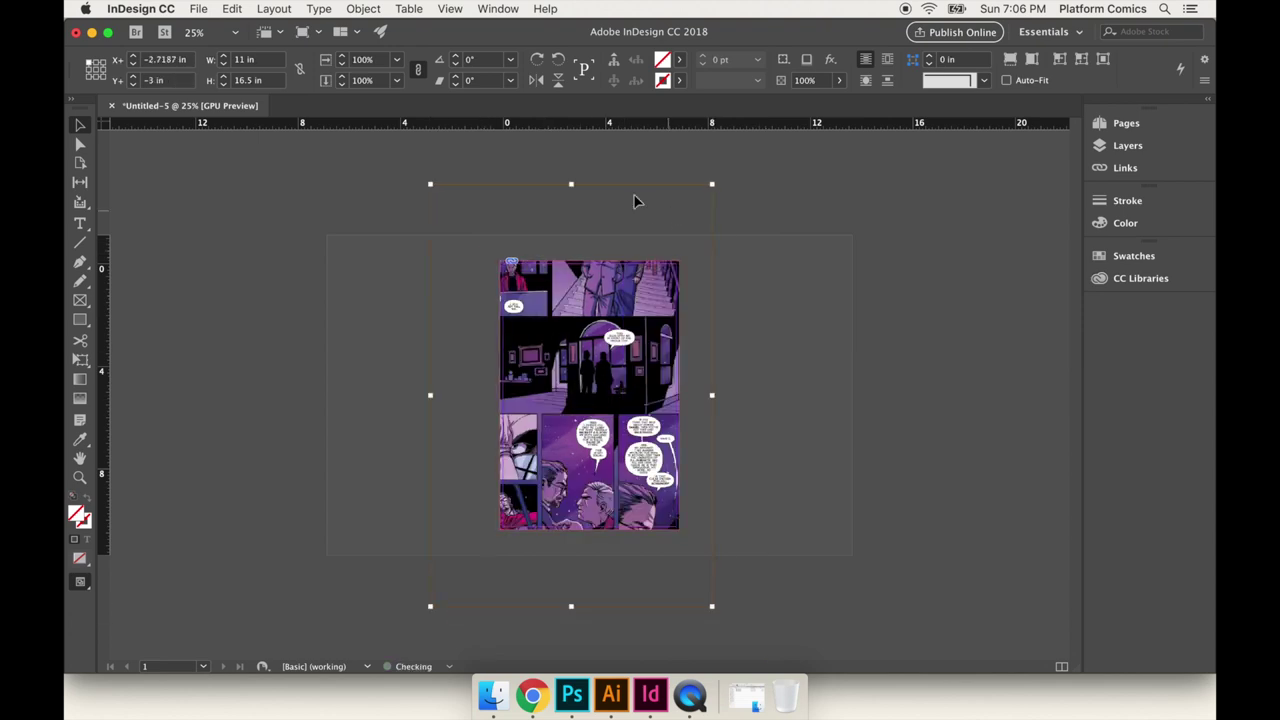
pyautogui.moveTo(572, 183); pyautogui.dragTo(571, 241)
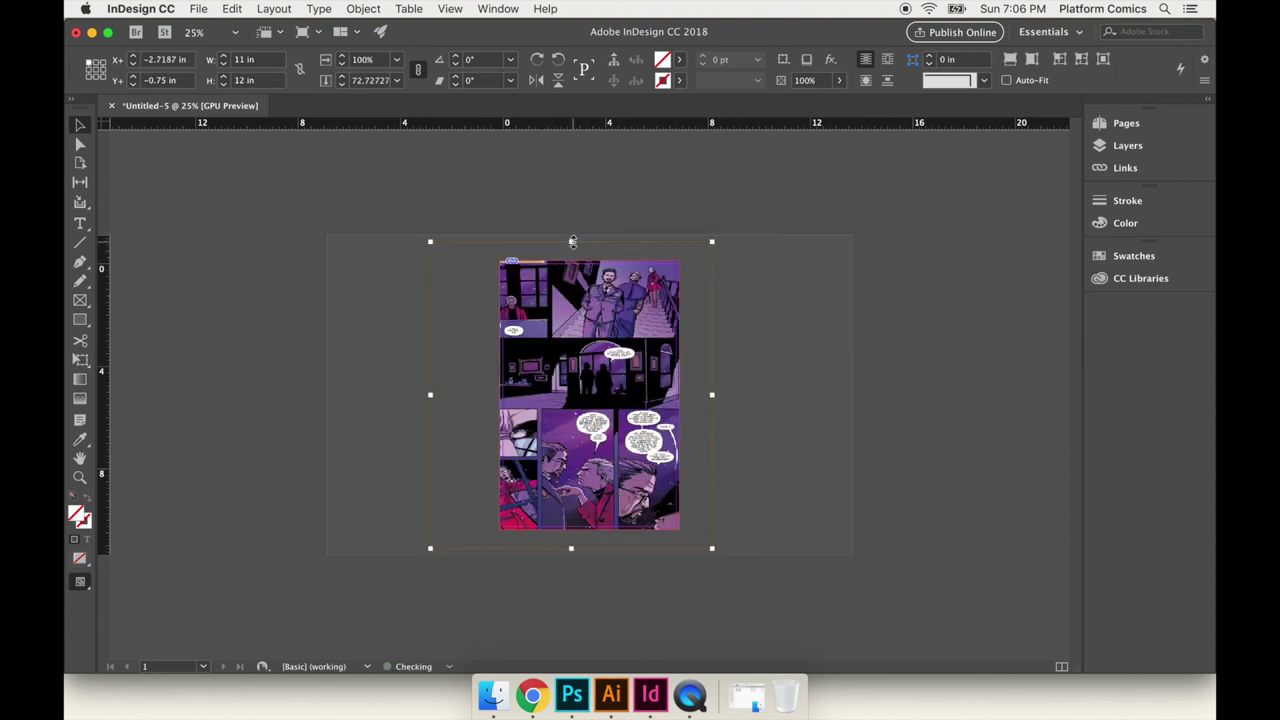
pyautogui.press('super+z')
pyautogui.press('super+z')
pyautogui.press('super+z')
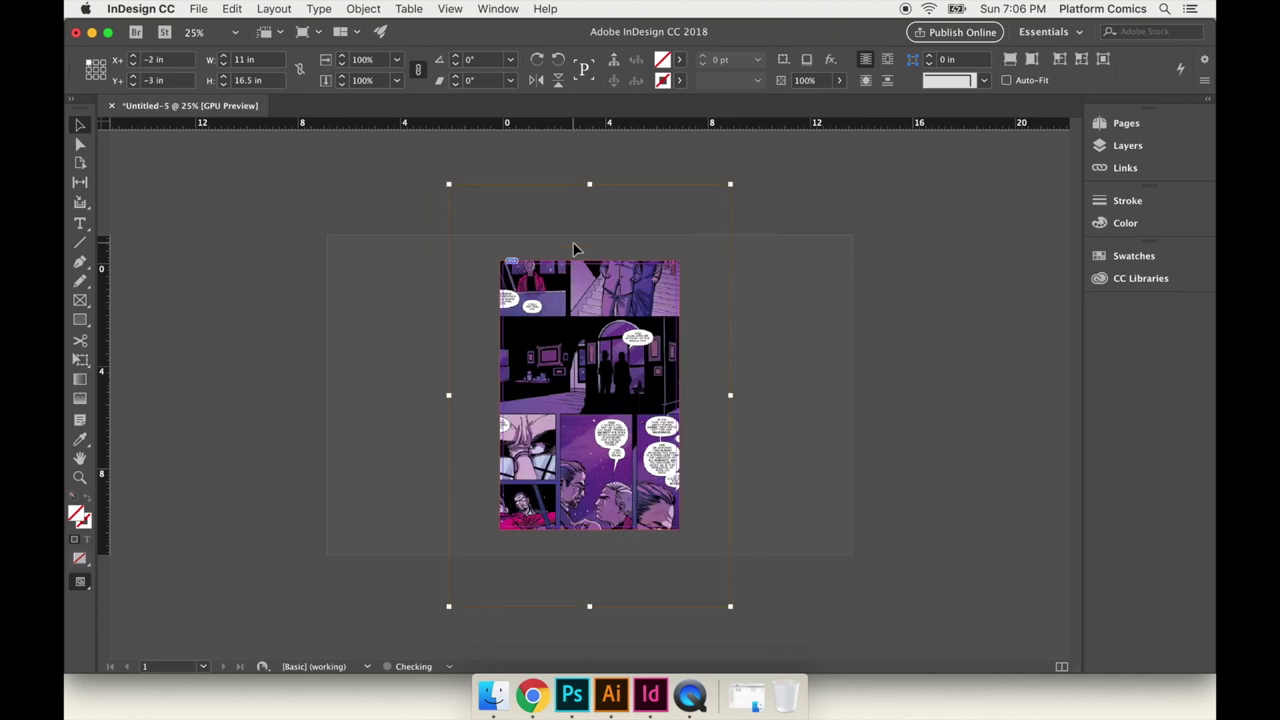
pyautogui.click(791, 349)
pyautogui.press('super+equal')
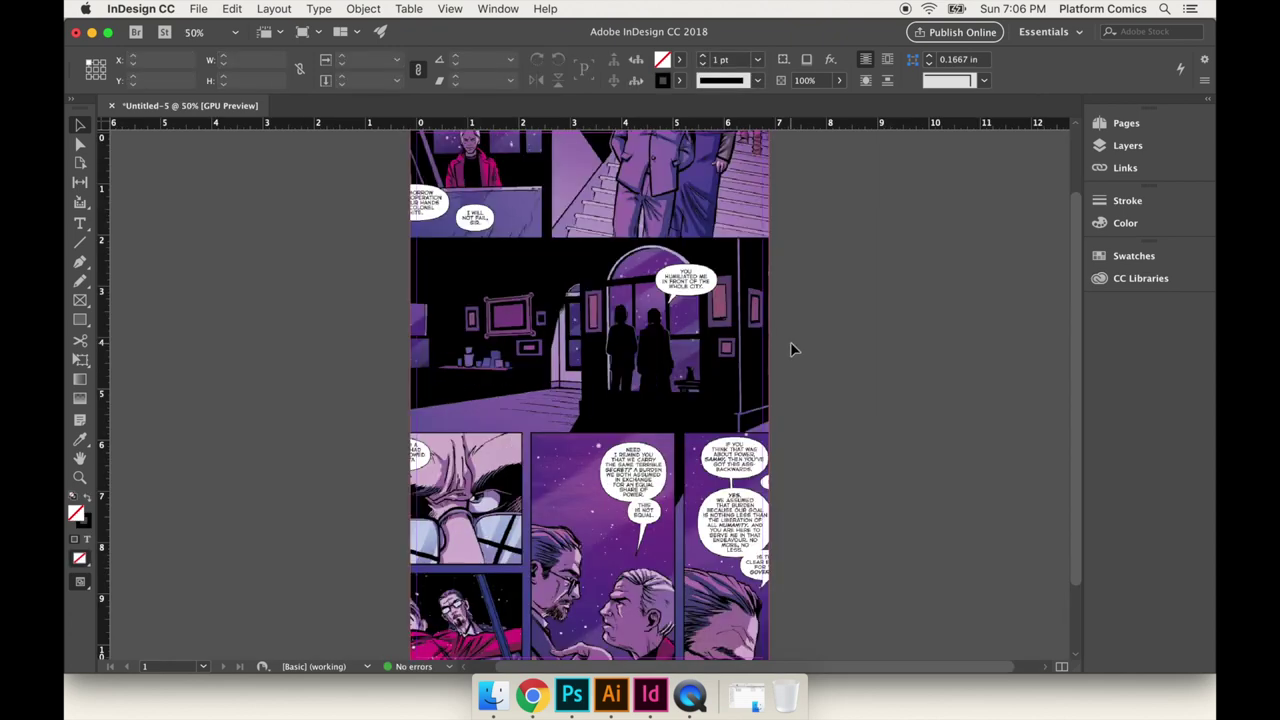
pyautogui.click(778, 237)
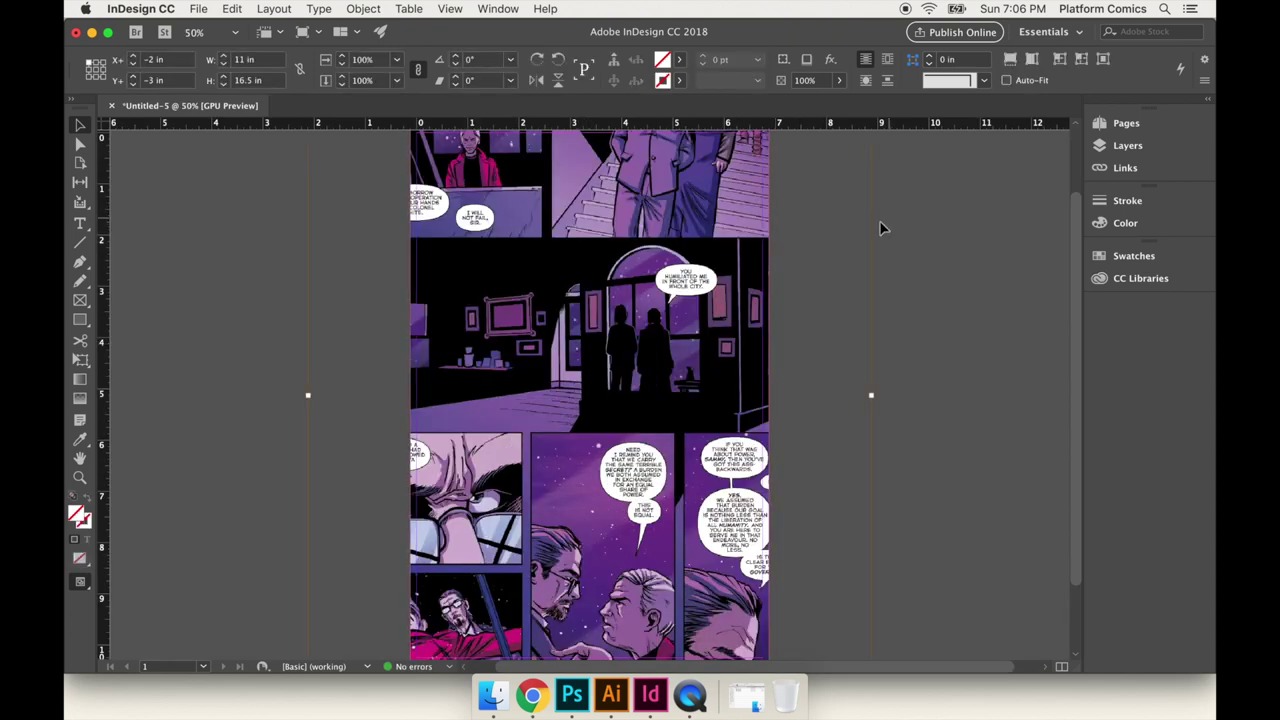
pyautogui.press('super+z')
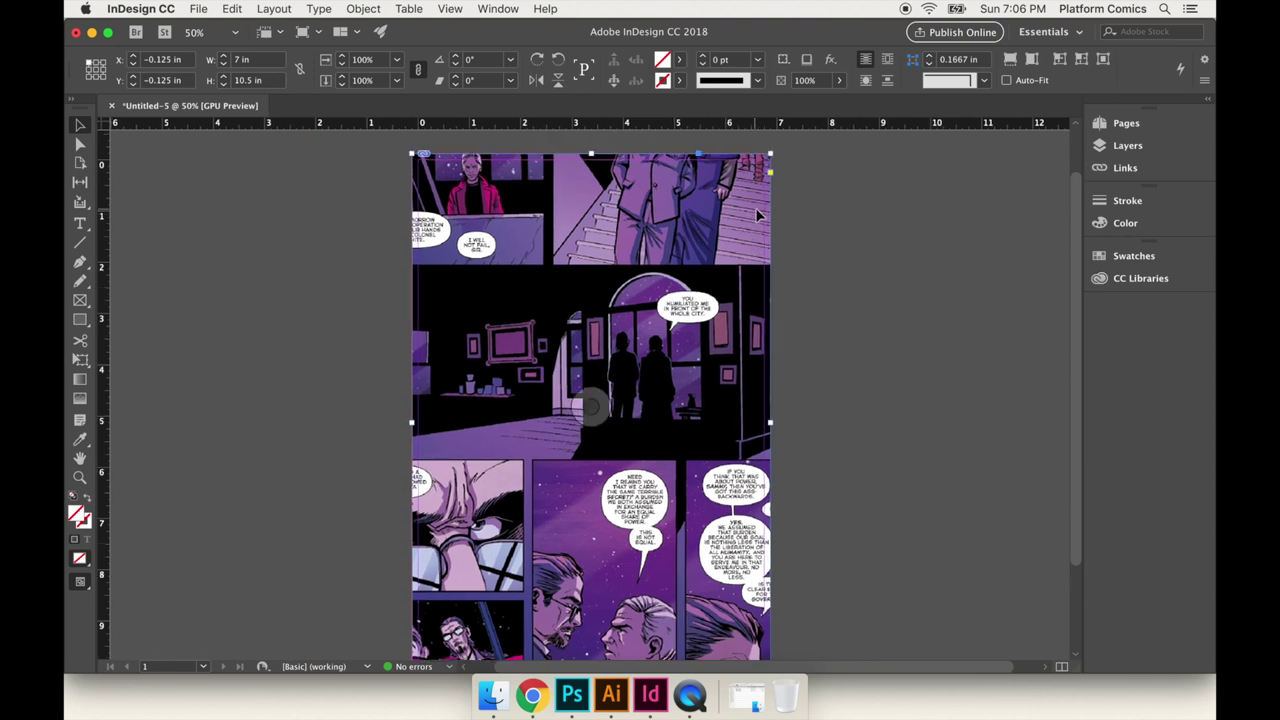
pyautogui.press('super+shift+z')
pyautogui.click(363, 8)
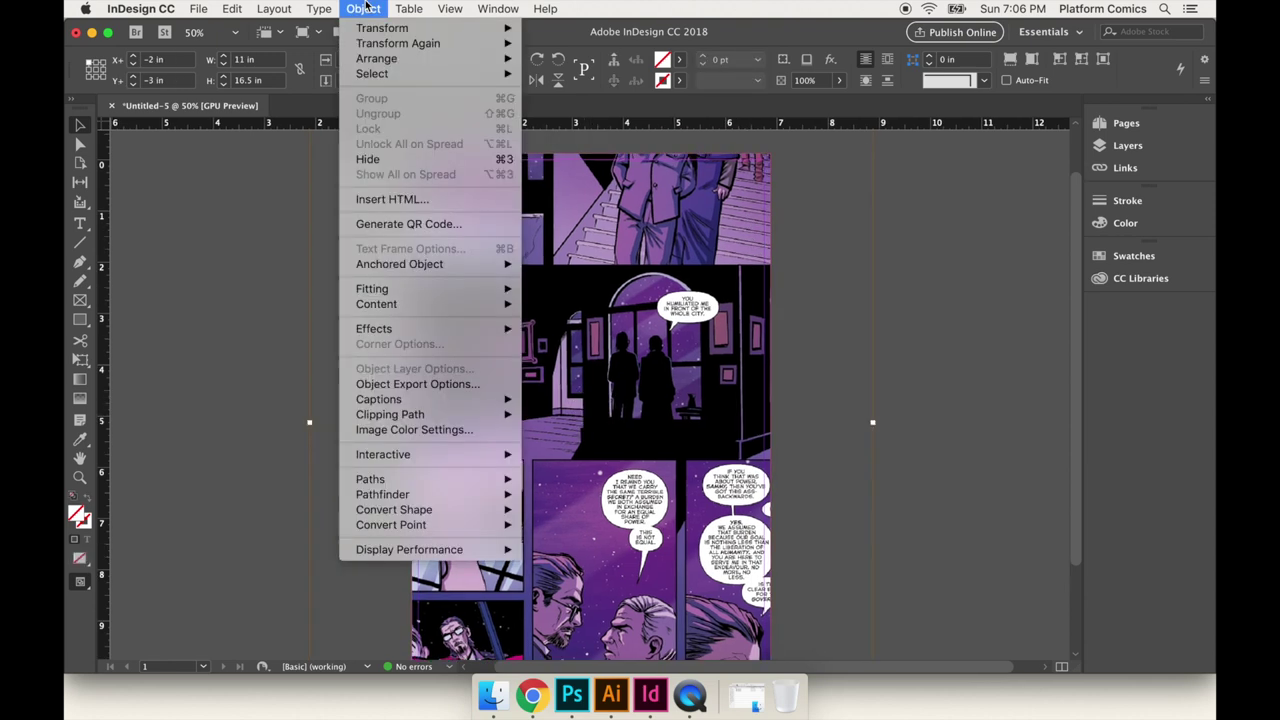
pyautogui.moveTo(392, 289)
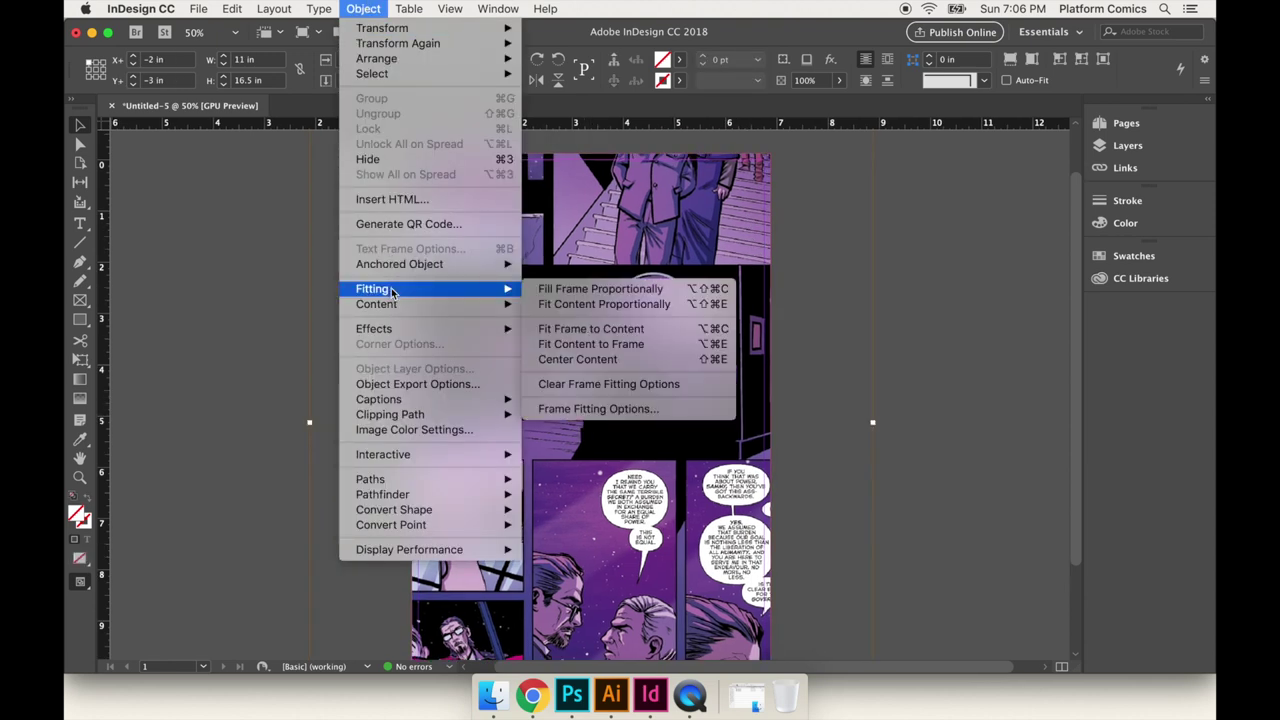
pyautogui.click(693, 292)
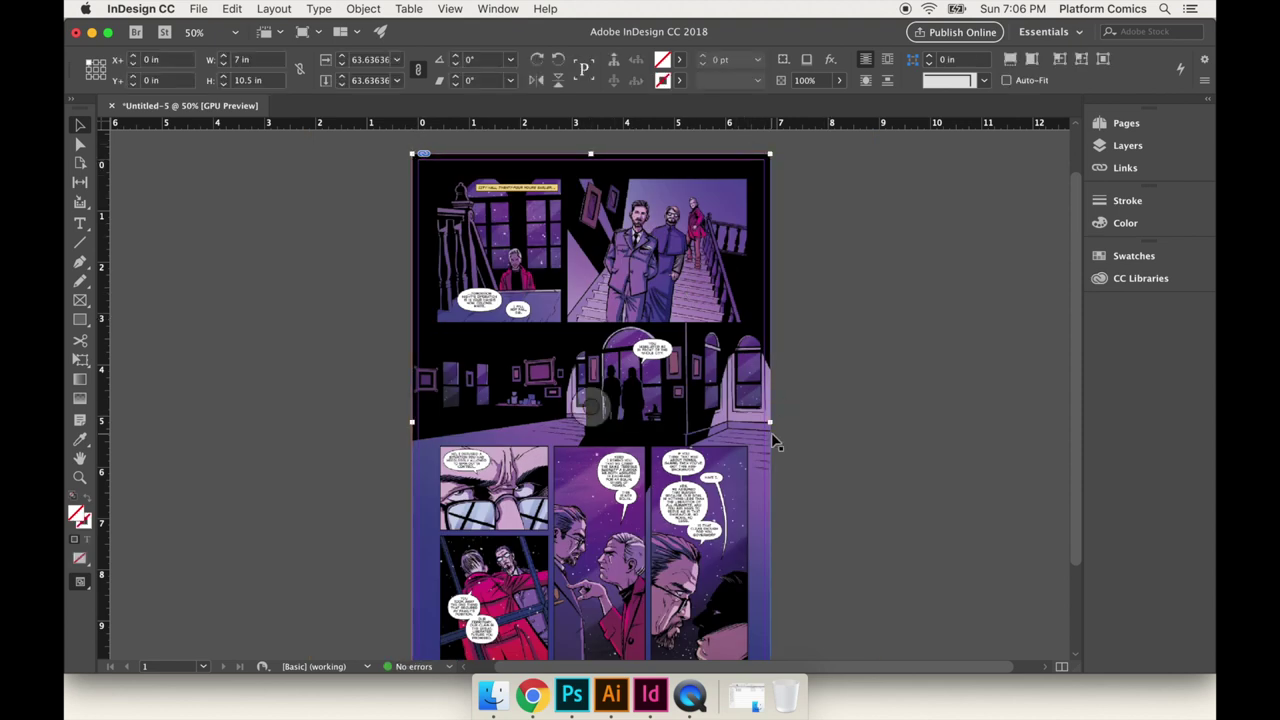
pyautogui.scroll(-3, 607, 366)
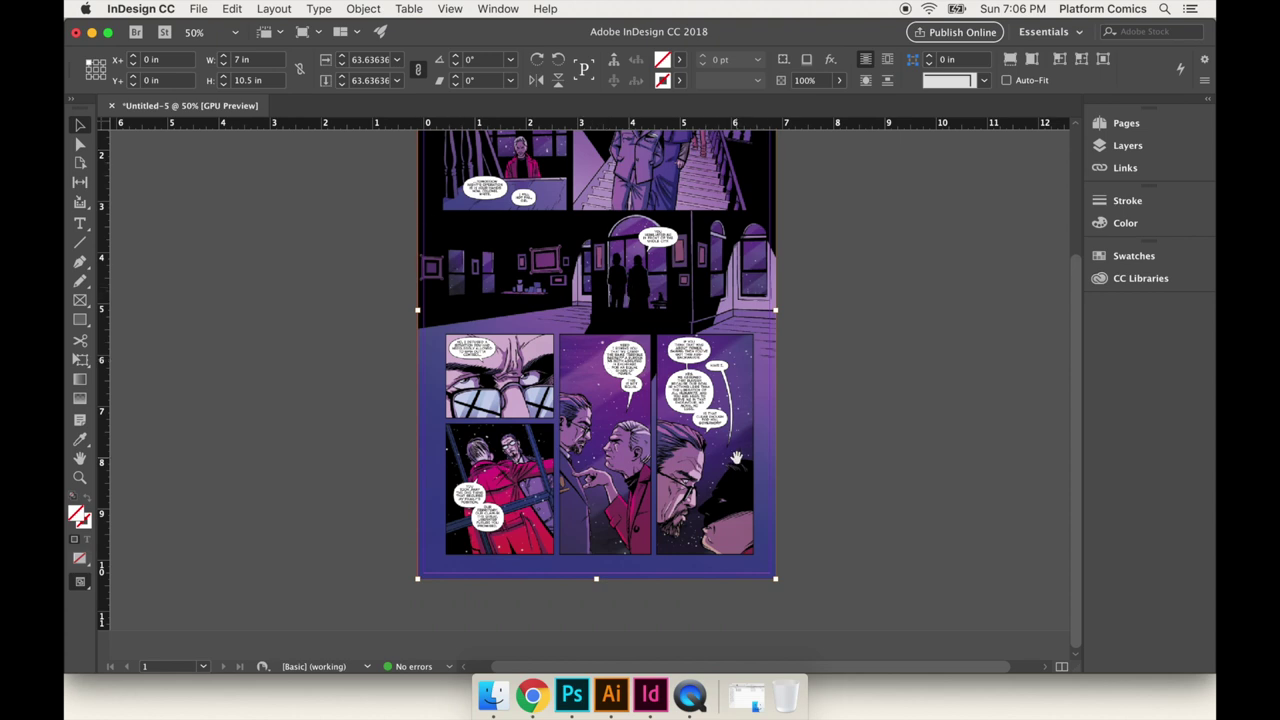
pyautogui.scroll(1, 596, 390)
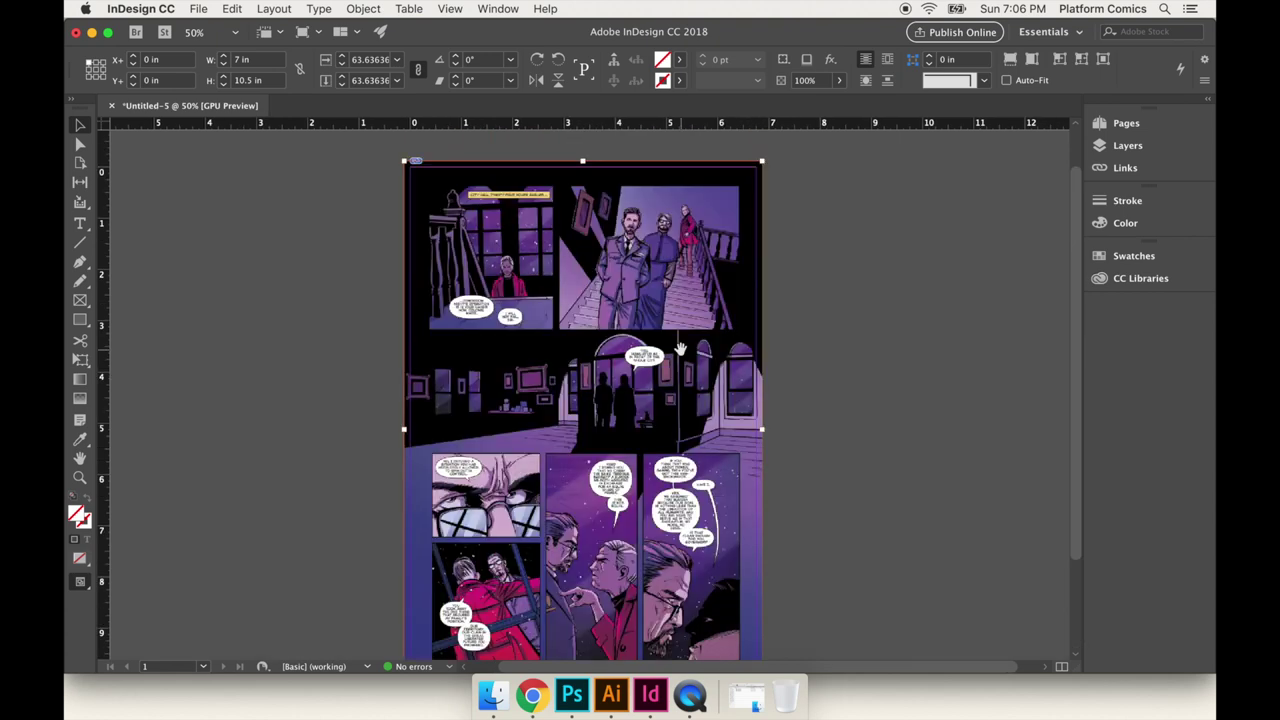
pyautogui.press('super+equal')
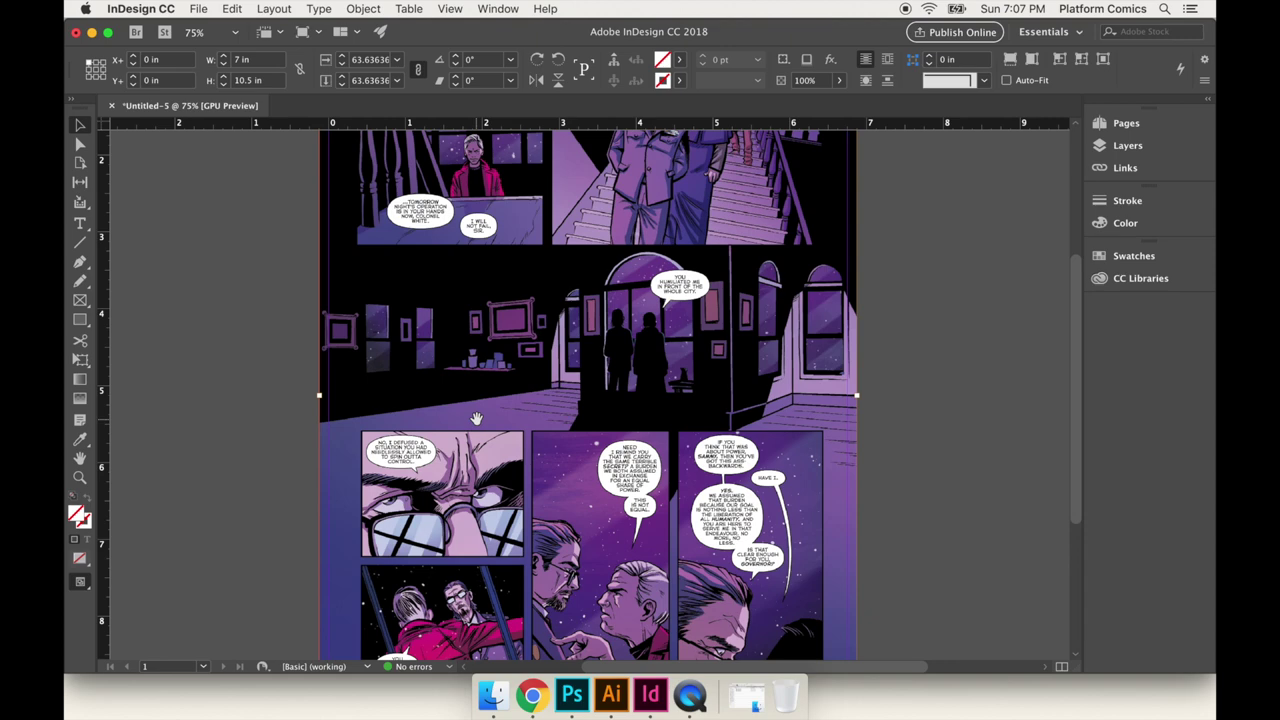
pyautogui.press('super+equal')
pyautogui.scroll(-5, 476, 418)
pyautogui.scroll(10, 476, 418)
pyautogui.press('super+0')
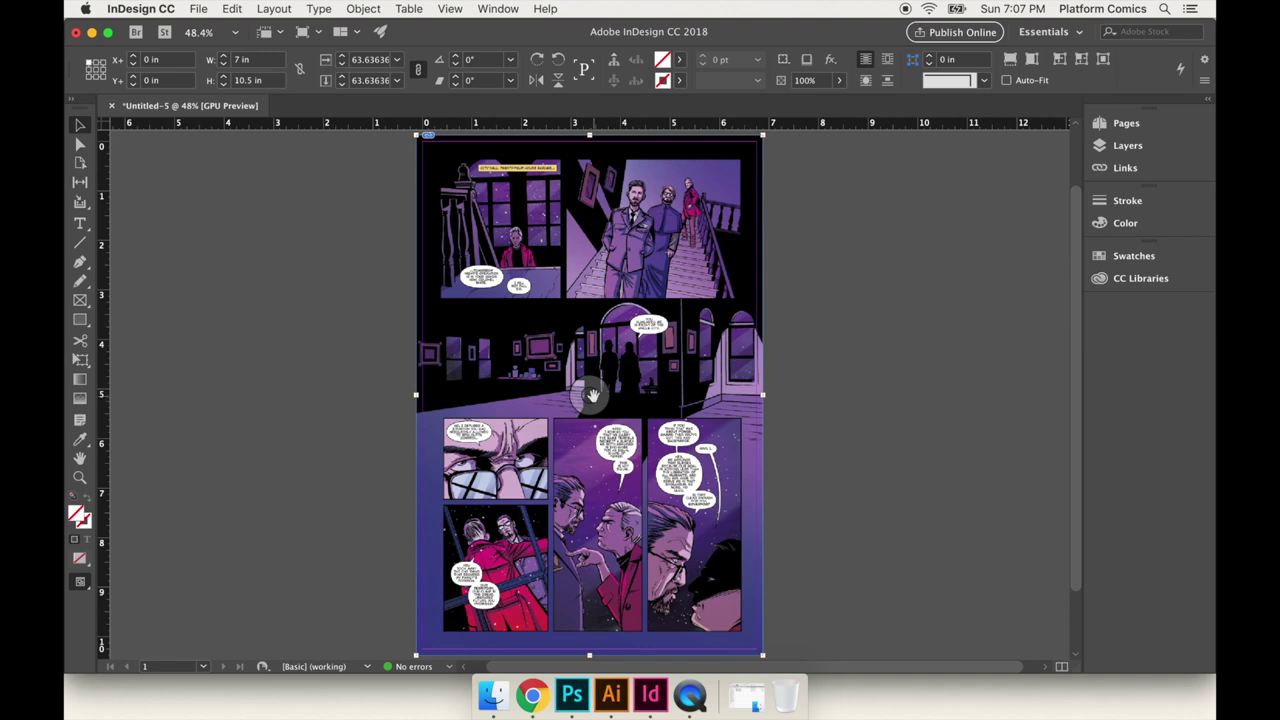
pyautogui.press('Delete')
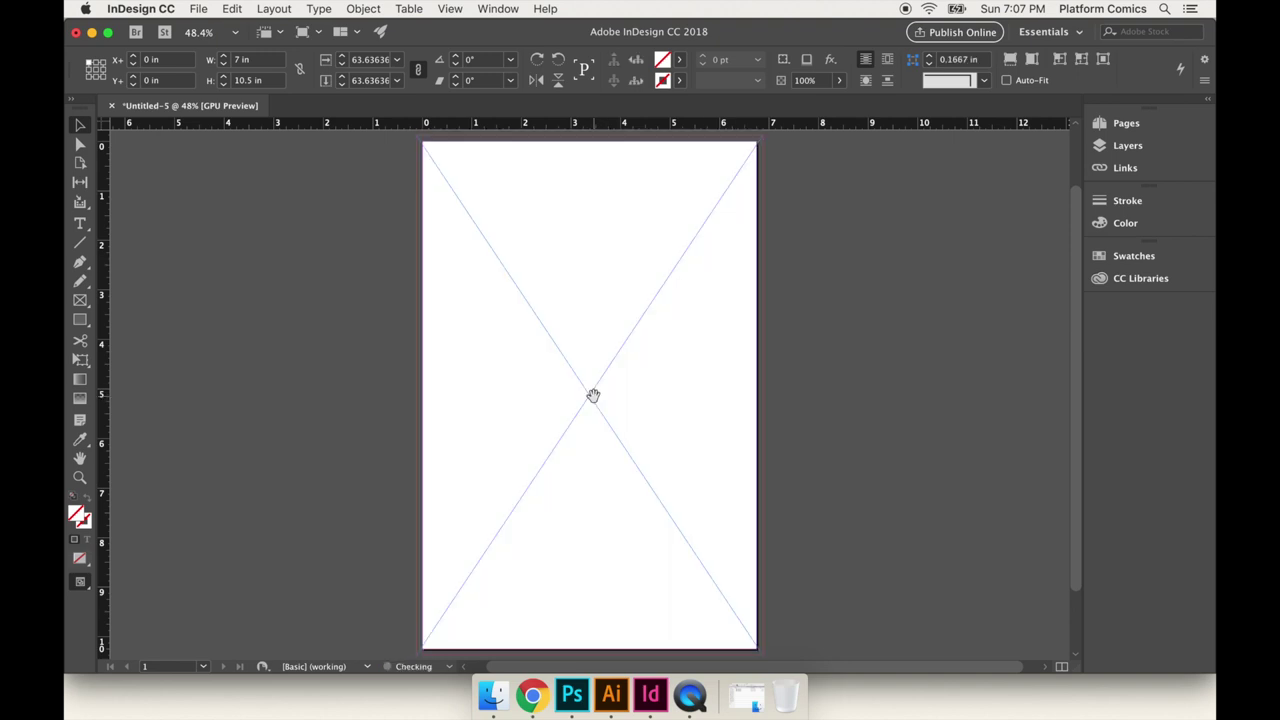
# Turn on Auto-Fit with Fill Frame Proportionally for the full-page frame, then deselect it.
pyautogui.click(670, 416)
pyautogui.click(360, 8)
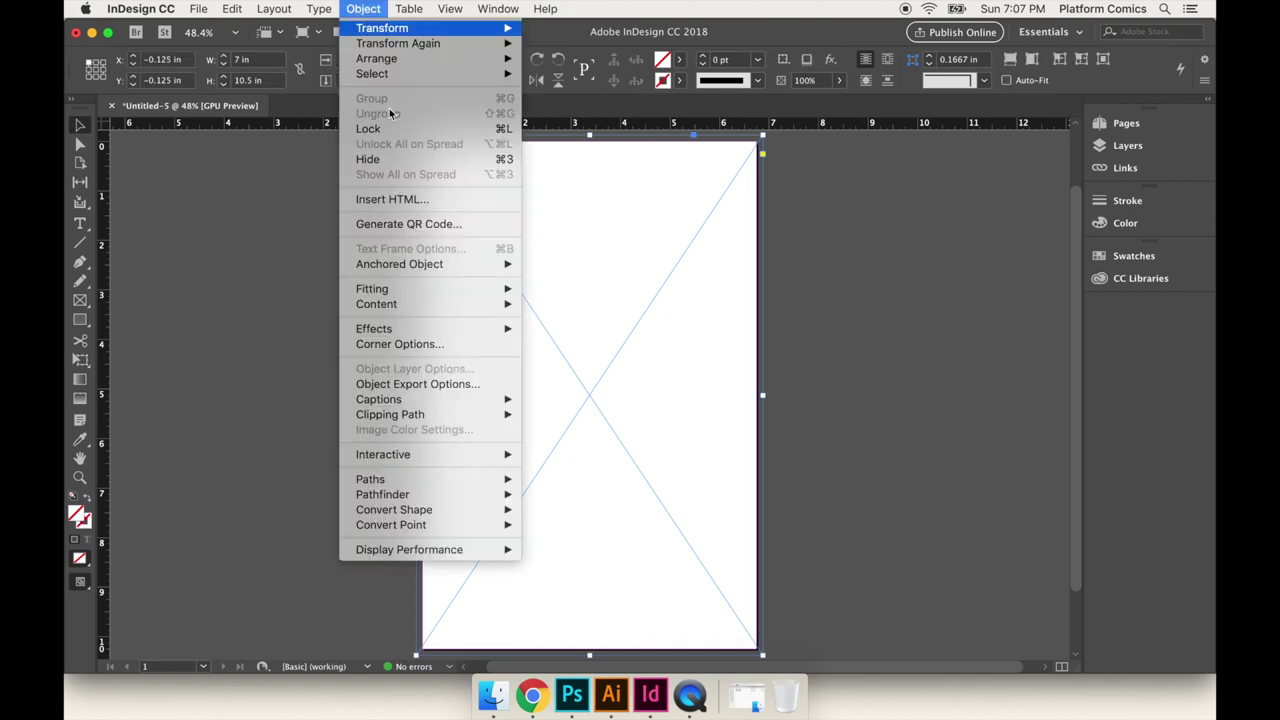
pyautogui.moveTo(448, 288)
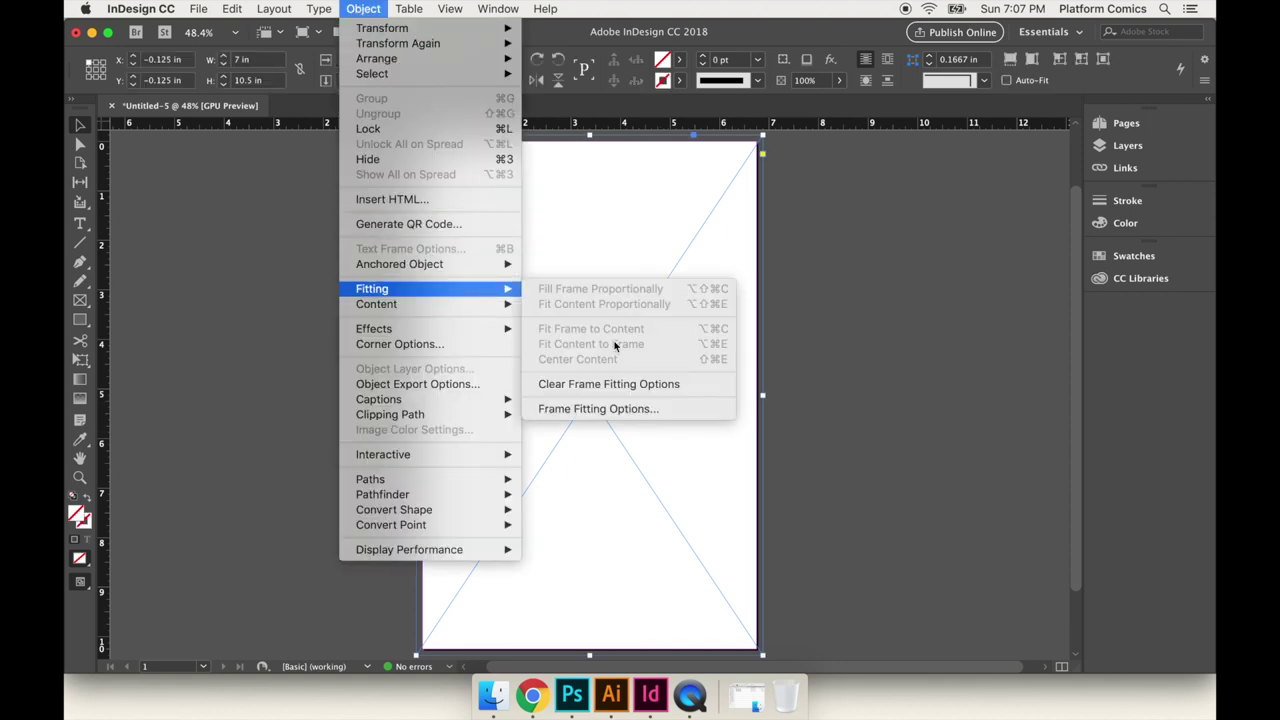
pyautogui.click(619, 409)
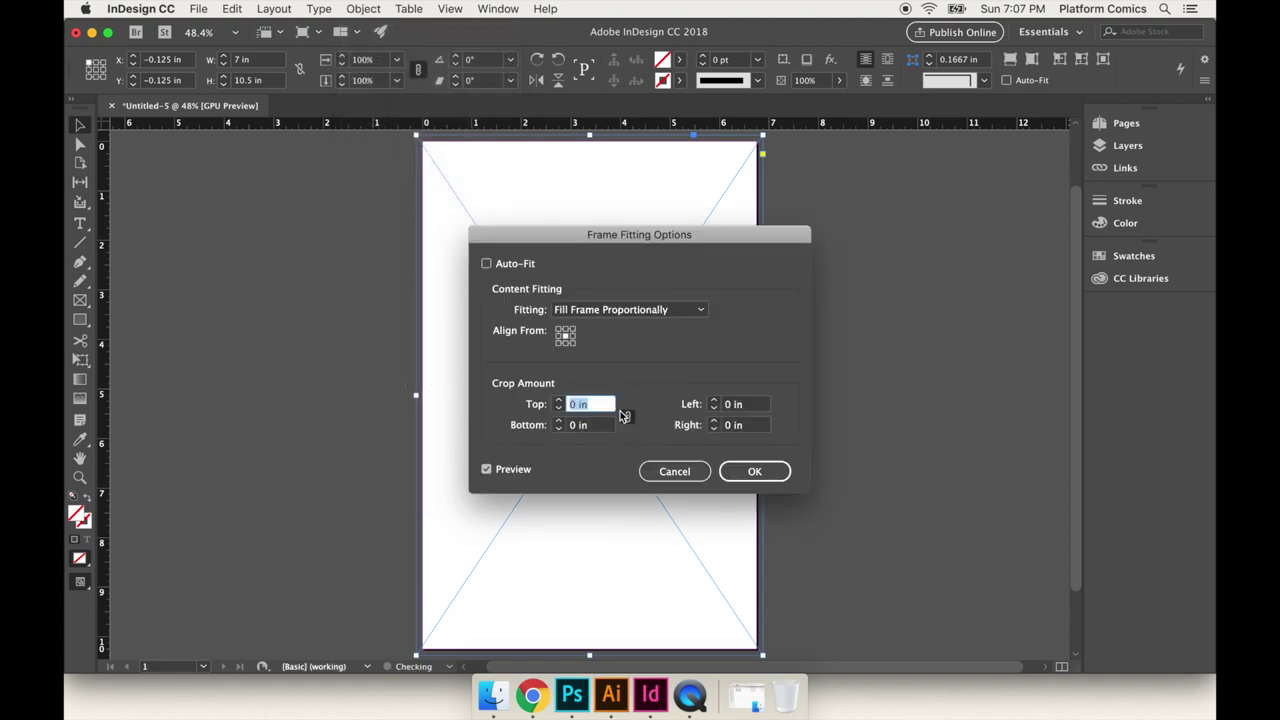
pyautogui.click(500, 265)
pyautogui.click(624, 318)
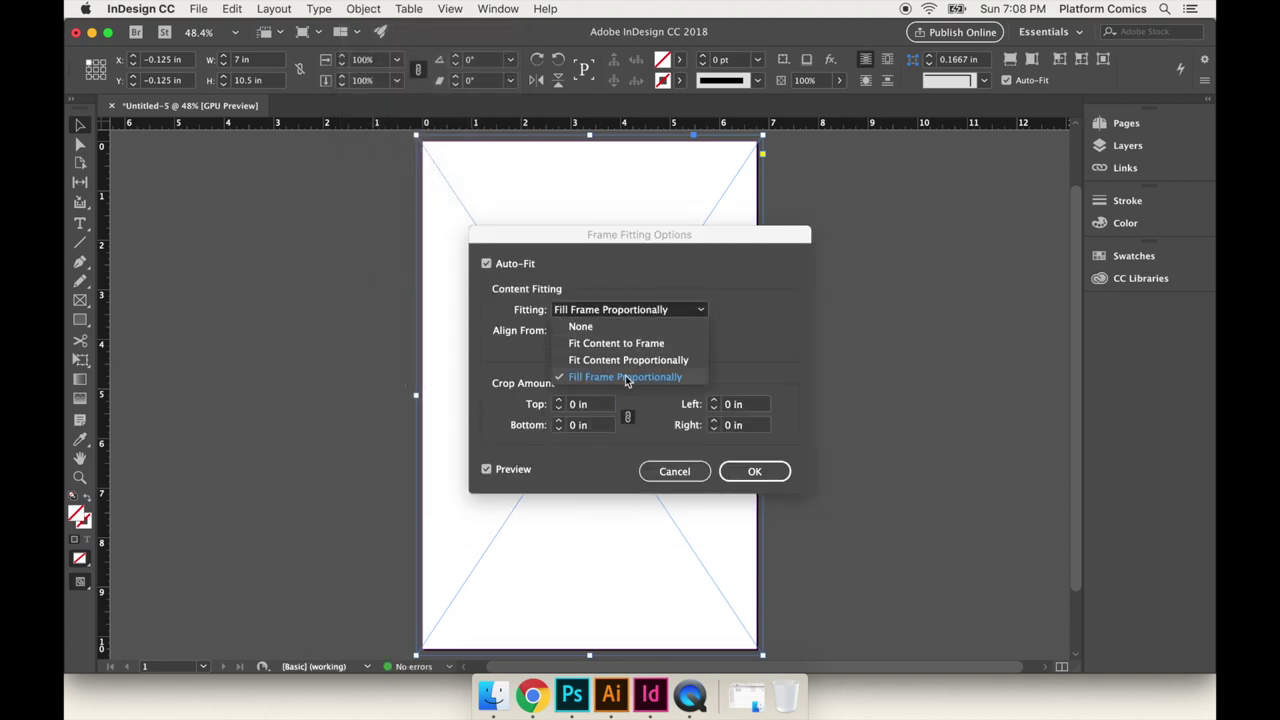
pyautogui.click(640, 376)
pyautogui.click(750, 474)
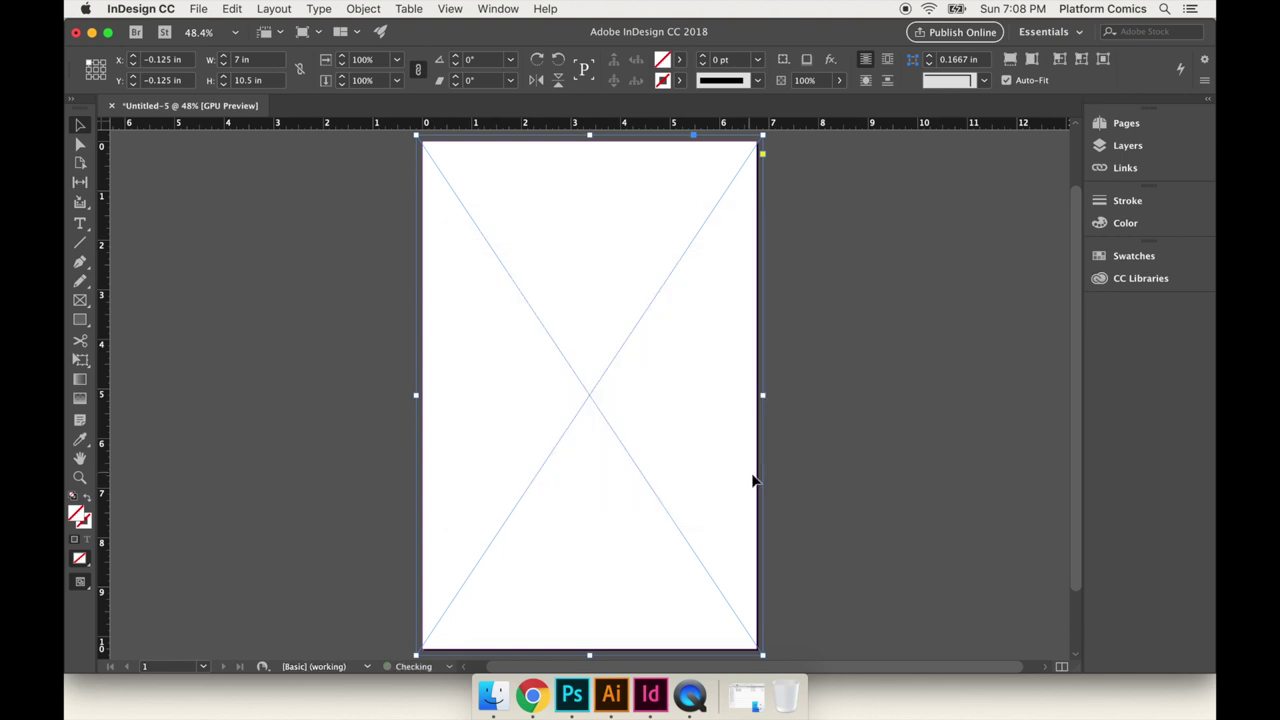
pyautogui.click(838, 381)
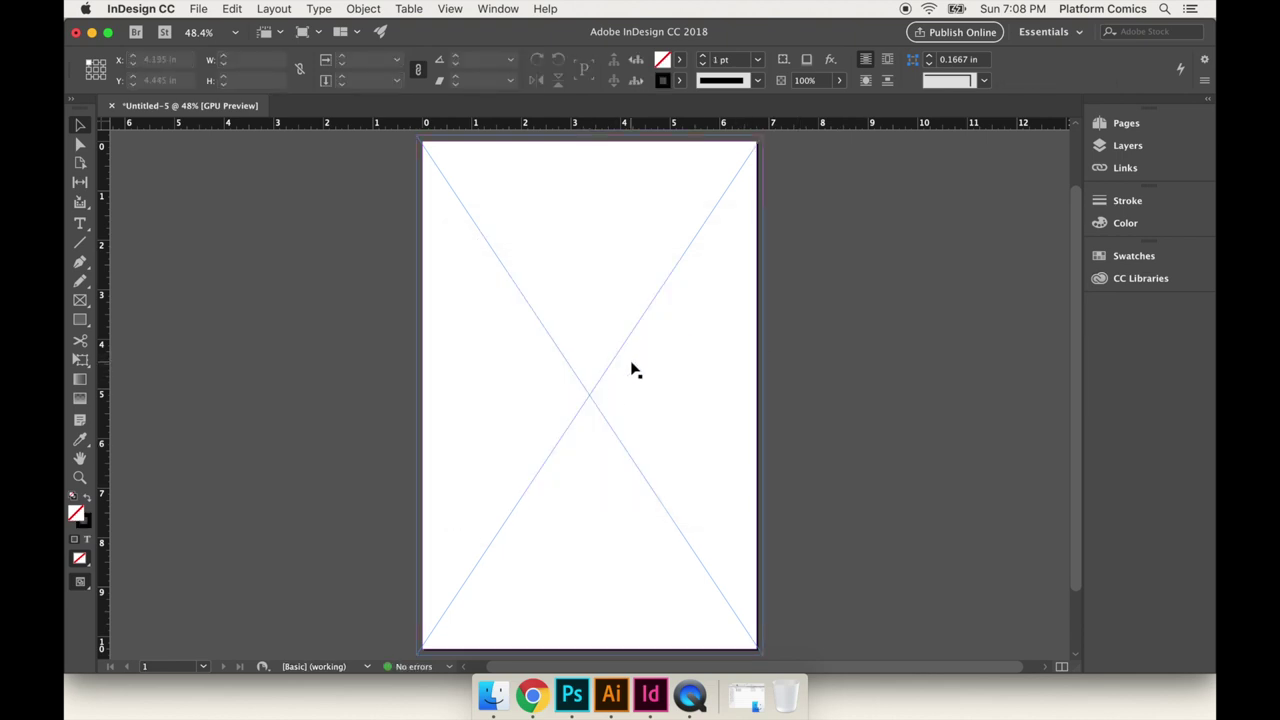
# In the Pages panel, duplicate page 1, then both pages, to make four pages.
pyautogui.click(1138, 125)
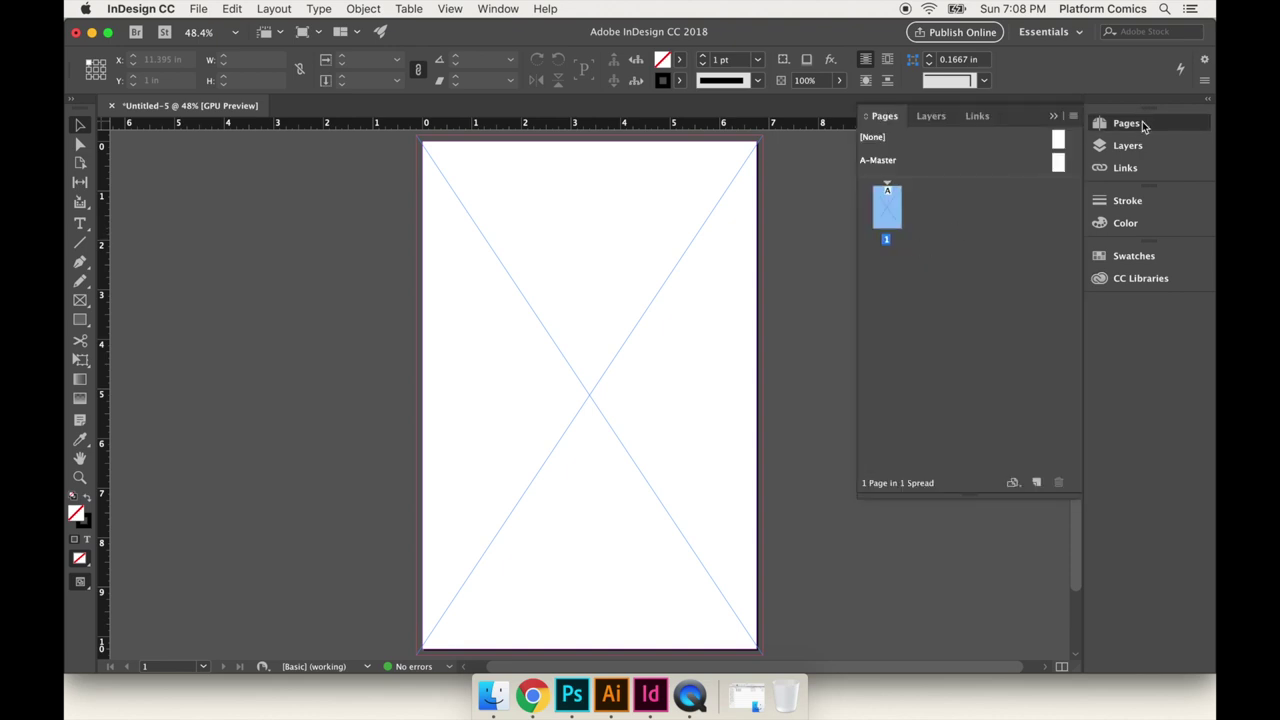
pyautogui.rightClick(897, 212)
pyautogui.click(924, 239)
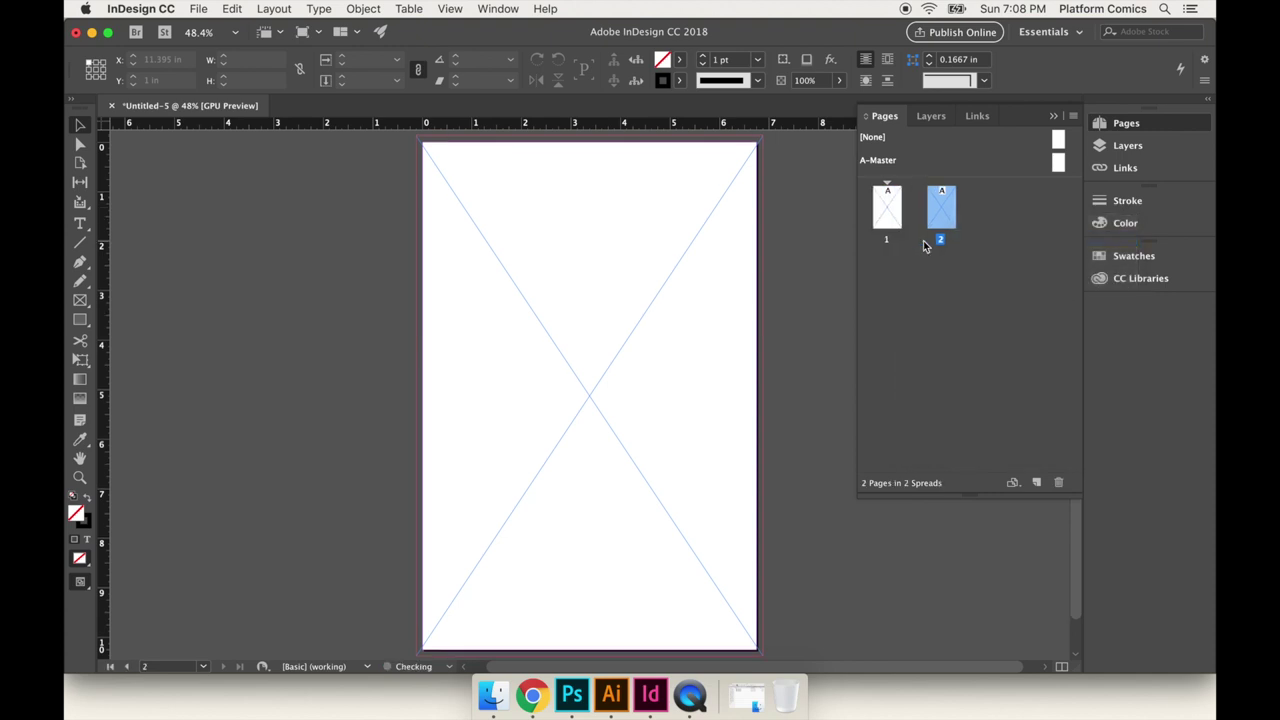
pyautogui.press('super+minus')
pyautogui.press('super+minus')
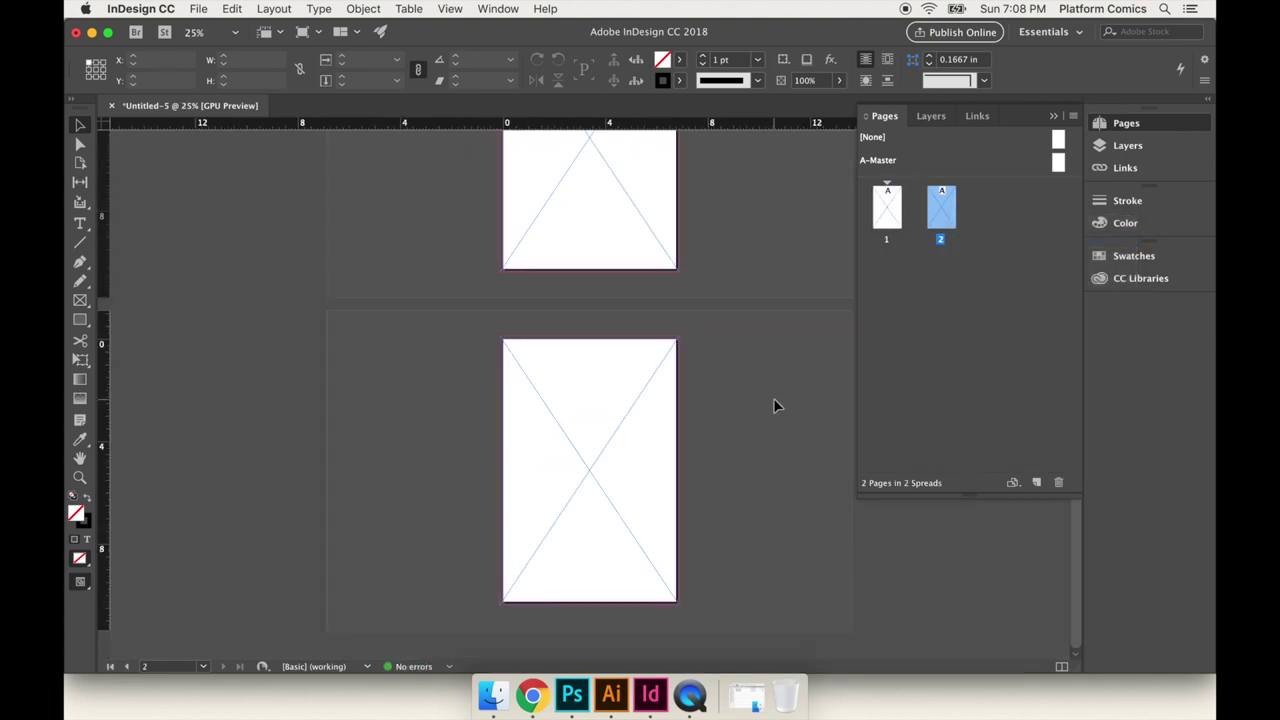
pyautogui.scroll(2, 773, 405)
pyautogui.scroll(-3, 773, 405)
pyautogui.scroll(3, 773, 405)
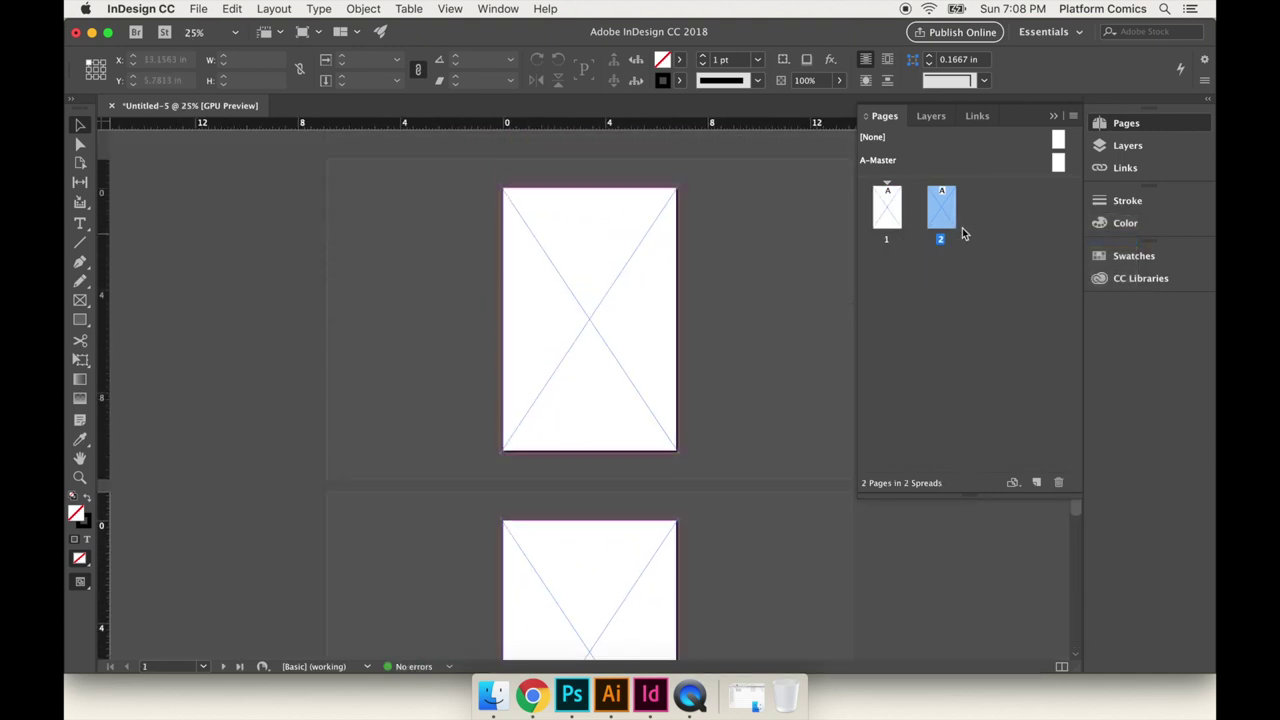
pyautogui.keyDown('shift'); pyautogui.click(887, 207); pyautogui.keyUp('shift')
pyautogui.rightClick(890, 212)
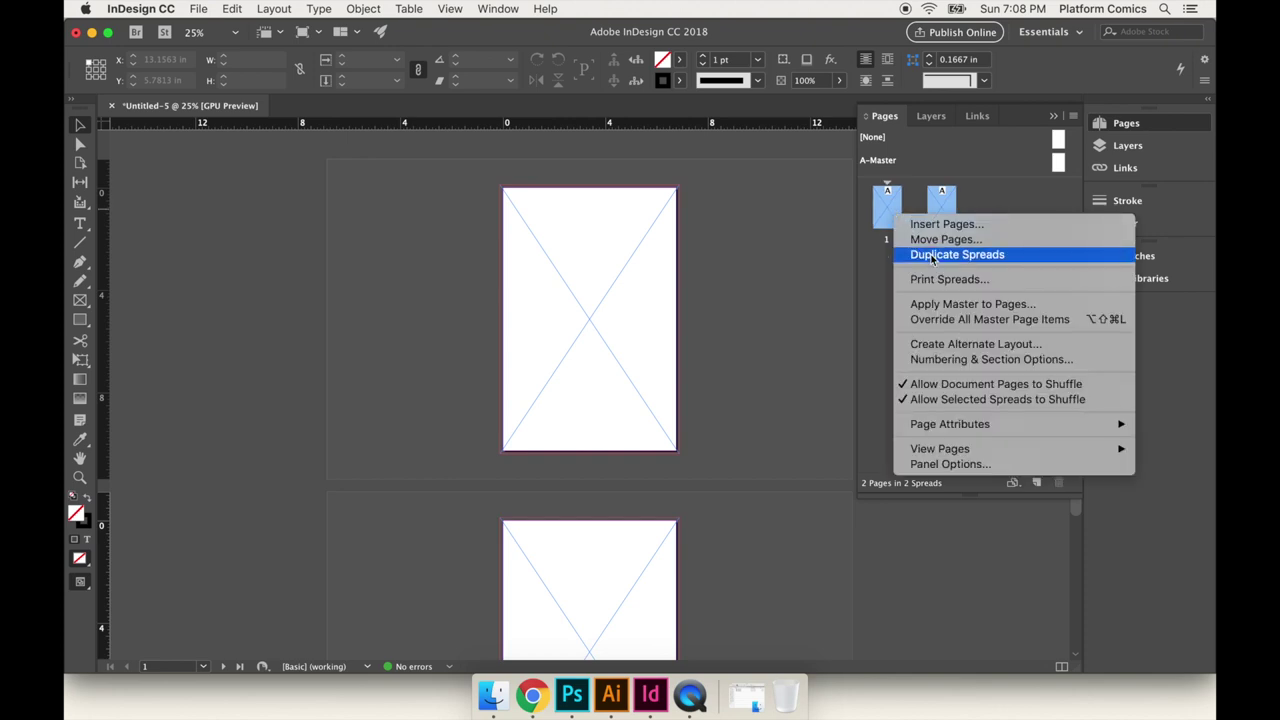
pyautogui.click(928, 254)
# Duplicate pages 1–4 to reach eight pages, then select pages 1–3.
pyautogui.keyDown('shift'); pyautogui.click(888, 263); pyautogui.keyUp('shift')
pyautogui.rightClick(888, 263)
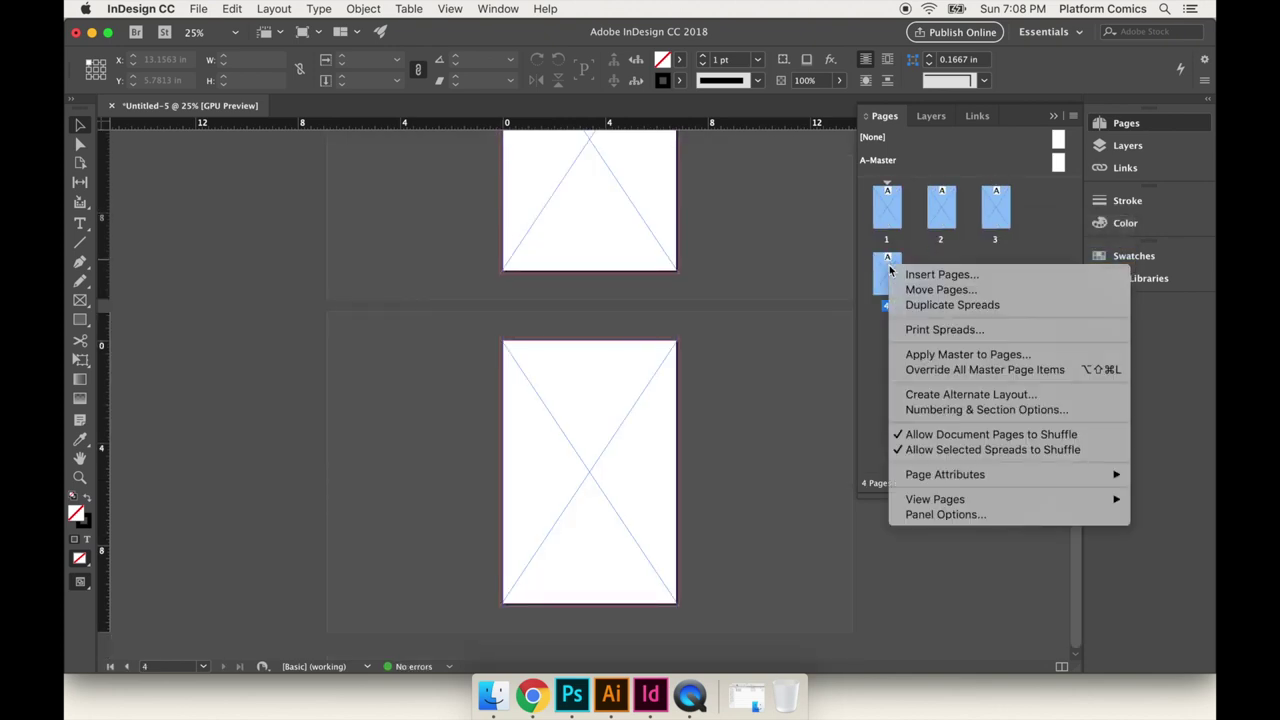
pyautogui.click(943, 294)
pyautogui.click(1008, 370)
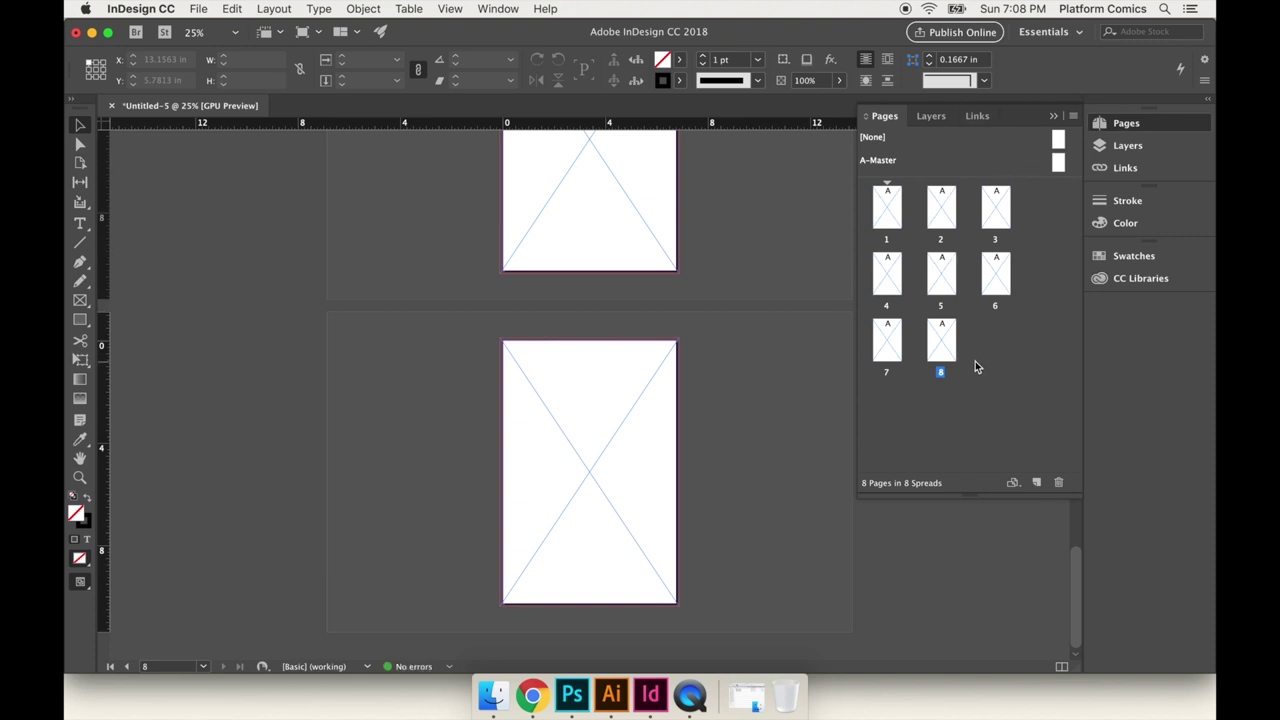
pyautogui.click(886, 205)
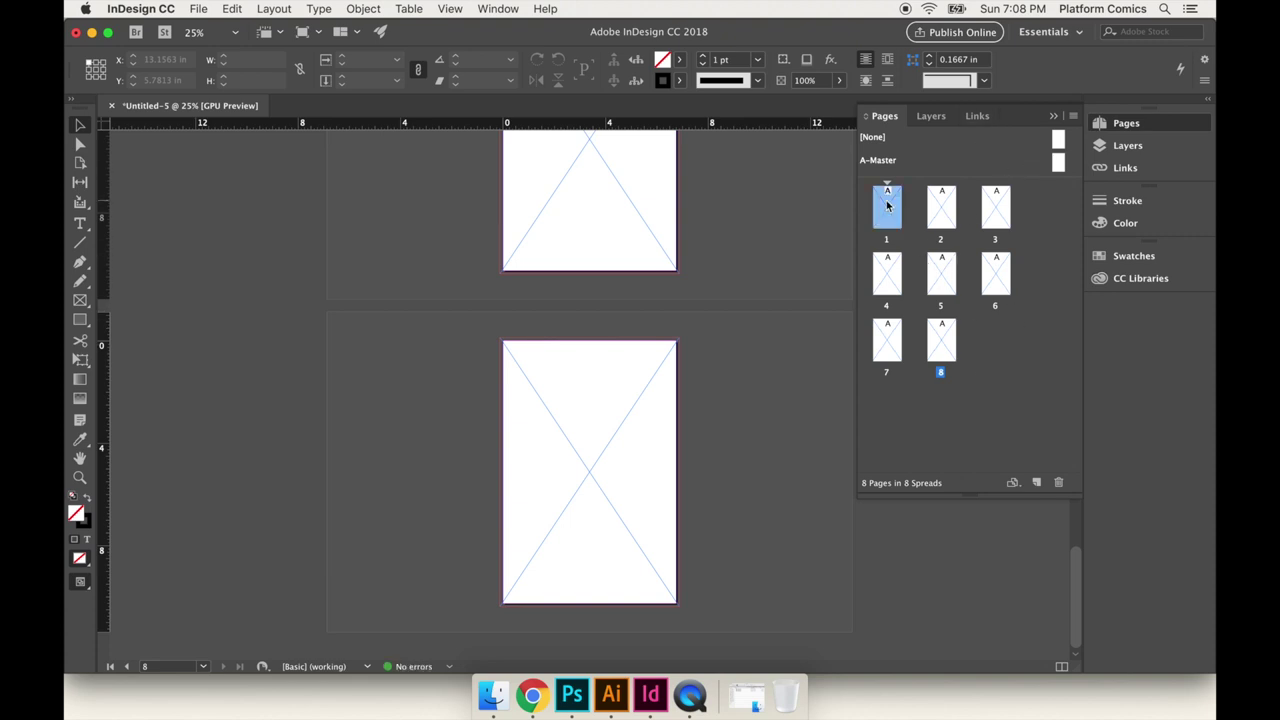
pyautogui.click(940, 212)
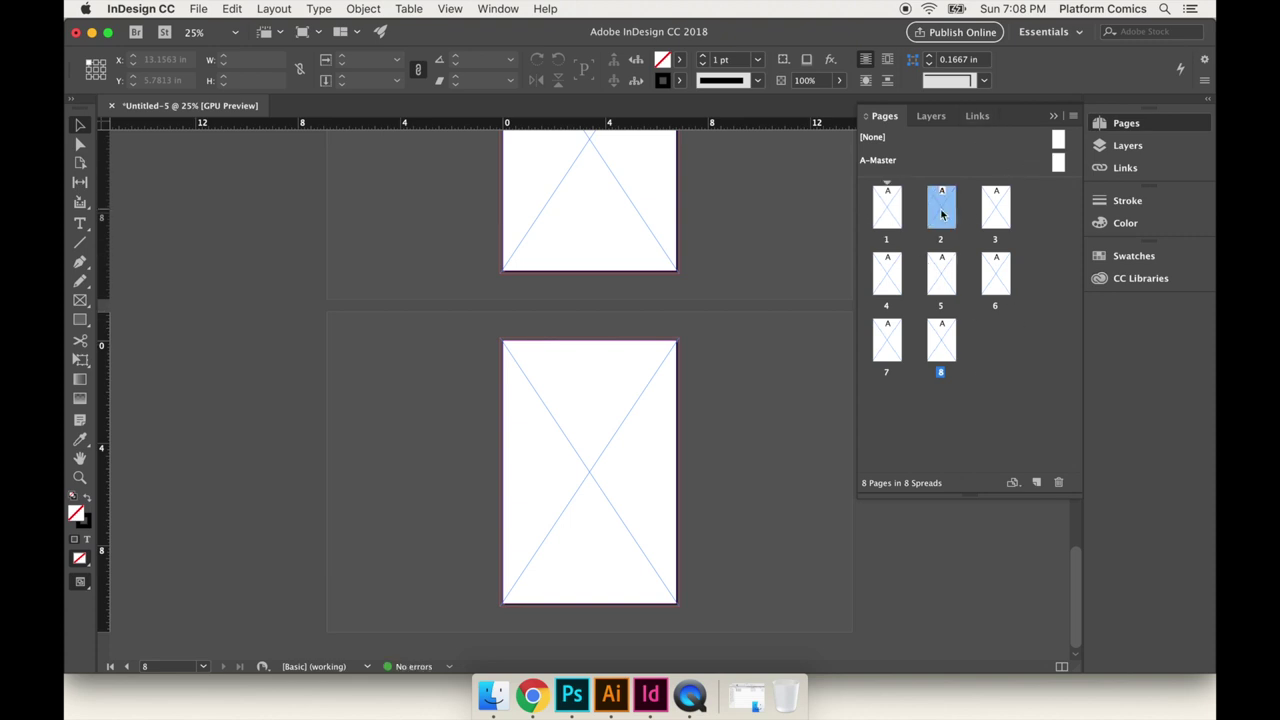
pyautogui.click(998, 212)
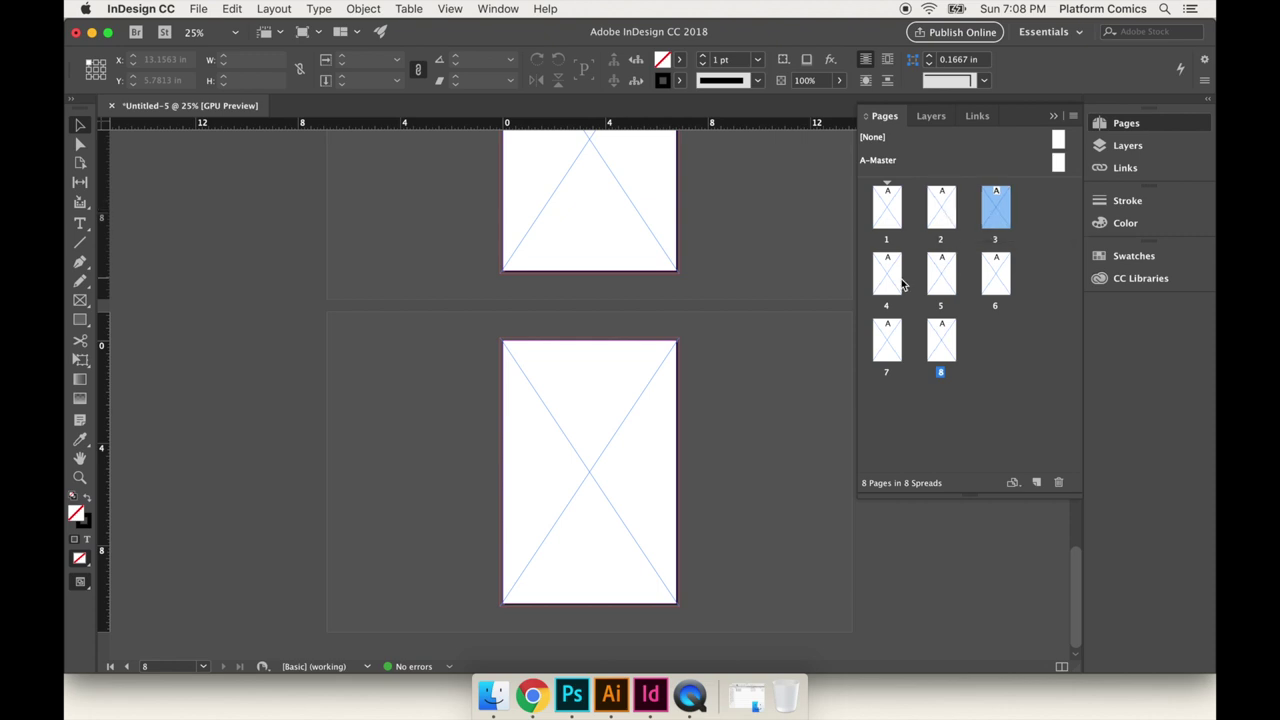
pyautogui.scroll(10, 823, 294)
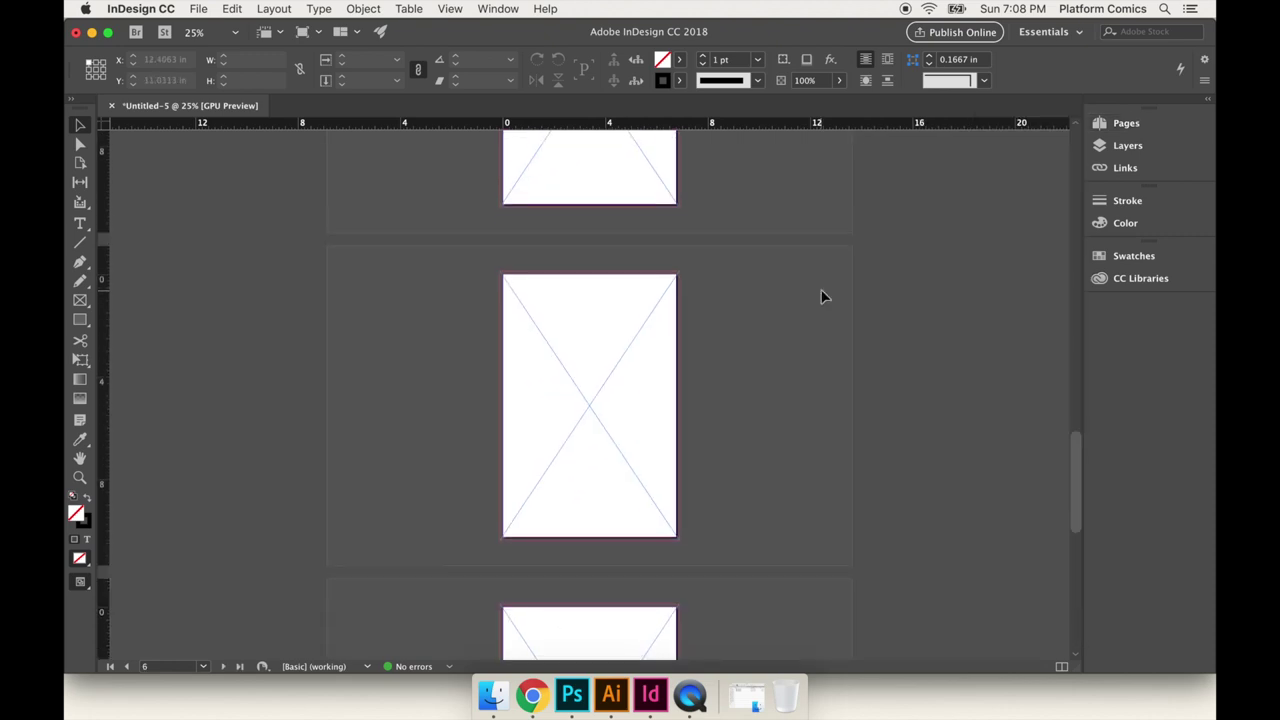
pyautogui.scroll(8, 823, 294)
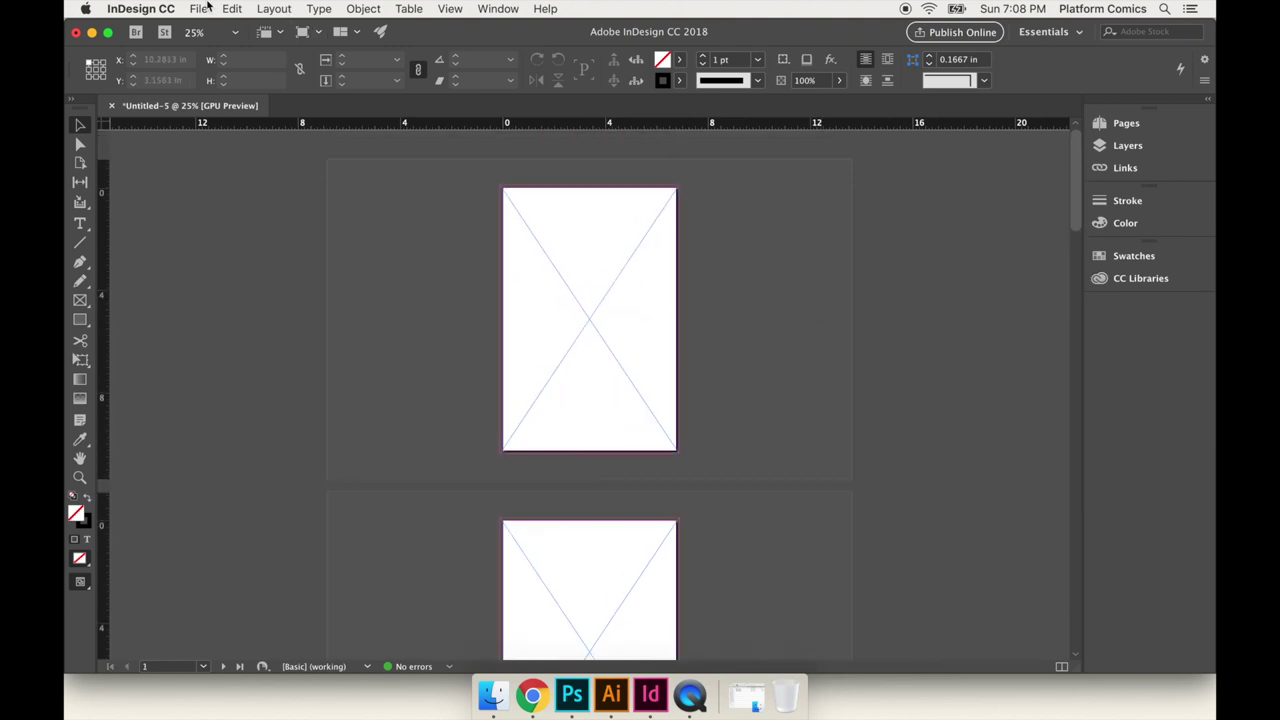
# Place APW_05_03.tif, APW_05_05.tif and APW_05_06.tif into the frames on pages 1, 2 and 3.
pyautogui.click(198, 8)
pyautogui.click(222, 199)
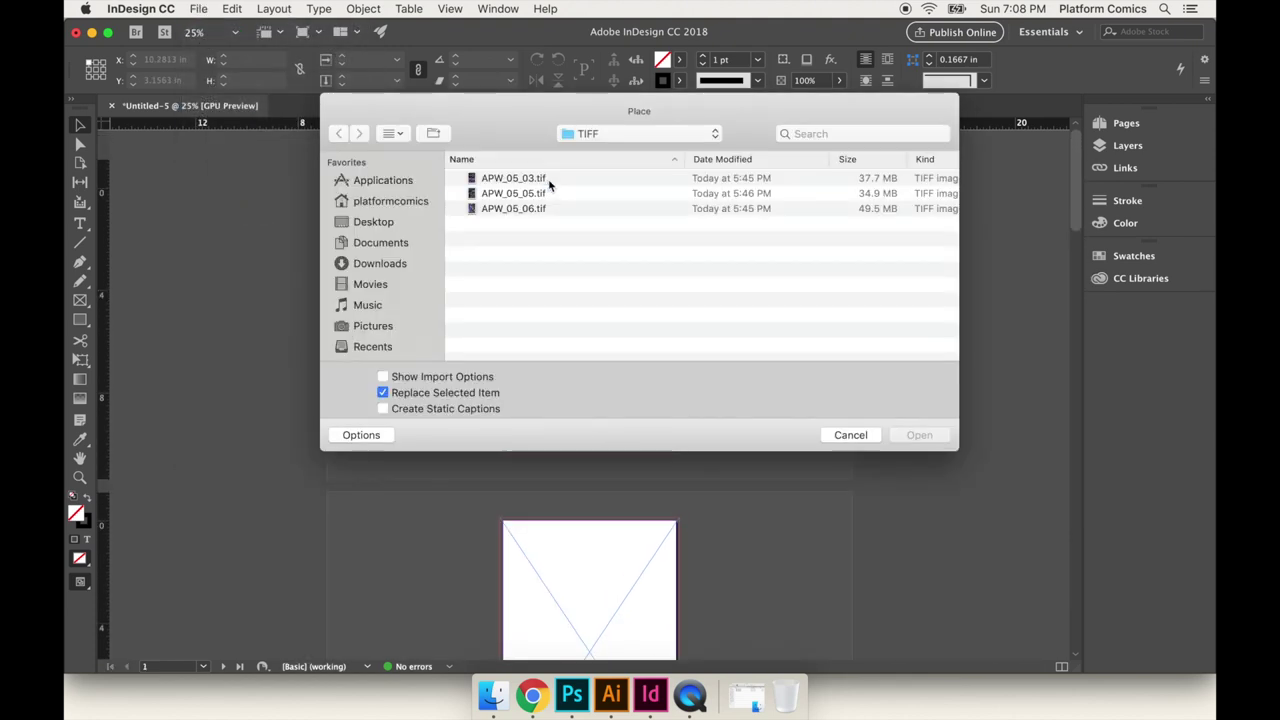
pyautogui.keyDown('shift'); pyautogui.click(551, 209); pyautogui.keyUp('shift')
pyautogui.click(910, 438)
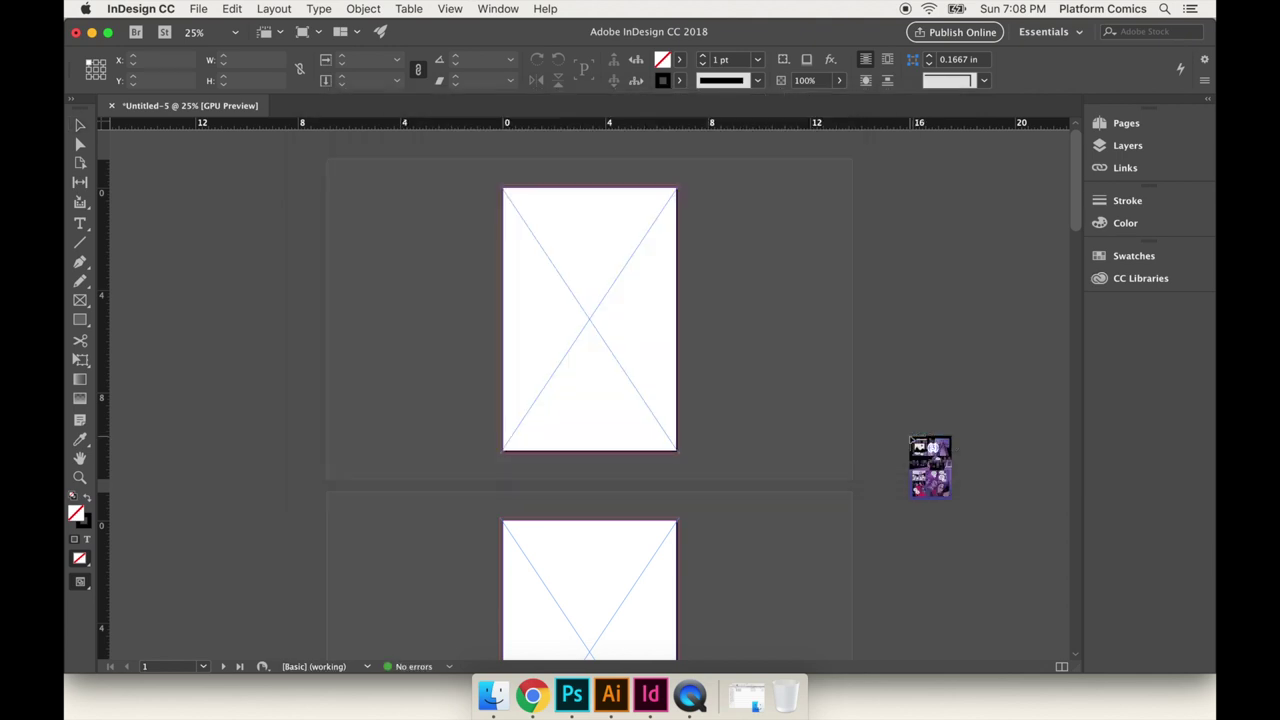
pyautogui.click(648, 364)
pyautogui.scroll(-2, 736, 513)
pyautogui.click(636, 397)
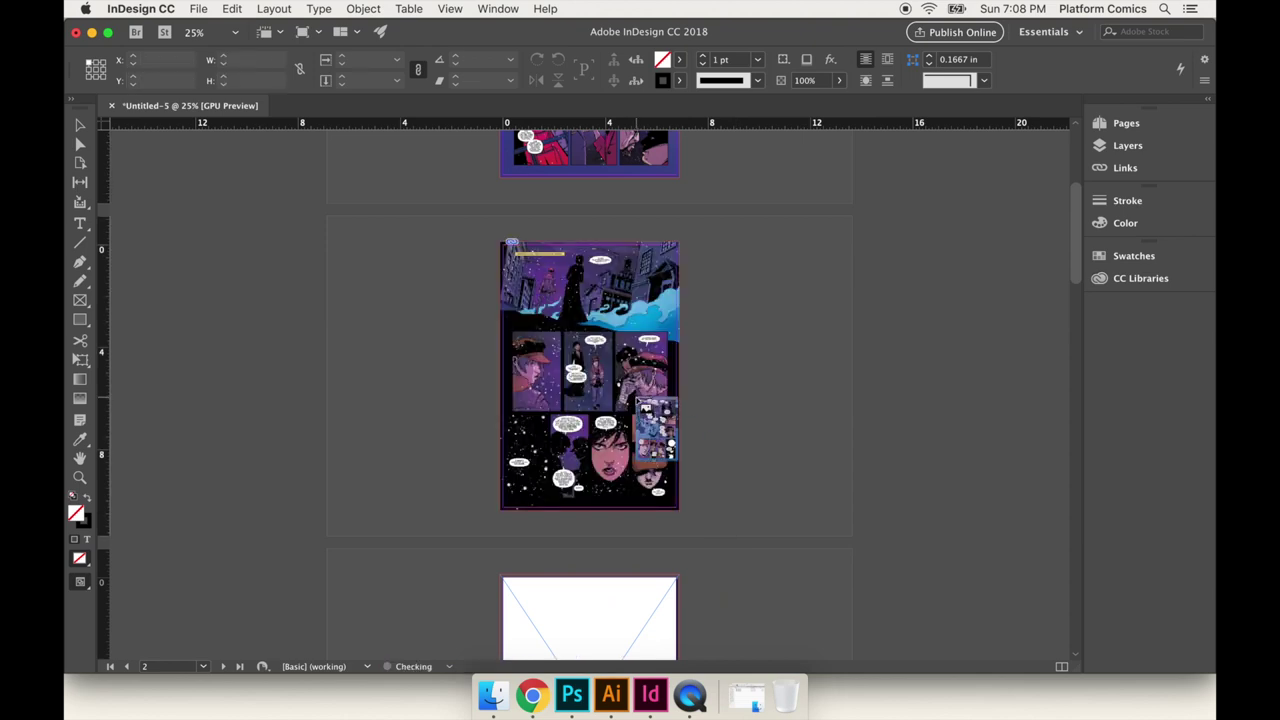
pyautogui.scroll(-2, 634, 400)
pyautogui.click(624, 430)
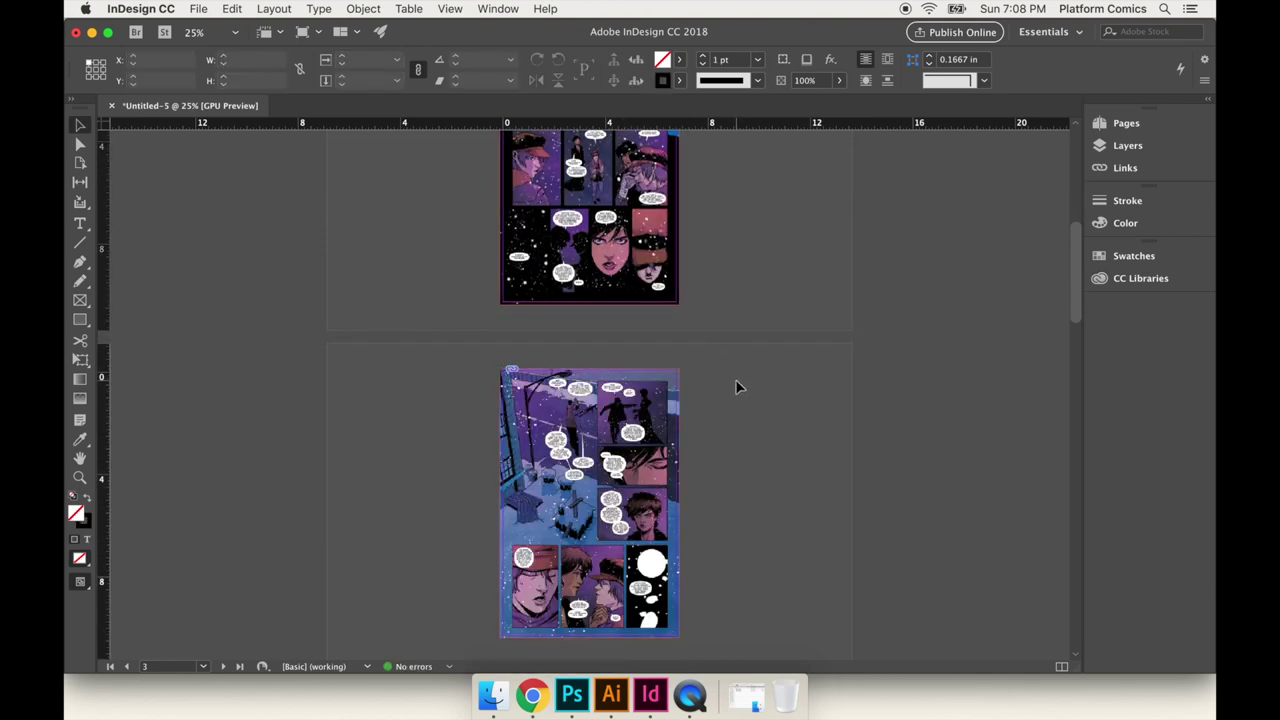
pyautogui.press('super+equal')
pyautogui.press('super+equal')
pyautogui.scroll(-5, 736, 386)
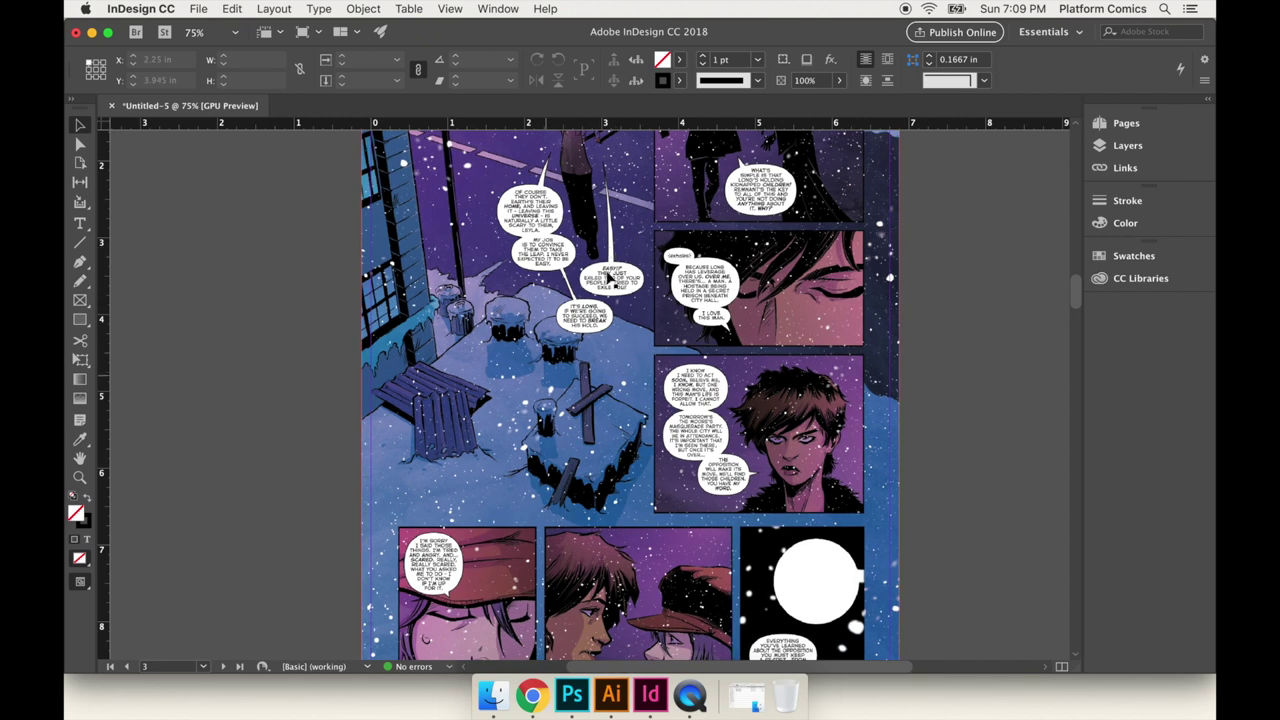
# Inspect the comic art at 100% with Overprint Preview on, then turn the preview off.
pyautogui.click(500, 6)
pyautogui.moveTo(452, 8)
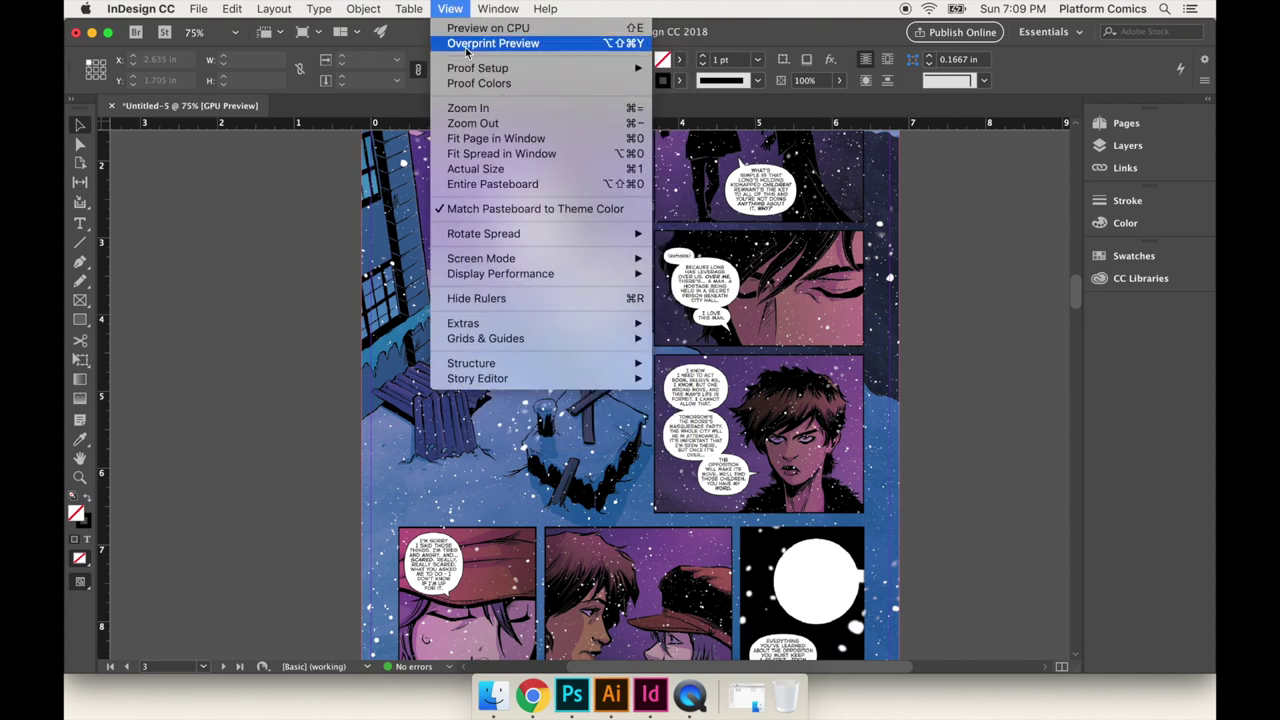
pyautogui.click(466, 48)
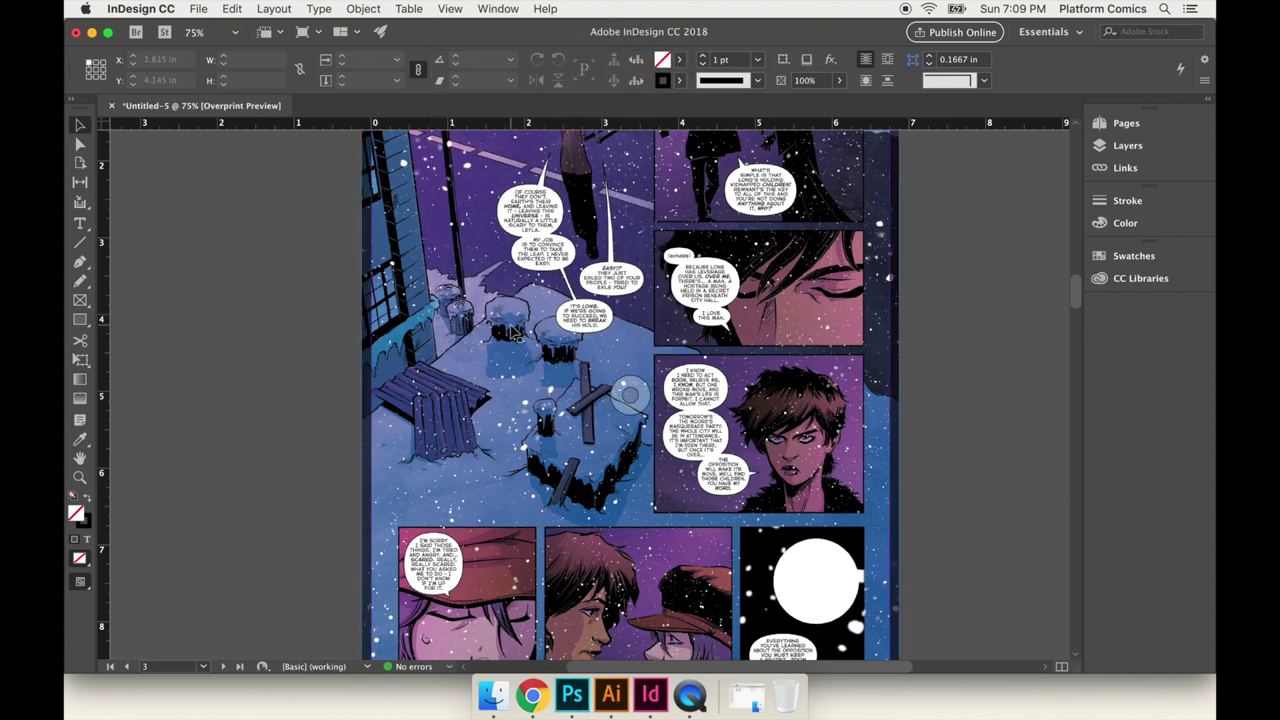
pyautogui.press('super+1')
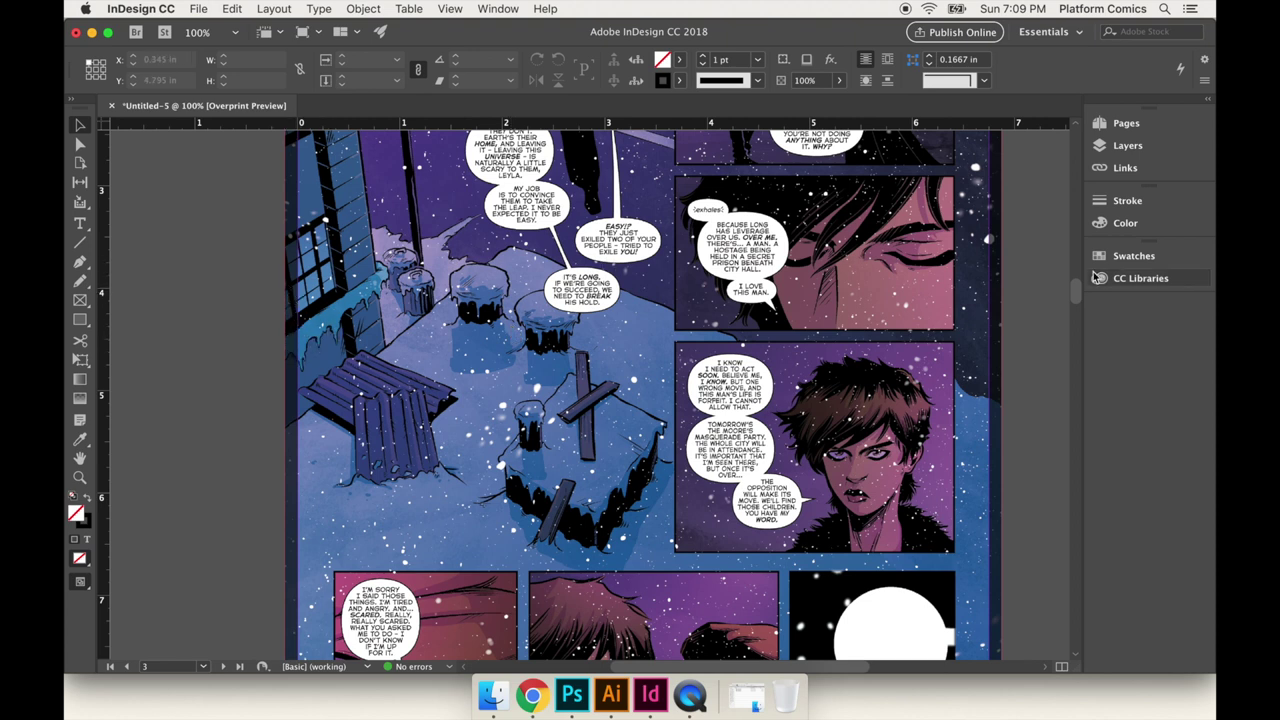
pyautogui.click(449, 8)
pyautogui.click(474, 45)
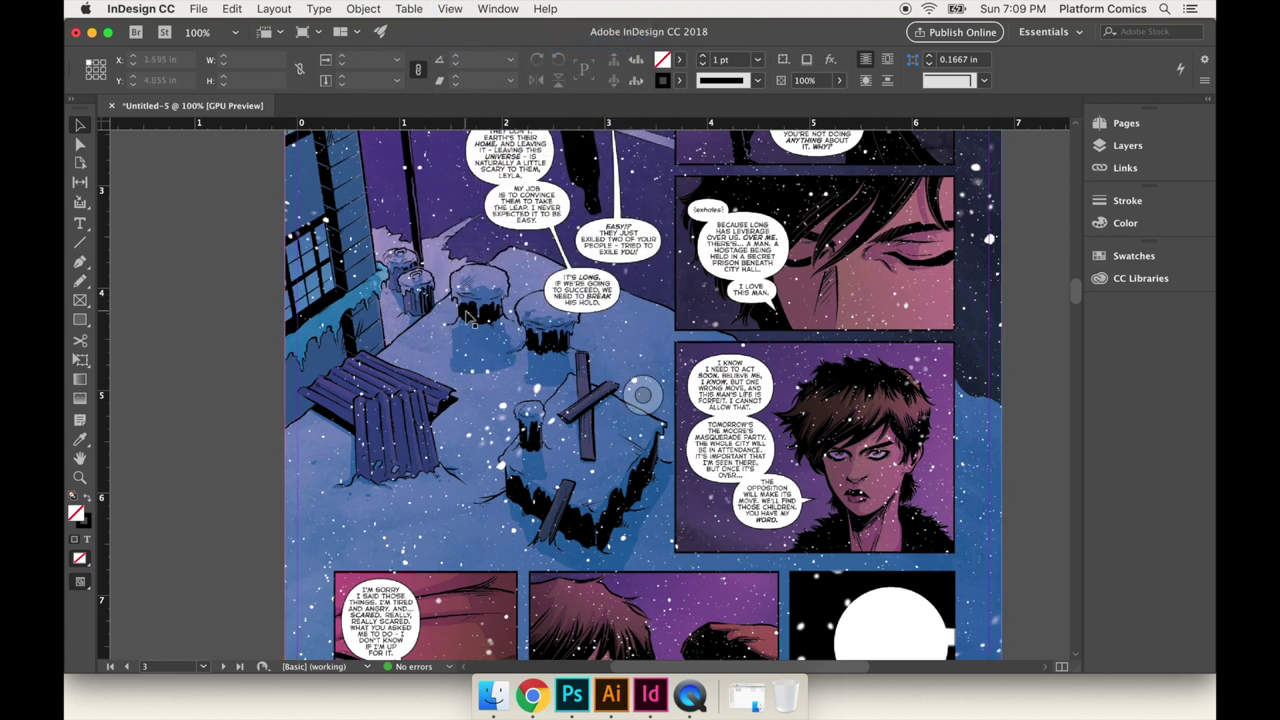
pyautogui.press('super+minus')
# Review Untitled-5's placed comic pages zoomed out to 25%, then close the document.
pyautogui.scroll(5, 468, 318)
pyautogui.click(411, 276)
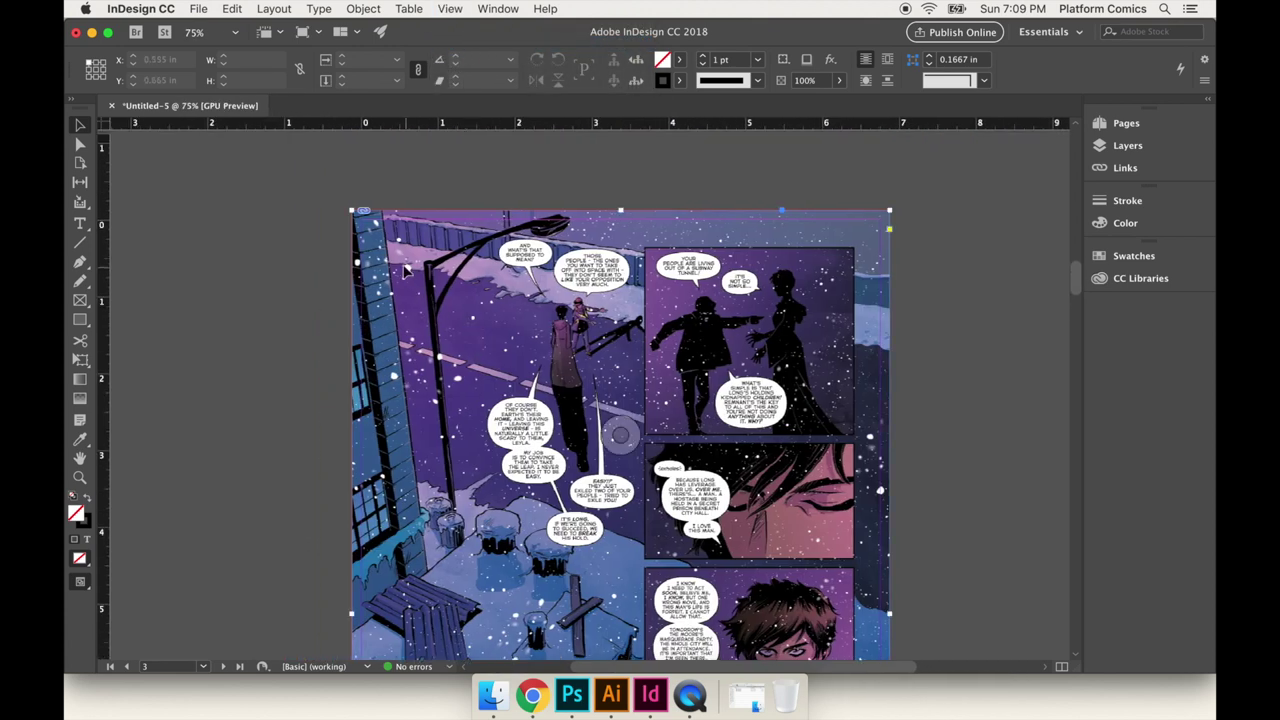
pyautogui.scroll(3, 686, 266)
pyautogui.scroll(10, 686, 266)
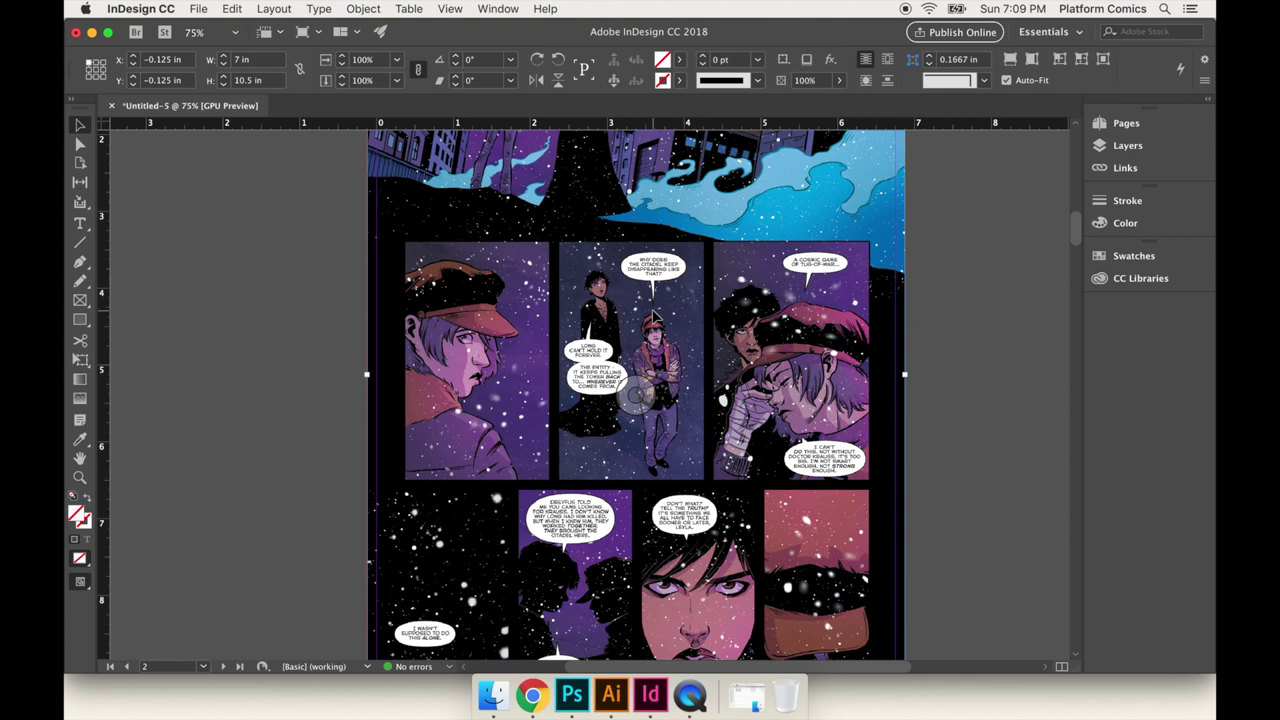
pyautogui.scroll(10, 606, 360)
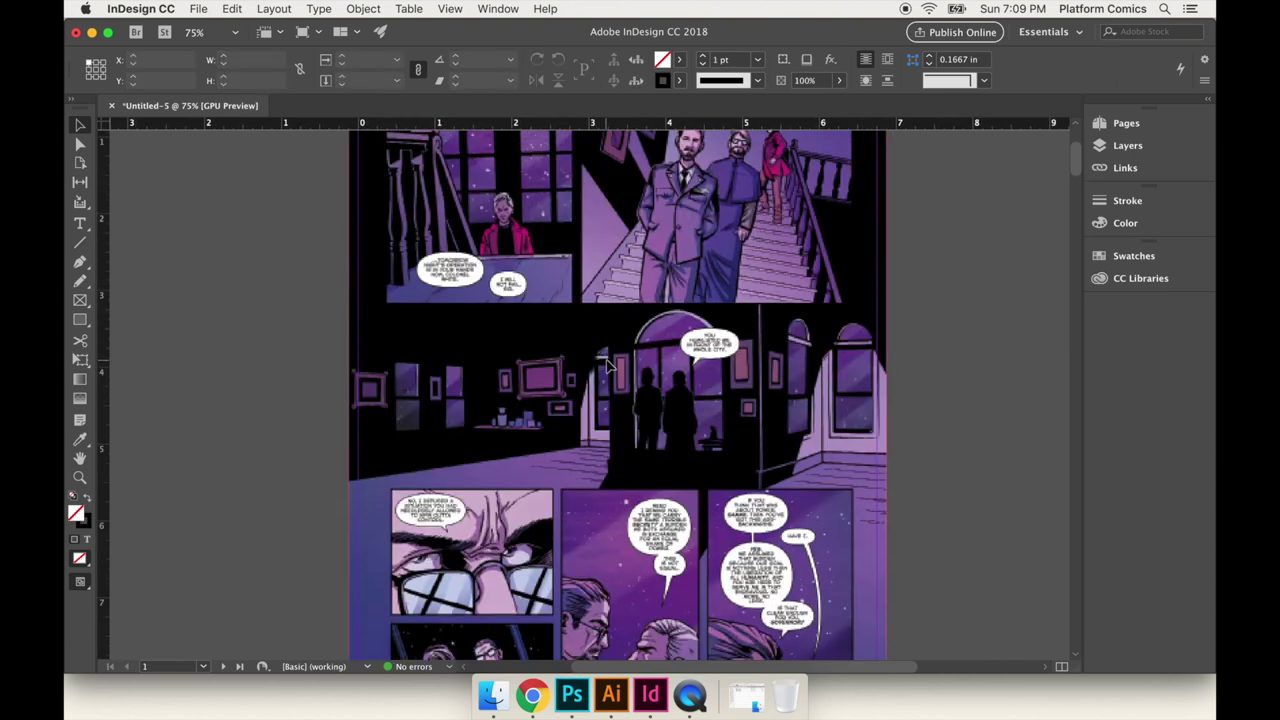
pyautogui.press('super+minus')
pyautogui.press('super+minus')
pyautogui.scroll(-1, 609, 367)
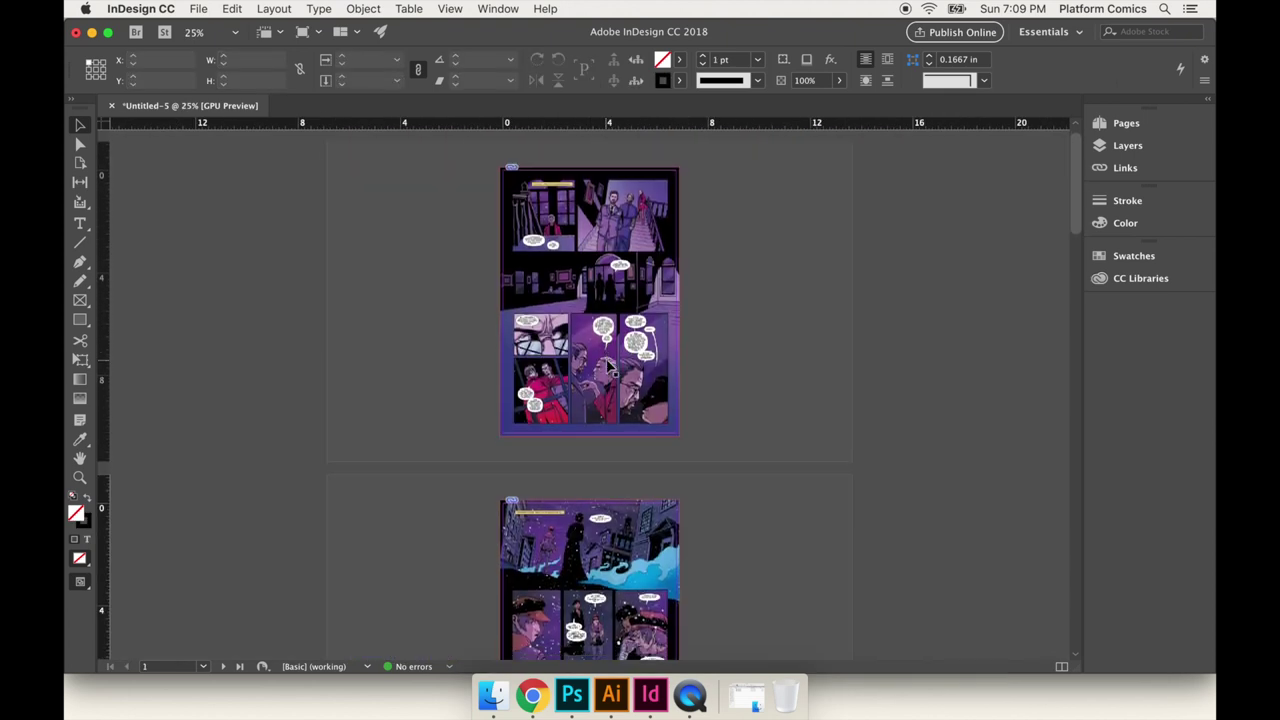
pyautogui.press('super+minus')
pyautogui.scroll(-5, 620, 582)
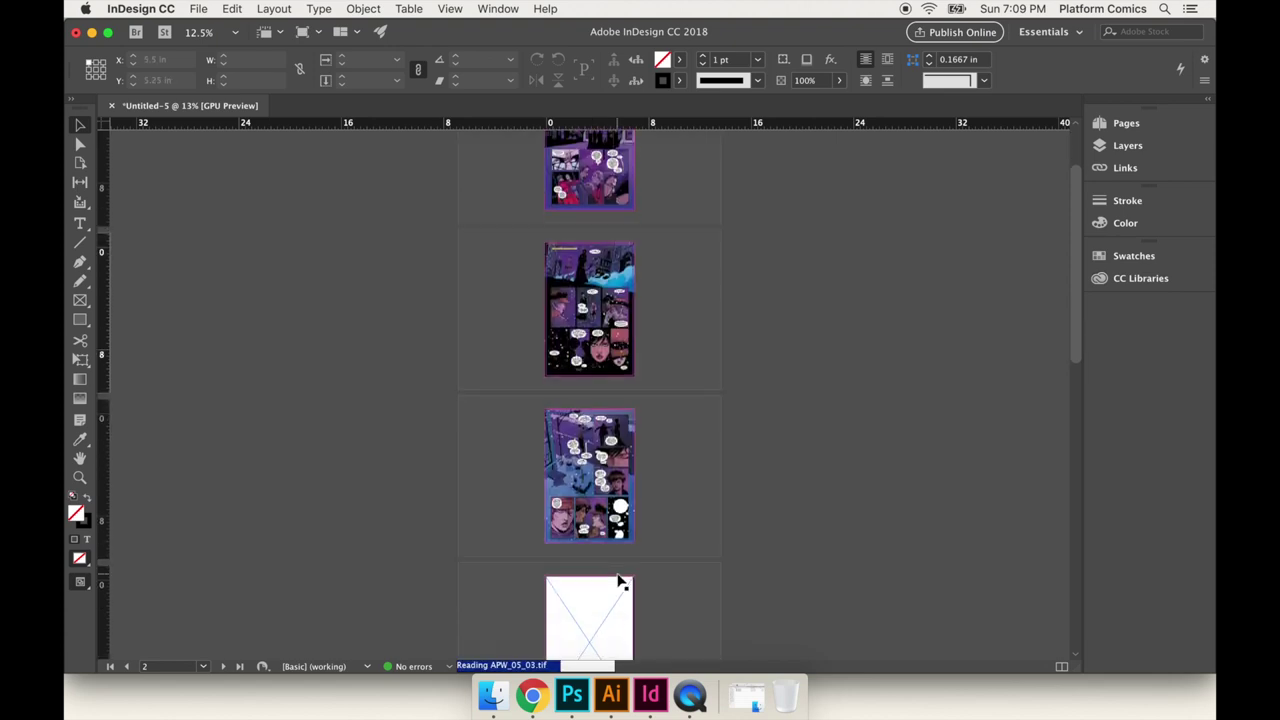
pyautogui.scroll(-4, 620, 582)
pyautogui.scroll(5, 620, 582)
pyautogui.press('super+equal')
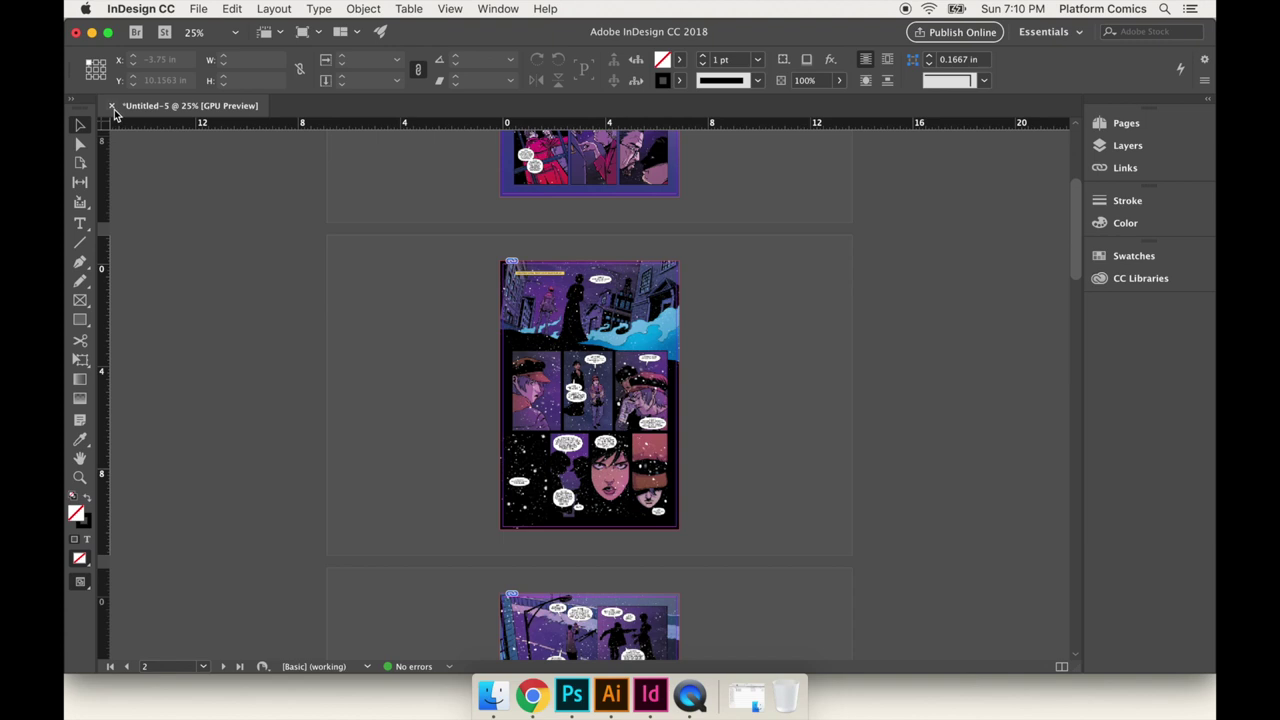
pyautogui.click(113, 107)
# Create a new 6.75 × 10.25 in document in inches with 0.125 in bleed, facing pages, 8 pages.
pyautogui.click(160, 269)
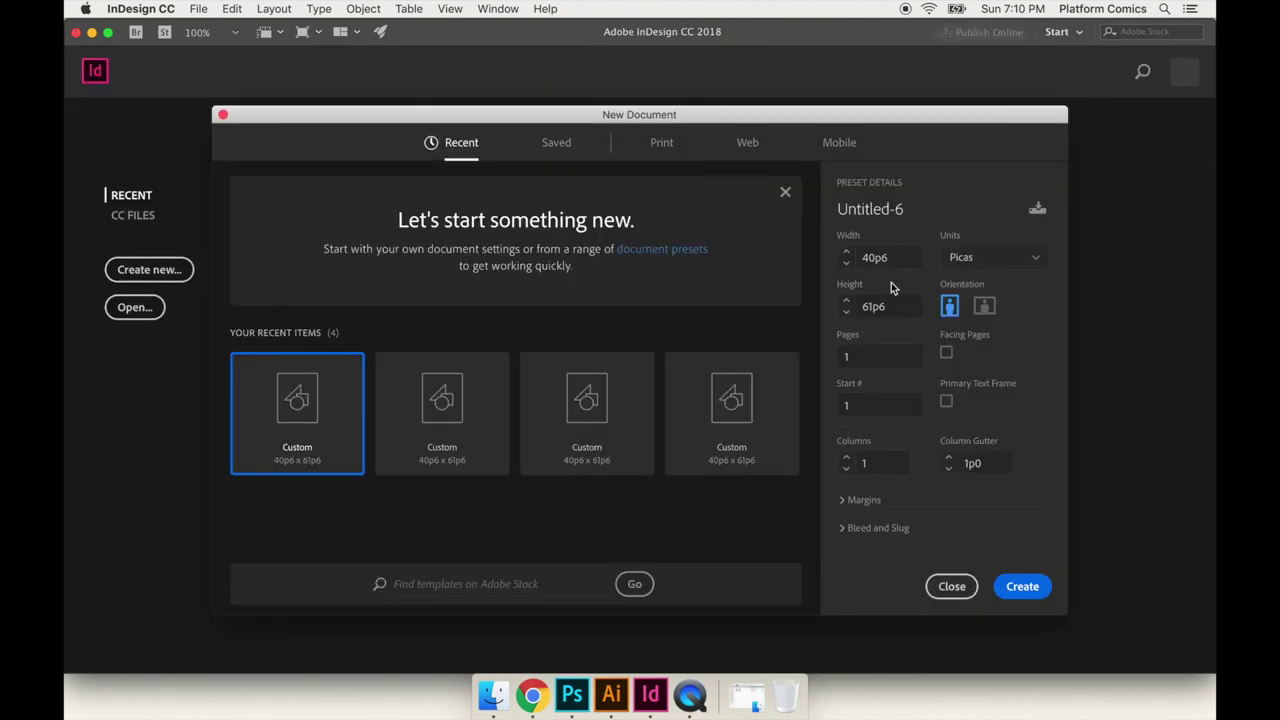
pyautogui.click(990, 263)
pyautogui.click(975, 341)
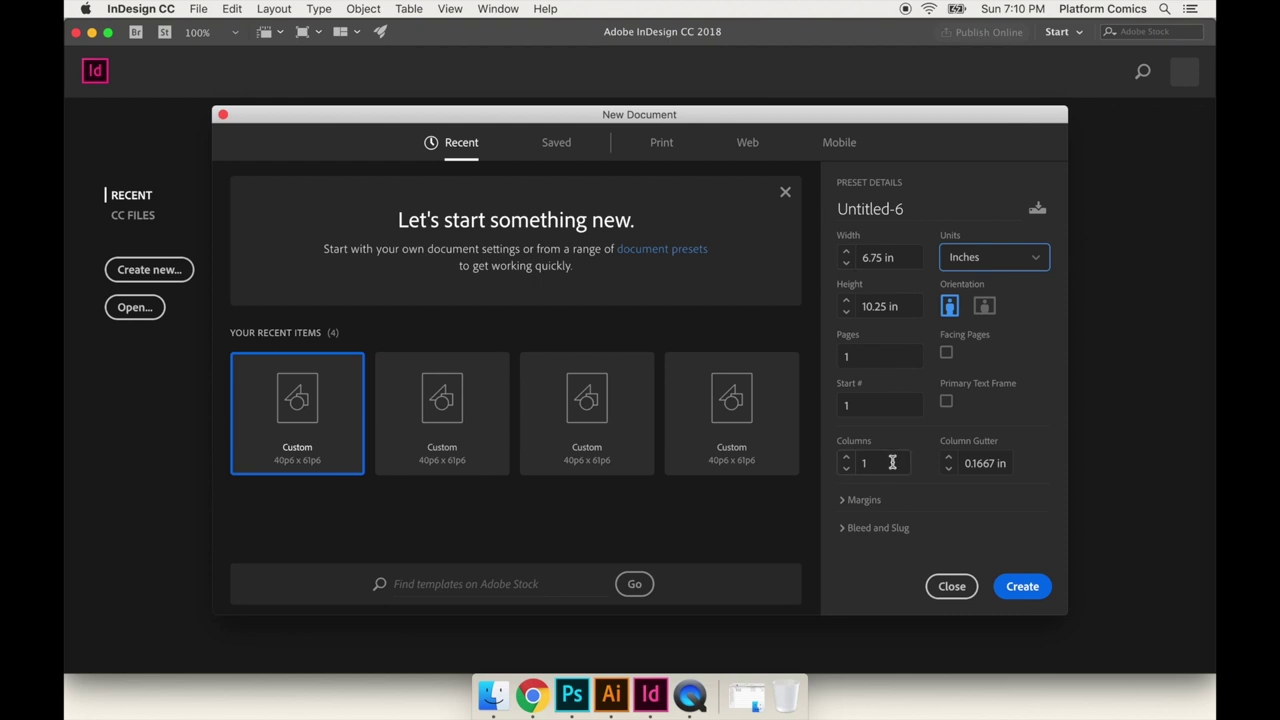
pyautogui.click(870, 528)
pyautogui.click(870, 336)
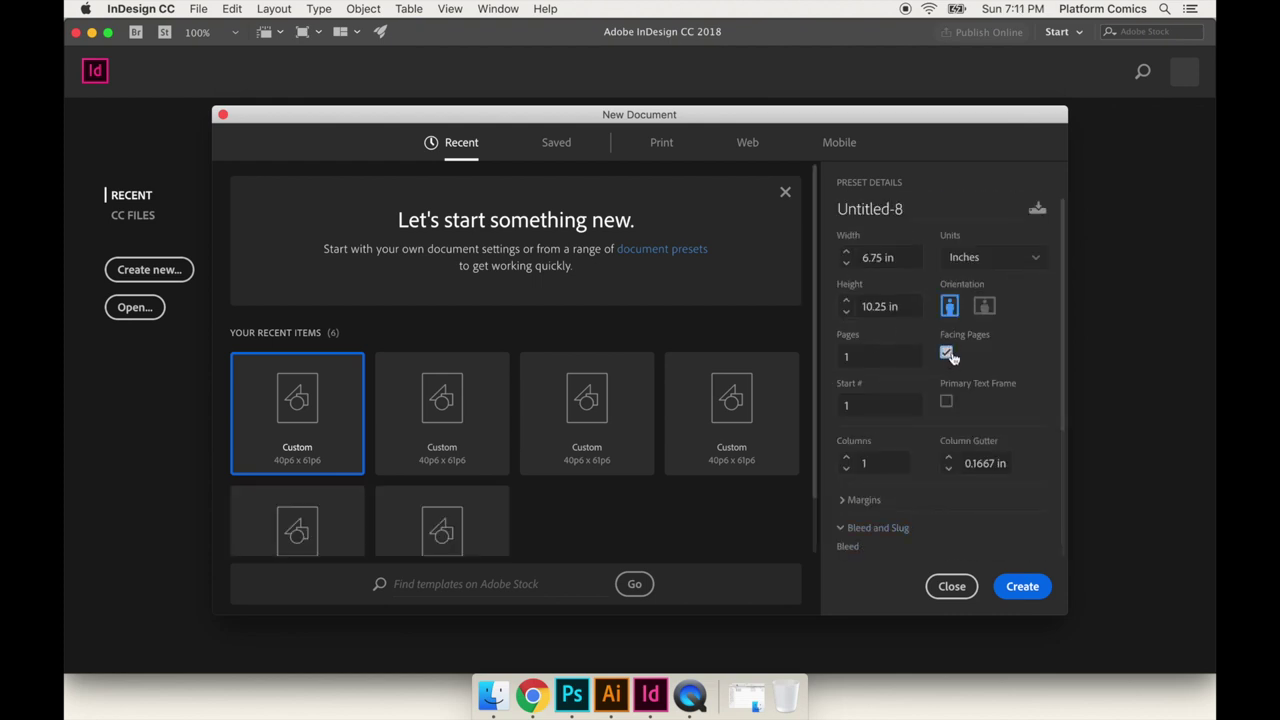
pyautogui.click(946, 353)
pyautogui.click(898, 357)
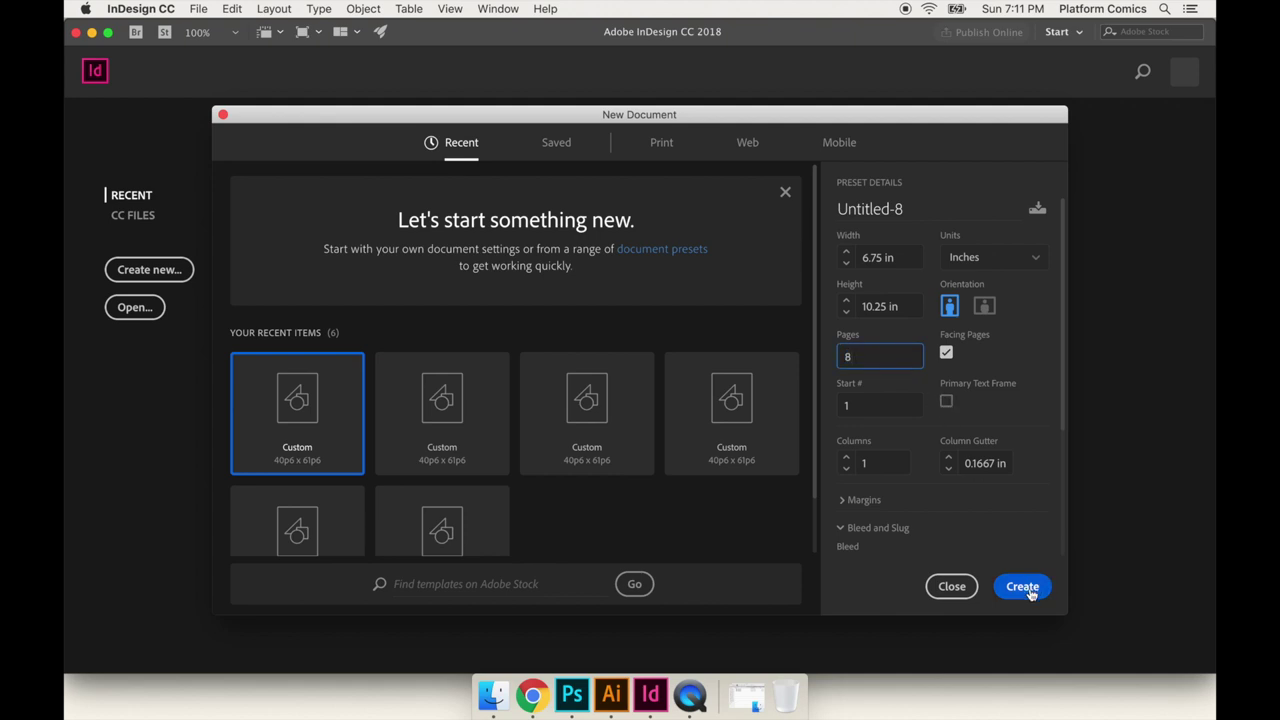
pyautogui.click(1022, 587)
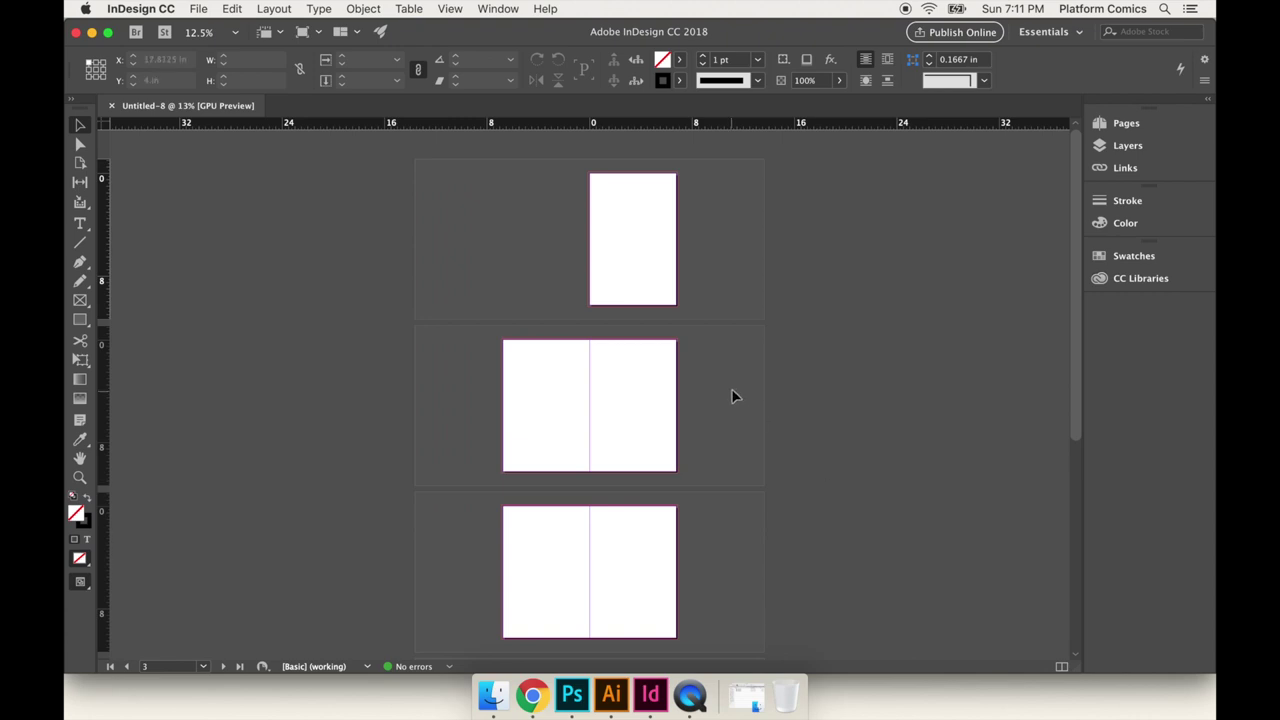
# Draw a rectangle frame covering page 1 out to the bleed, 7 × 10.5 in.
pyautogui.scroll(-7, 623, 382)
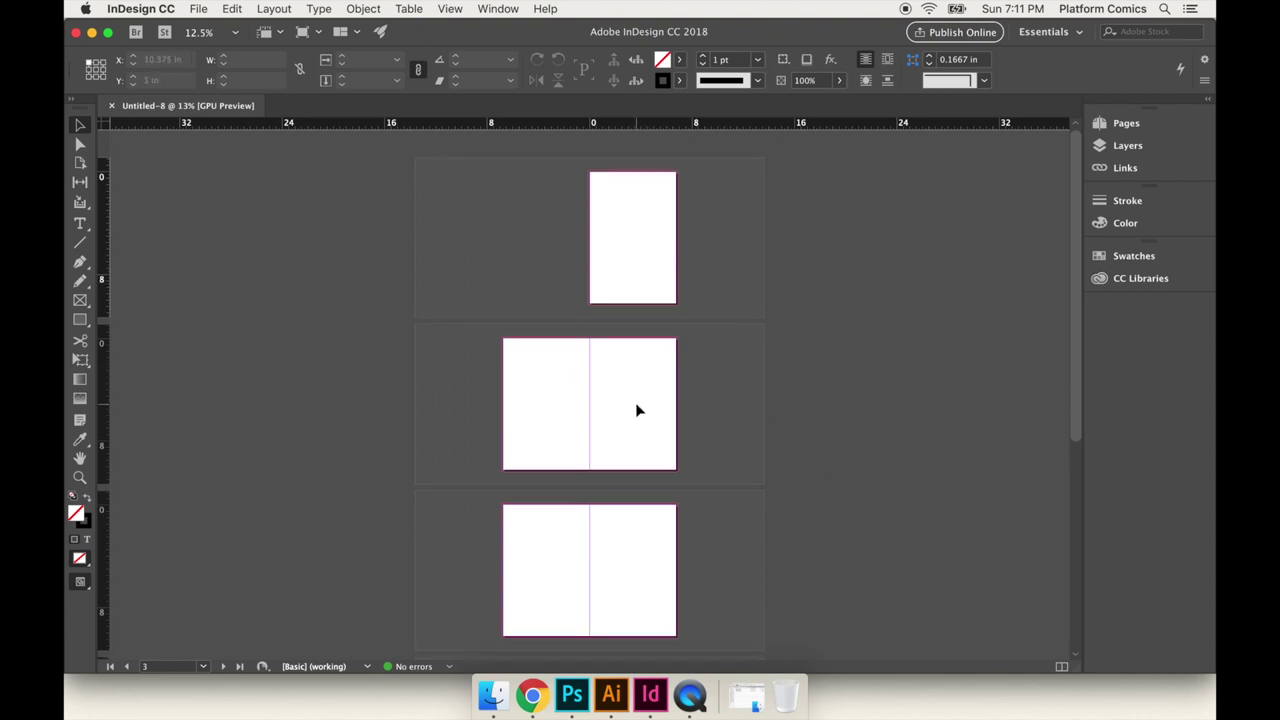
pyautogui.scroll(7, 638, 410)
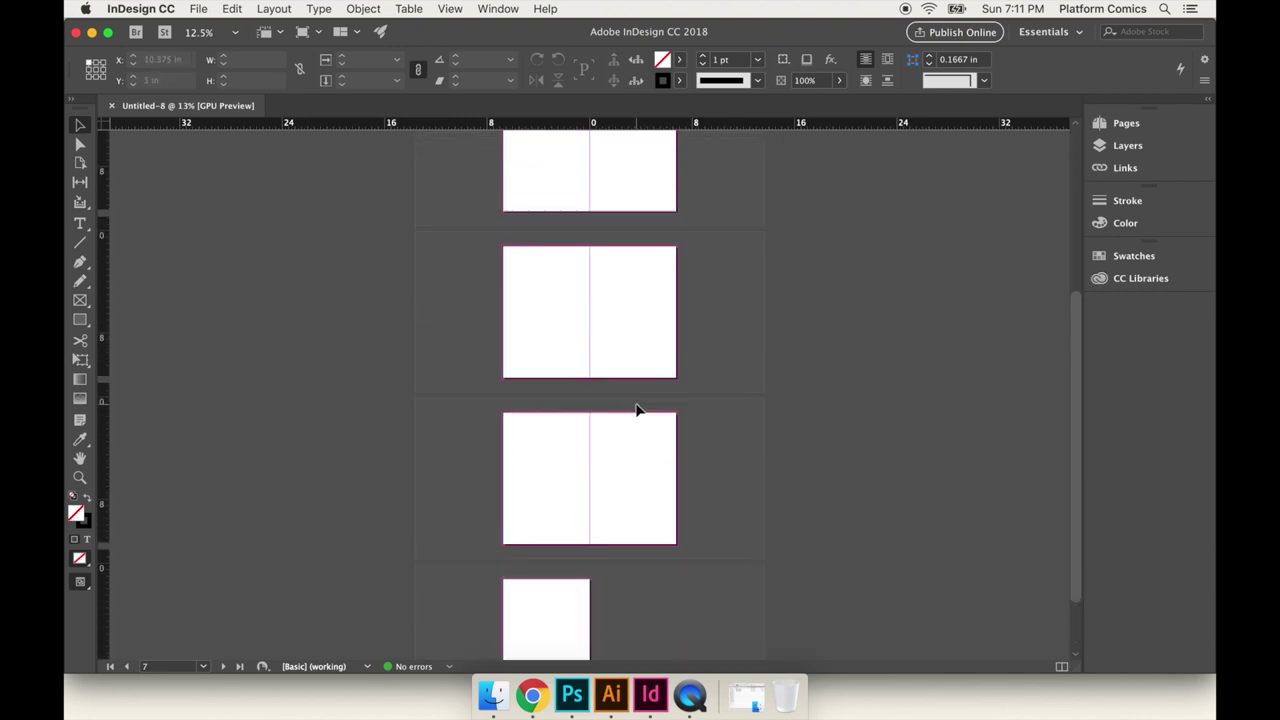
pyautogui.scroll(-1, 600, 498)
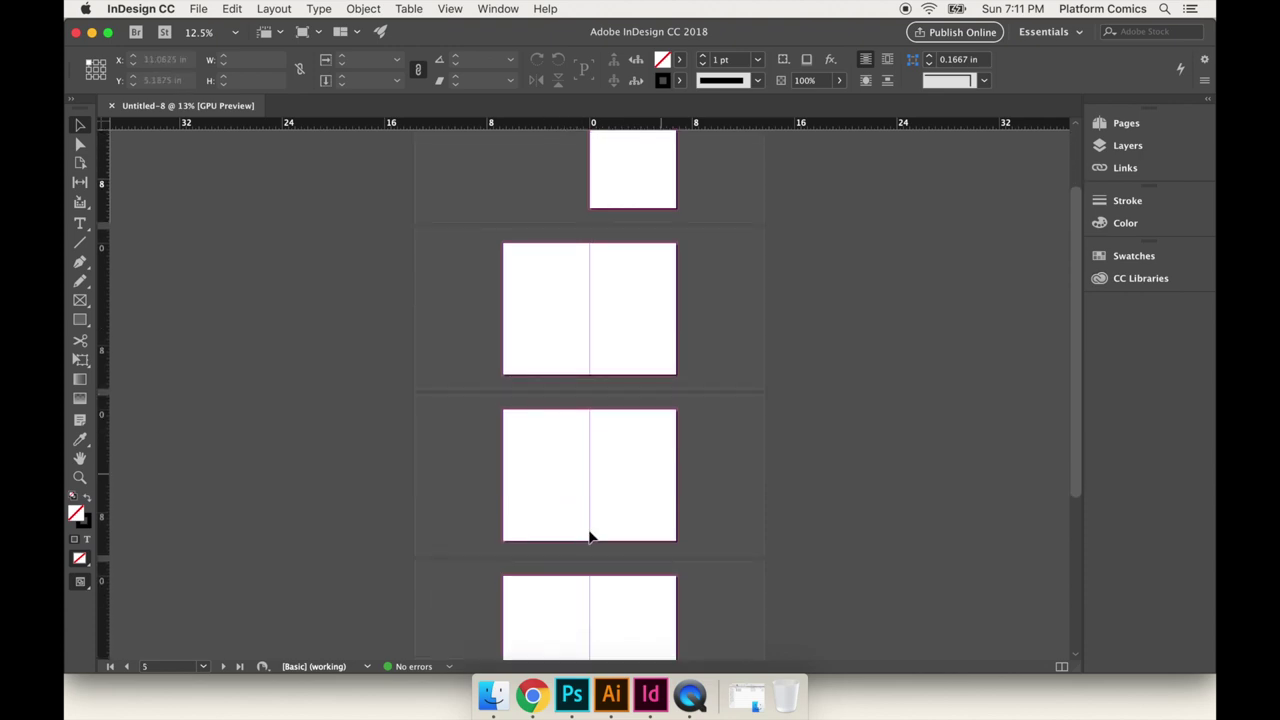
pyautogui.press('super+0')
pyautogui.press('f')
pyautogui.moveTo(418, 135); pyautogui.dragTo(766, 658)
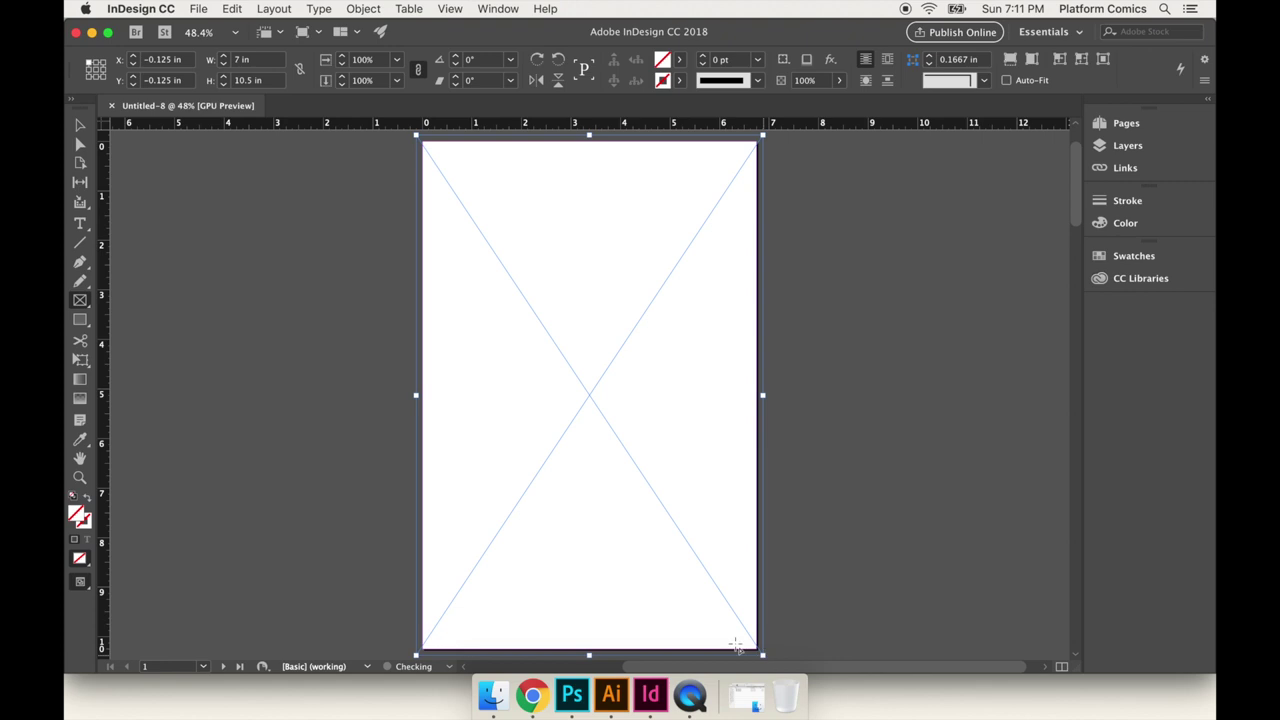
pyautogui.press('v')
pyautogui.click(213, 281)
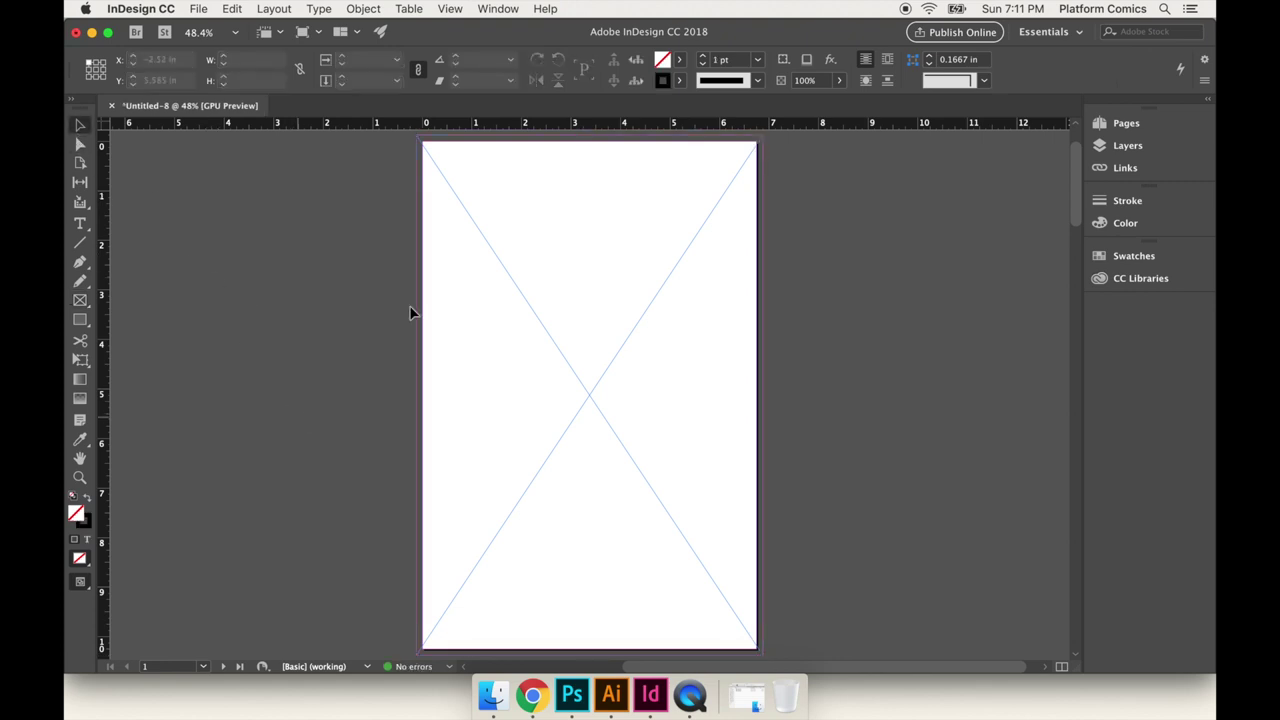
# Copy the frame onto the left and right pages of the second spread.
pyautogui.scroll(-2, 351, 455)
pyautogui.press('super+minus')
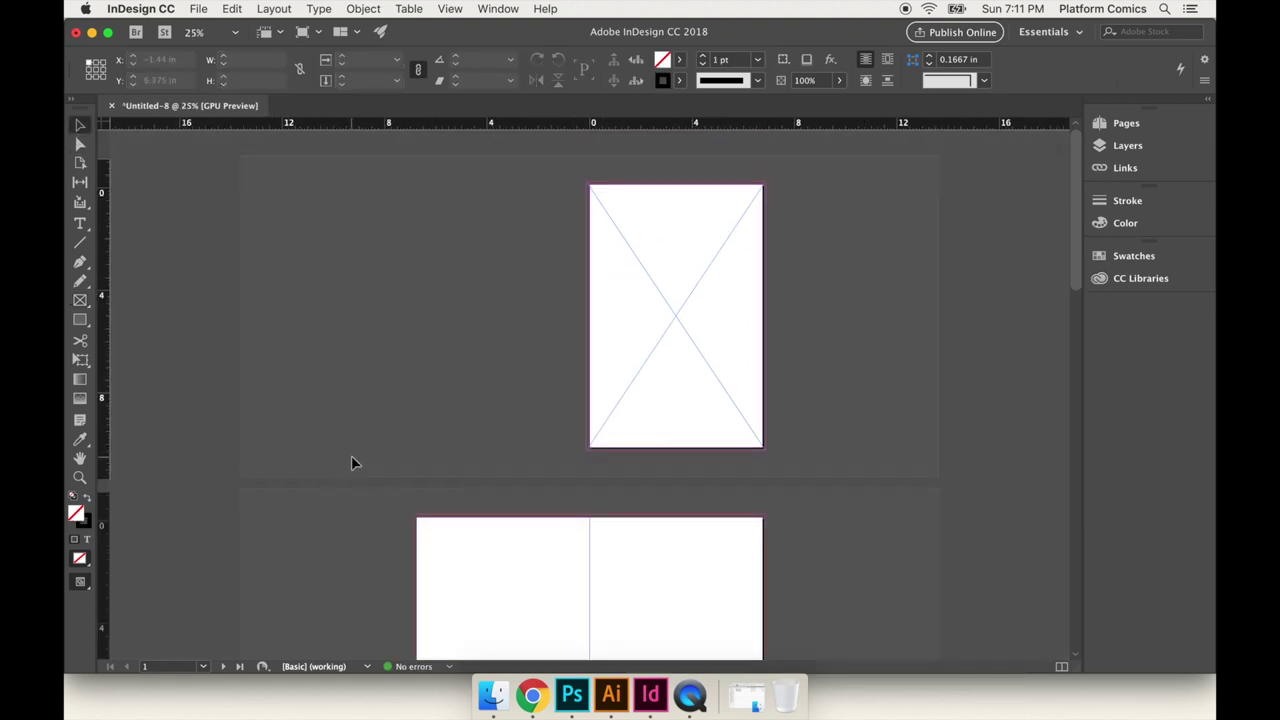
pyautogui.scroll(-2, 573, 396)
pyautogui.moveTo(686, 278); pyautogui.dragTo(515, 604)
pyautogui.press('super+equal')
pyautogui.press('super+equal')
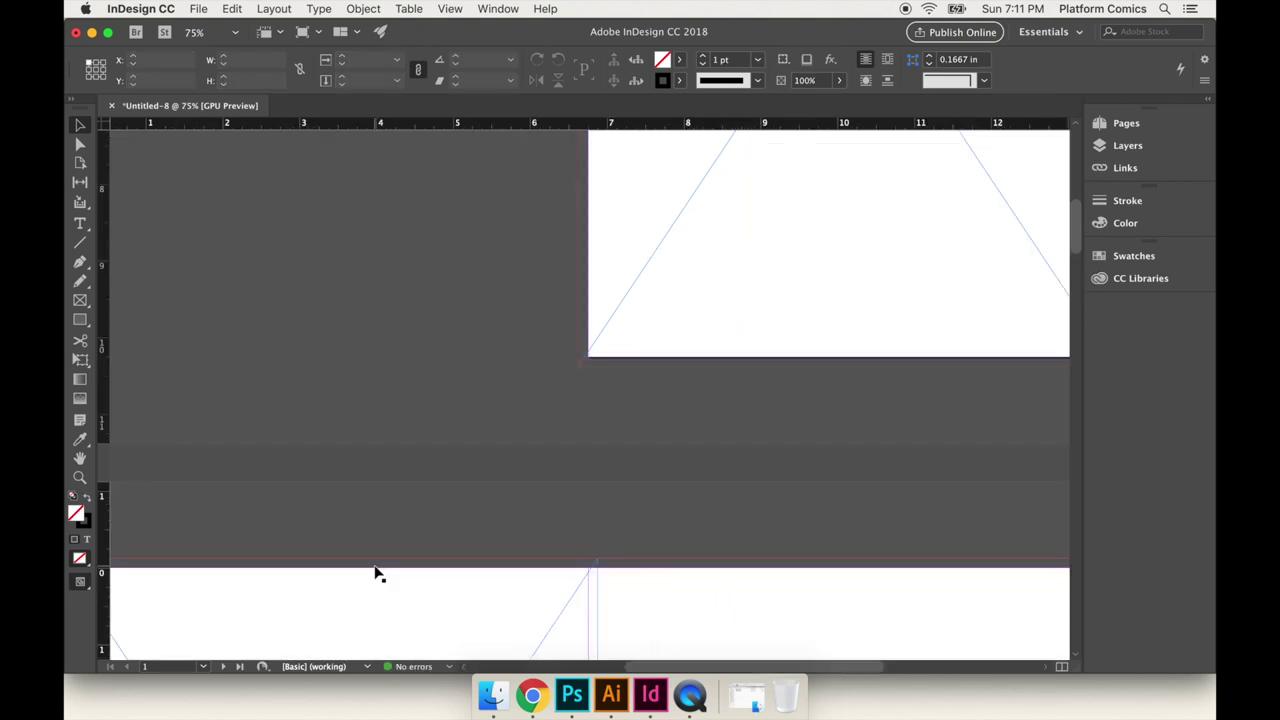
pyautogui.scroll(-10, 214, 586)
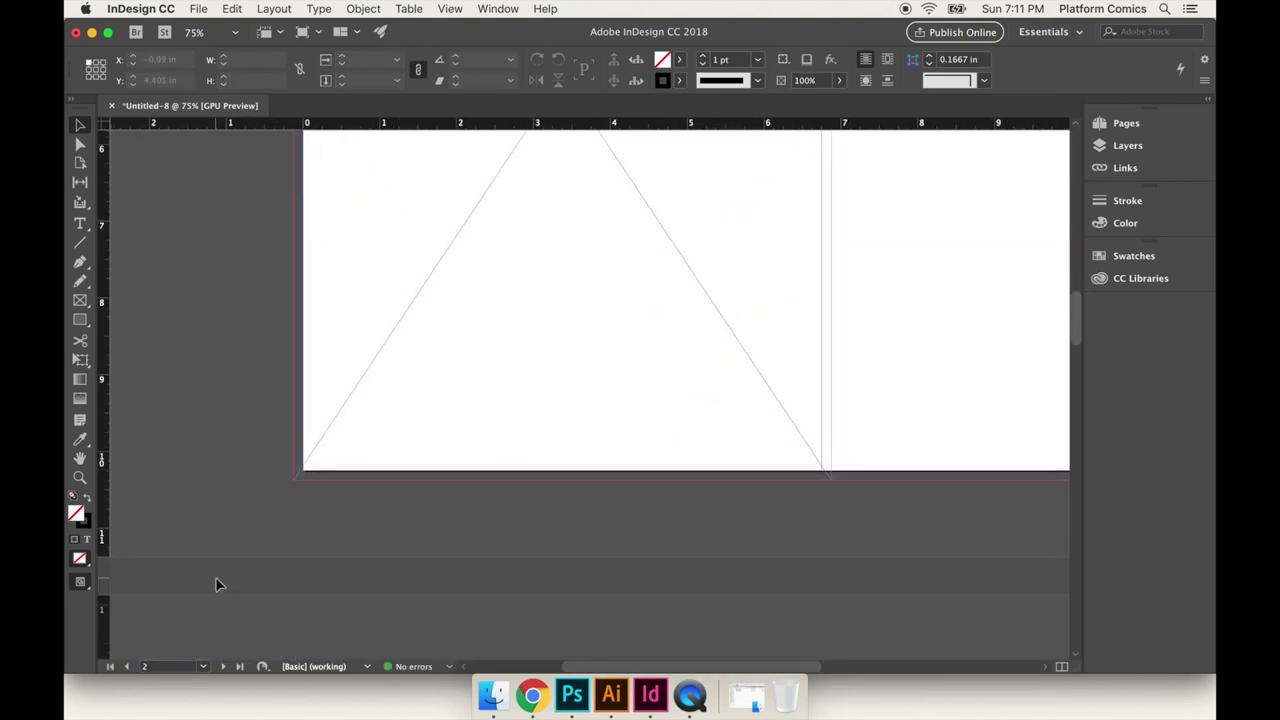
pyautogui.scroll(1, 372, 470)
pyautogui.press('super+minus')
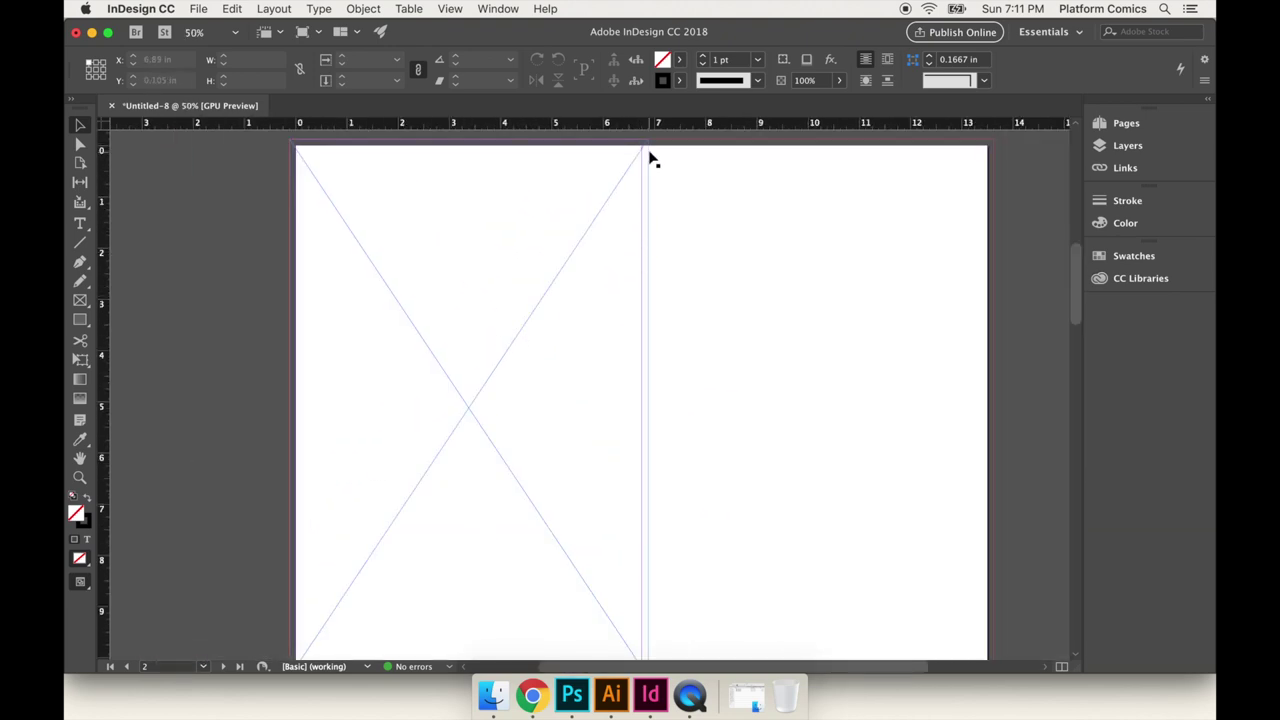
pyautogui.moveTo(489, 314); pyautogui.dragTo(834, 309)
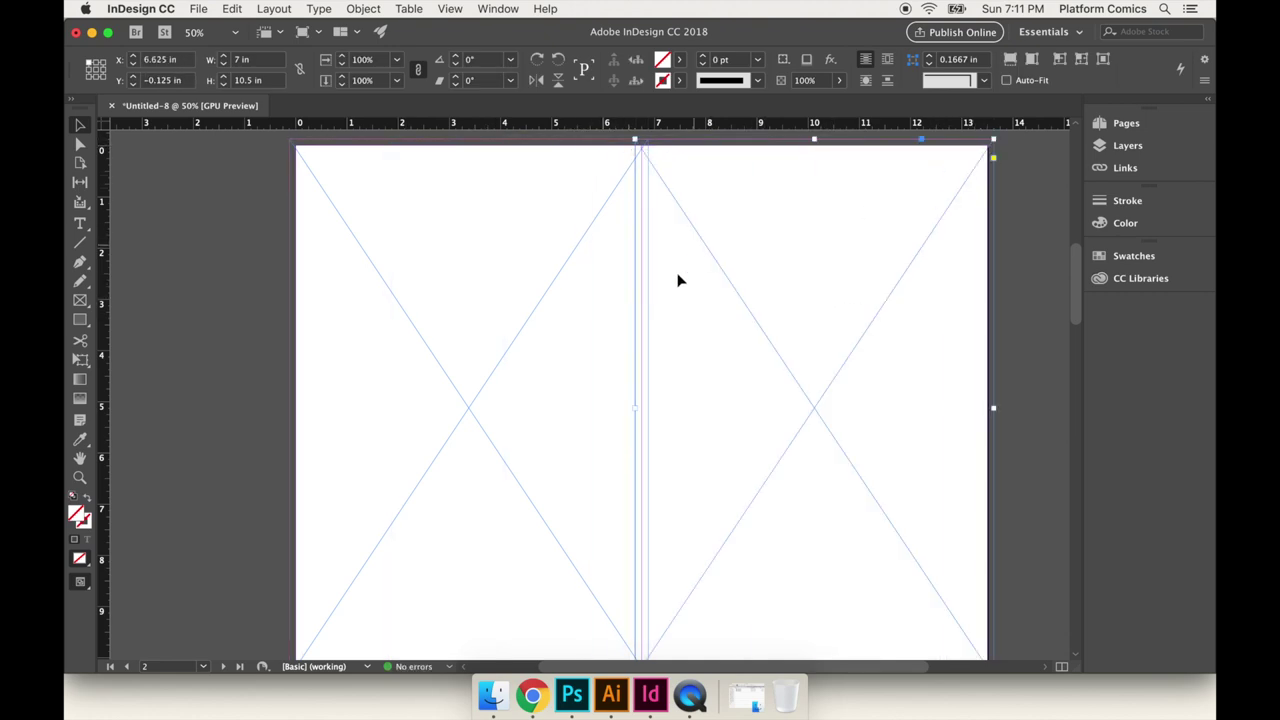
pyautogui.click(1020, 517)
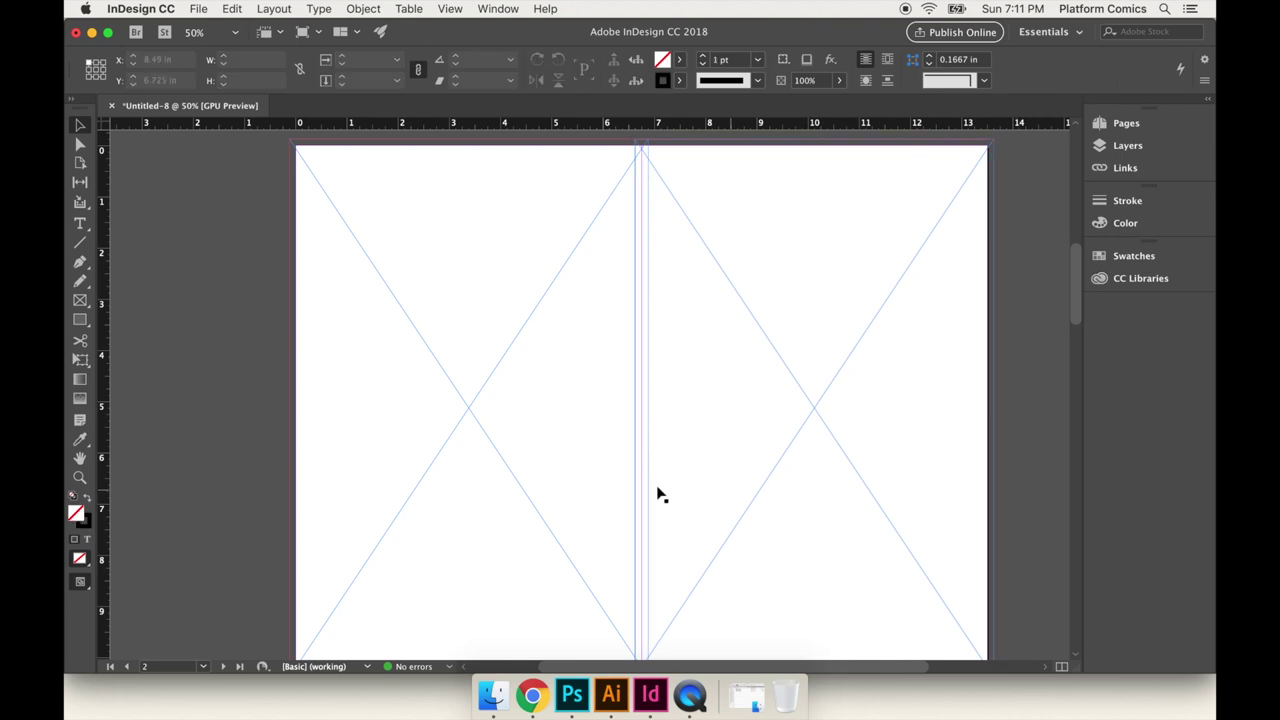
pyautogui.press('super+minus')
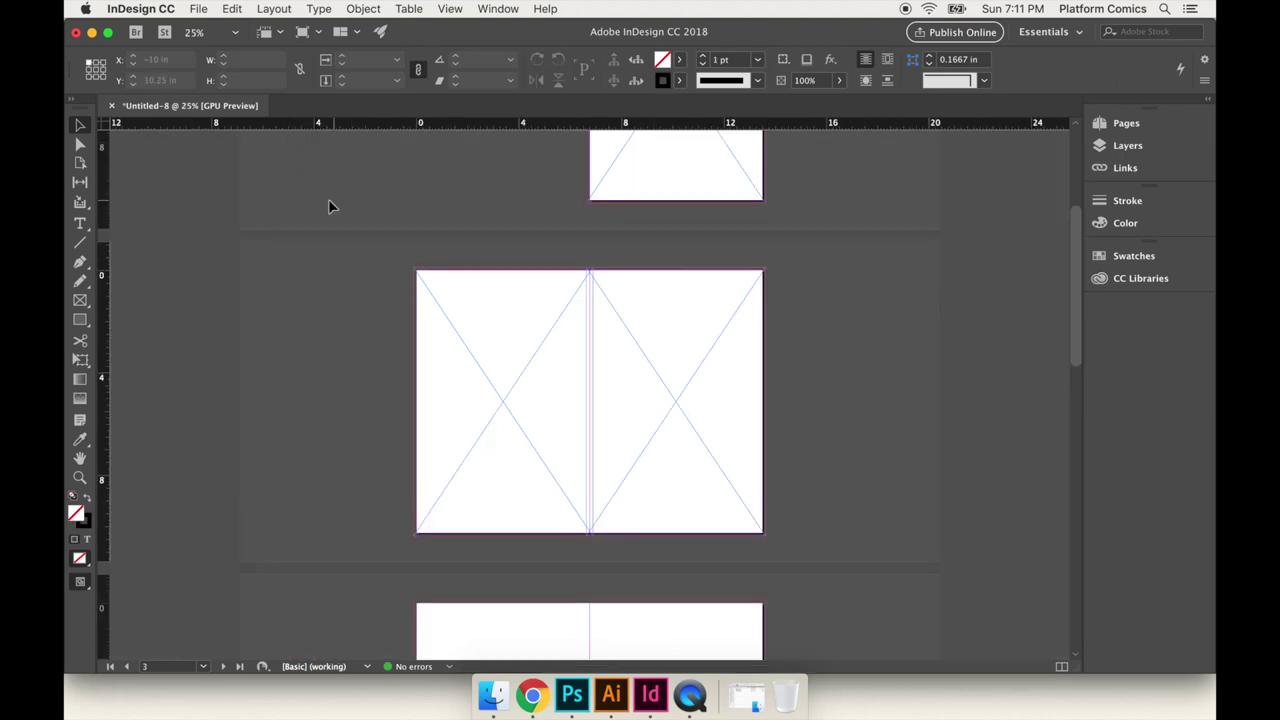
# Place APW_05_03.tif, APW_05_05.tif and APW_05_06.tif into the frames on page 1 and spread 2–3.
pyautogui.click(212, 10)
pyautogui.click(250, 197)
pyautogui.keyDown('shift'); pyautogui.click(575, 210); pyautogui.keyUp('shift')
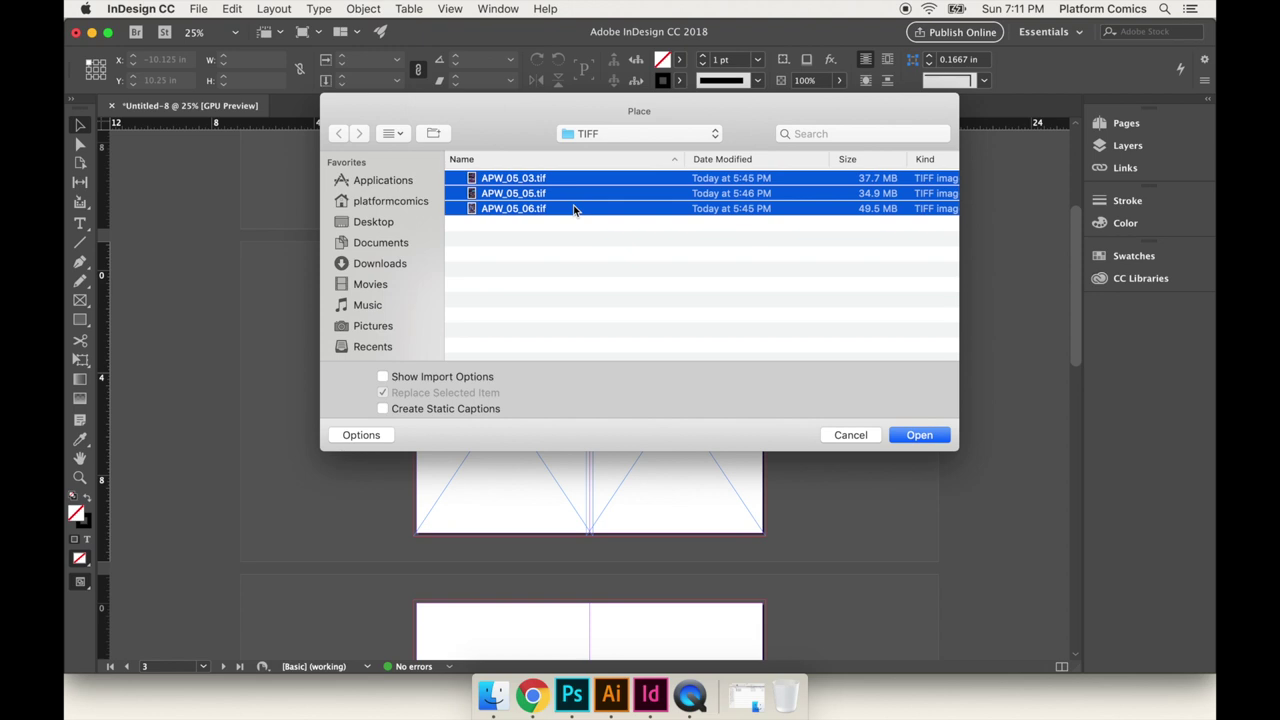
pyautogui.press('Return')
pyautogui.scroll(1, 600, 220)
pyautogui.click(662, 162)
pyautogui.click(522, 420)
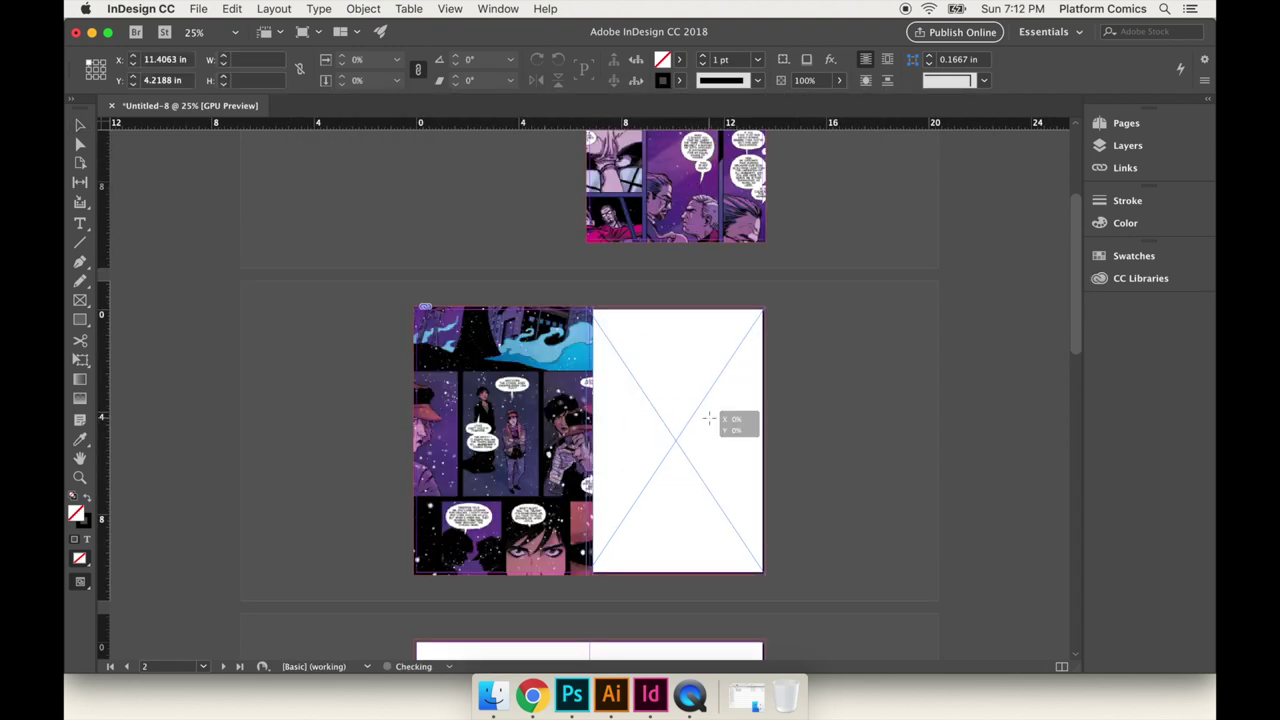
pyautogui.click(708, 418)
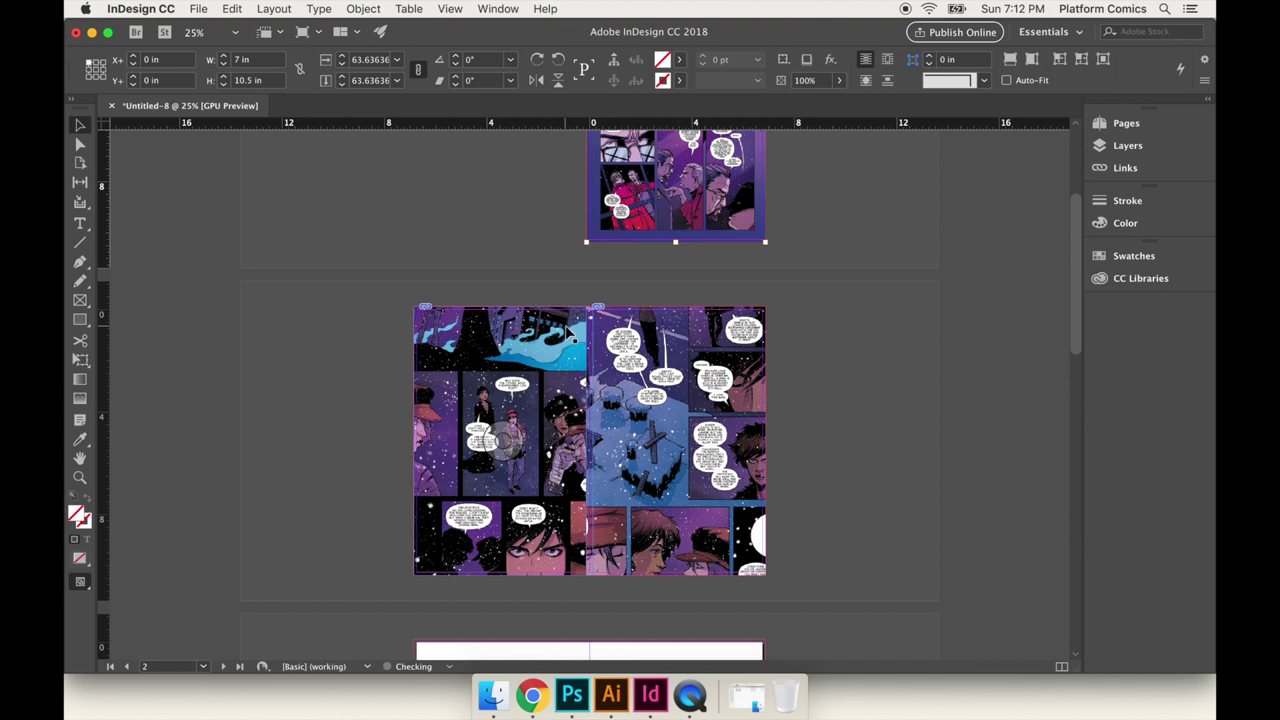
pyautogui.click(505, 440)
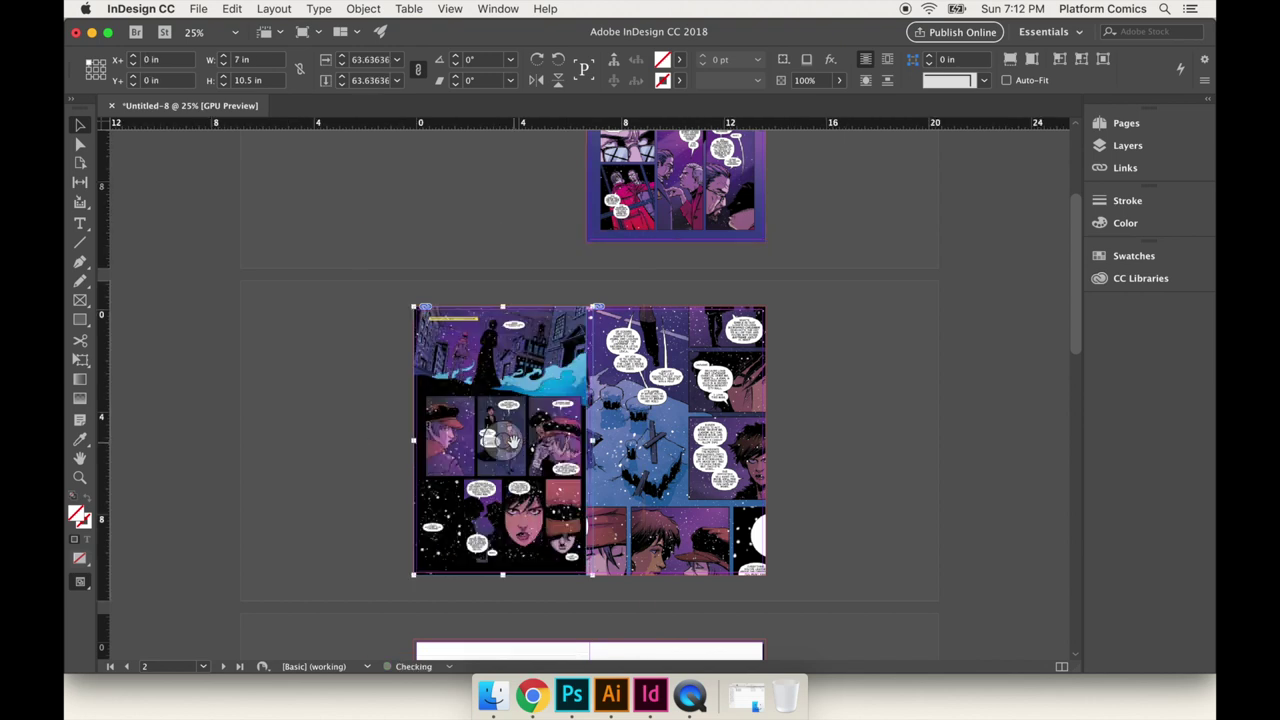
pyautogui.click(690, 443)
pyautogui.press('super+equal')
pyautogui.press('super+equal')
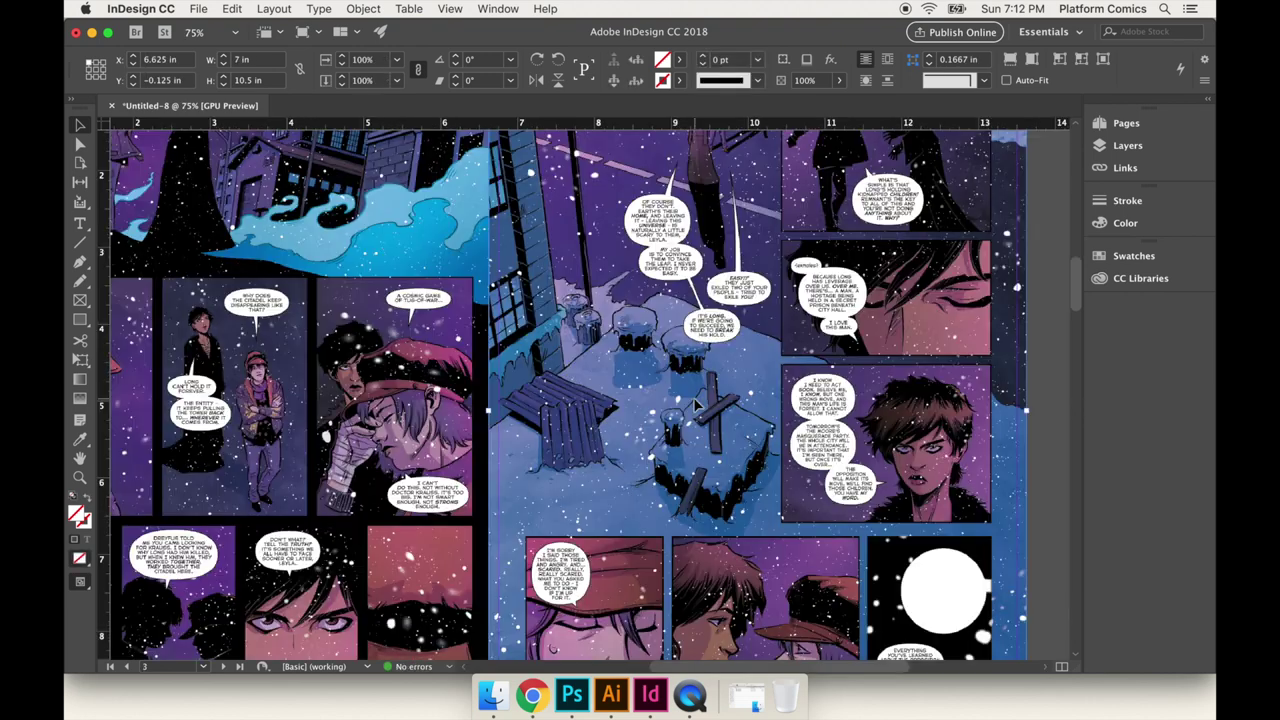
# Shift the right-page comic art within its frame to align it with the frame top.
pyautogui.press('super+minus')
pyautogui.scroll(2, 555, 190)
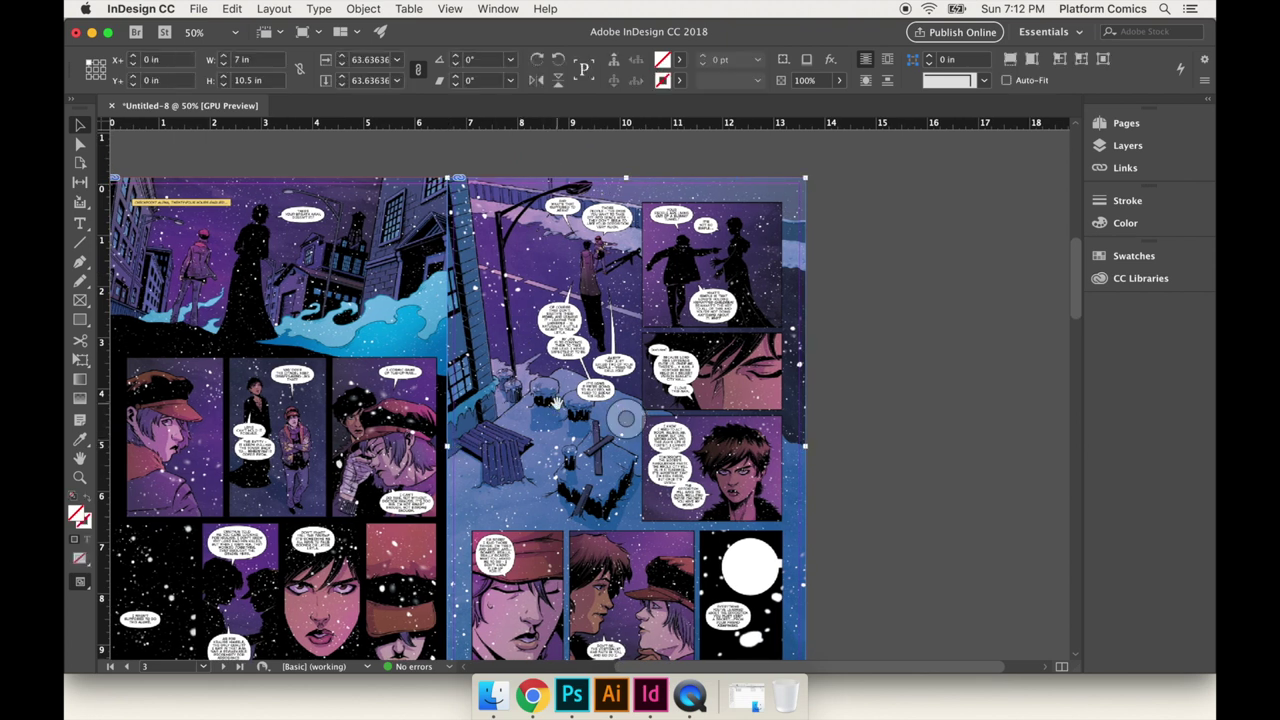
pyautogui.moveTo(609, 409); pyautogui.dragTo(620, 419)
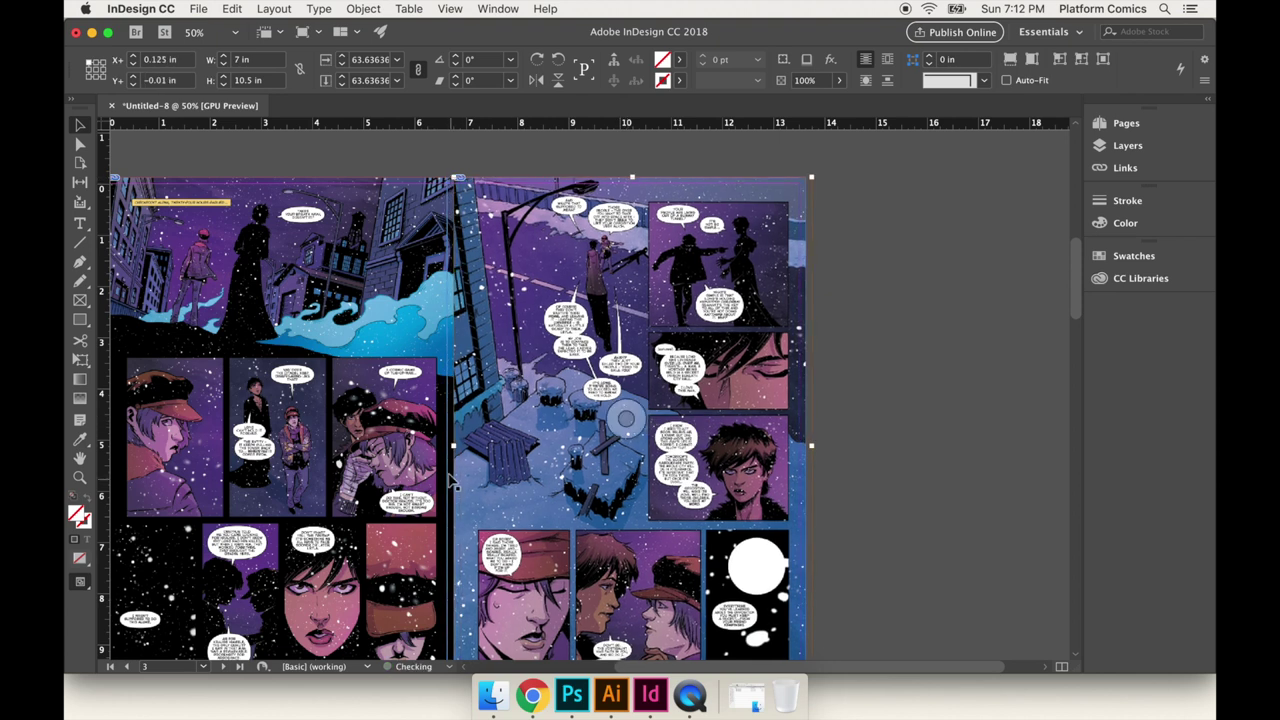
pyautogui.moveTo(637, 428); pyautogui.dragTo(637, 428)
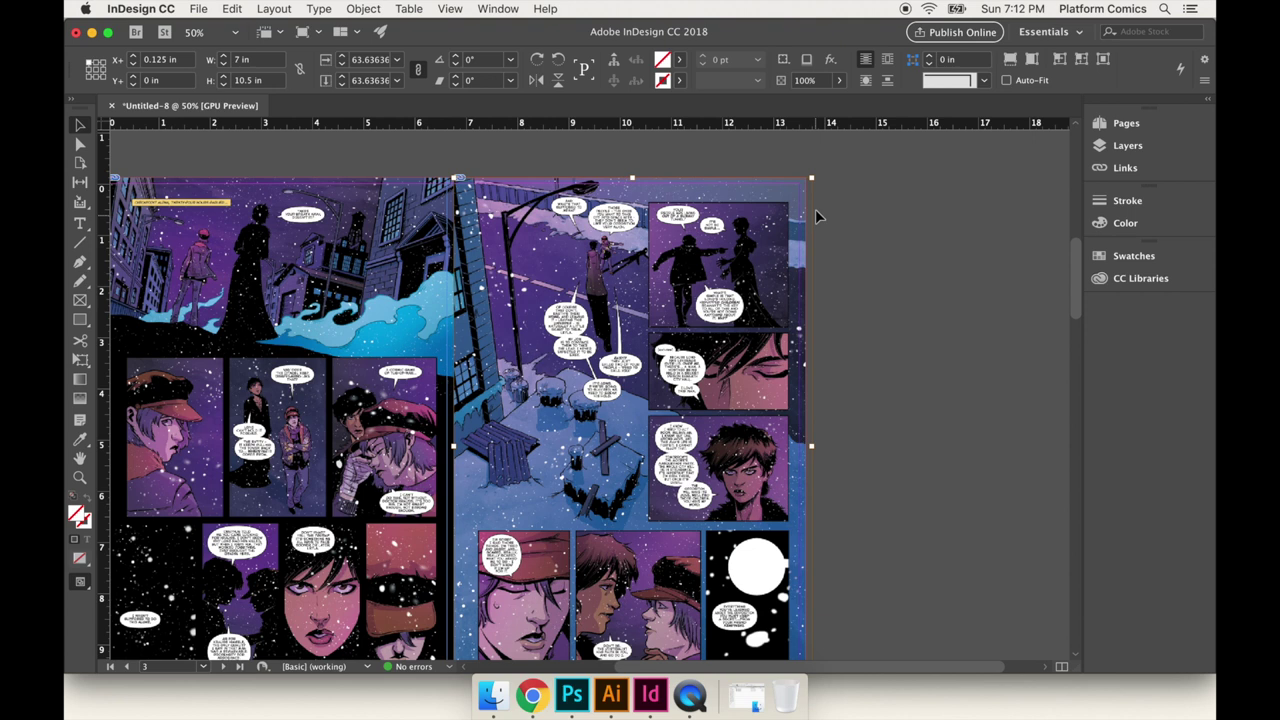
pyautogui.click(857, 397)
pyautogui.press('super+alt+0')
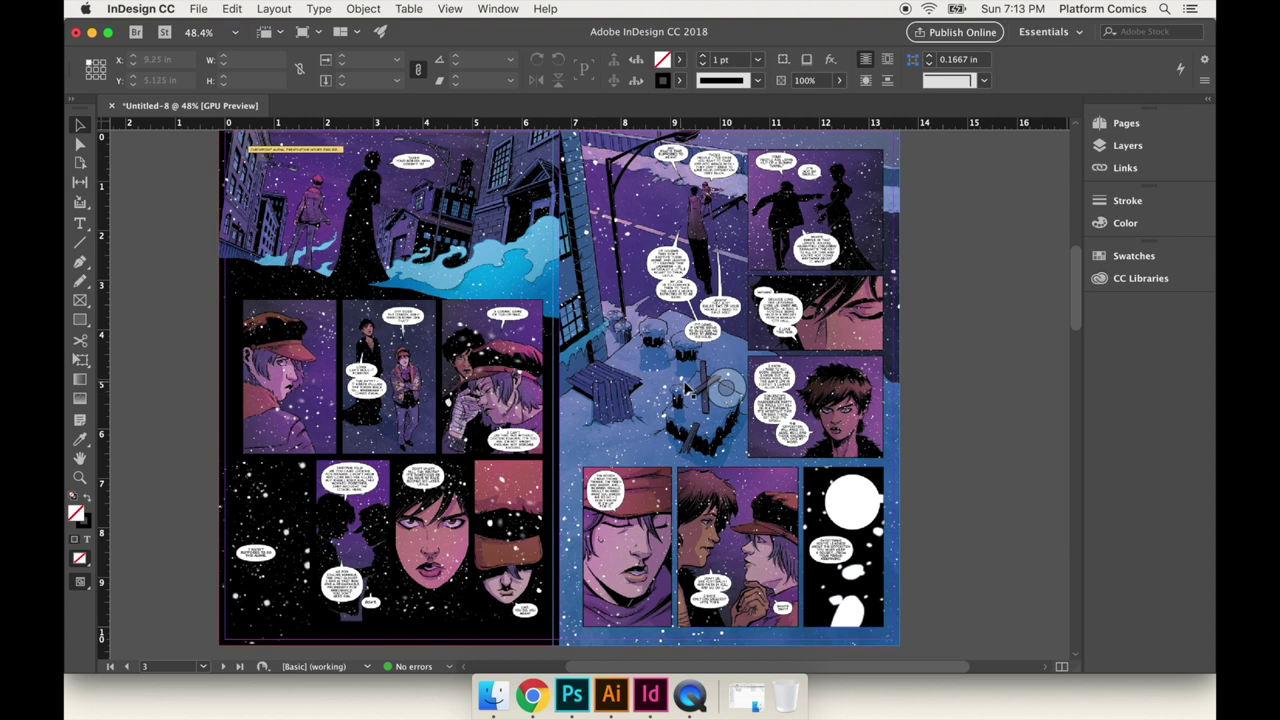
# Restore the right-page art's fit and narrow the left-page frame to 6.875 in wide.
pyautogui.click(392, 386)
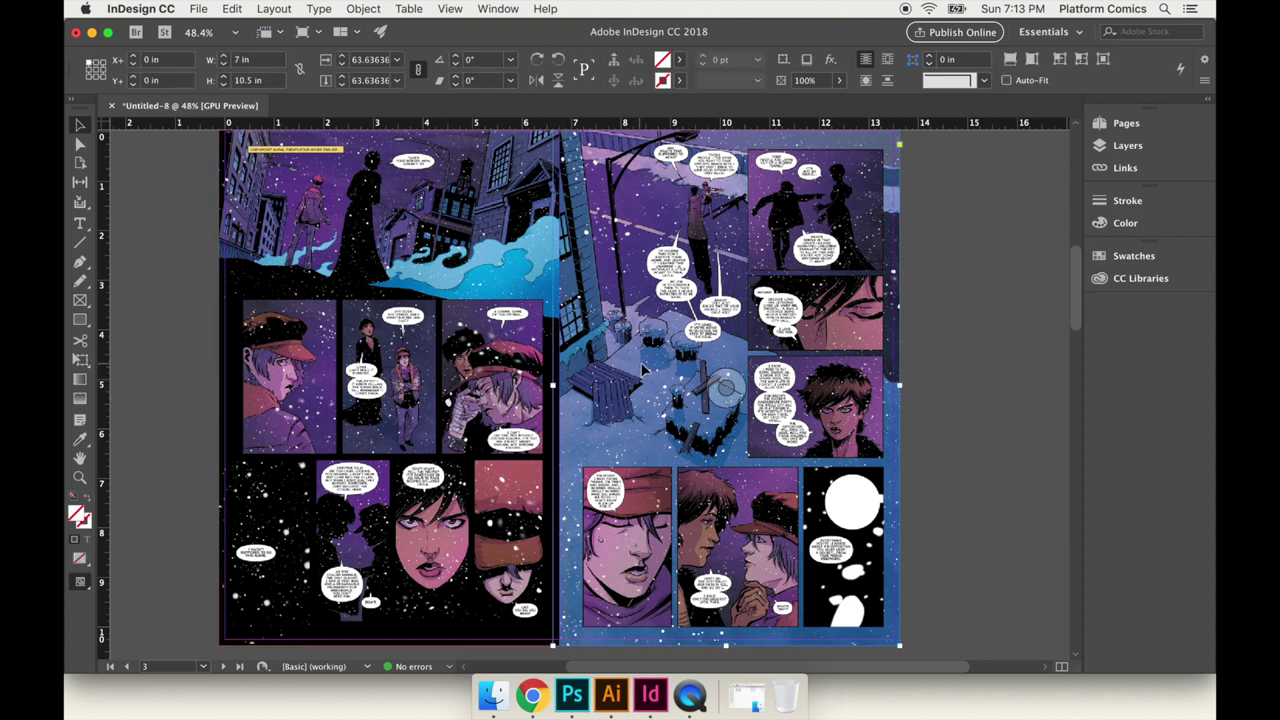
pyautogui.click(727, 382)
pyautogui.press('super+z')
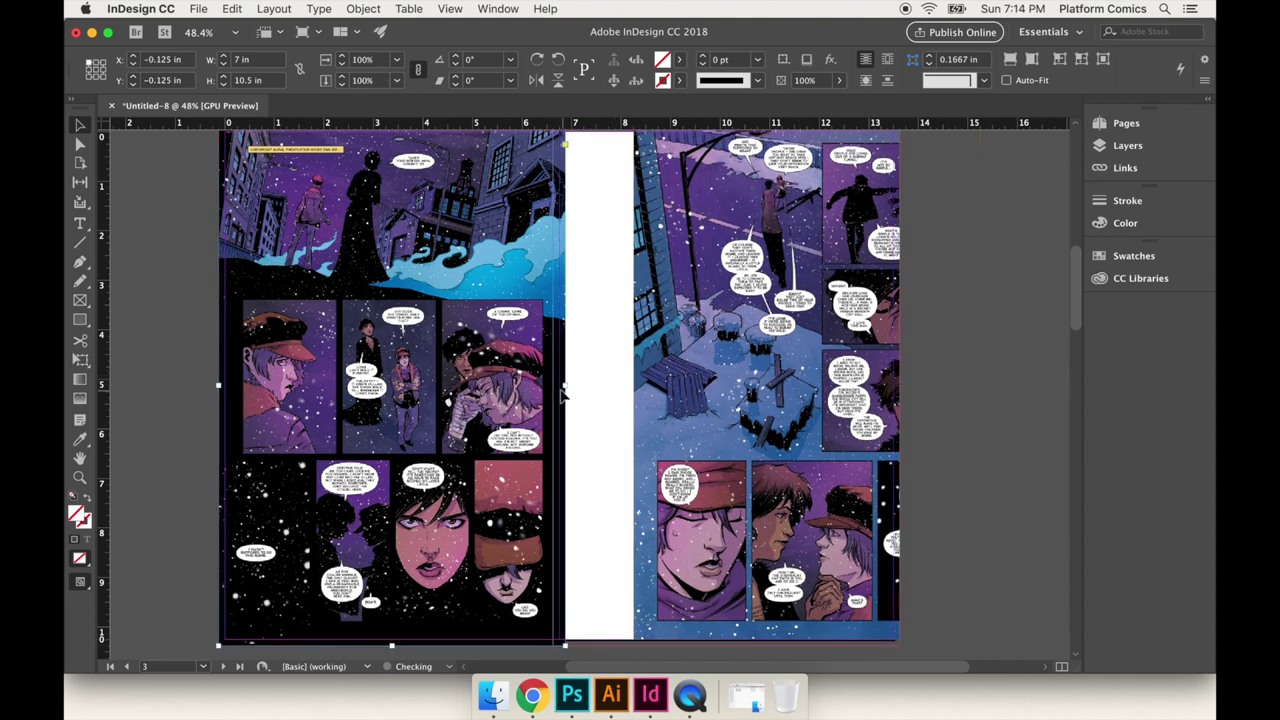
pyautogui.moveTo(566, 385); pyautogui.dragTo(558, 385)
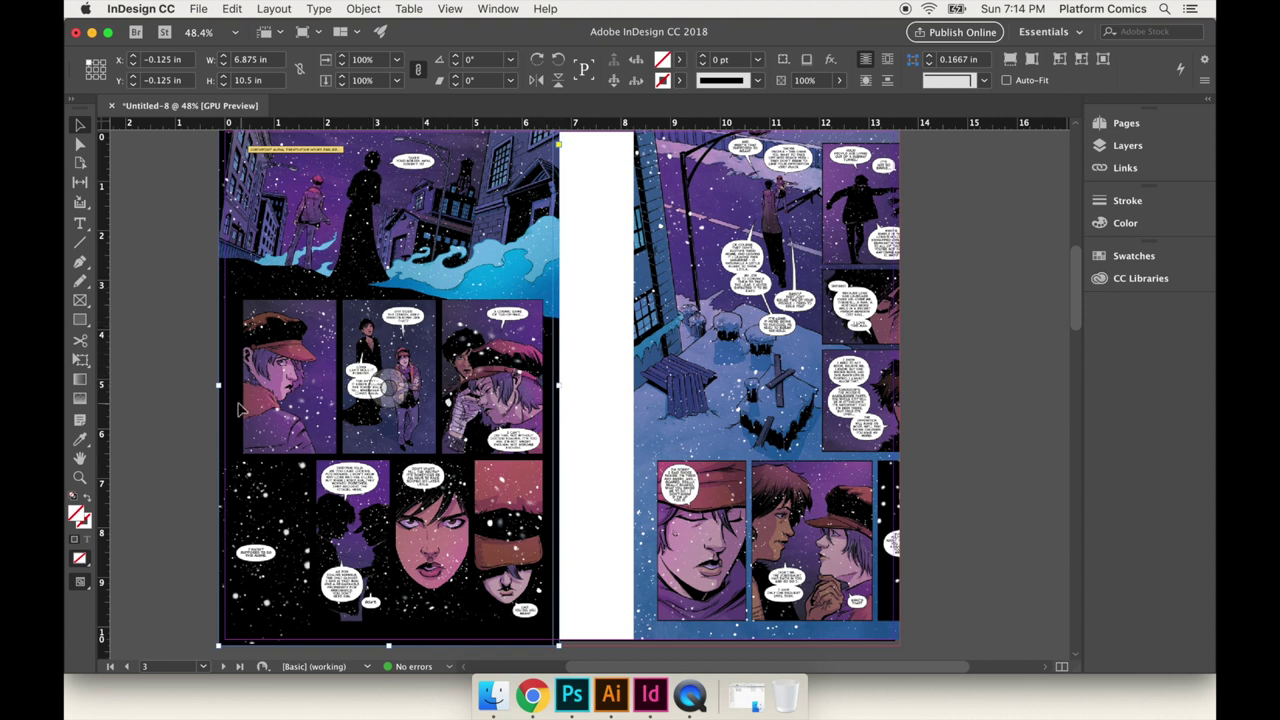
pyautogui.press('super+shift+Page_Up')
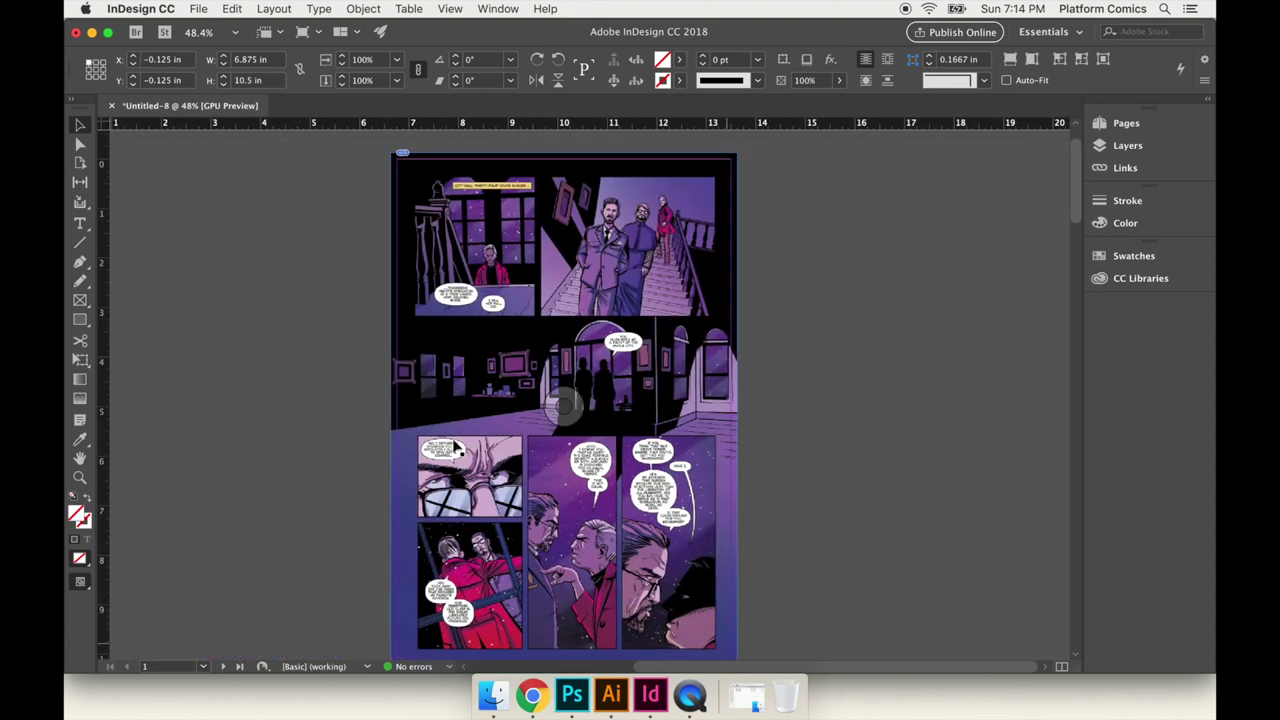
pyautogui.scroll(-2, 736, 300)
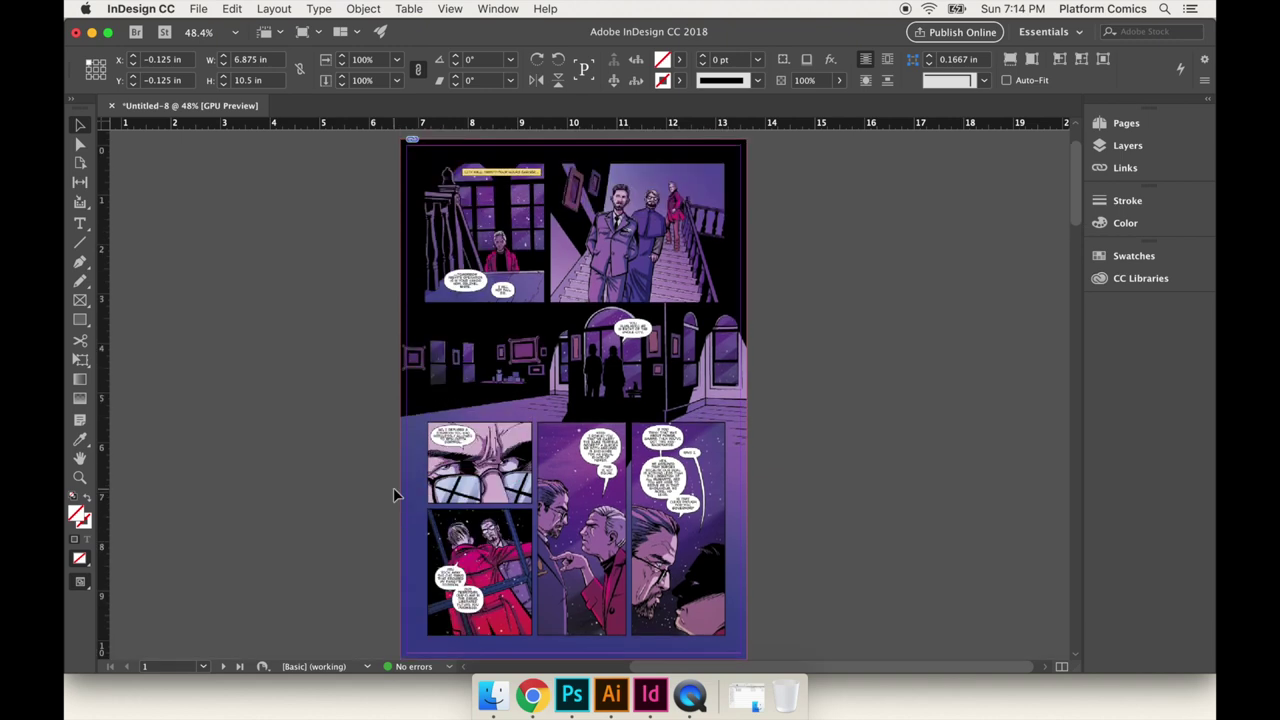
pyautogui.press('super+minus')
pyautogui.press('super+minus')
pyautogui.press('super+equal')
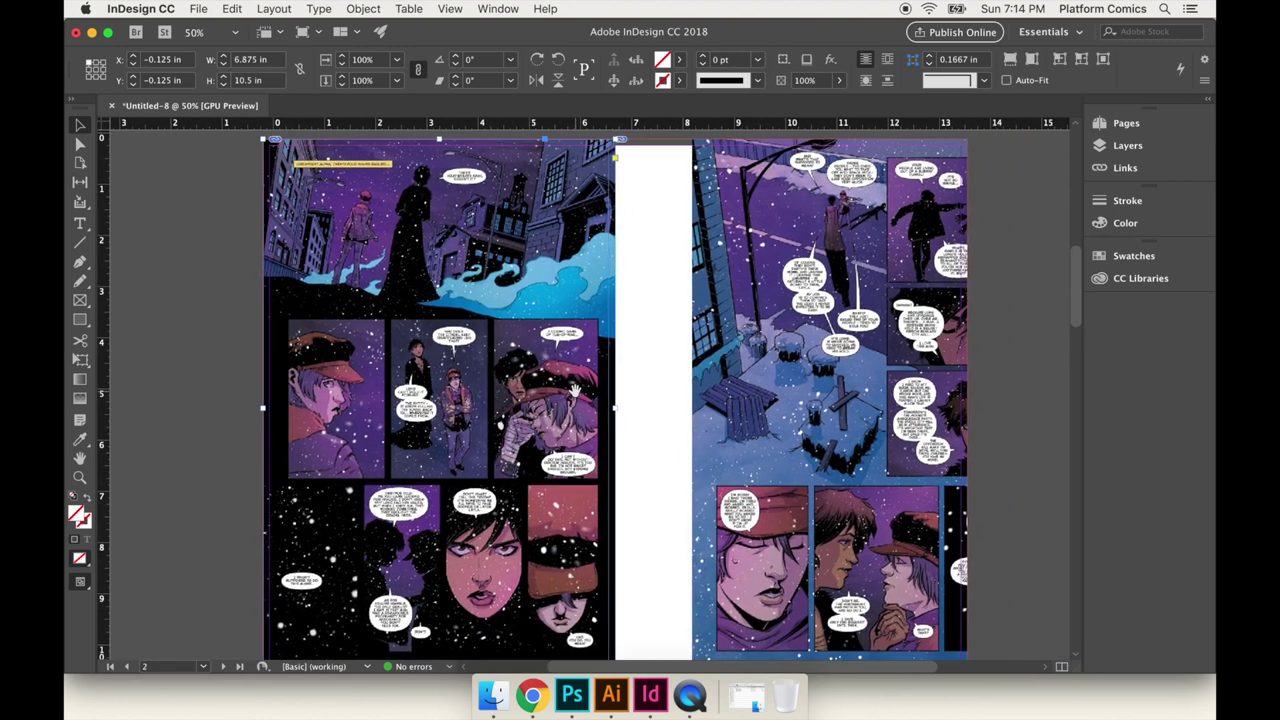
pyautogui.press('shift+super+Page_Up')
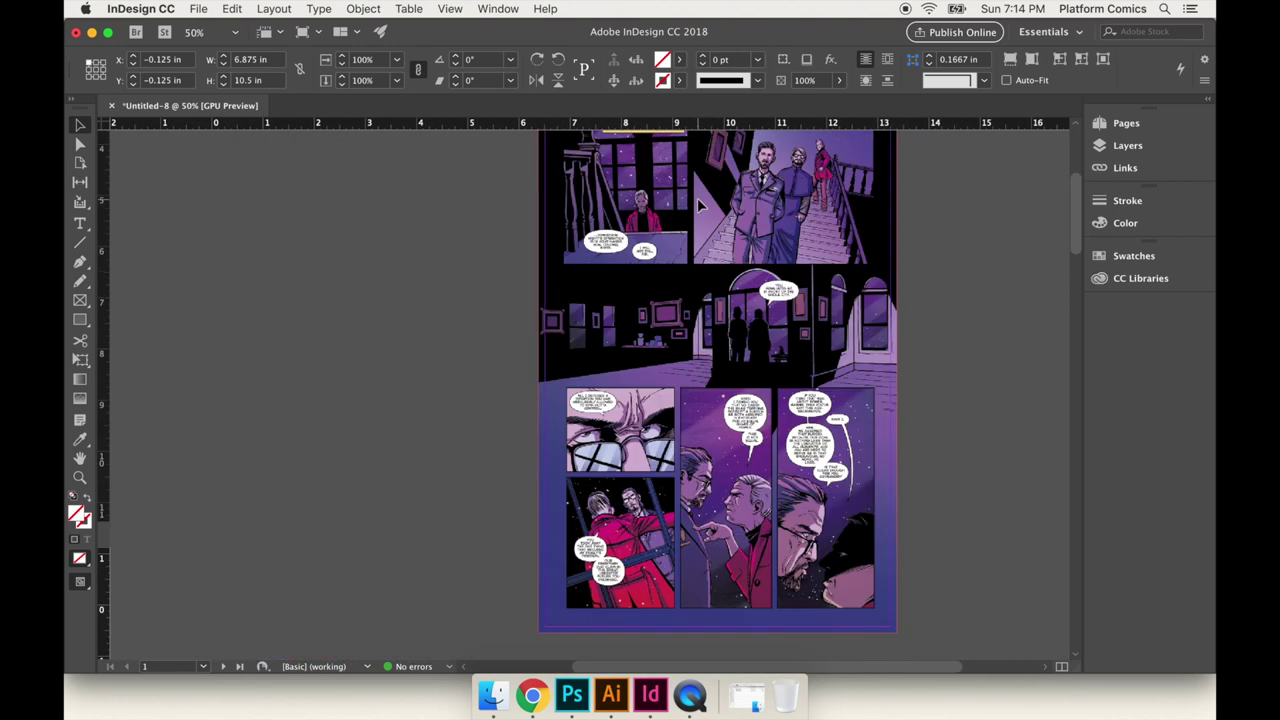
pyautogui.scroll(-5, 548, 330)
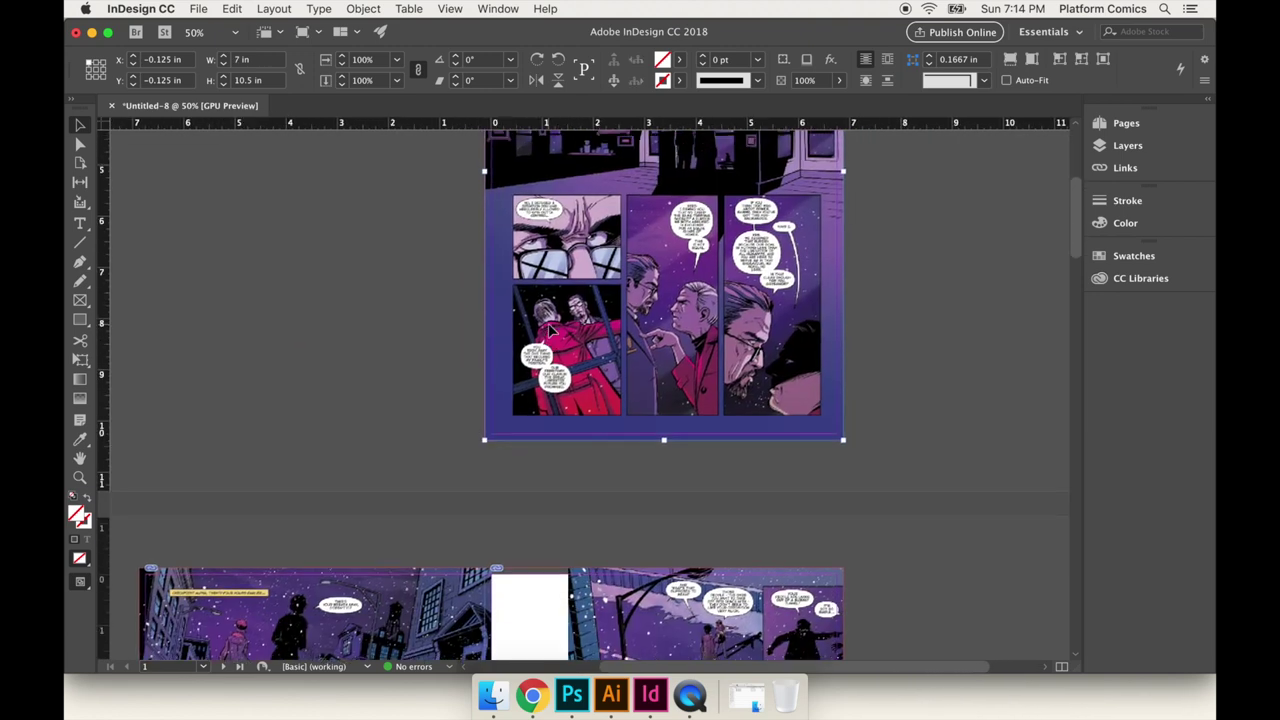
pyautogui.scroll(5, 590, 310)
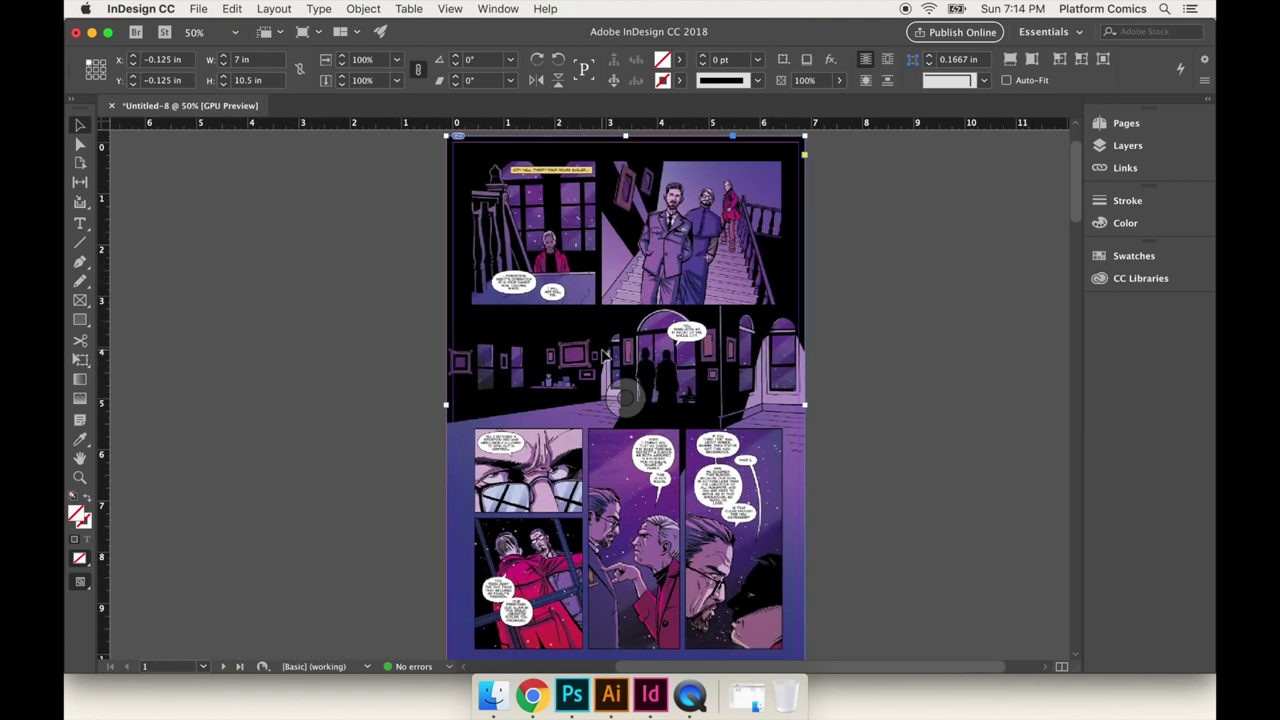
pyautogui.moveTo(620, 398); pyautogui.dragTo(566, 395)
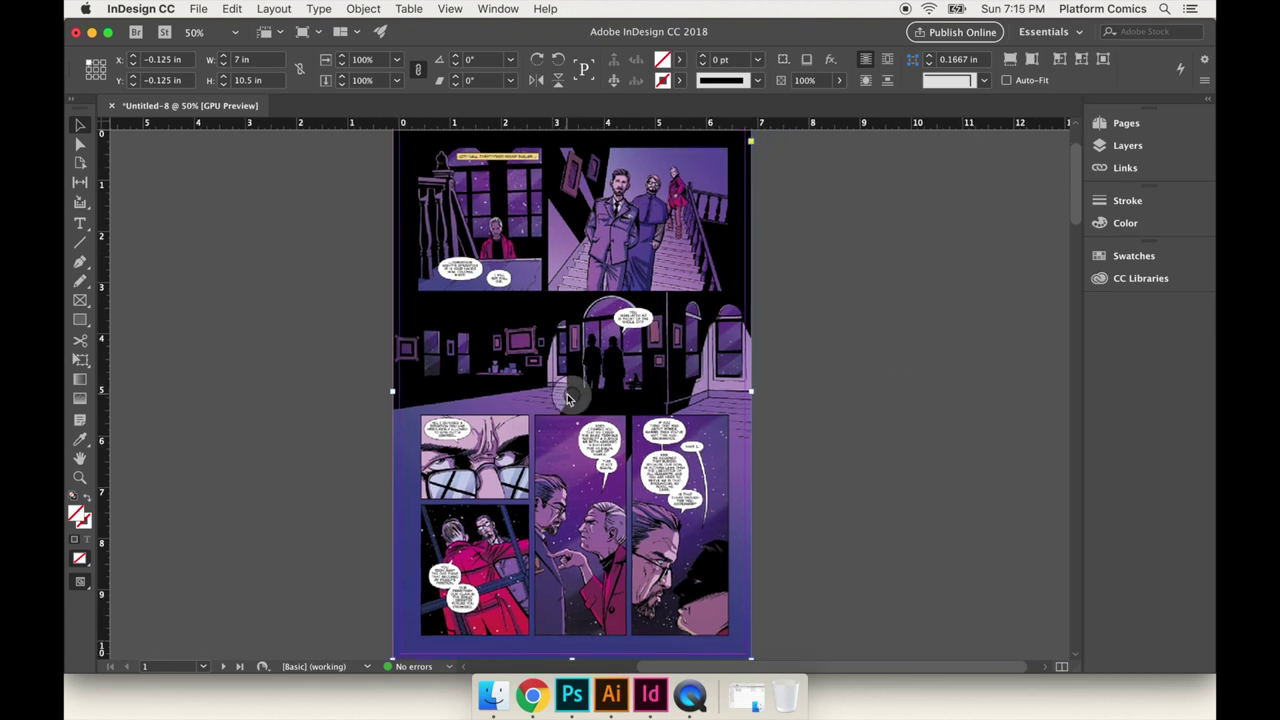
pyautogui.click(323, 392)
pyautogui.hscroll(-2, 323, 392)
# Add a 26 pt 'Digital Proof' text frame on the pasteboard left of page 1.
pyautogui.press('t')
pyautogui.moveTo(202, 337); pyautogui.dragTo(382, 374)
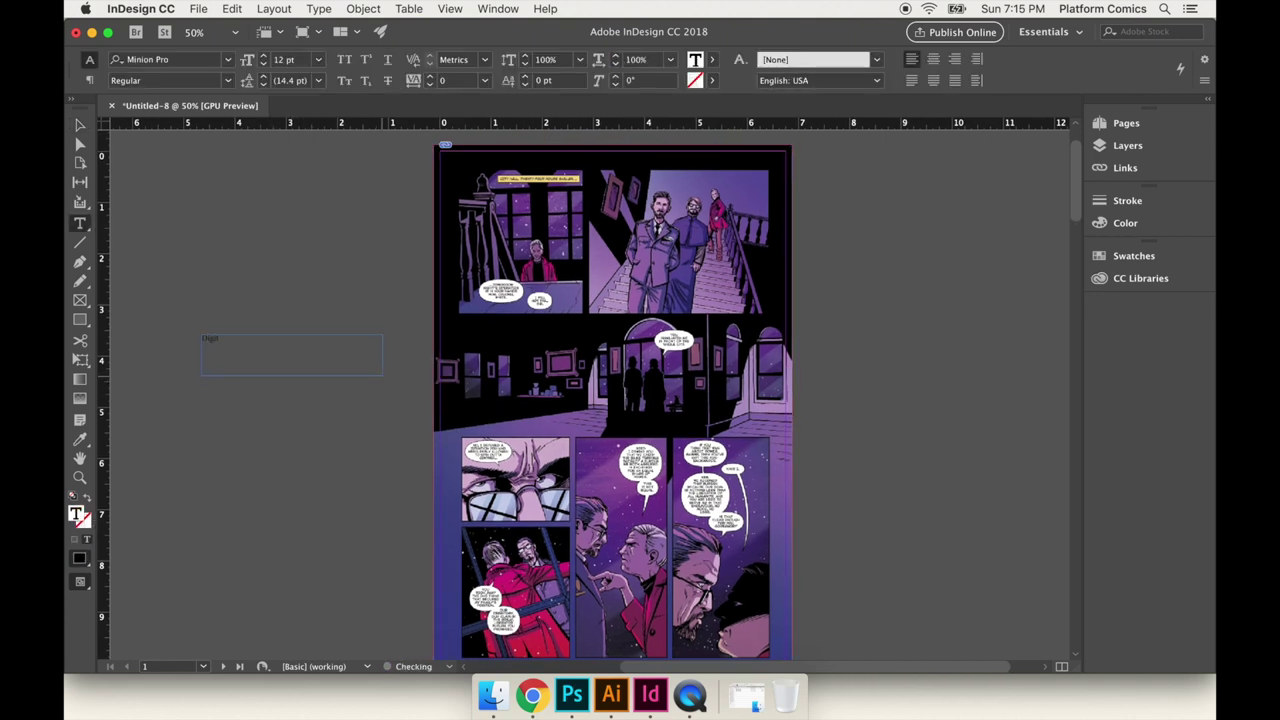
pyautogui.write('Digital Proof')
pyautogui.press('super+a')
pyautogui.click(264, 56)
pyautogui.click(264, 56)
pyautogui.click(264, 56)
pyautogui.click(264, 56)
pyautogui.click(265, 57)
pyautogui.press('Escape')
pyautogui.click(263, 205)
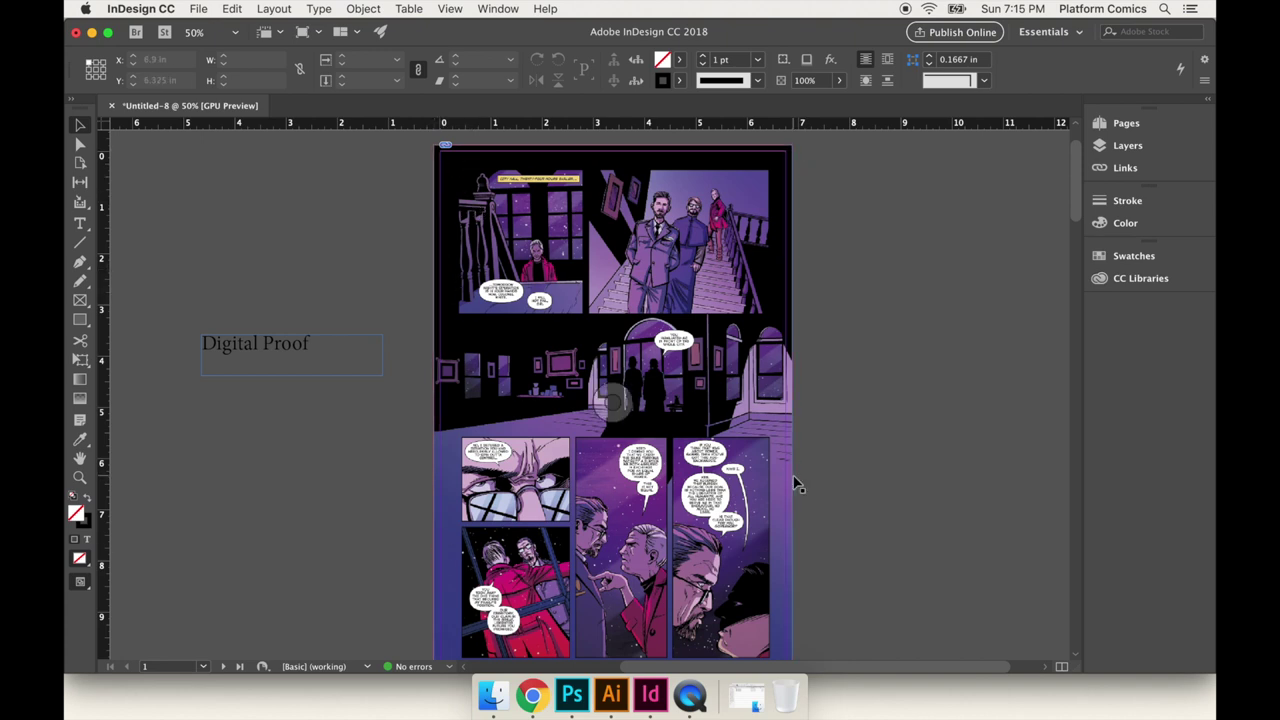
# Scroll around the pasteboard and pages to review the layout.
pyautogui.scroll(-15, 632, 467)
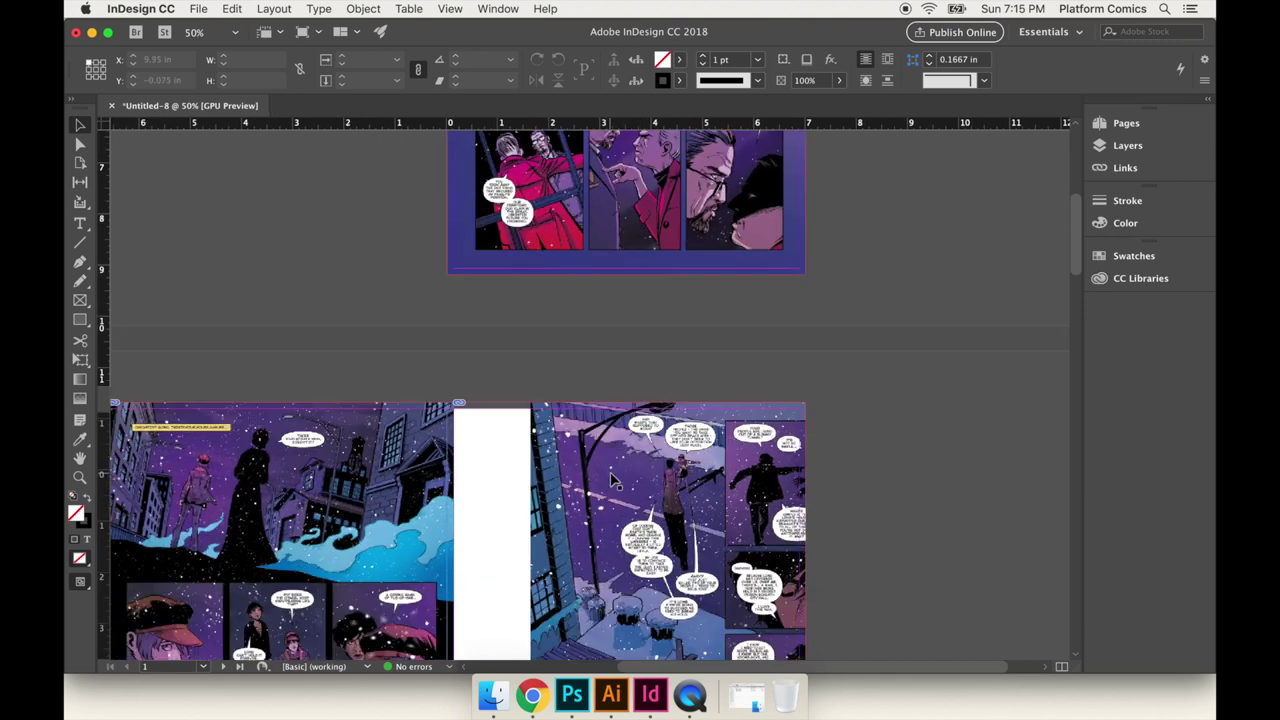
pyautogui.scroll(-3, 380, 552)
pyautogui.hscroll(-2, 380, 552)
pyautogui.scroll(7, 618, 400)
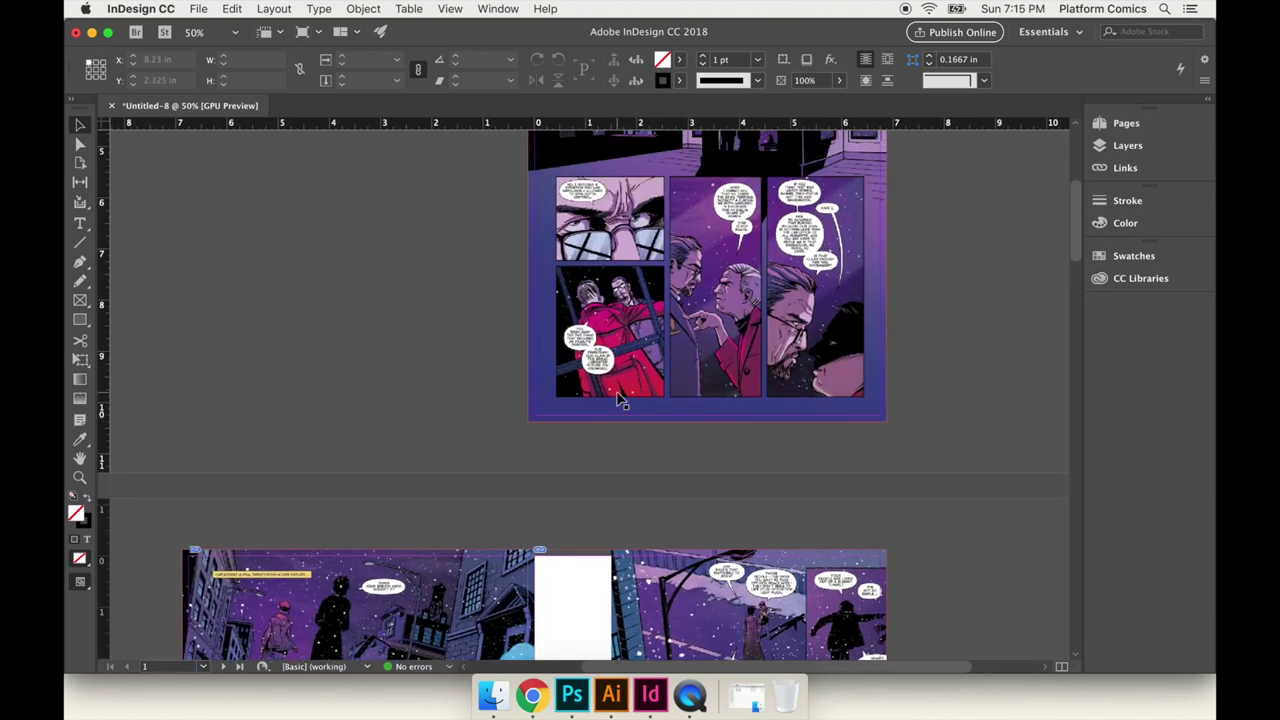
pyautogui.scroll(4, 618, 400)
pyautogui.hscroll(1, 618, 400)
pyautogui.scroll(-11, 500, 397)
pyautogui.scroll(3, 500, 397)
pyautogui.scroll(-1, 517, 380)
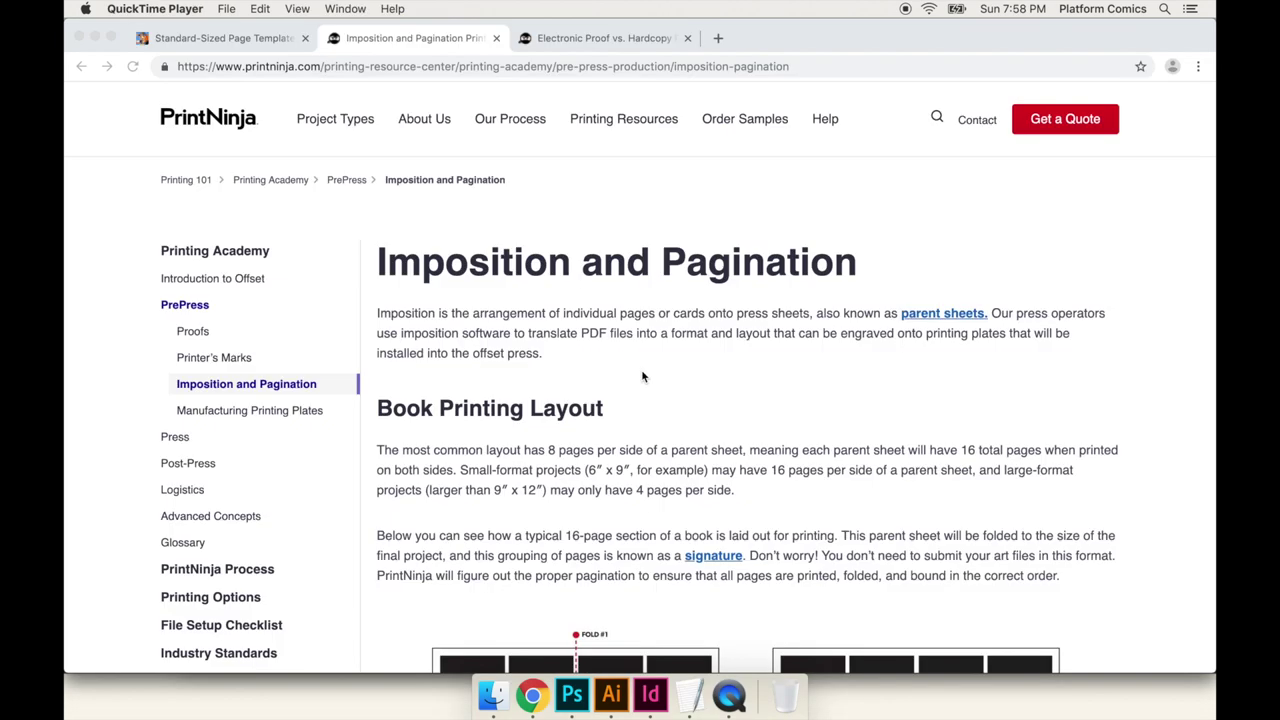
pyautogui.scroll(-2, 643, 376)
pyautogui.scroll(-3, 643, 376)
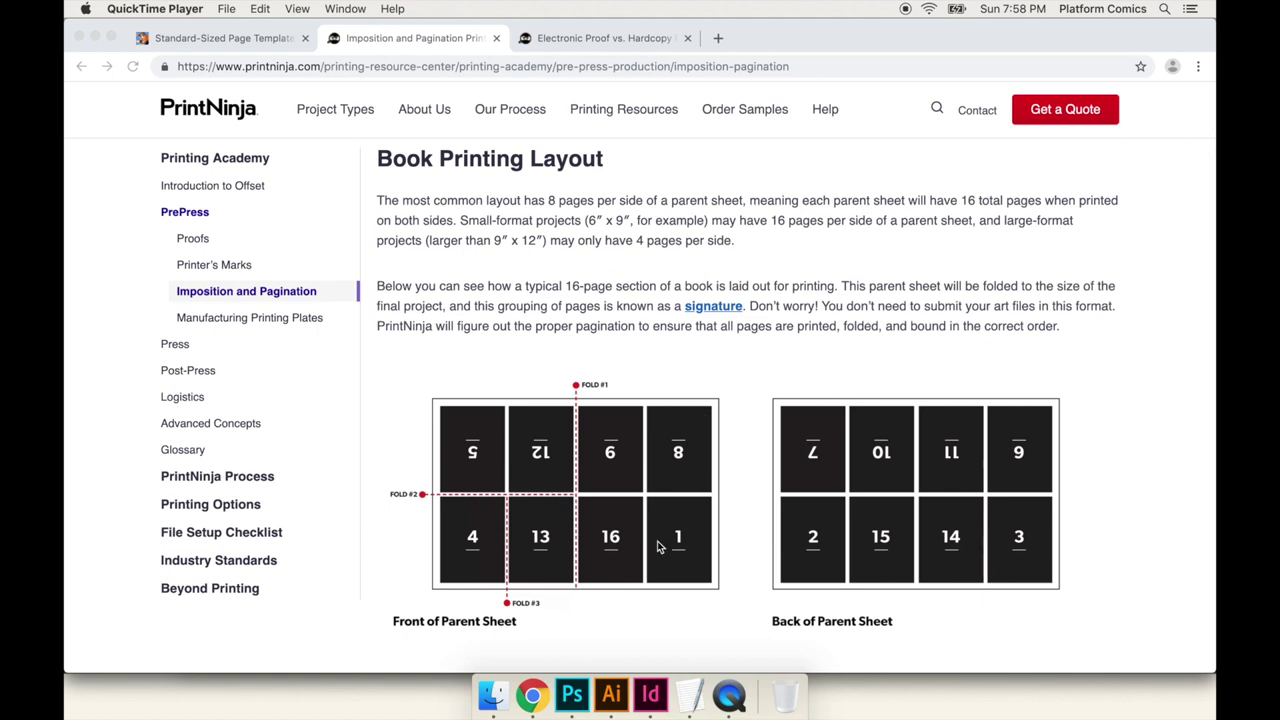
pyautogui.scroll(-1, 664, 428)
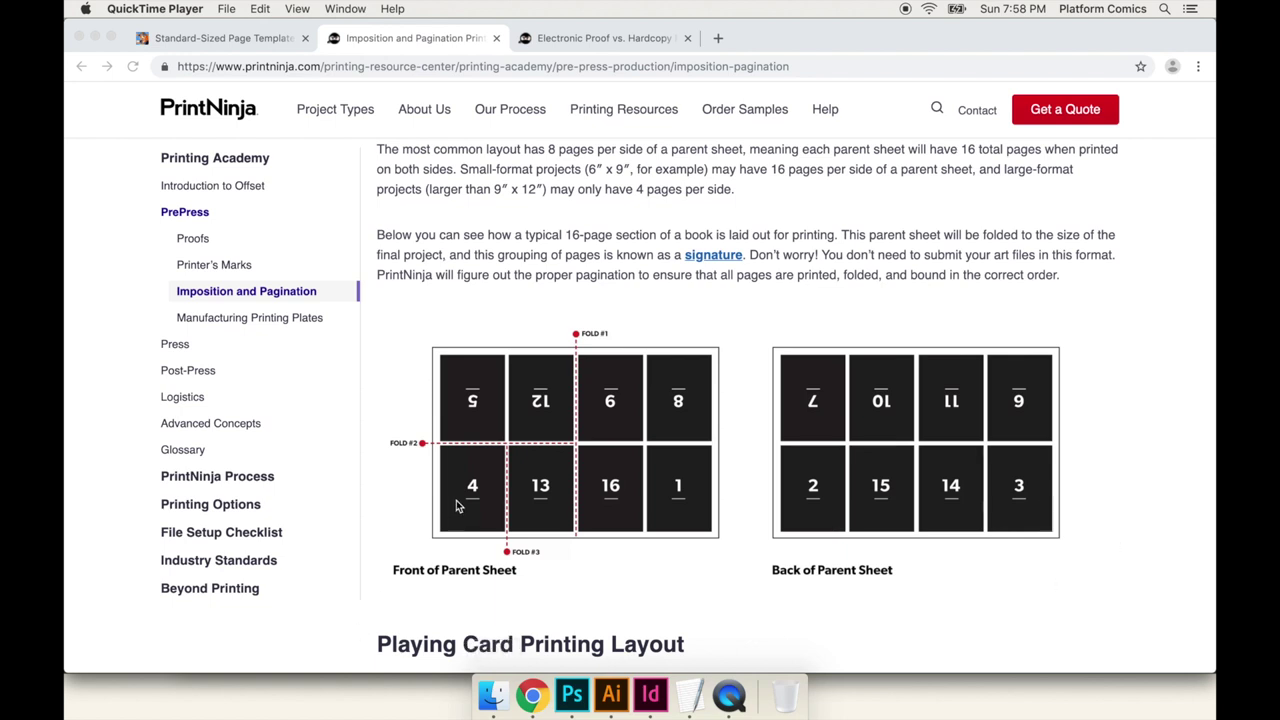
pyautogui.scroll(-1, 585, 450)
pyautogui.scroll(1, 600, 445)
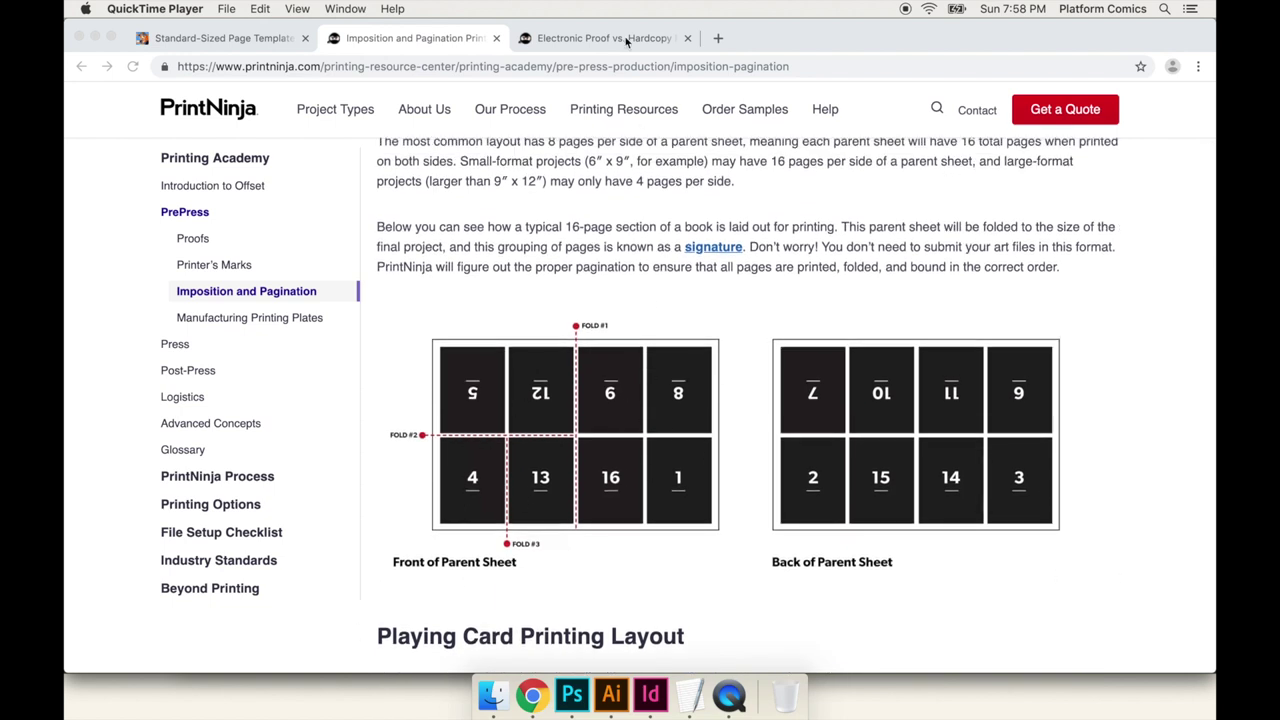
pyautogui.click(627, 40)
pyautogui.scroll(-5, 689, 257)
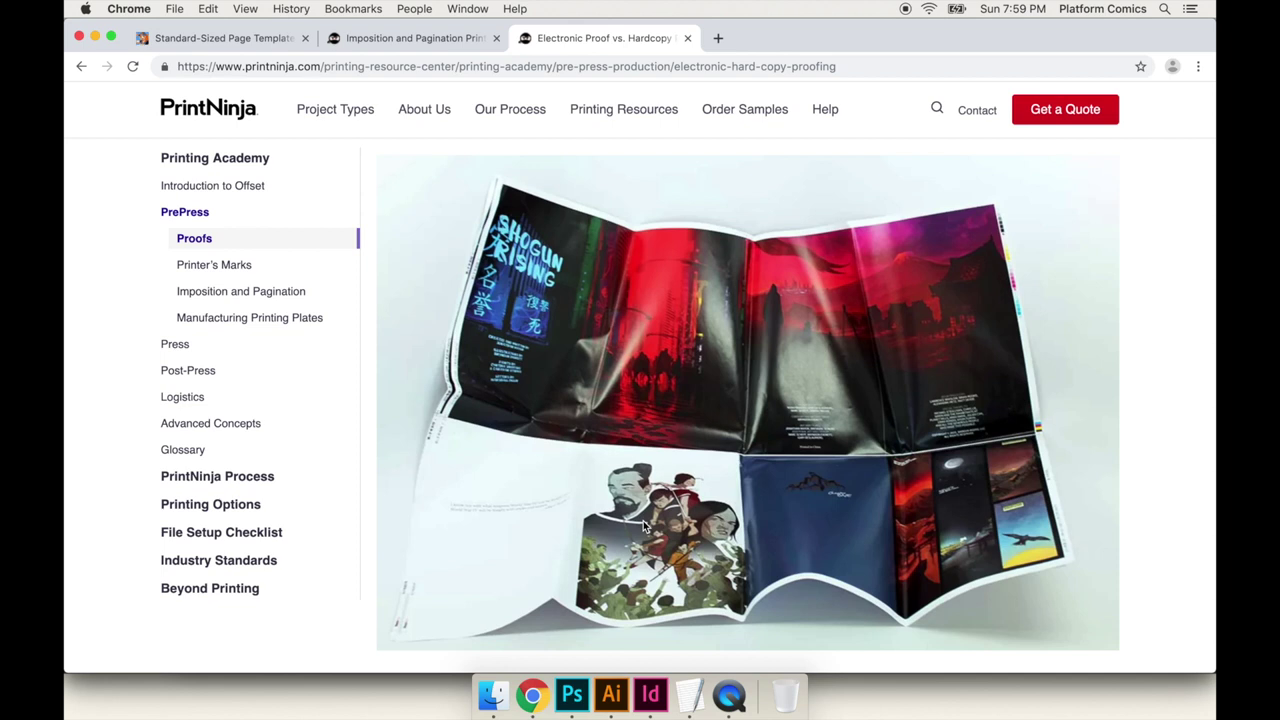
pyautogui.click(438, 38)
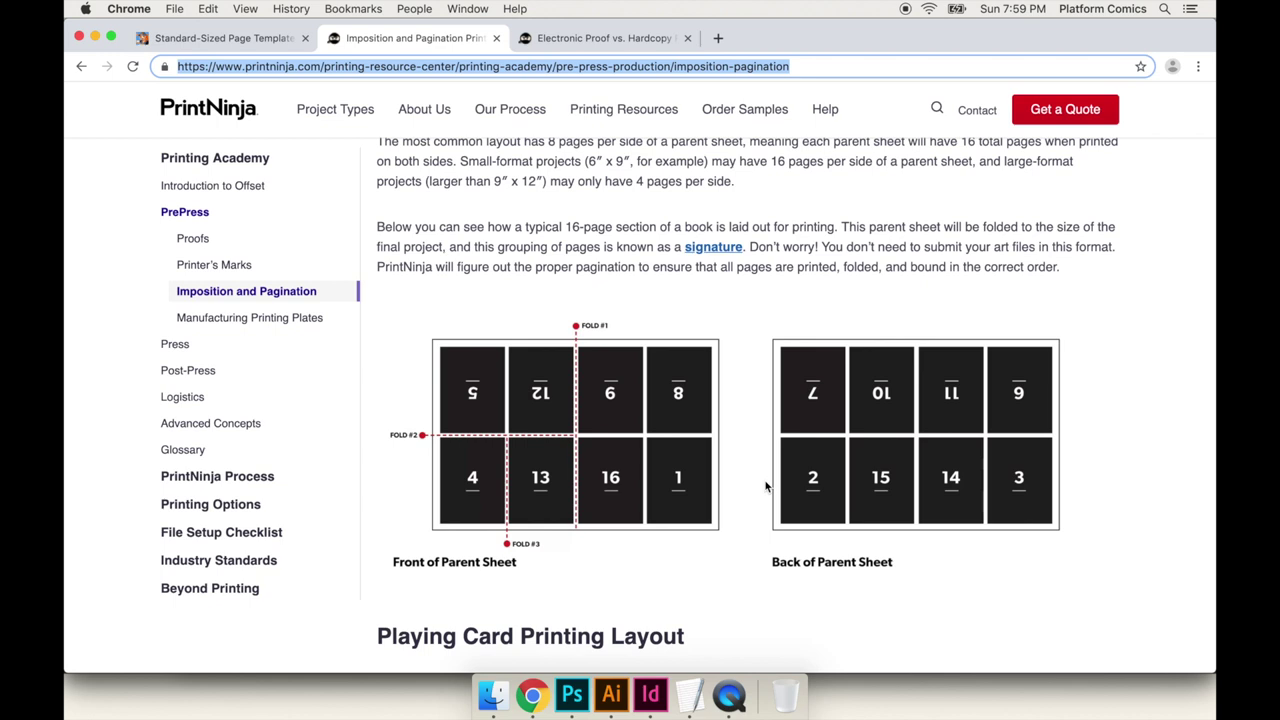
# Scroll down Untitled-9 past the comic pages 1–3 to the empty frame on page 4.
pyautogui.scroll(3, 731, 306)
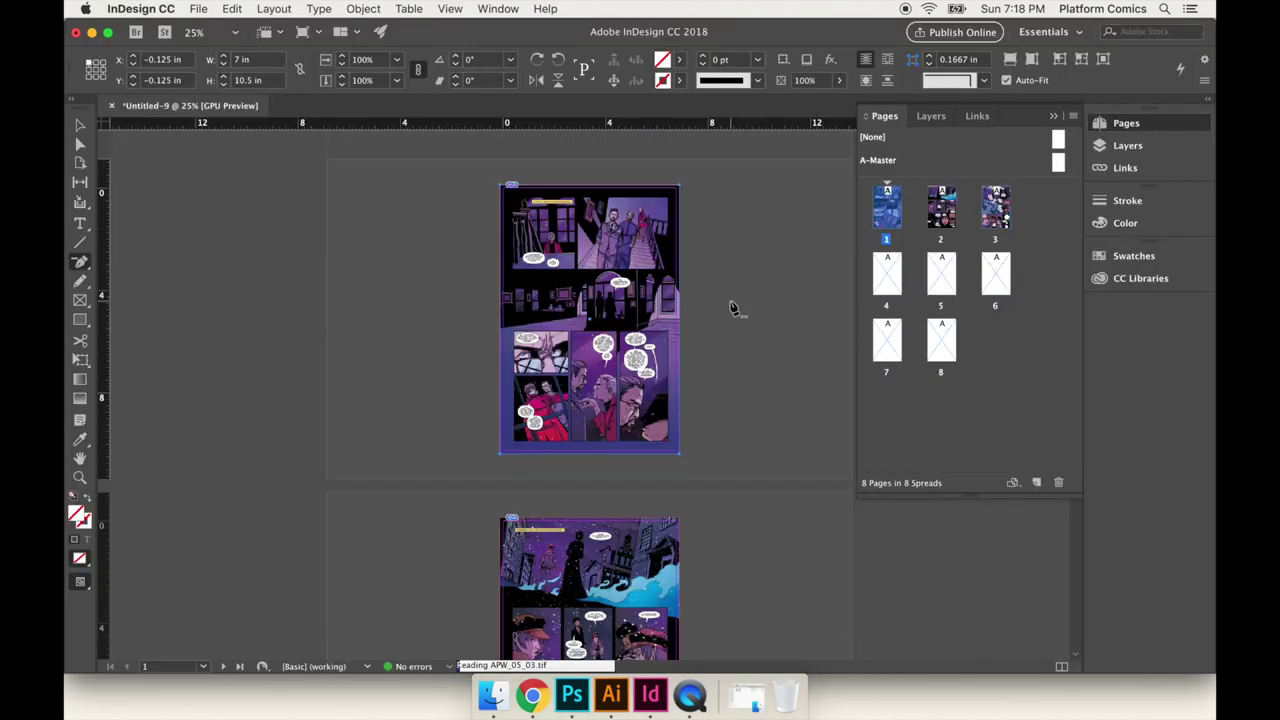
pyautogui.scroll(-3, 731, 306)
pyautogui.scroll(-3, 731, 306)
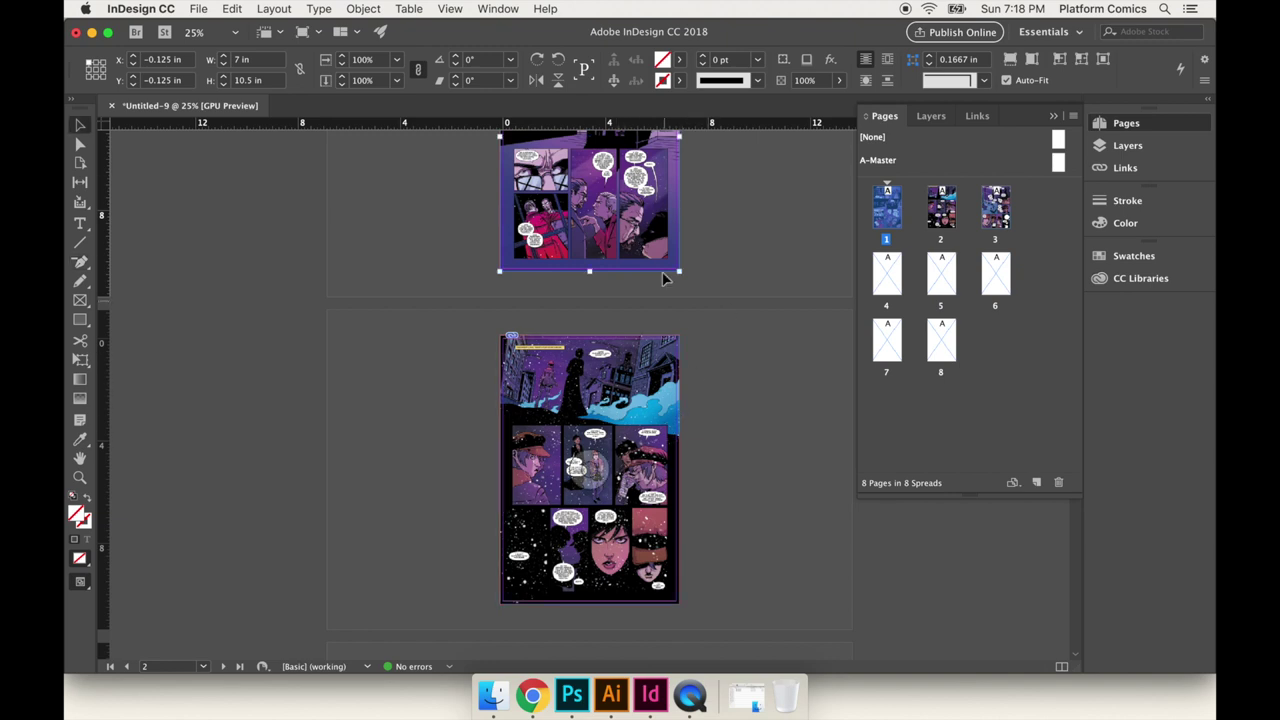
pyautogui.scroll(-5, 624, 170)
pyautogui.scroll(-10, 624, 170)
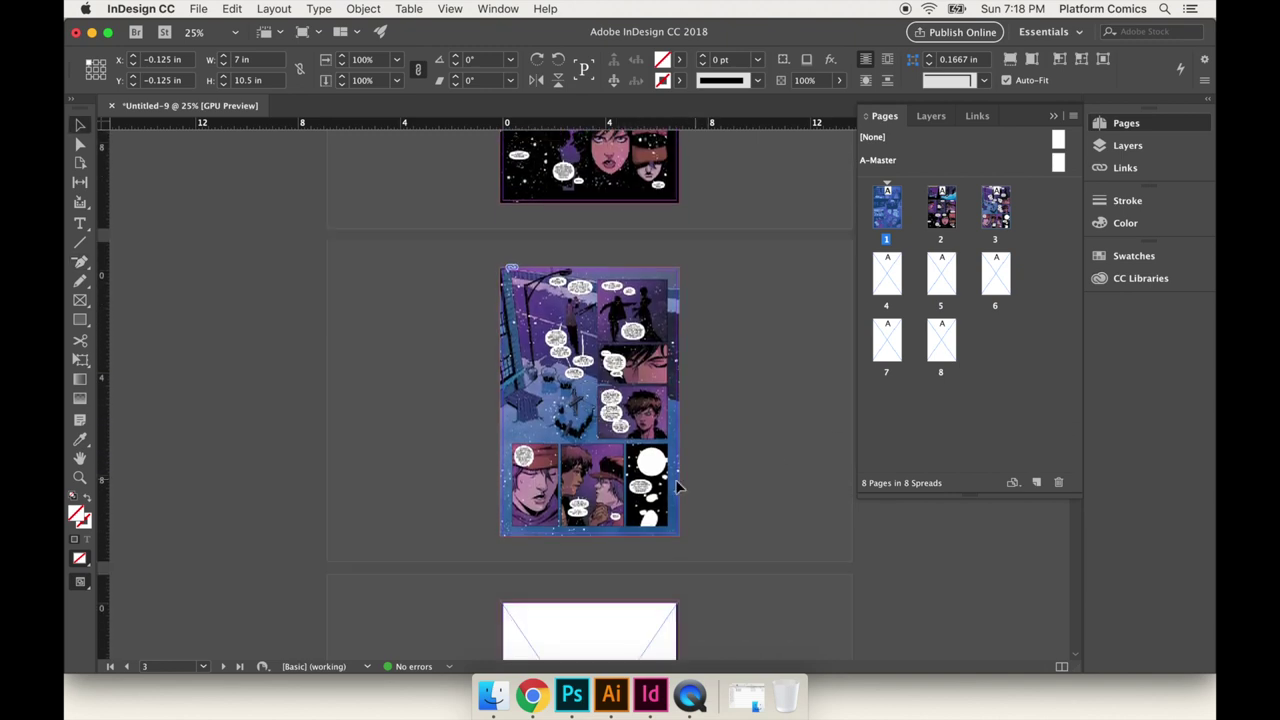
pyautogui.scroll(-2, 670, 490)
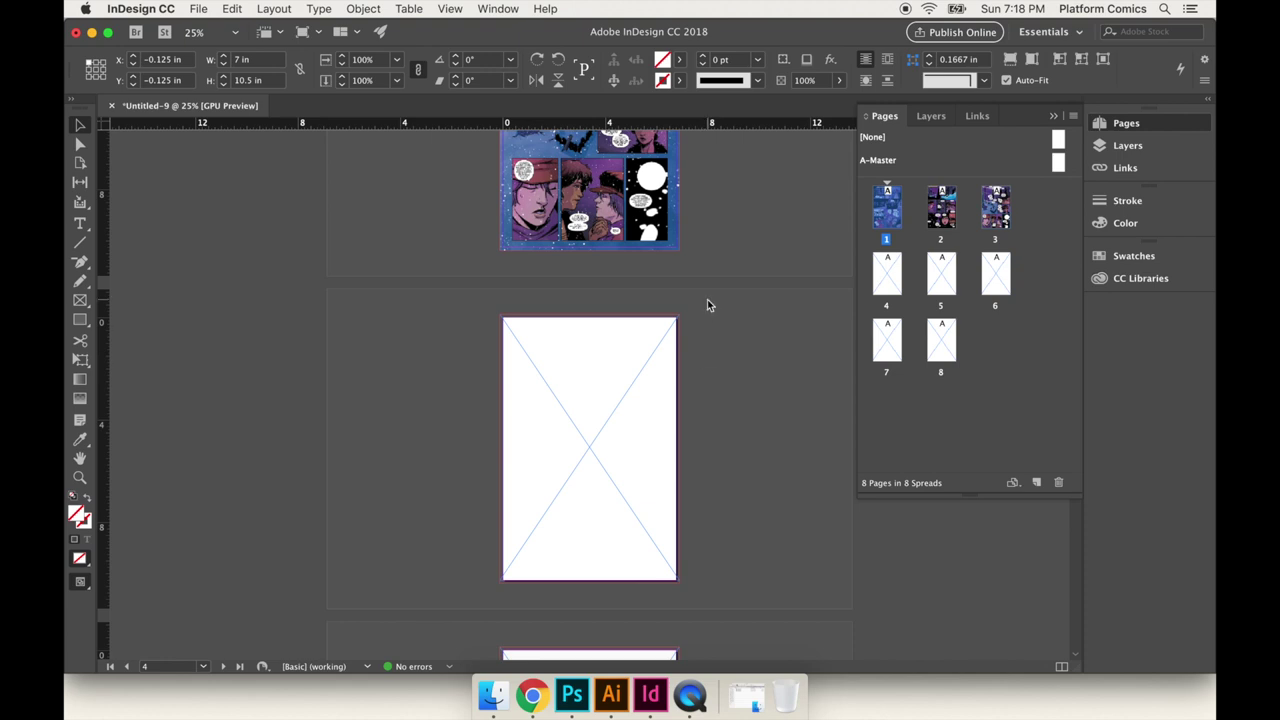
pyautogui.scroll(5, 707, 305)
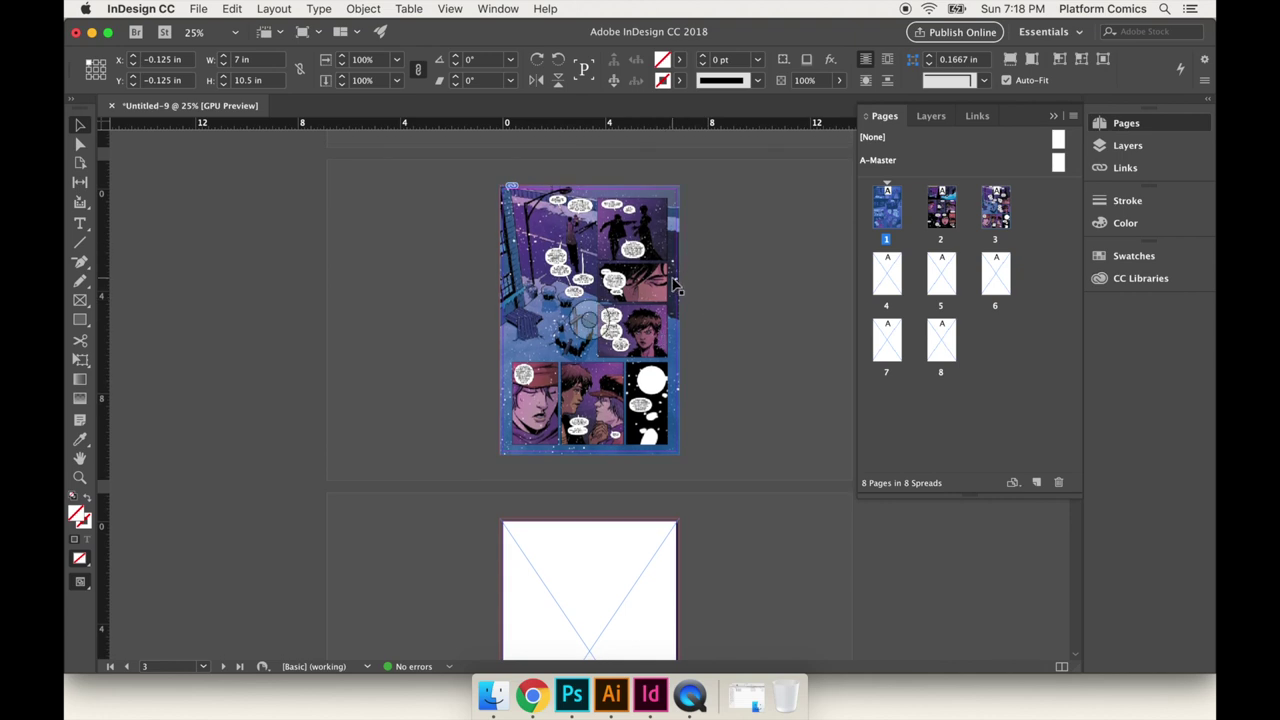
pyautogui.scroll(-5, 720, 430)
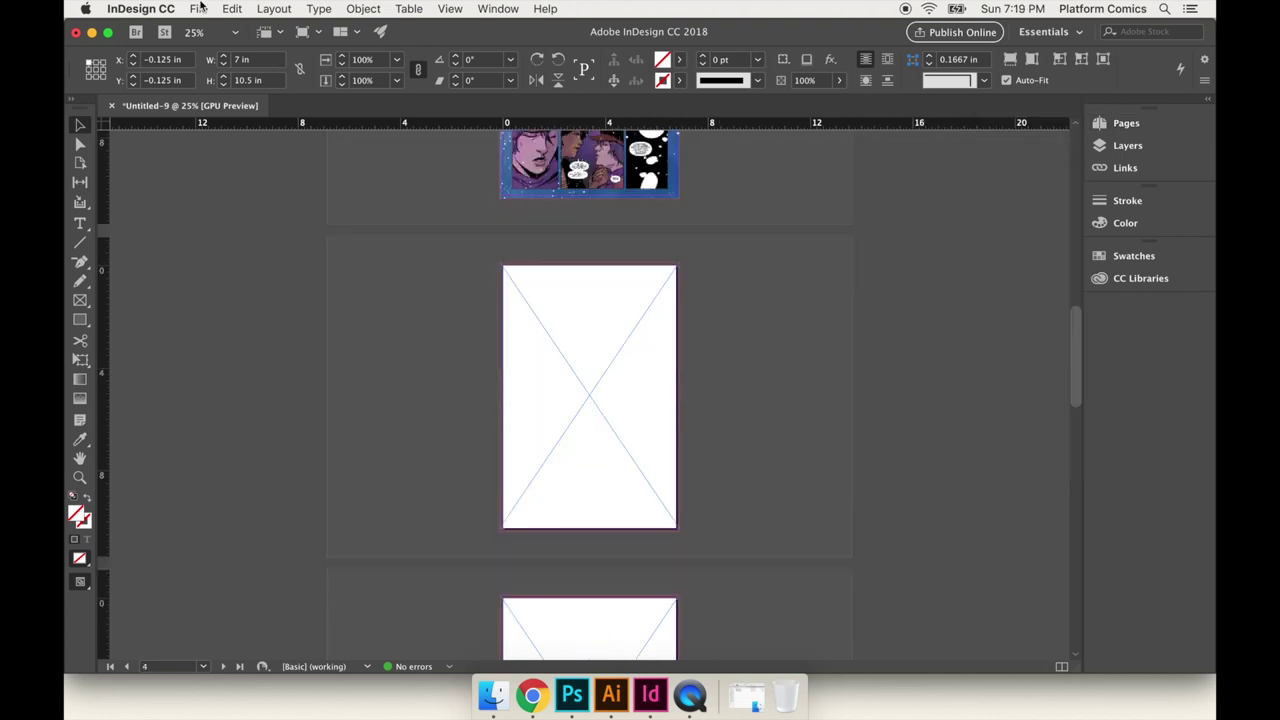
pyautogui.click(198, 8)
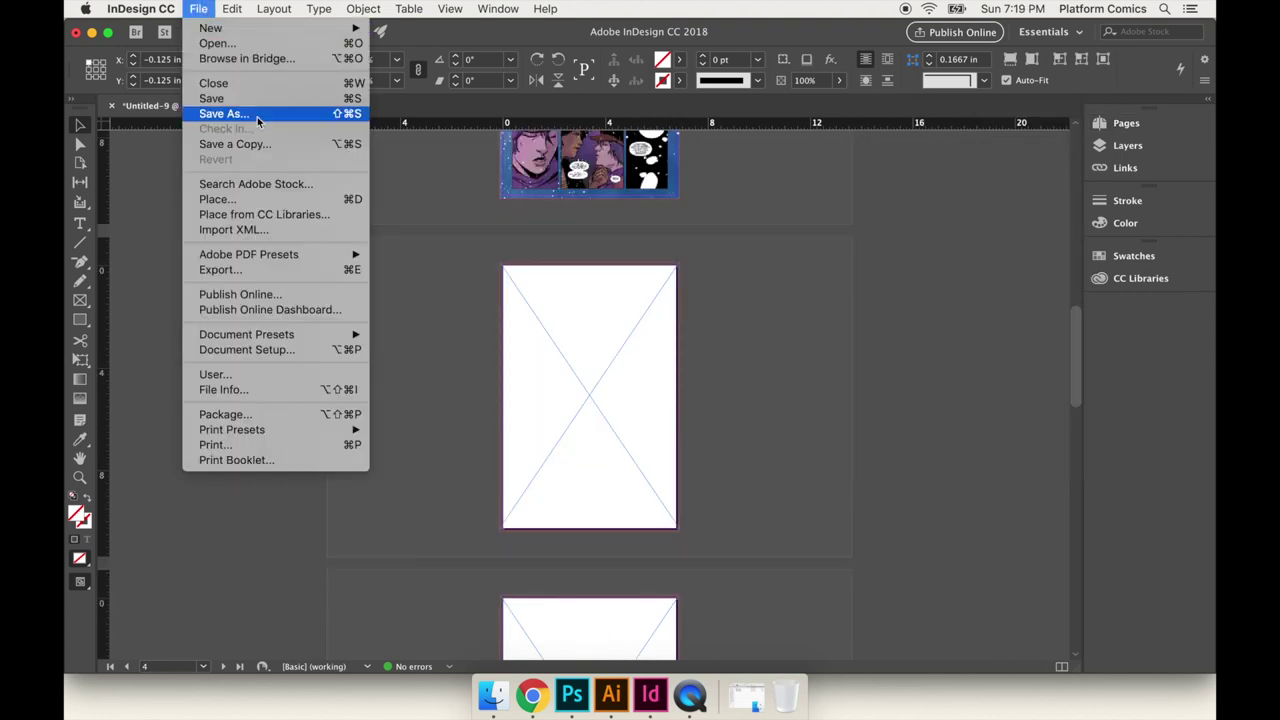
# Place APW_05_05_Tall.tif into the empty full-page frame on page 4.
pyautogui.click(264, 204)
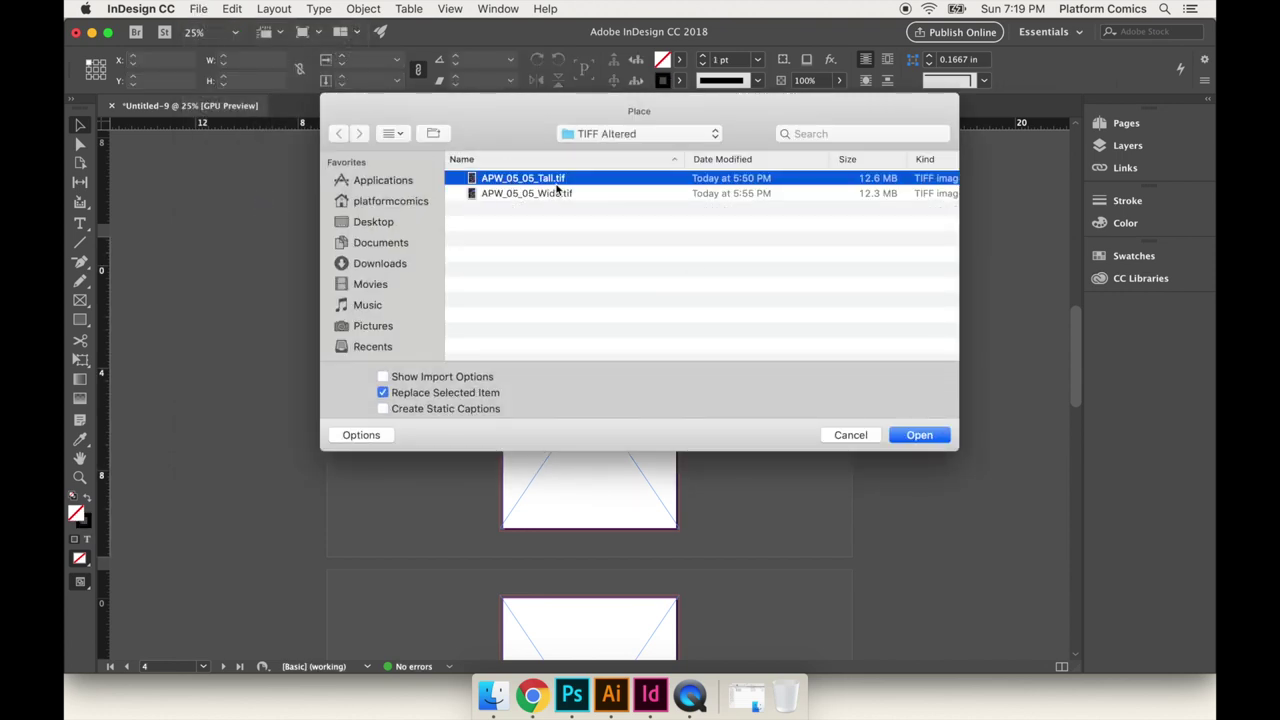
pyautogui.click(917, 435)
pyautogui.scroll(-5, 660, 550)
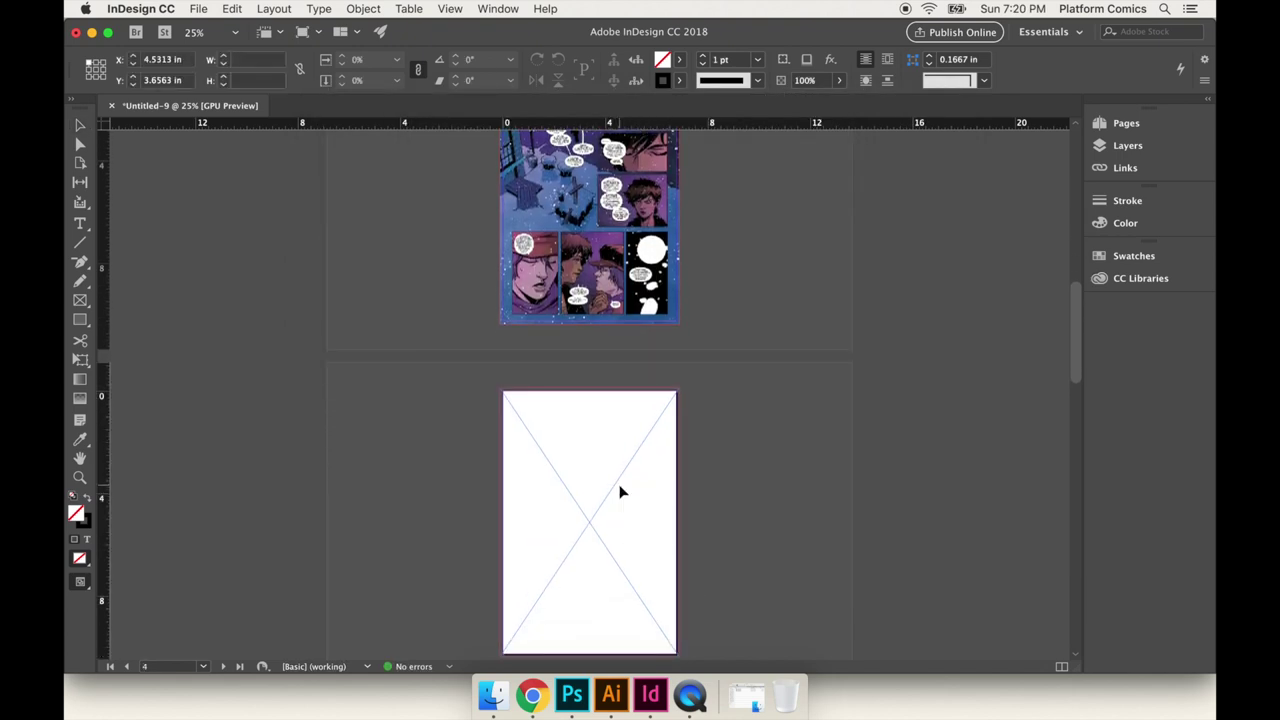
pyautogui.click(622, 490)
pyautogui.scroll(-1, 690, 460)
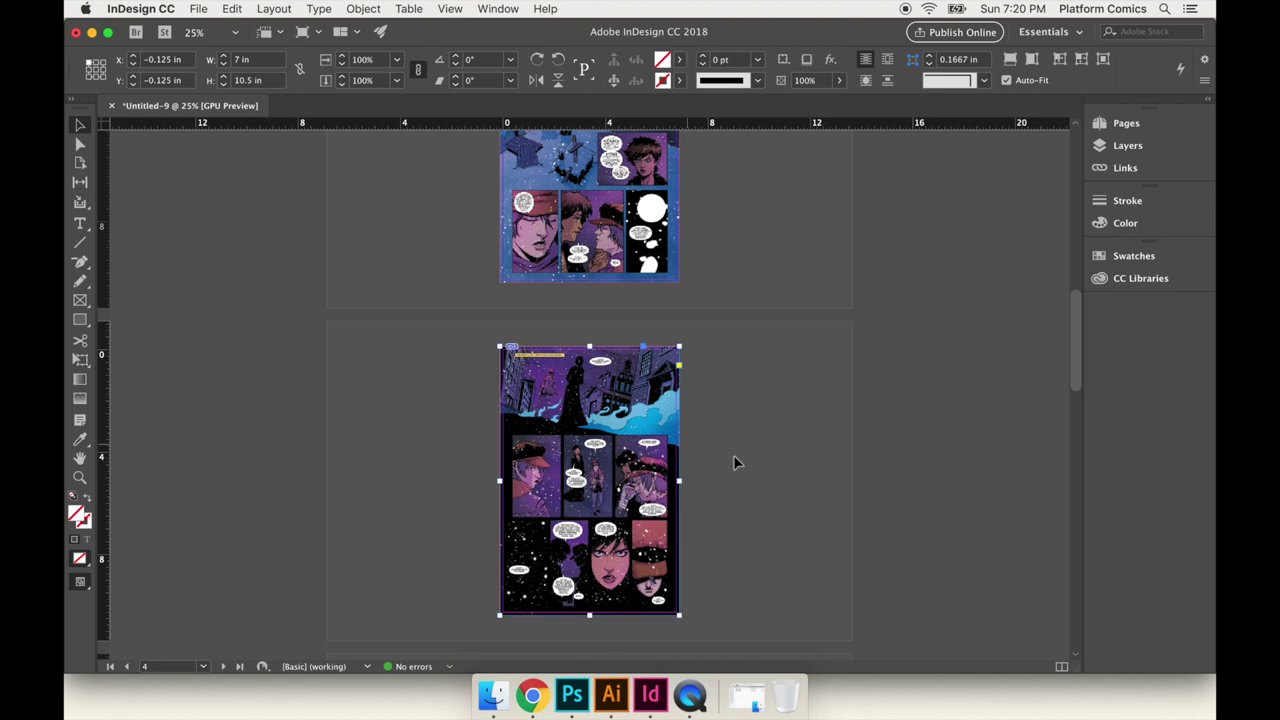
pyautogui.press('super+equal')
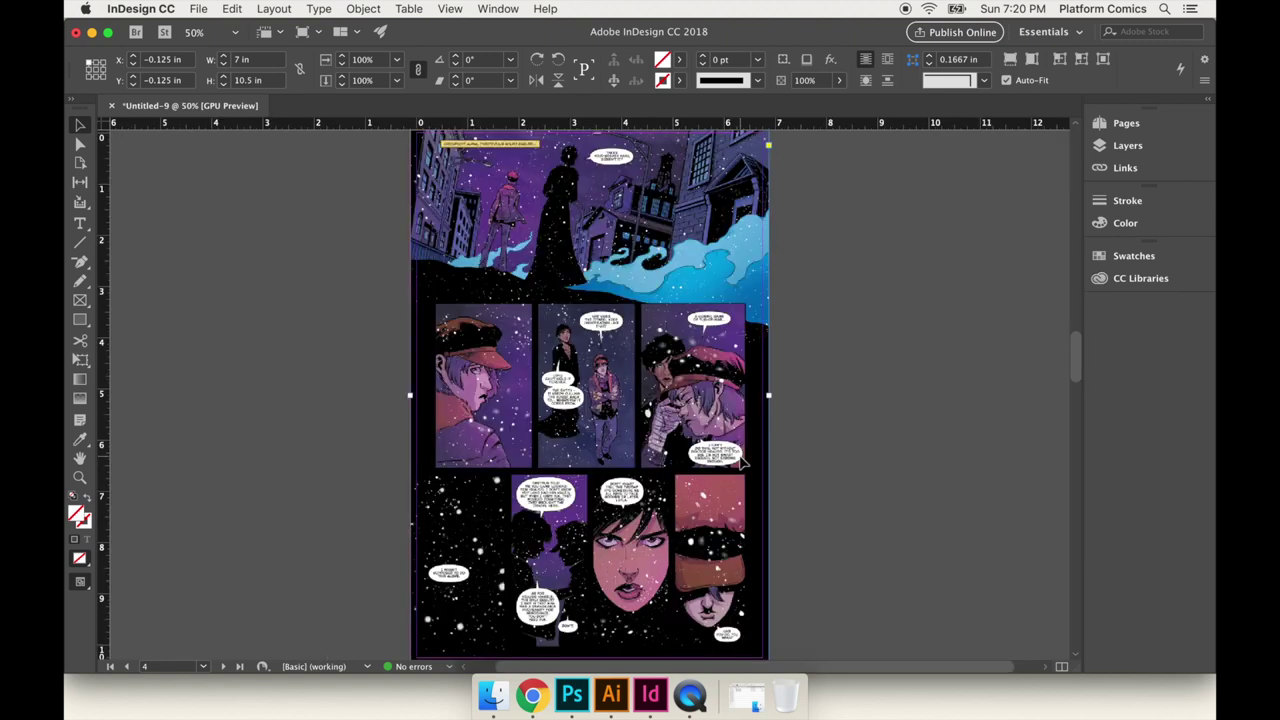
# Zoom in to 75% and move the page 4 comic image so its top sits at Y 0 in.
pyautogui.click(588, 390)
pyautogui.scroll(1, 588, 390)
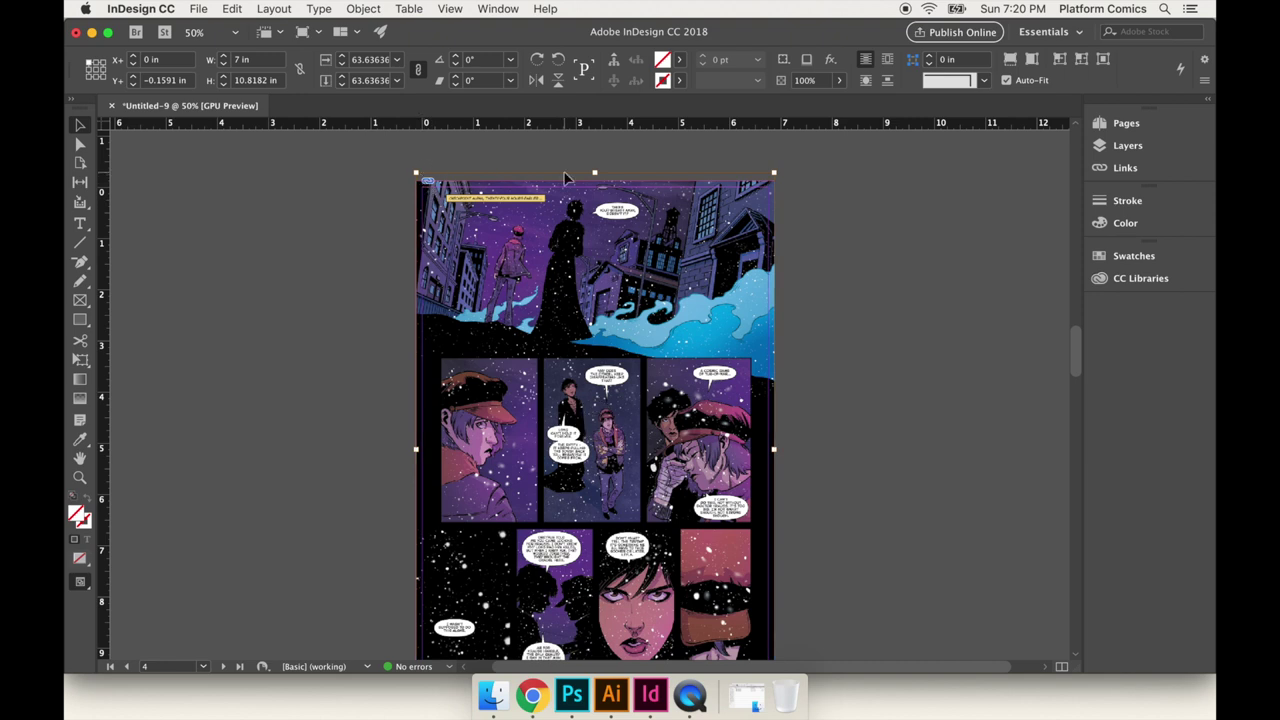
pyautogui.scroll(-5, 596, 412)
pyautogui.press('super+equal')
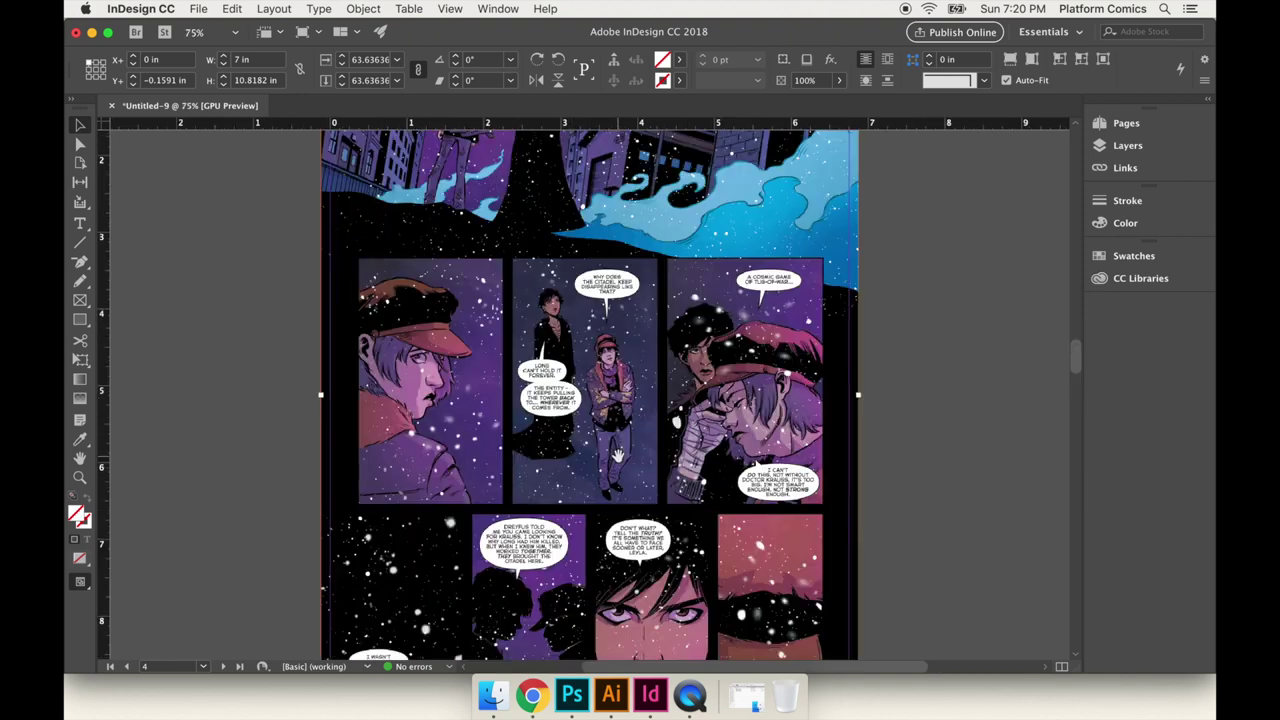
pyautogui.scroll(-8, 610, 440)
pyautogui.scroll(1, 623, 427)
pyautogui.scroll(-3, 650, 415)
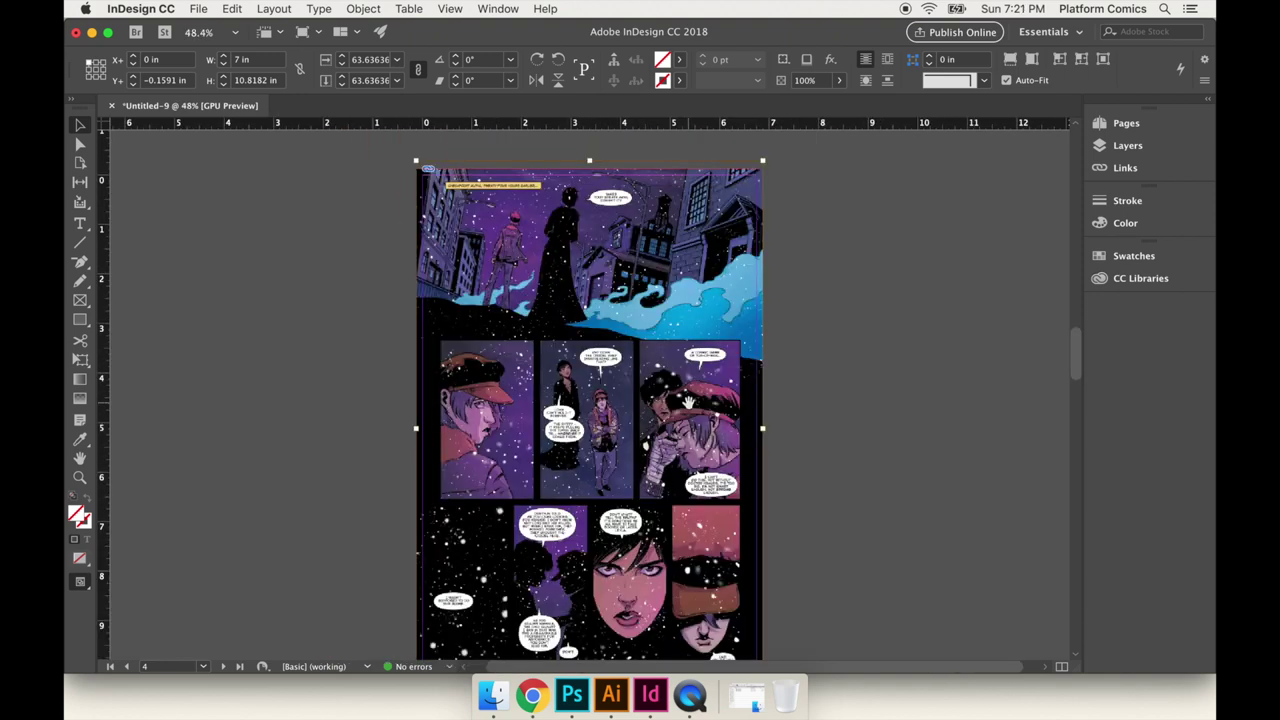
pyautogui.scroll(-2, 666, 401)
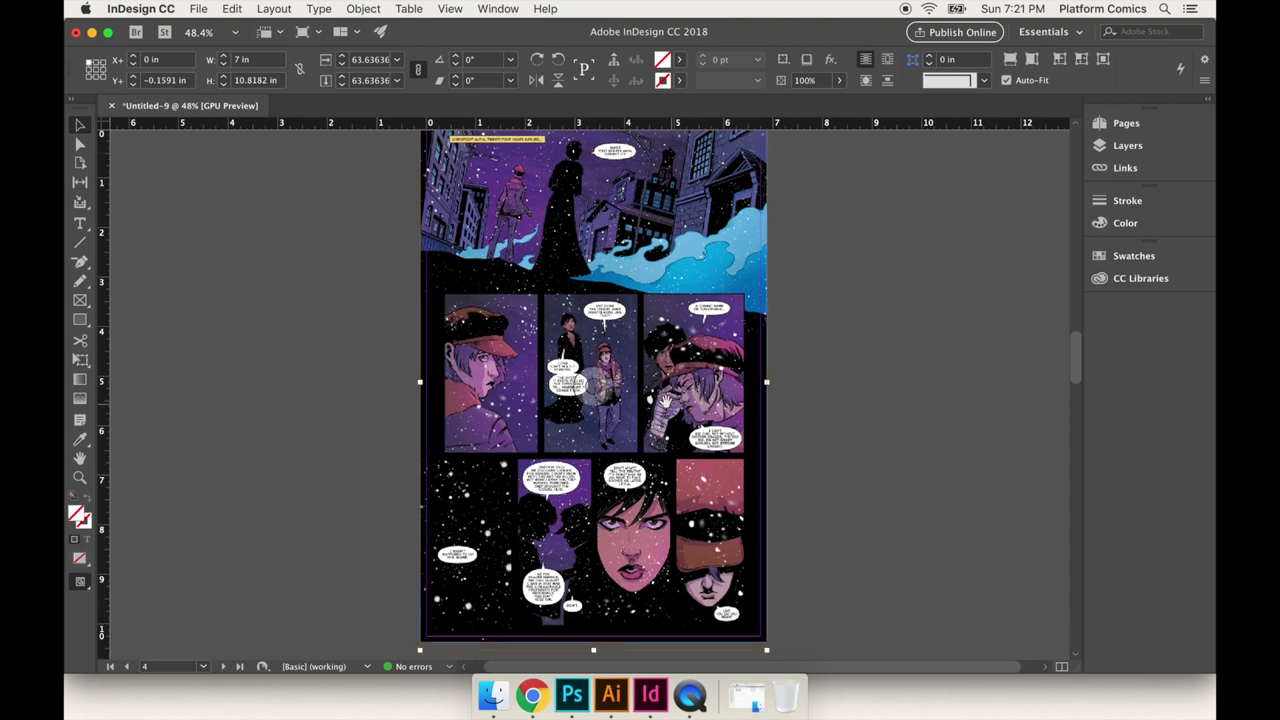
pyautogui.press('super+equal')
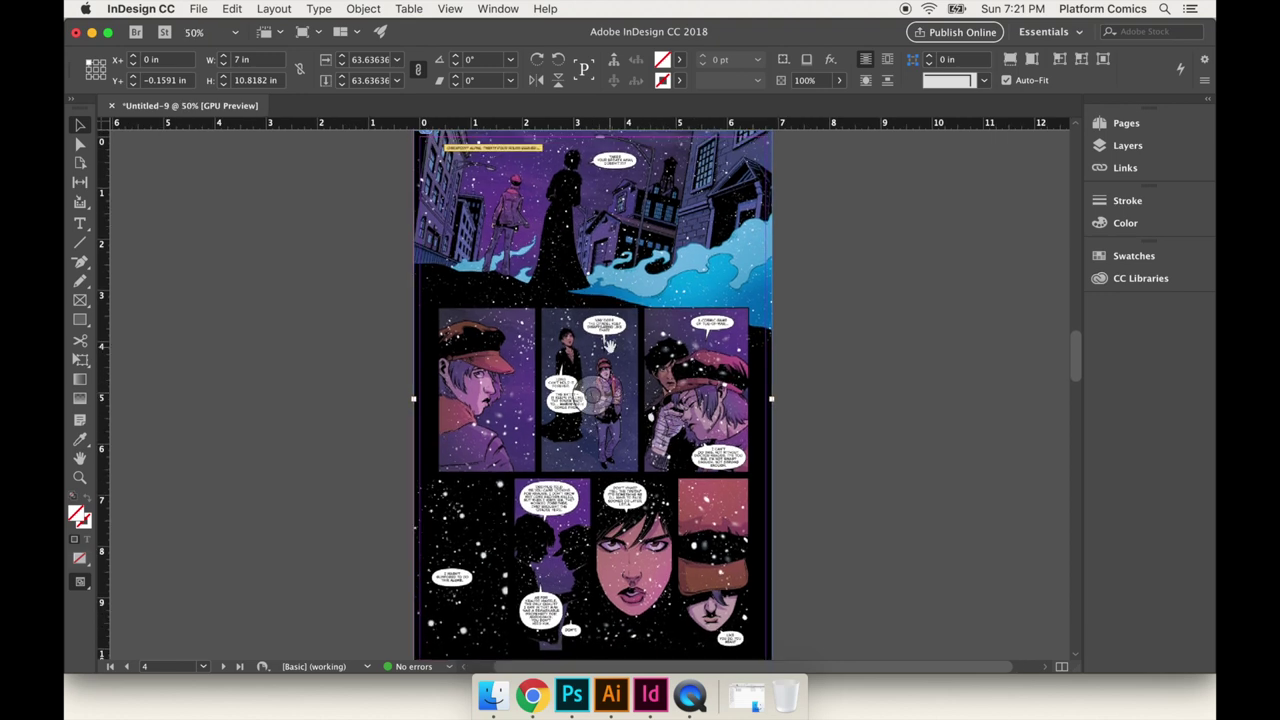
pyautogui.scroll(1, 607, 344)
pyautogui.scroll(-5, 607, 400)
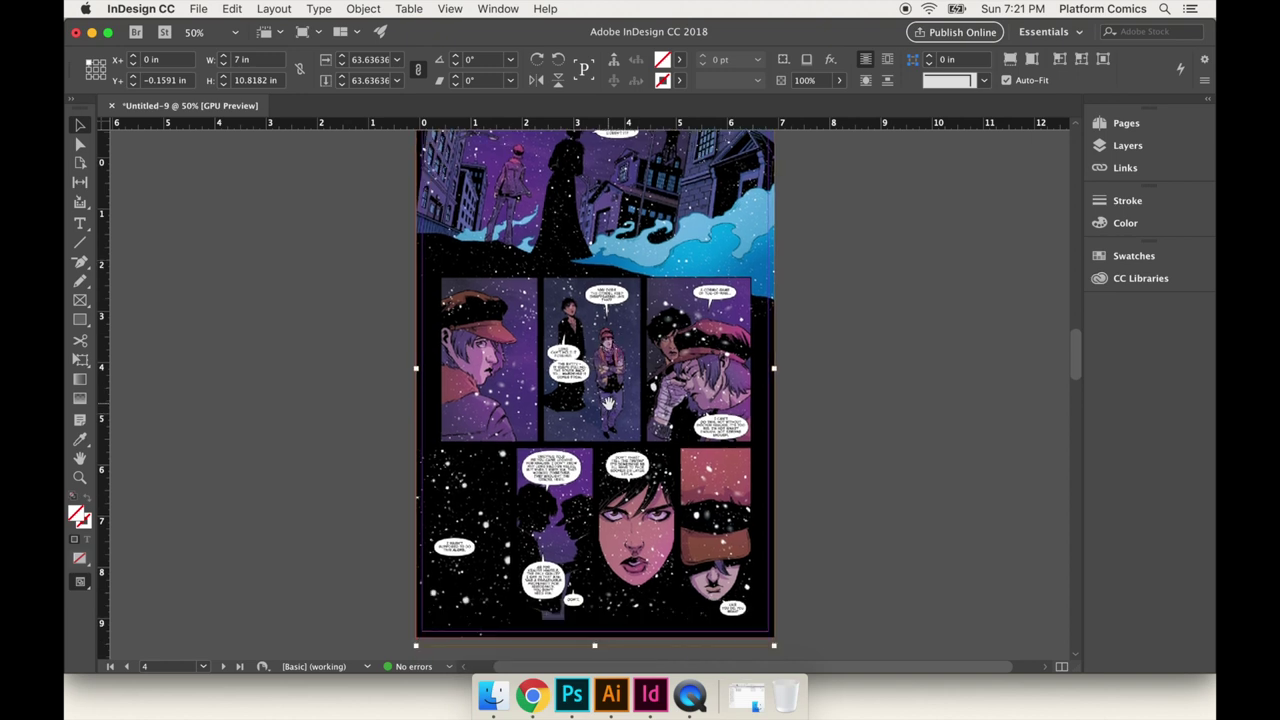
pyautogui.press('super+equal')
pyautogui.scroll(-5, 660, 460)
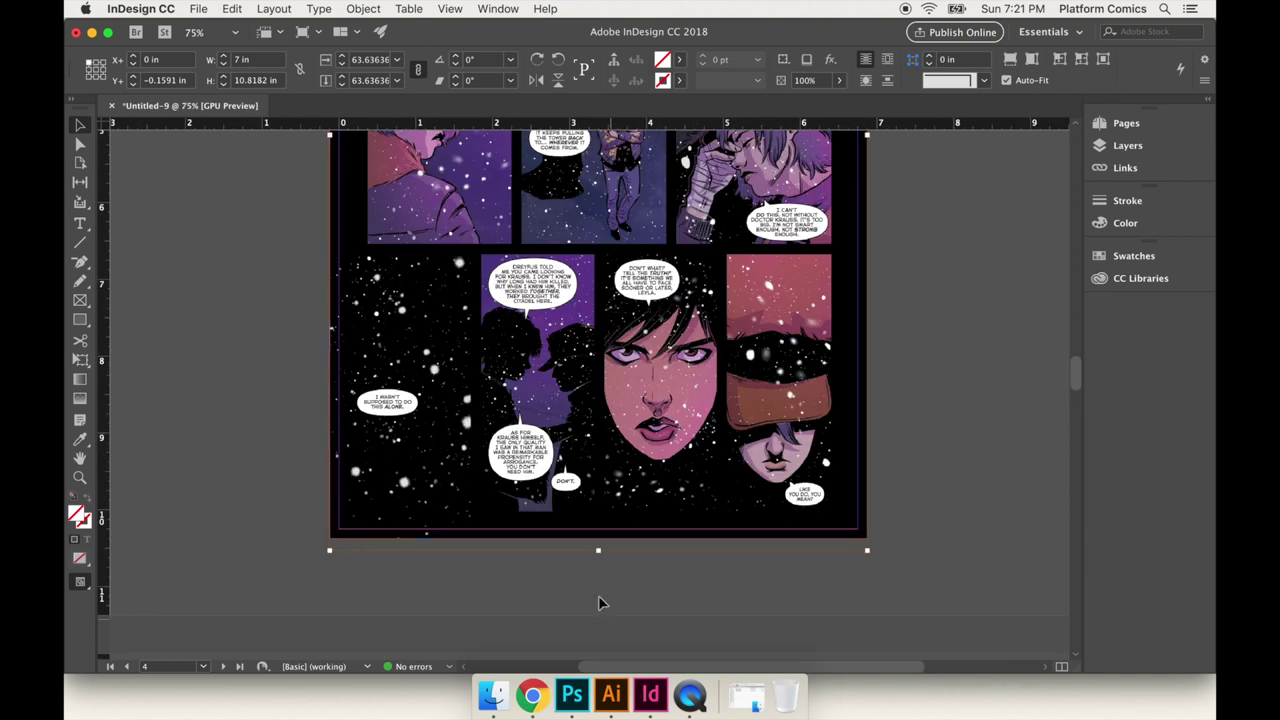
pyautogui.scroll(8, 730, 524)
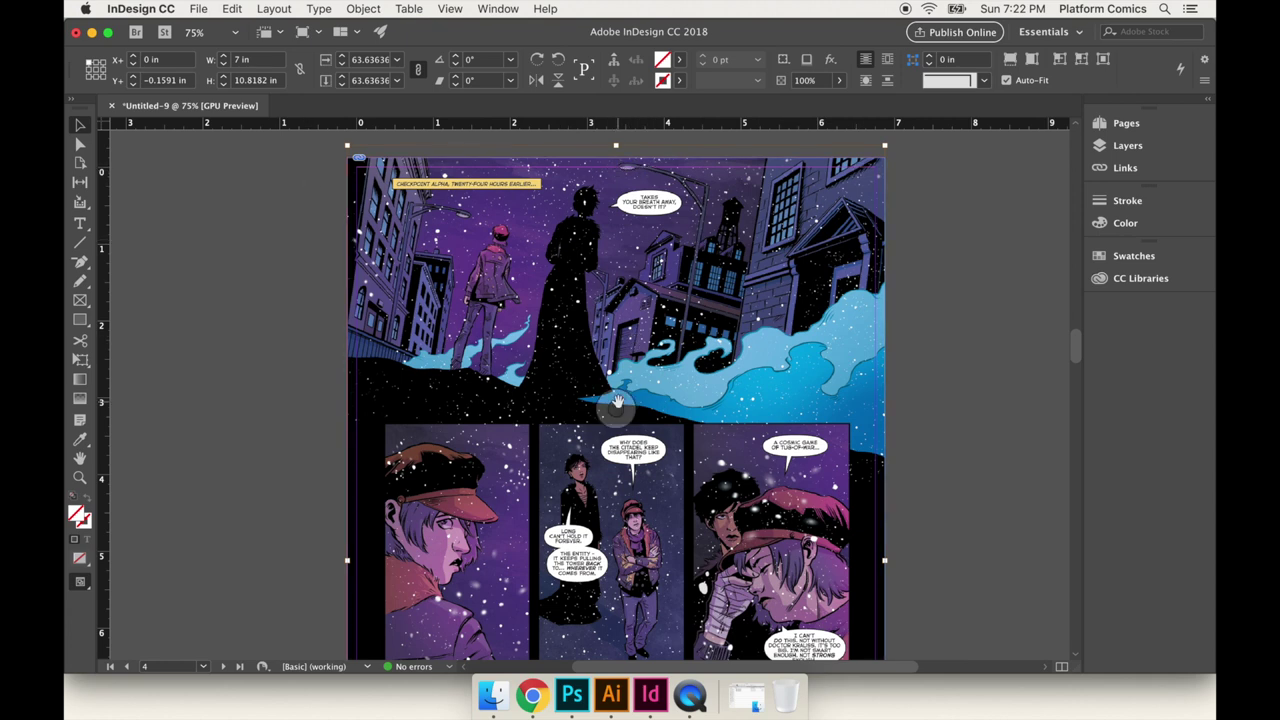
pyautogui.moveTo(617, 402); pyautogui.dragTo(617, 414)
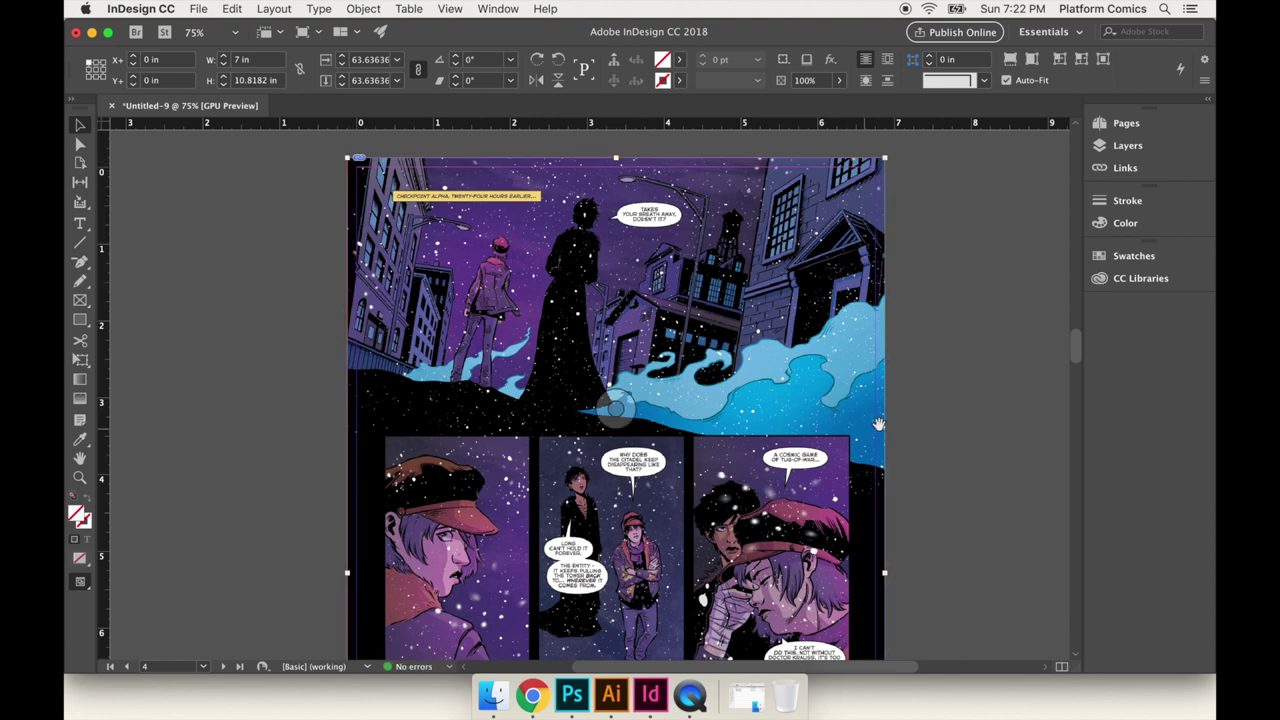
# Scroll down to the blank page 5 at 25% zoom.
pyautogui.scroll(-10, 711, 457)
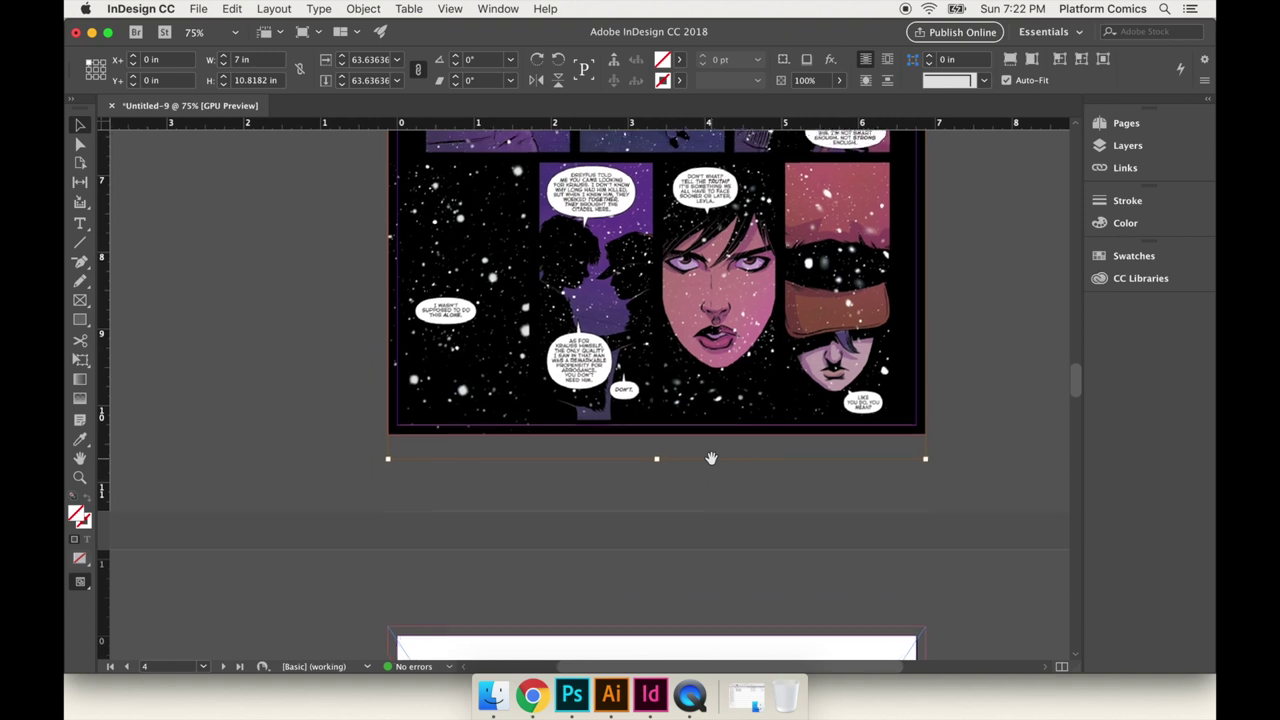
pyautogui.scroll(2, 645, 470)
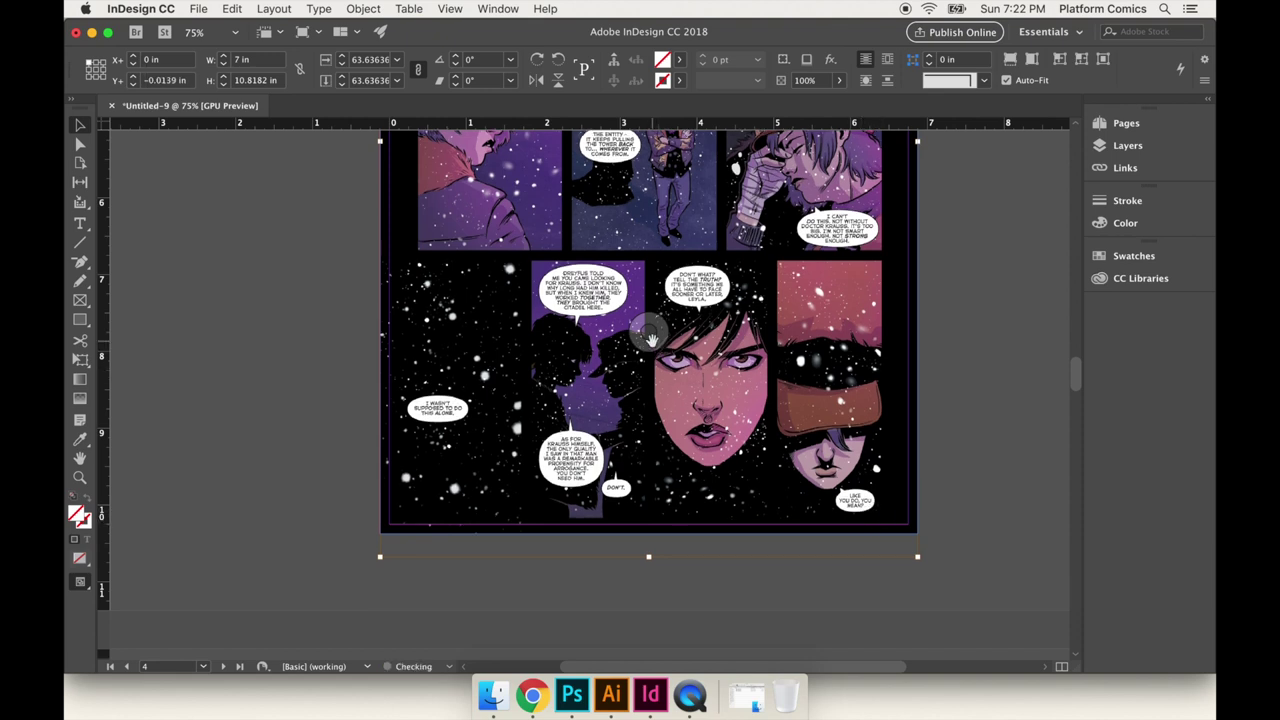
pyautogui.scroll(10, 651, 340)
pyautogui.scroll(5, 651, 340)
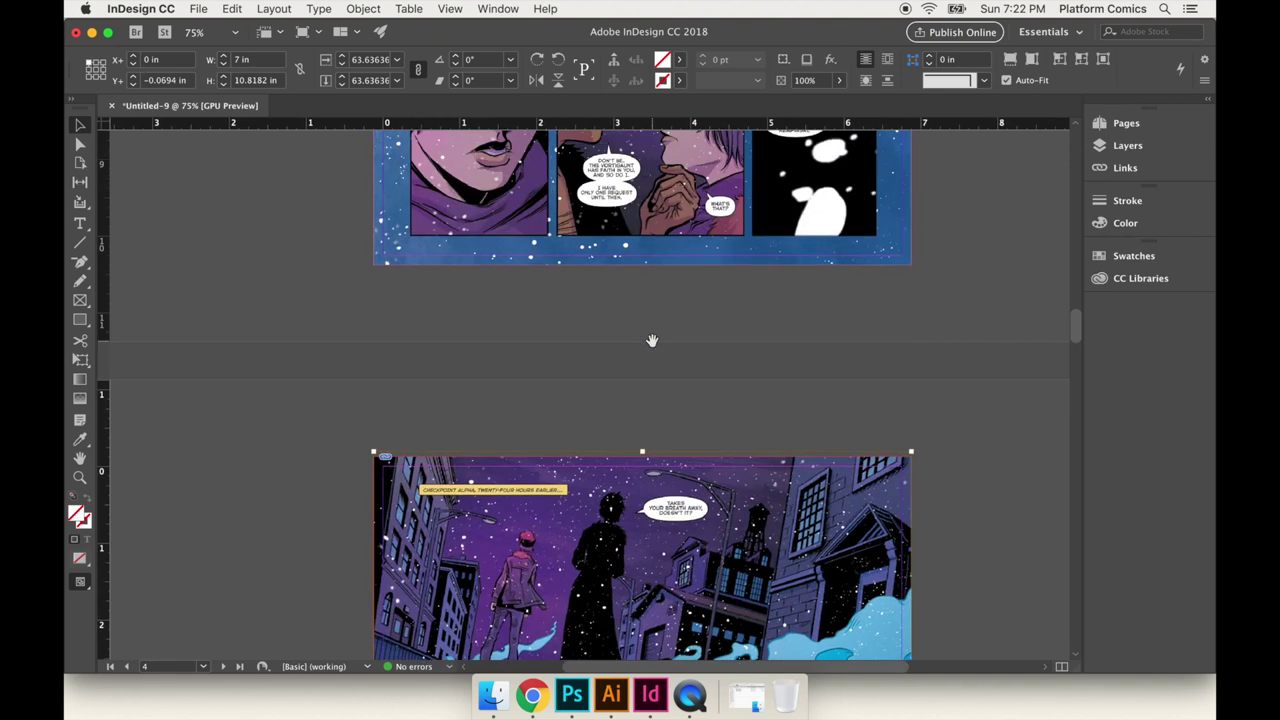
pyautogui.scroll(-4, 651, 340)
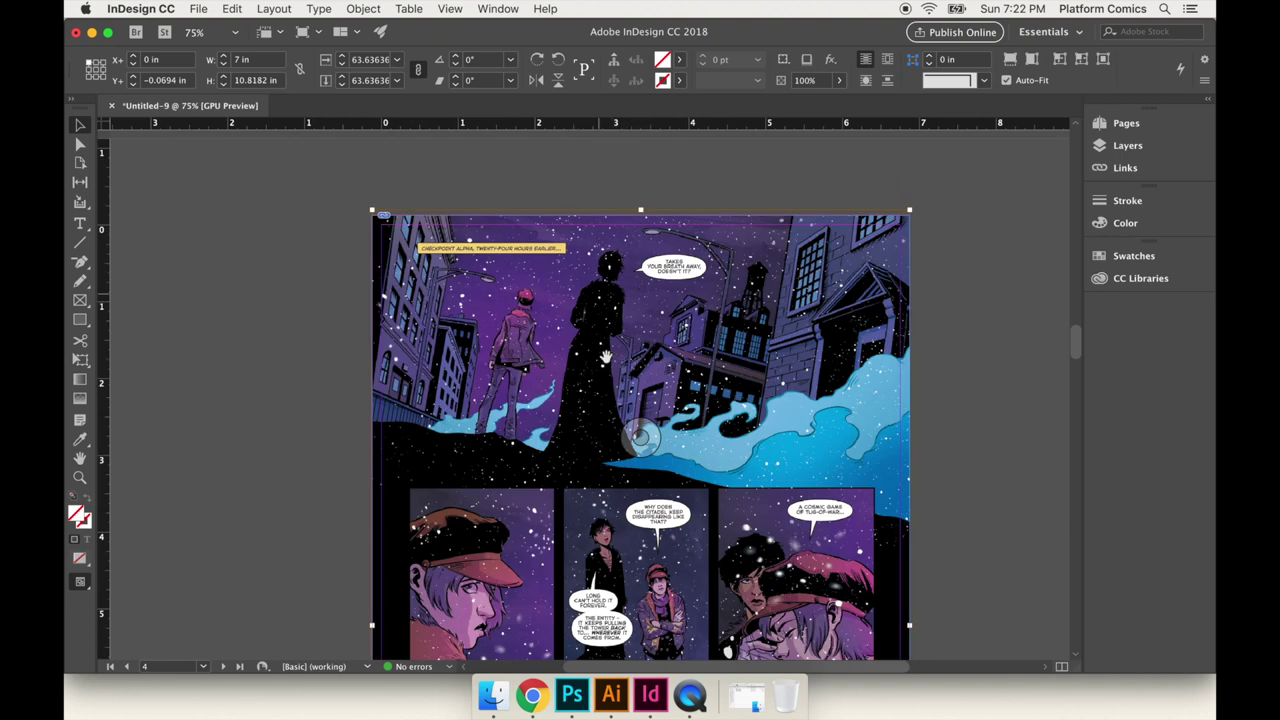
pyautogui.scroll(-15, 643, 440)
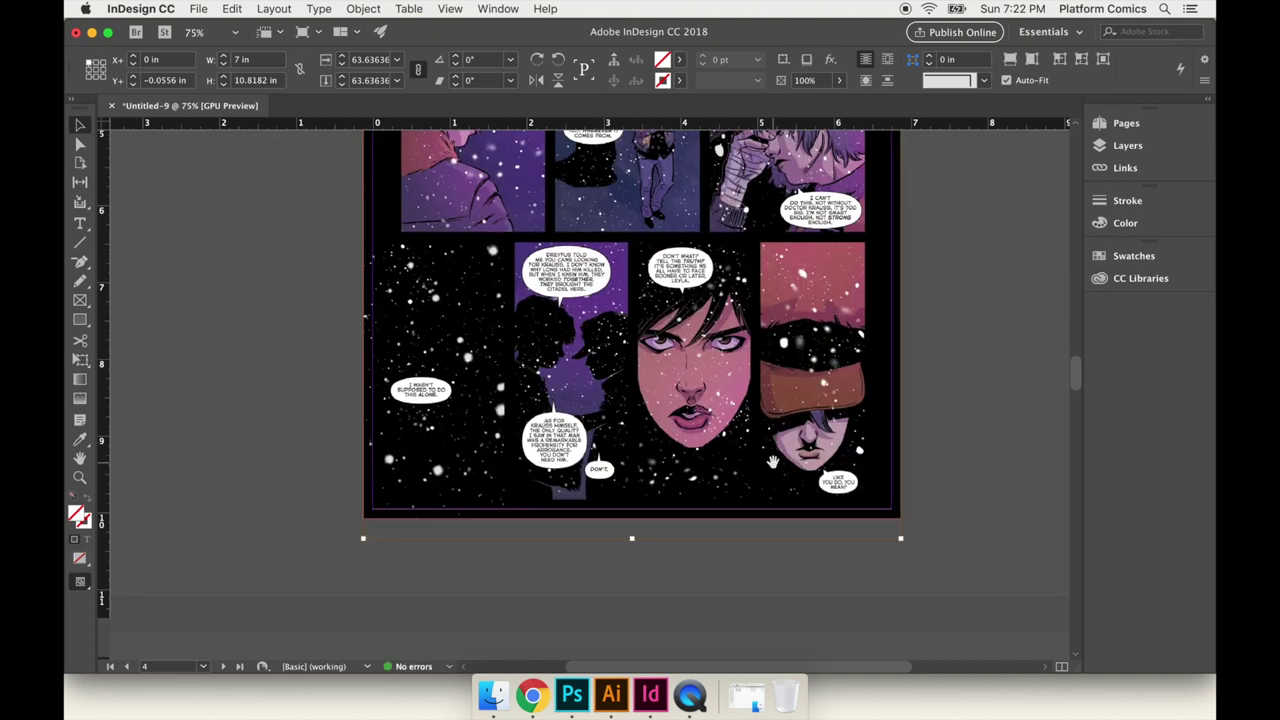
pyautogui.press('super+minus')
pyautogui.press('super+minus')
pyautogui.press('super+minus')
pyautogui.press('super+minus')
pyautogui.scroll(-3, 773, 468)
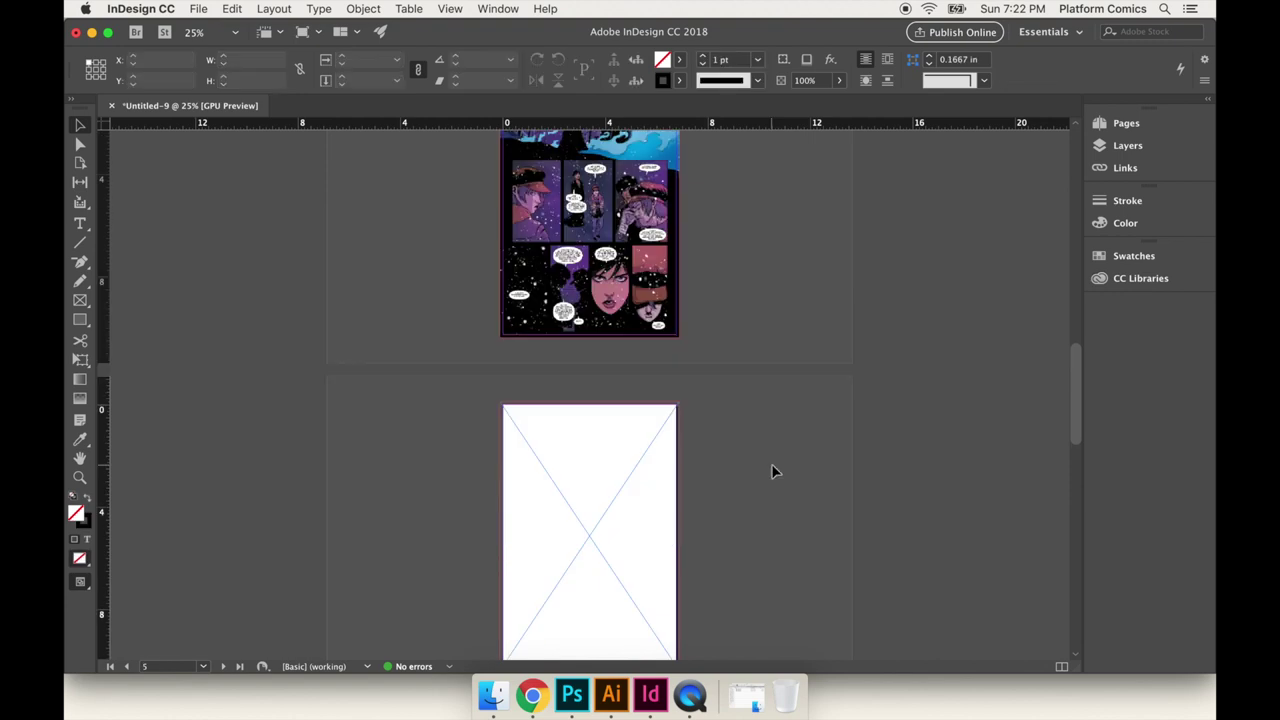
# Place APW_05_05_Wide.tif into the blank page's frame and zoom in on it.
pyautogui.scroll(-3, 771, 471)
pyautogui.press('super+d')
pyautogui.click(564, 196)
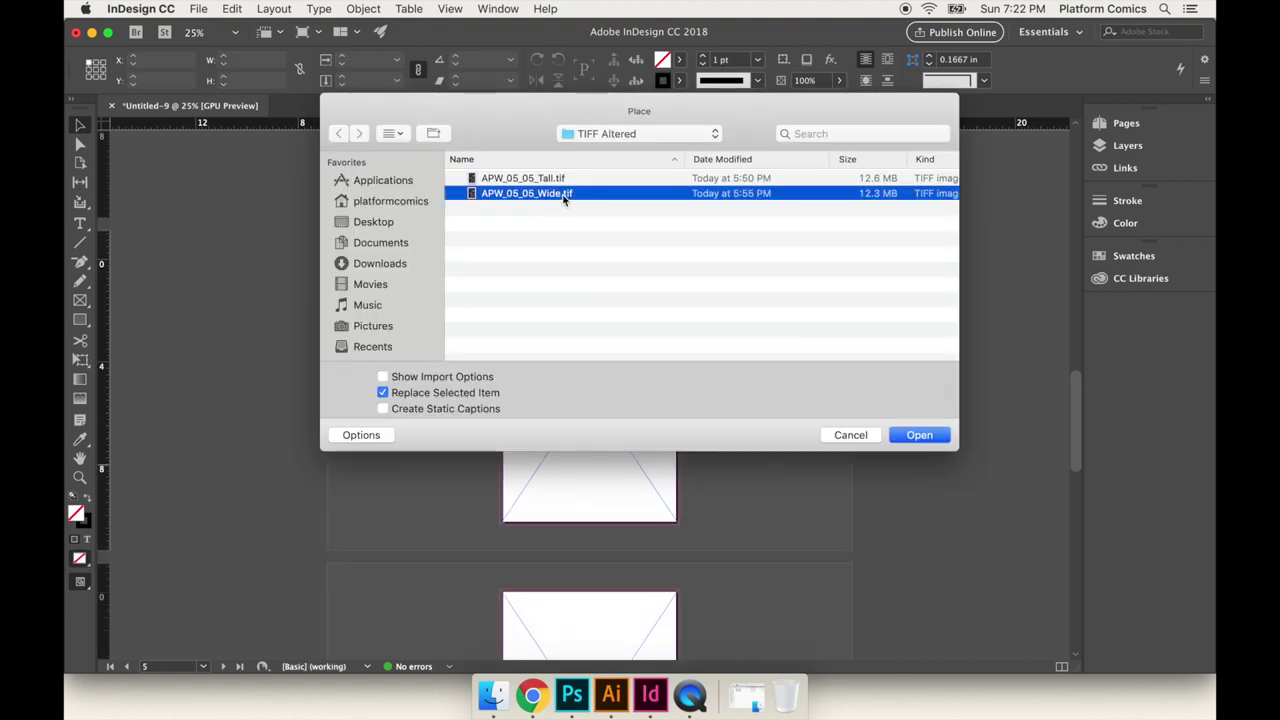
pyautogui.doubleClick(564, 196)
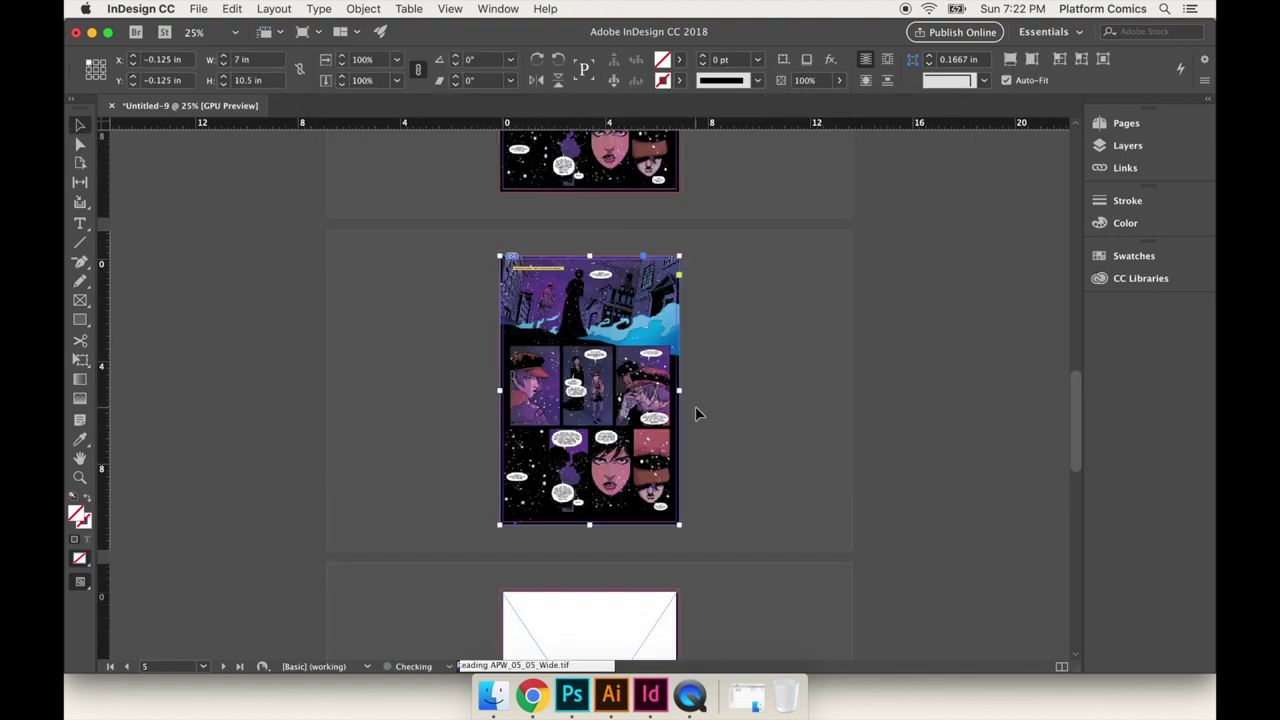
pyautogui.press('super+equal')
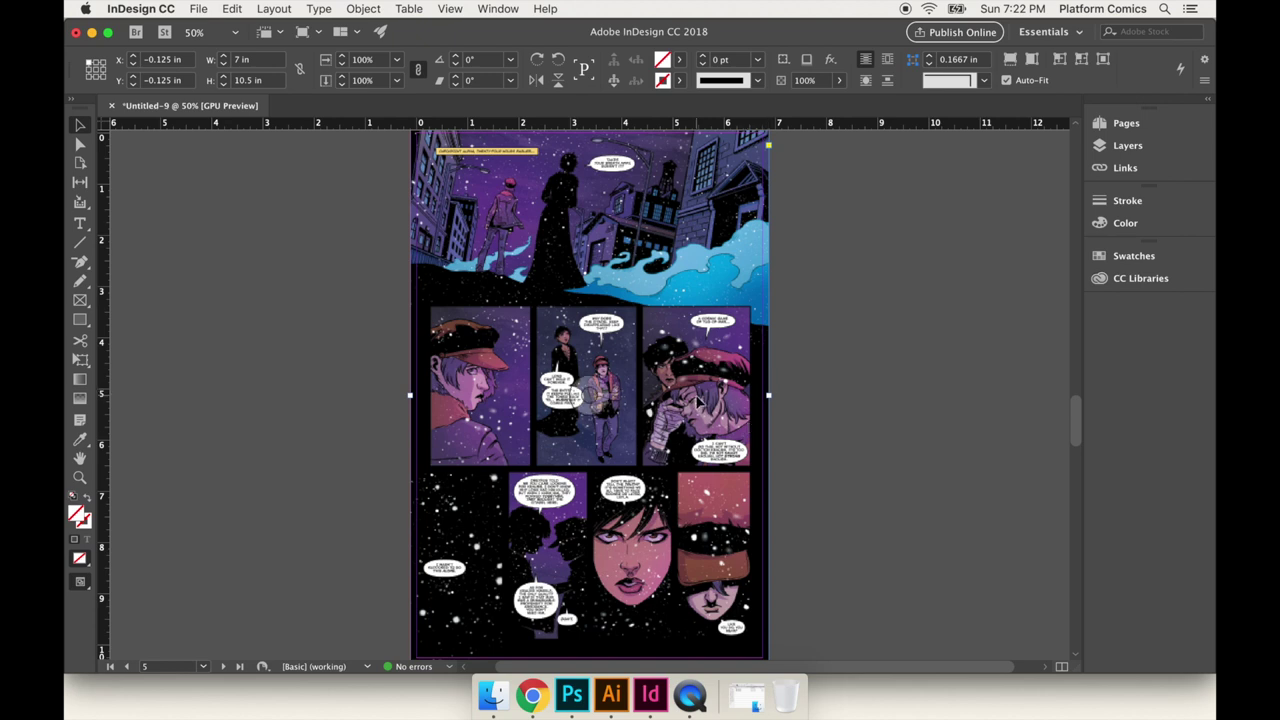
pyautogui.click(594, 396)
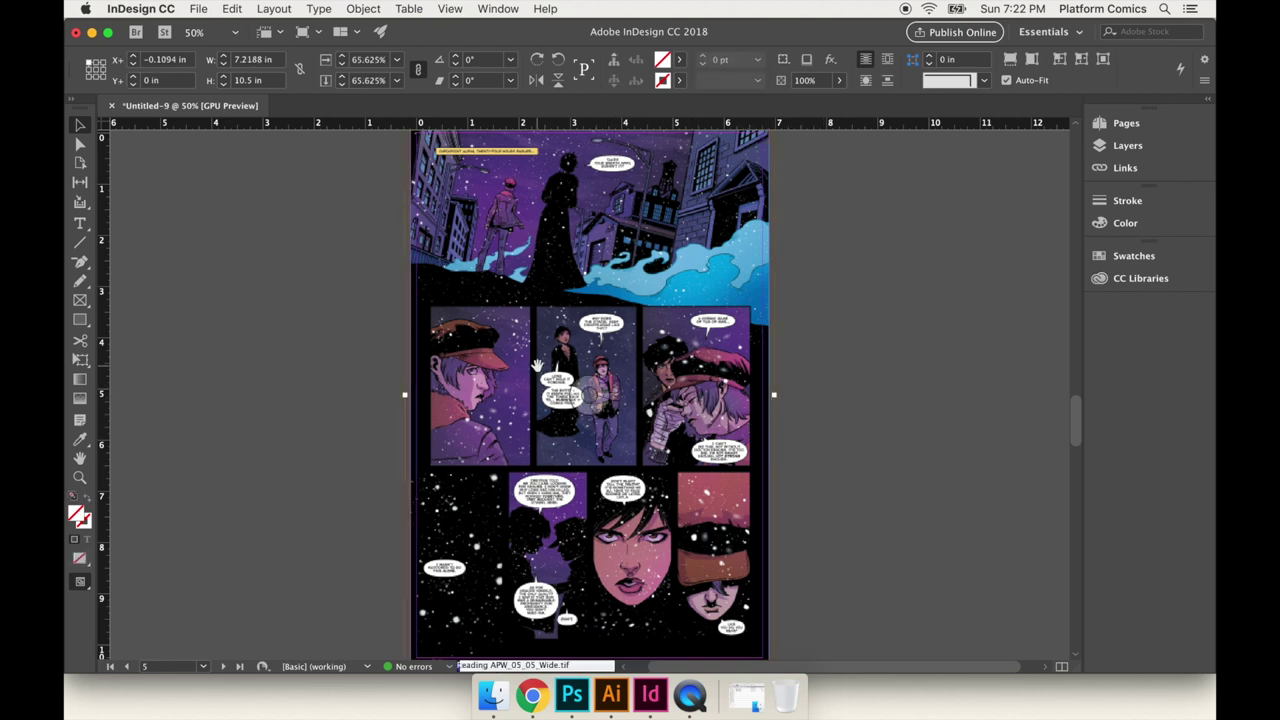
pyautogui.press('super+equal')
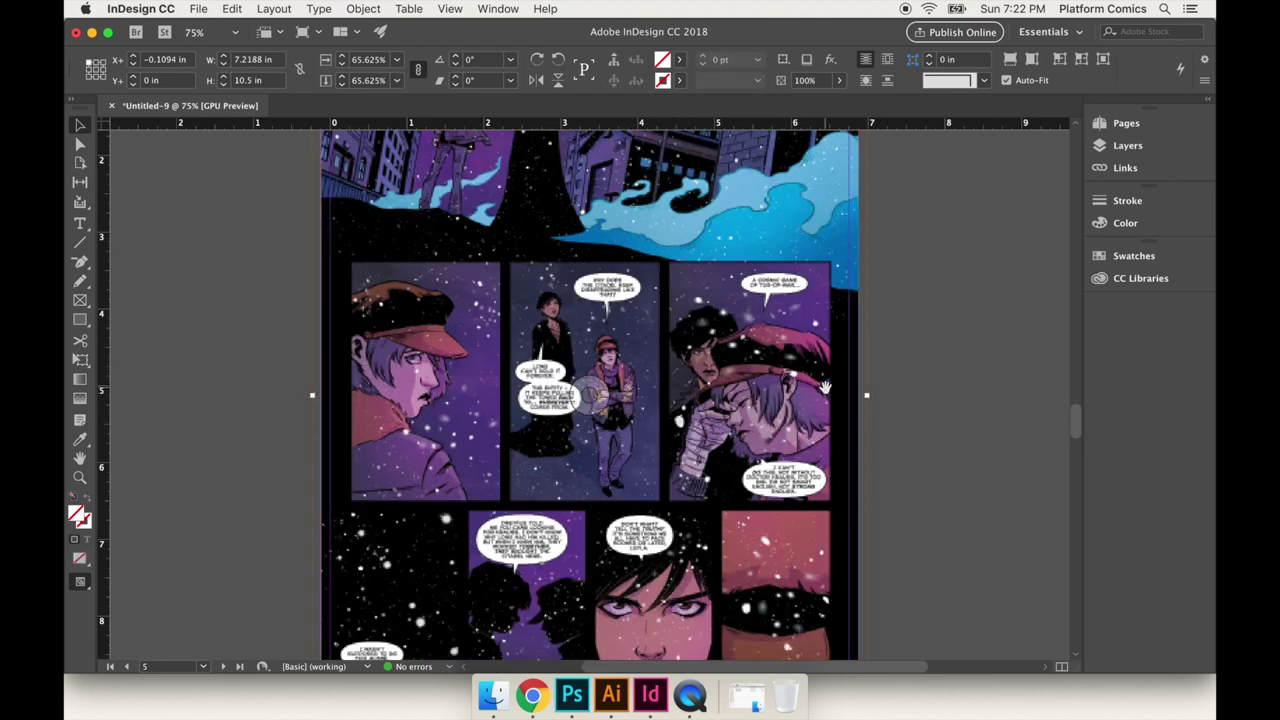
pyautogui.scroll(3, 874, 381)
pyautogui.scroll(-8, 619, 445)
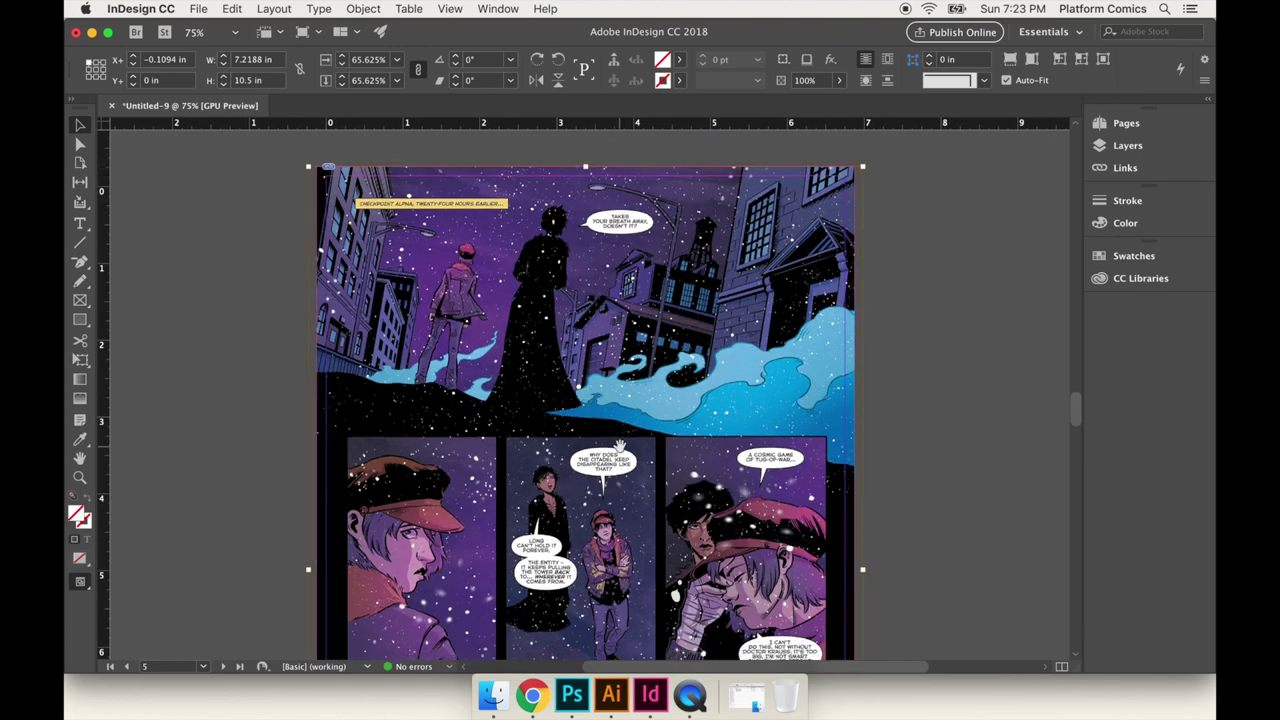
pyautogui.scroll(-4, 586, 300)
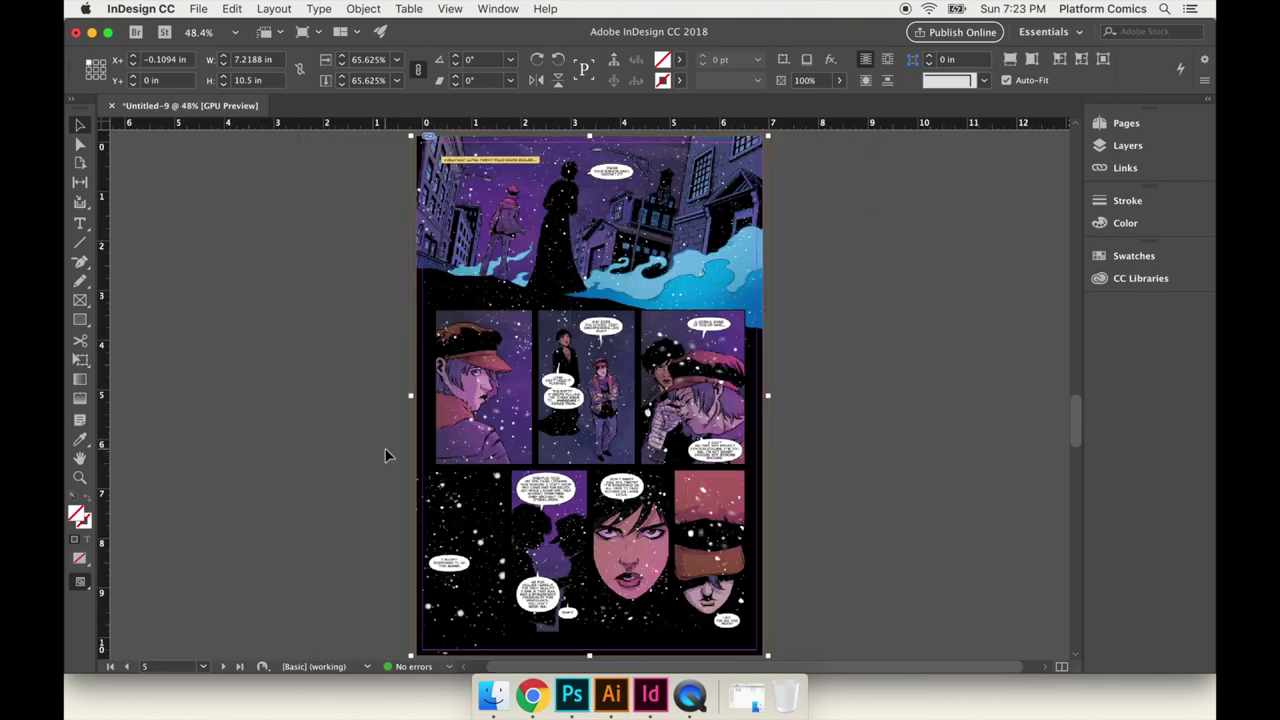
# Nudge the placed art into position and narrow its frame to exactly 7 in wide.
pyautogui.press('super+equal')
pyautogui.press('super+equal')
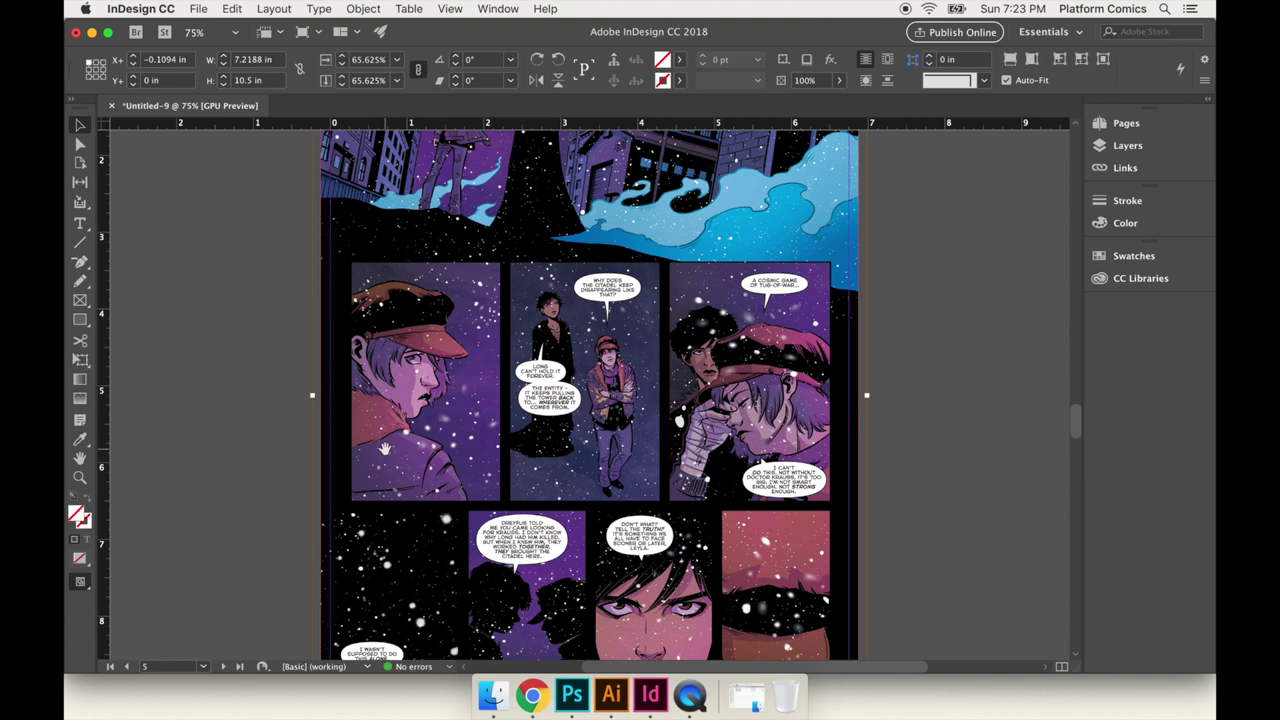
pyautogui.scroll(-3, 580, 395)
pyautogui.scroll(1, 580, 395)
pyautogui.click(572, 395)
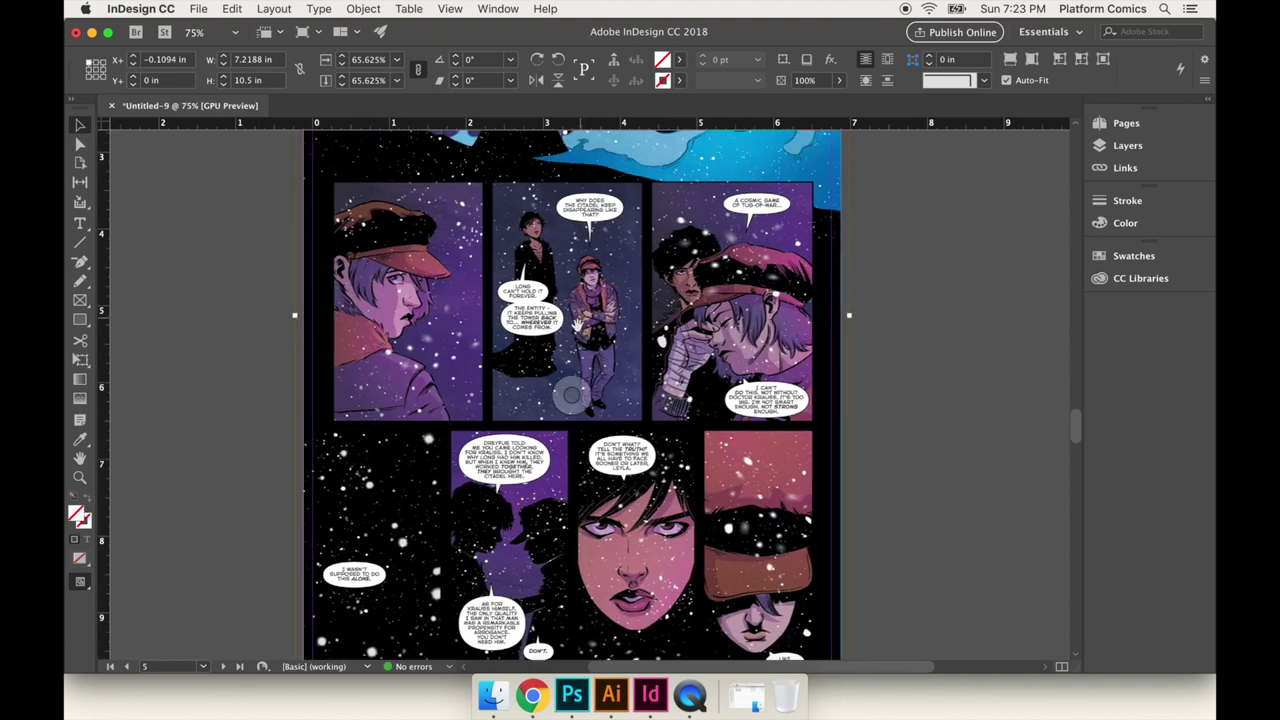
pyautogui.moveTo(598, 405); pyautogui.dragTo(574, 400)
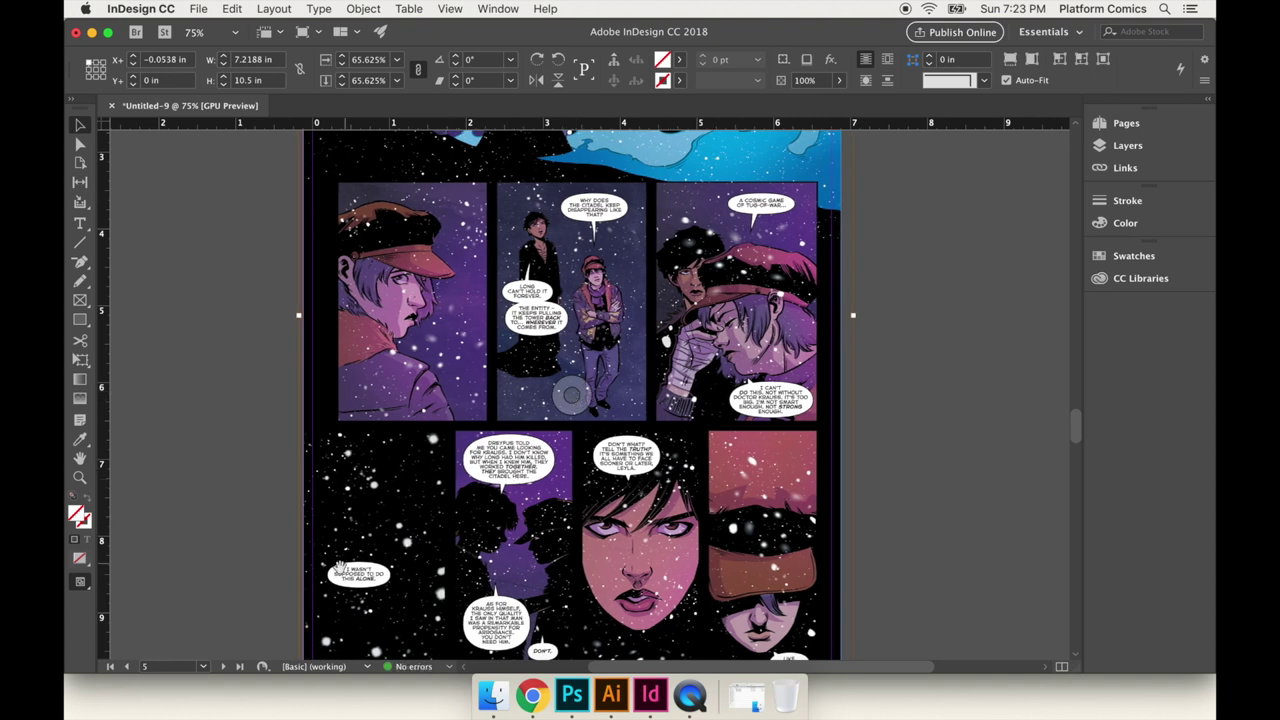
pyautogui.scroll(-5, 878, 351)
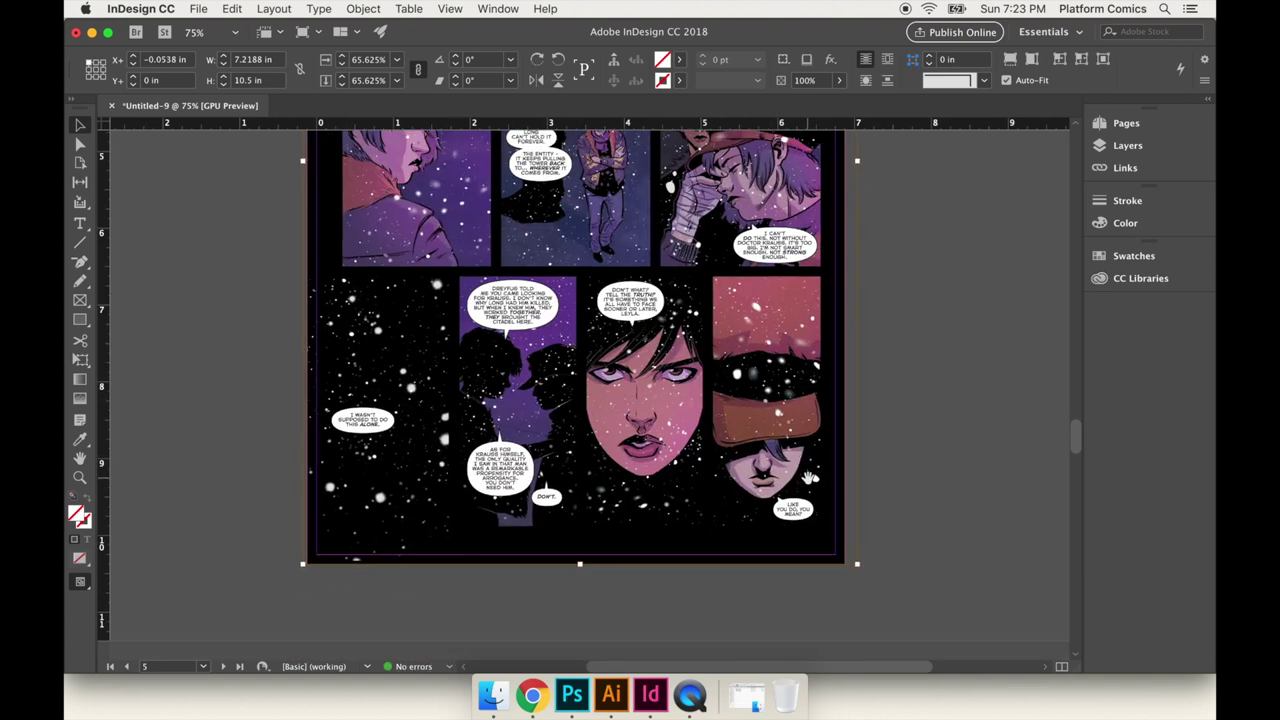
pyautogui.scroll(10, 806, 478)
pyautogui.scroll(3, 824, 224)
pyautogui.moveTo(570, 445); pyautogui.dragTo(571, 441)
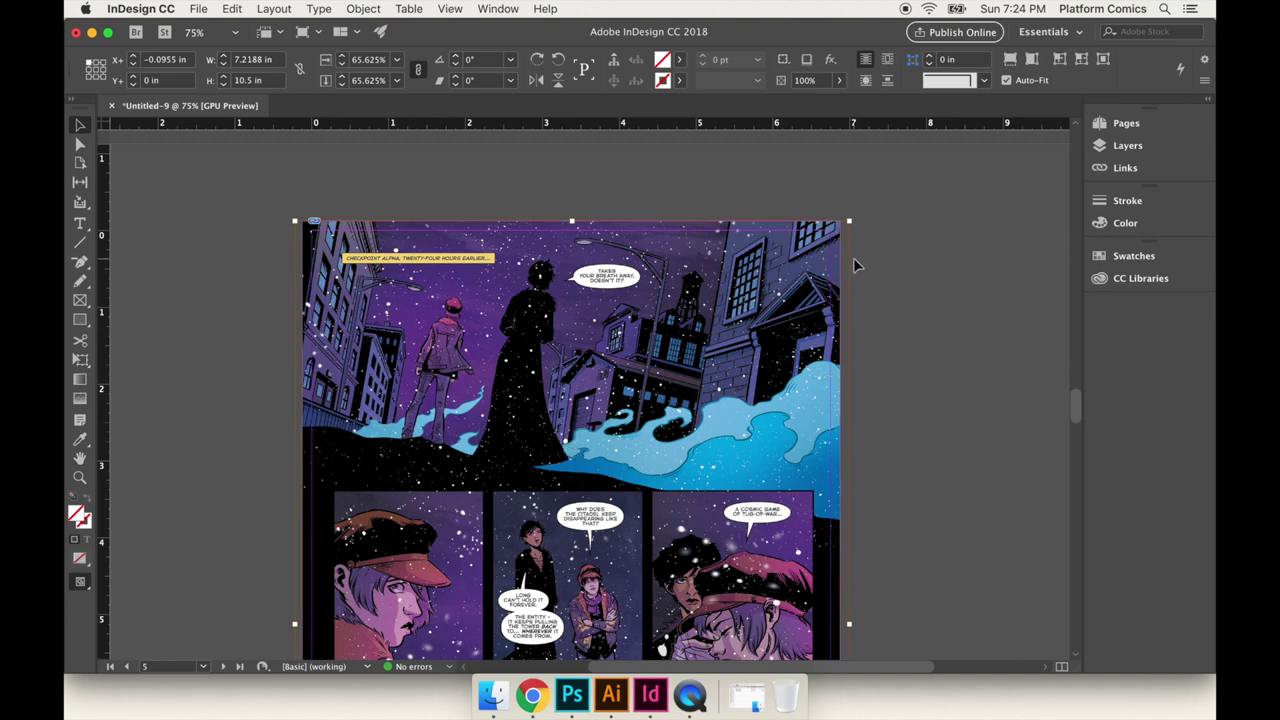
pyautogui.press('Left')
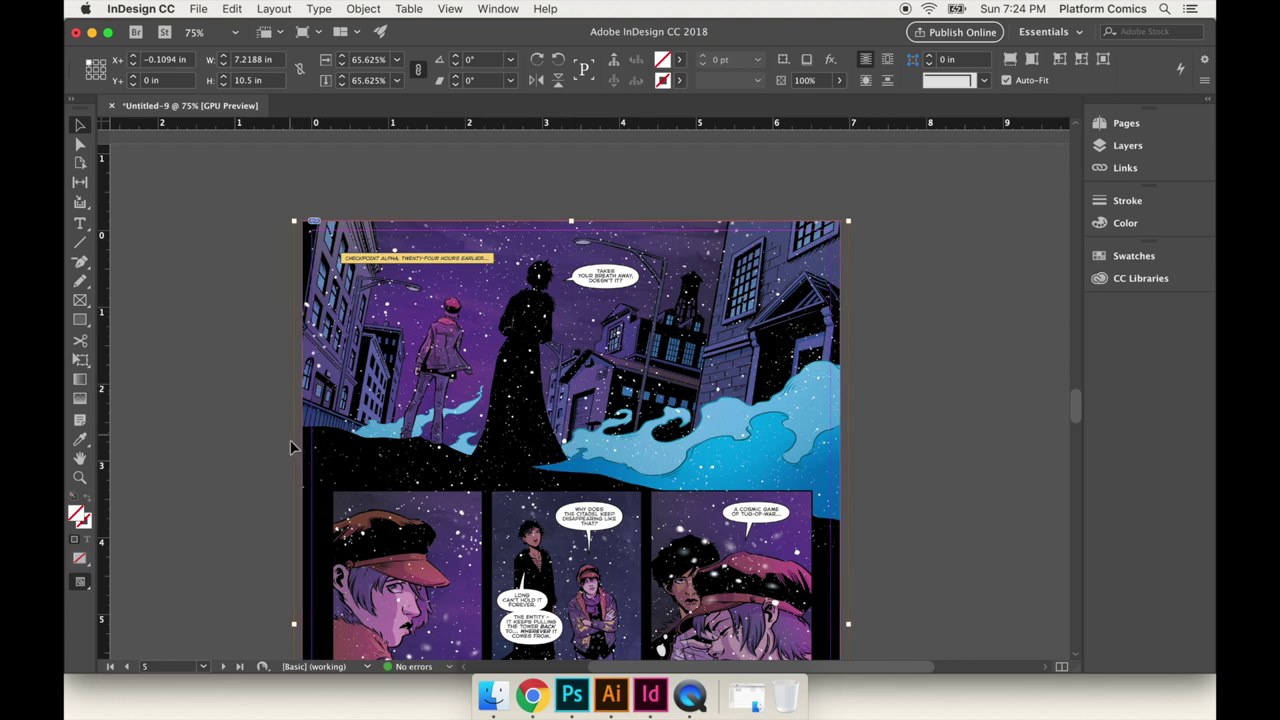
pyautogui.scroll(-2, 887, 540)
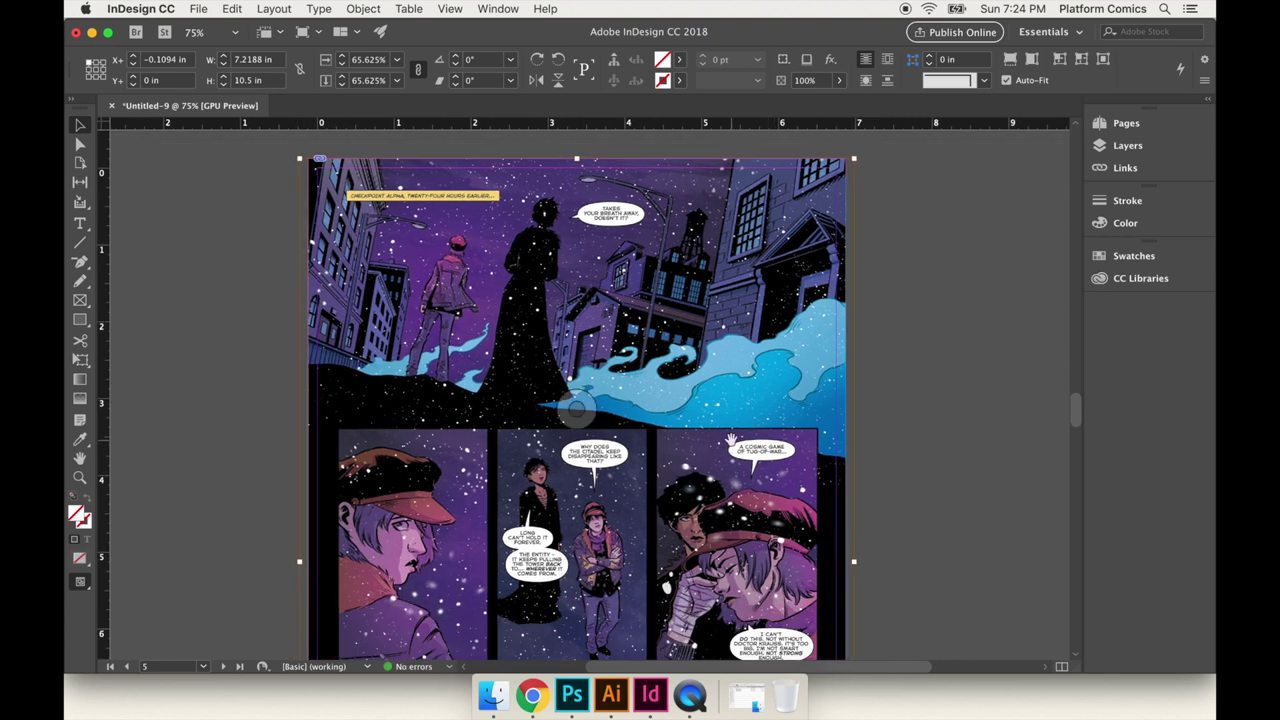
pyautogui.moveTo(855, 562); pyautogui.dragTo(847, 563)
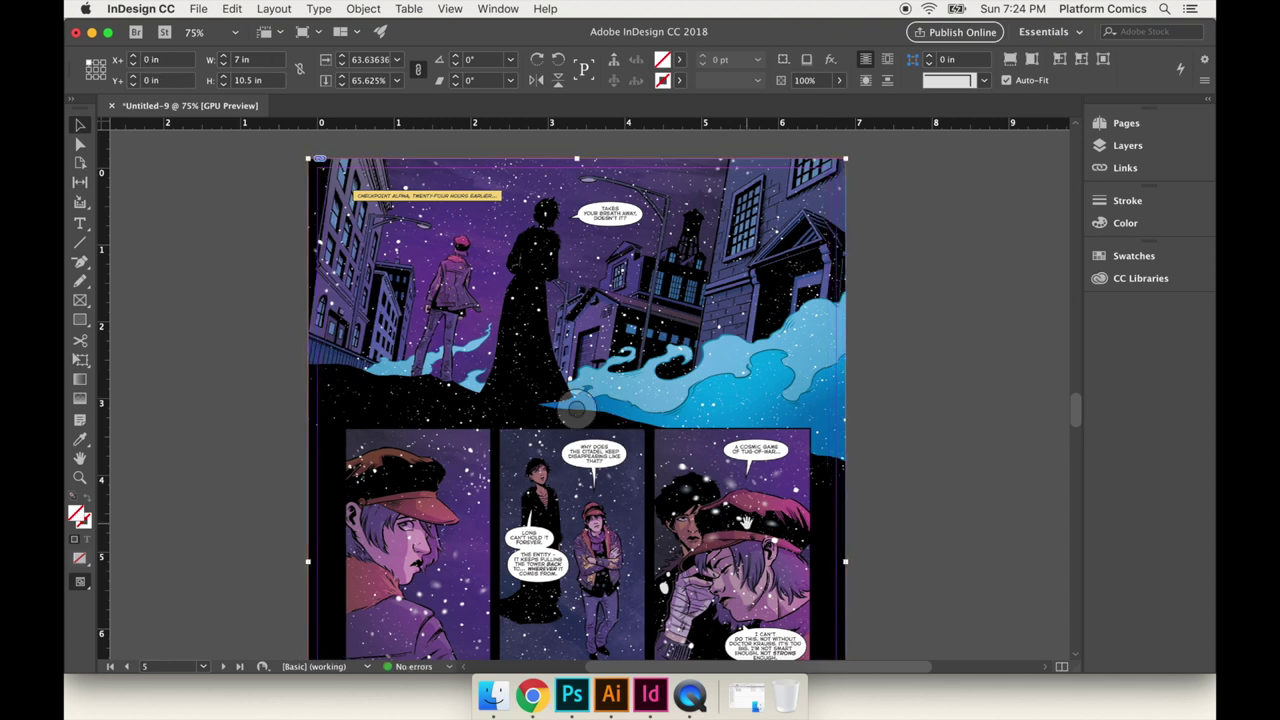
# Test-scale the comic art to fill its frame, then undo the scaling.
pyautogui.scroll(-5, 665, 520)
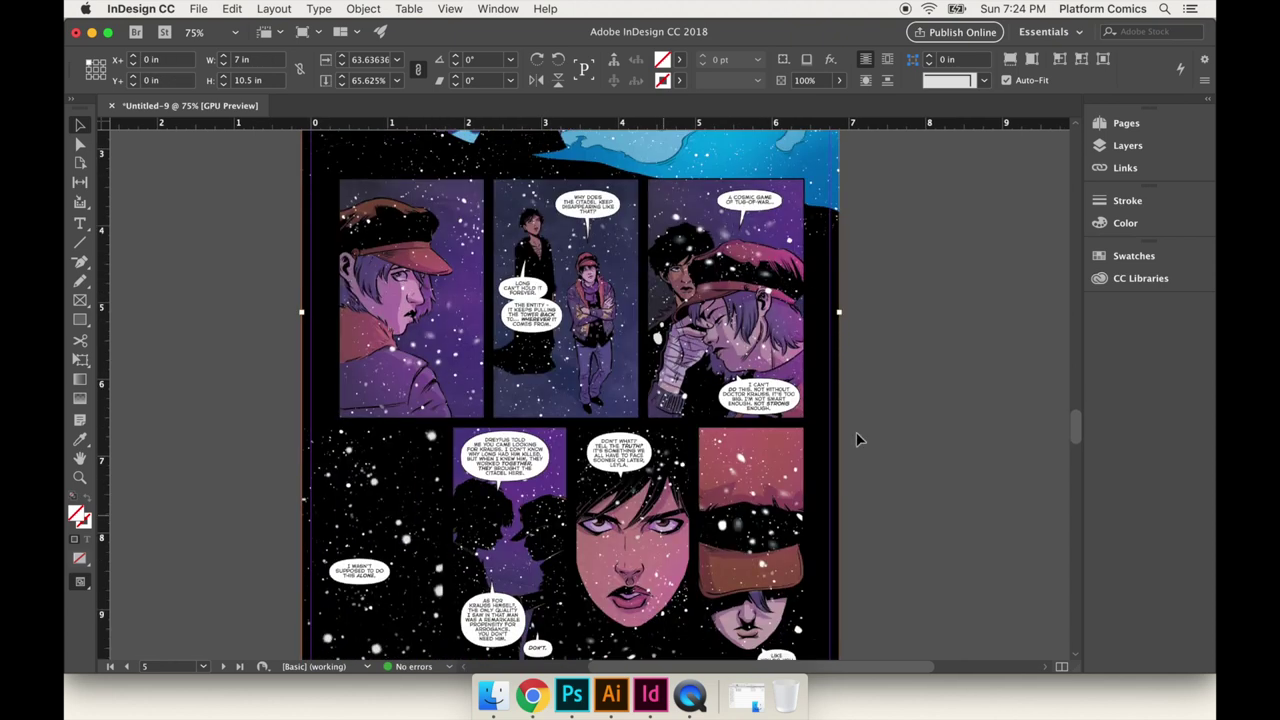
pyautogui.scroll(2, 530, 265)
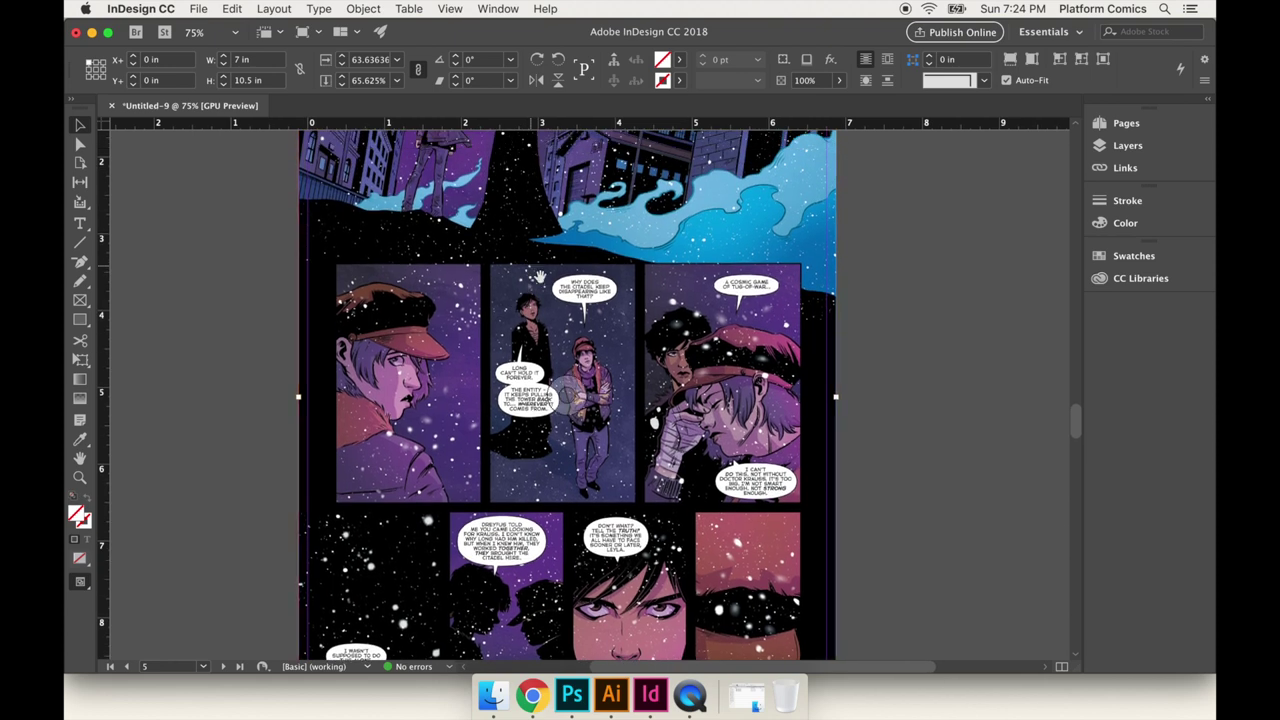
pyautogui.scroll(2, 600, 330)
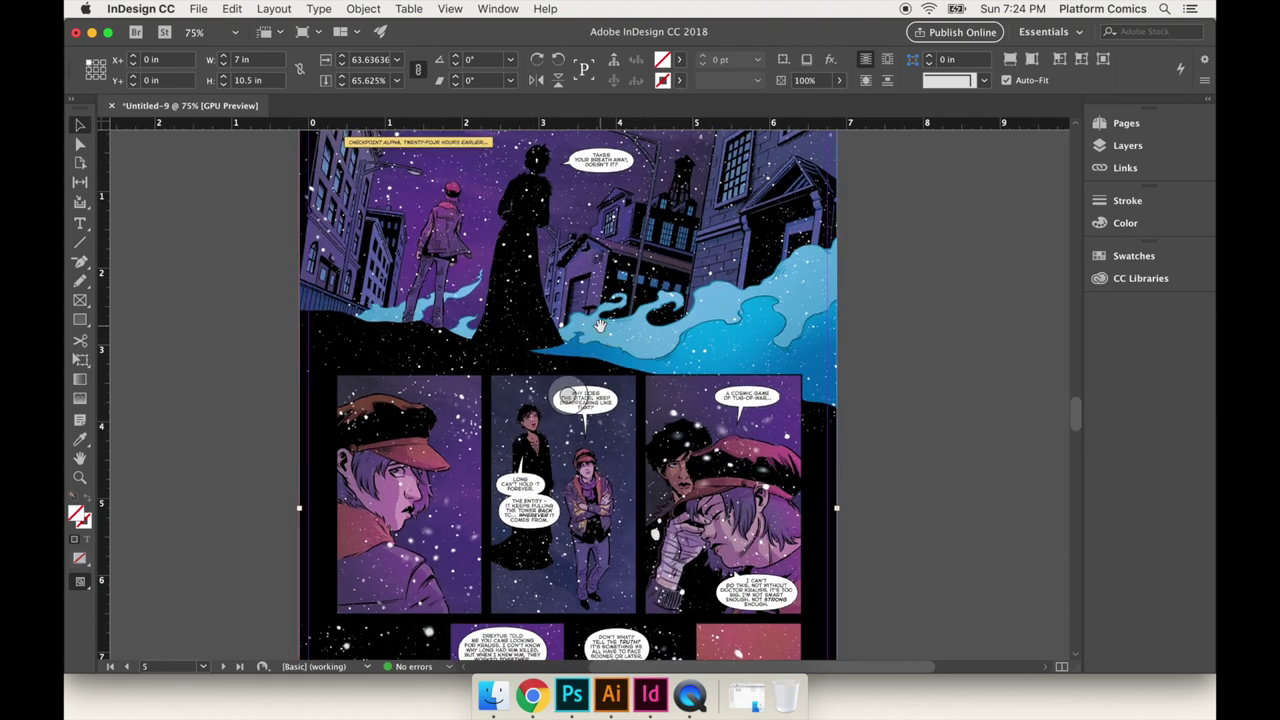
pyautogui.scroll(-5, 605, 335)
pyautogui.scroll(7, 600, 325)
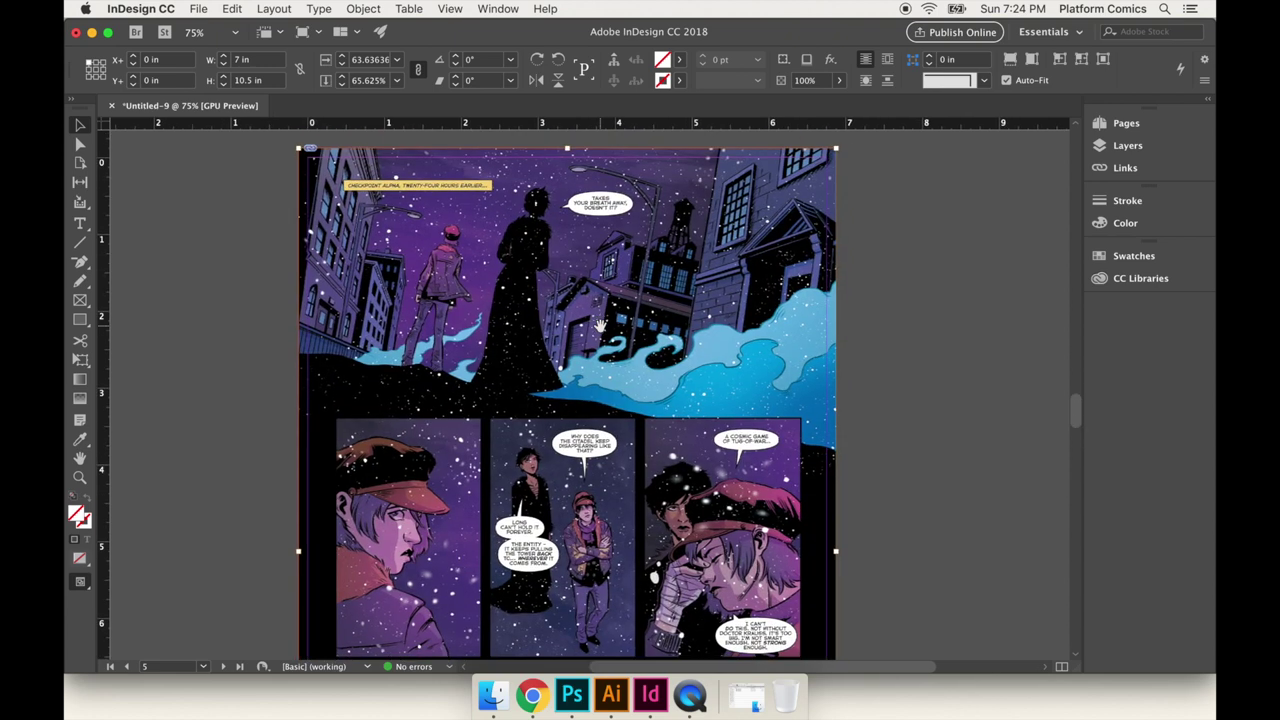
pyautogui.press('super+alt+shift+c')
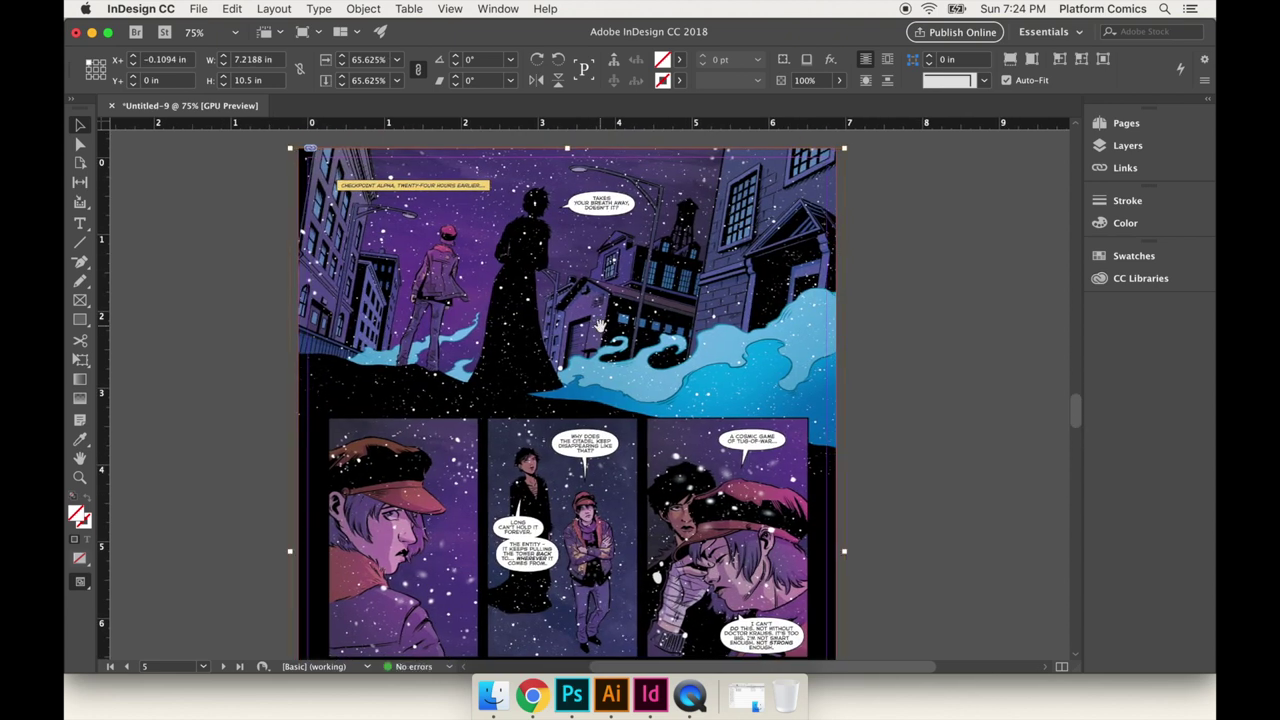
pyautogui.scroll(10, 600, 325)
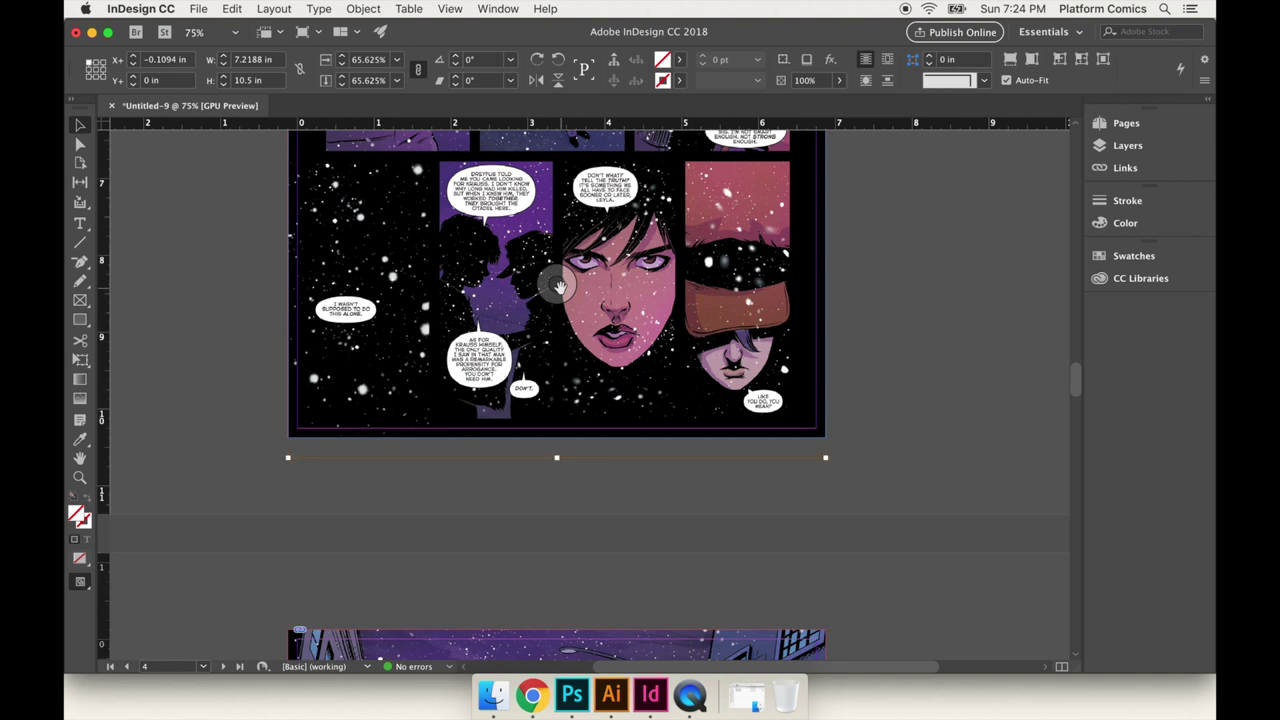
pyautogui.press('super+z')
pyautogui.scroll(1, 557, 460)
# Raise the empty frame's bottom edge, inspect page 4's comic frame, and zoom out to several pages.
pyautogui.moveTo(557, 478); pyautogui.dragTo(558, 450)
pyautogui.press('super+0')
pyautogui.click(695, 327)
pyautogui.press('super+1')
pyautogui.scroll(-3, 657, 517)
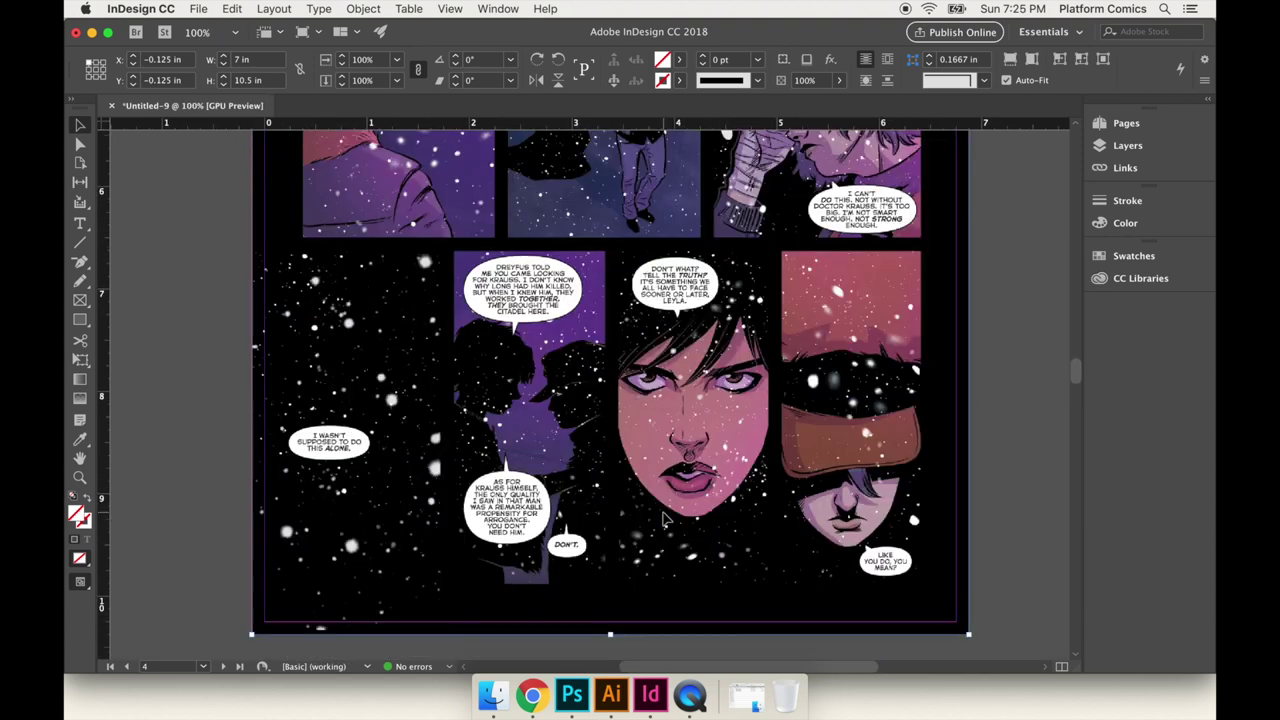
pyautogui.scroll(1, 610, 380)
pyautogui.click(610, 380)
pyautogui.press('super+minus')
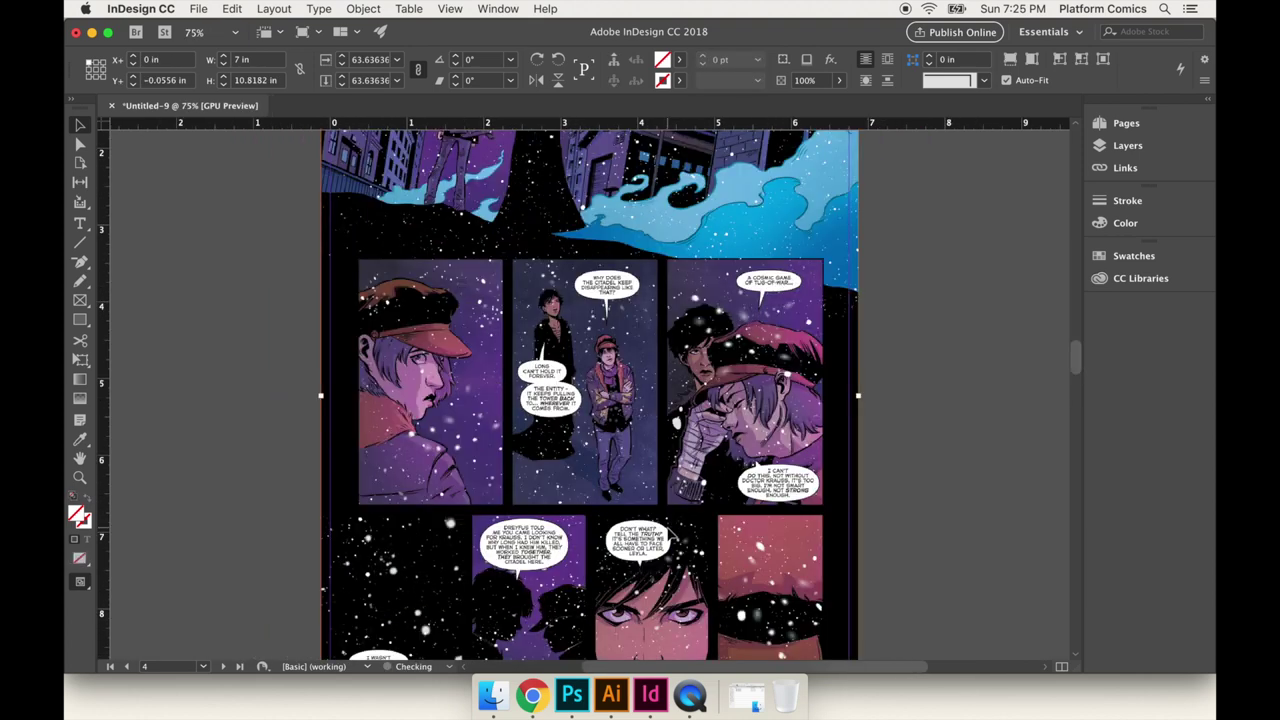
pyautogui.scroll(-1, 666, 631)
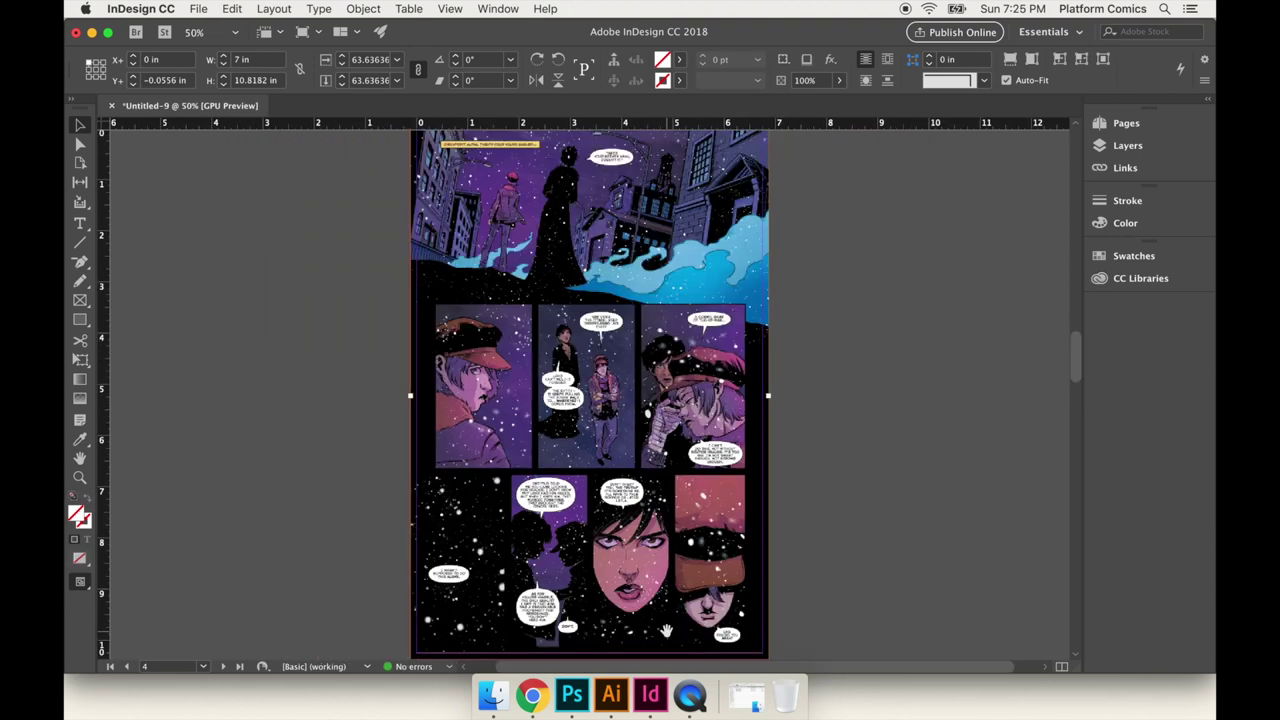
pyautogui.press('super+minus')
pyautogui.scroll(-3, 912, 391)
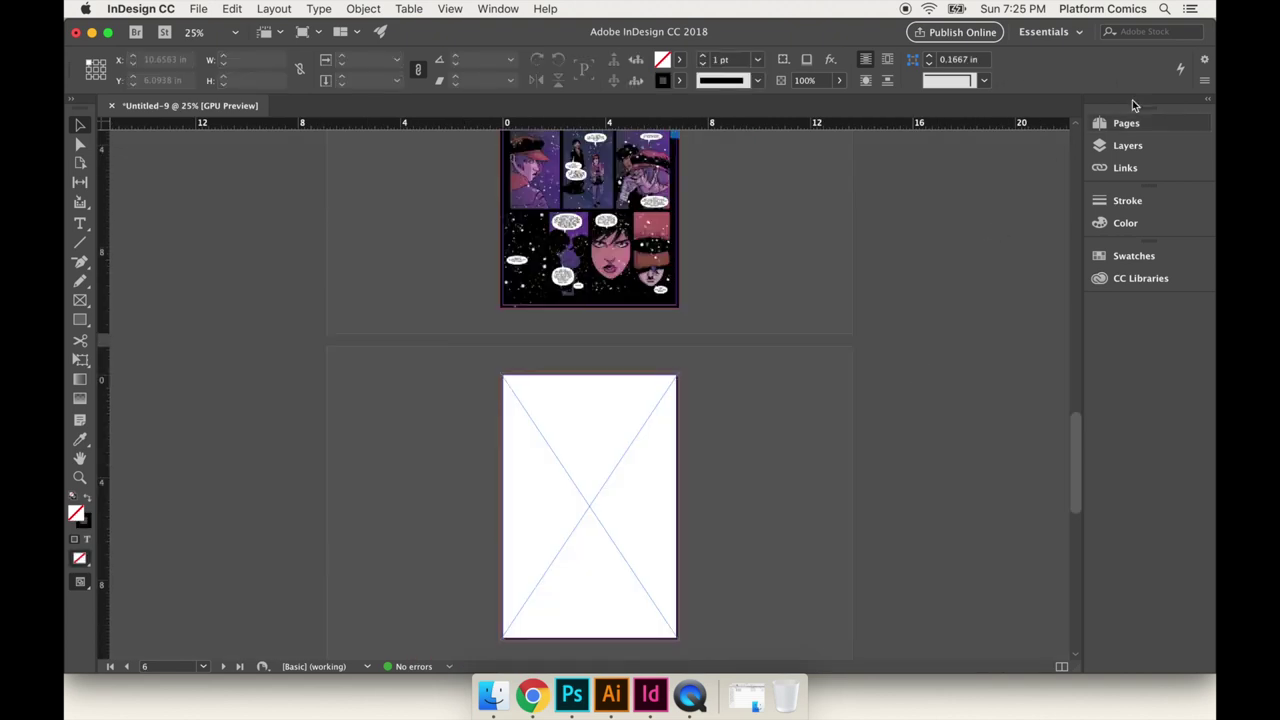
# Give page 6 a custom page size of 13.75 in wide by 10.25 in high.
pyautogui.scroll(-1, 643, 438)
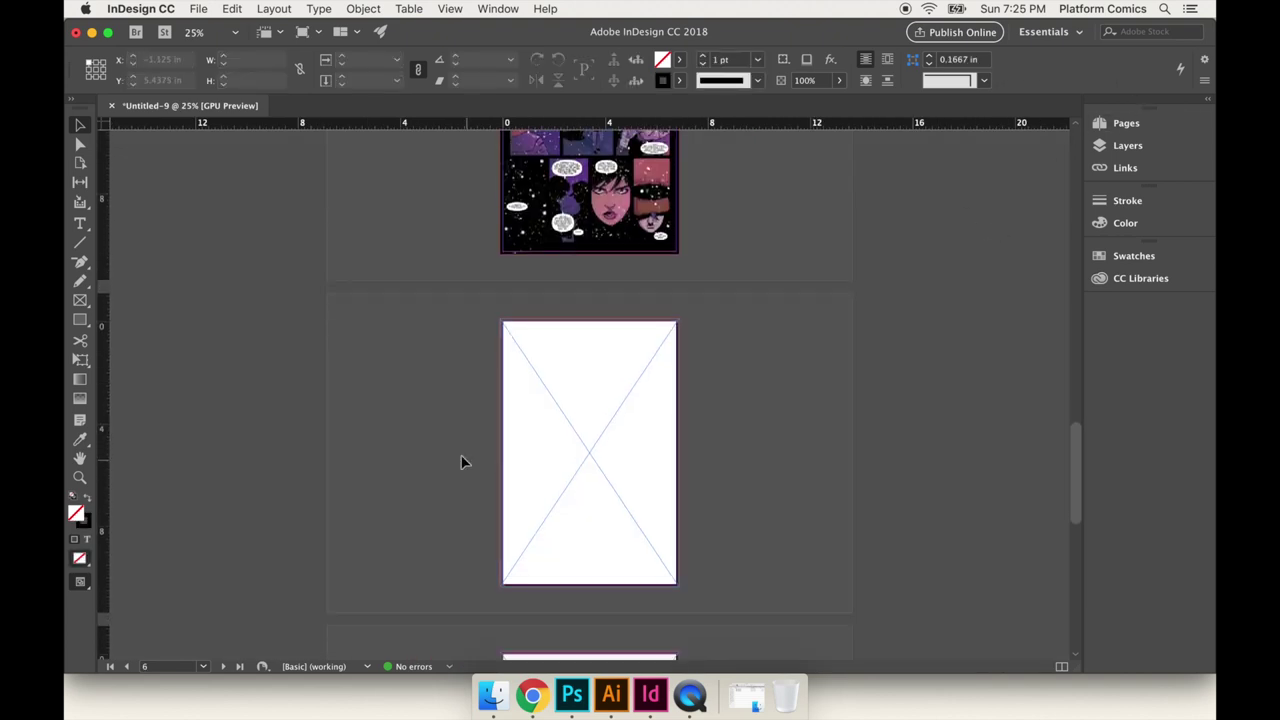
pyautogui.scroll(1, 650, 450)
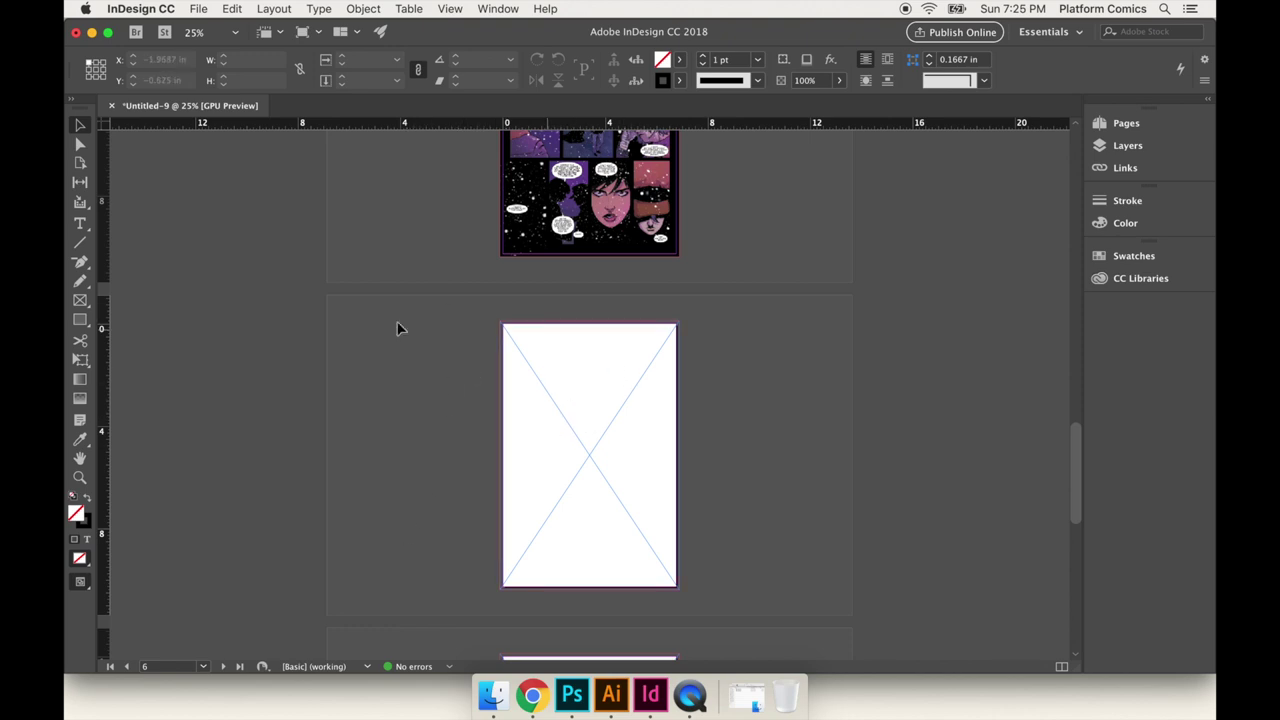
pyautogui.press('super+F12')
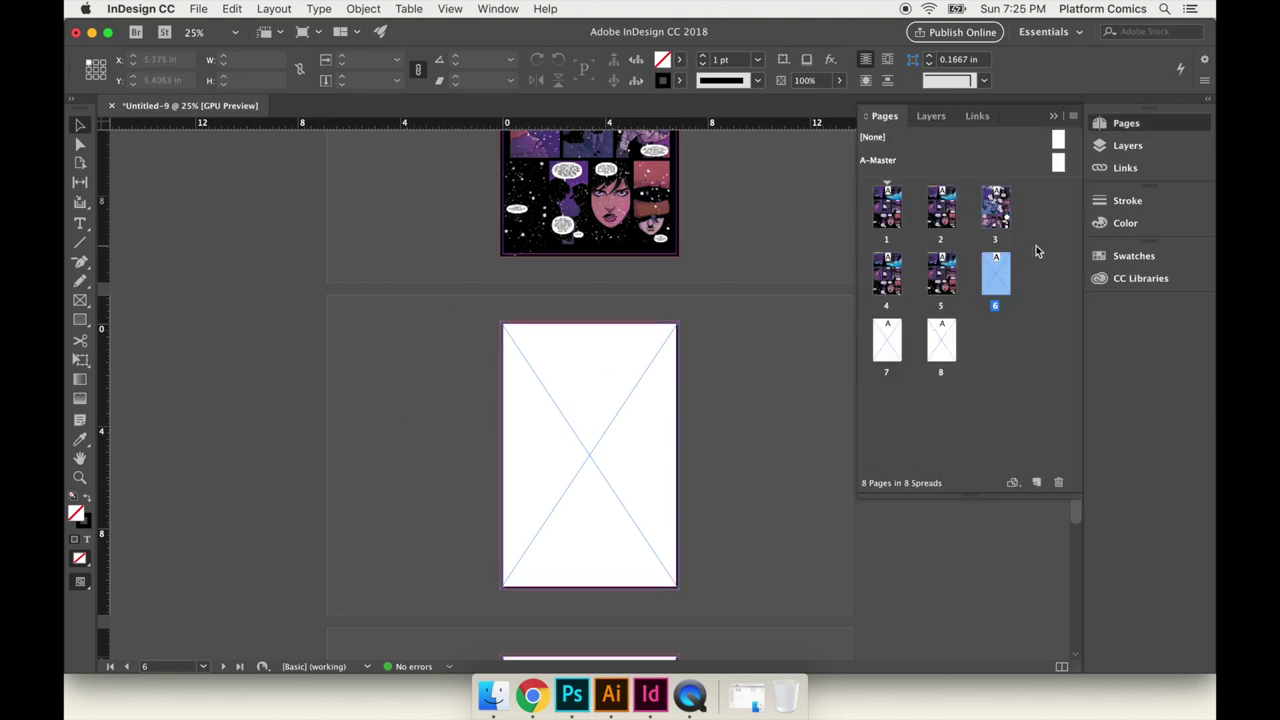
pyautogui.click(1035, 270)
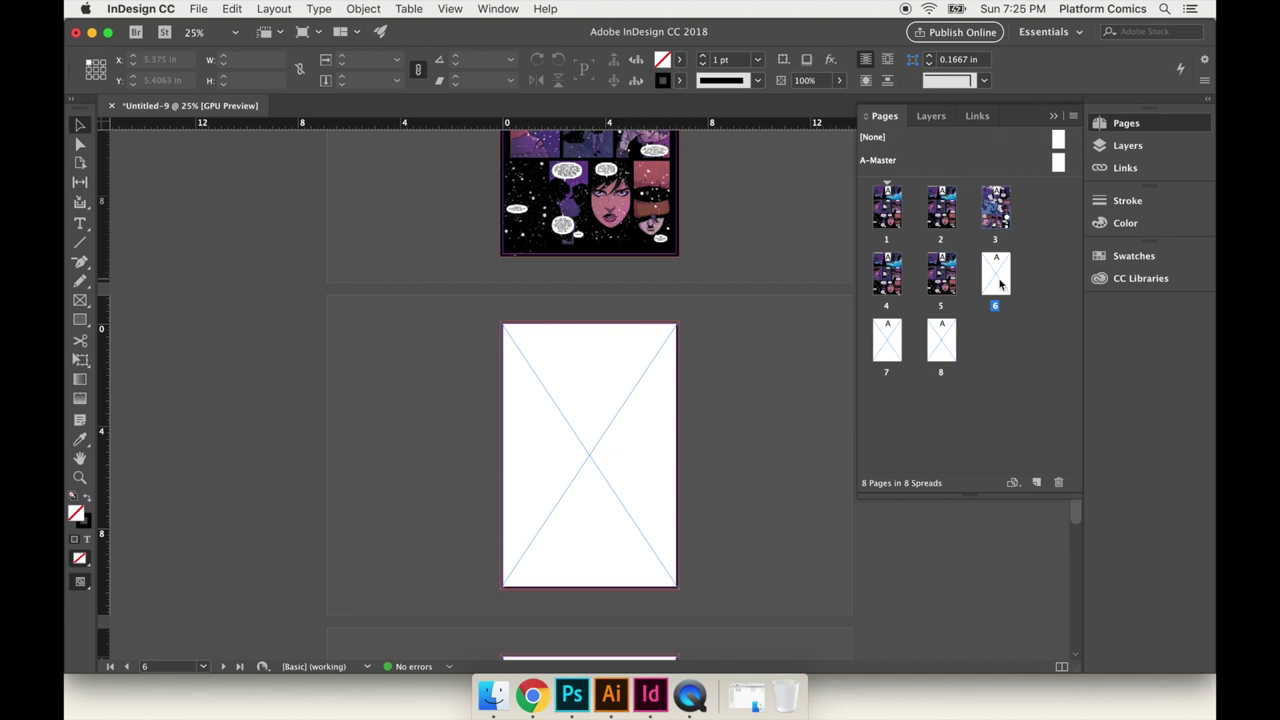
pyautogui.click(1000, 285)
pyautogui.click(1013, 483)
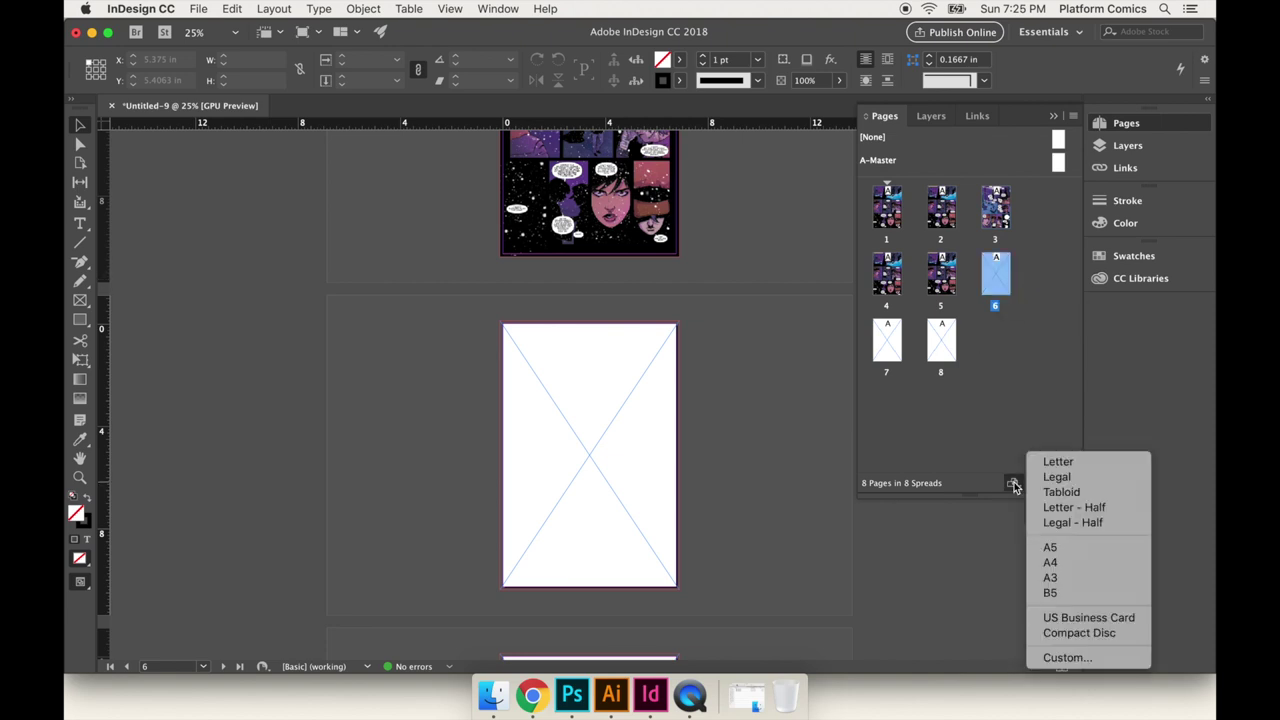
pyautogui.click(1060, 657)
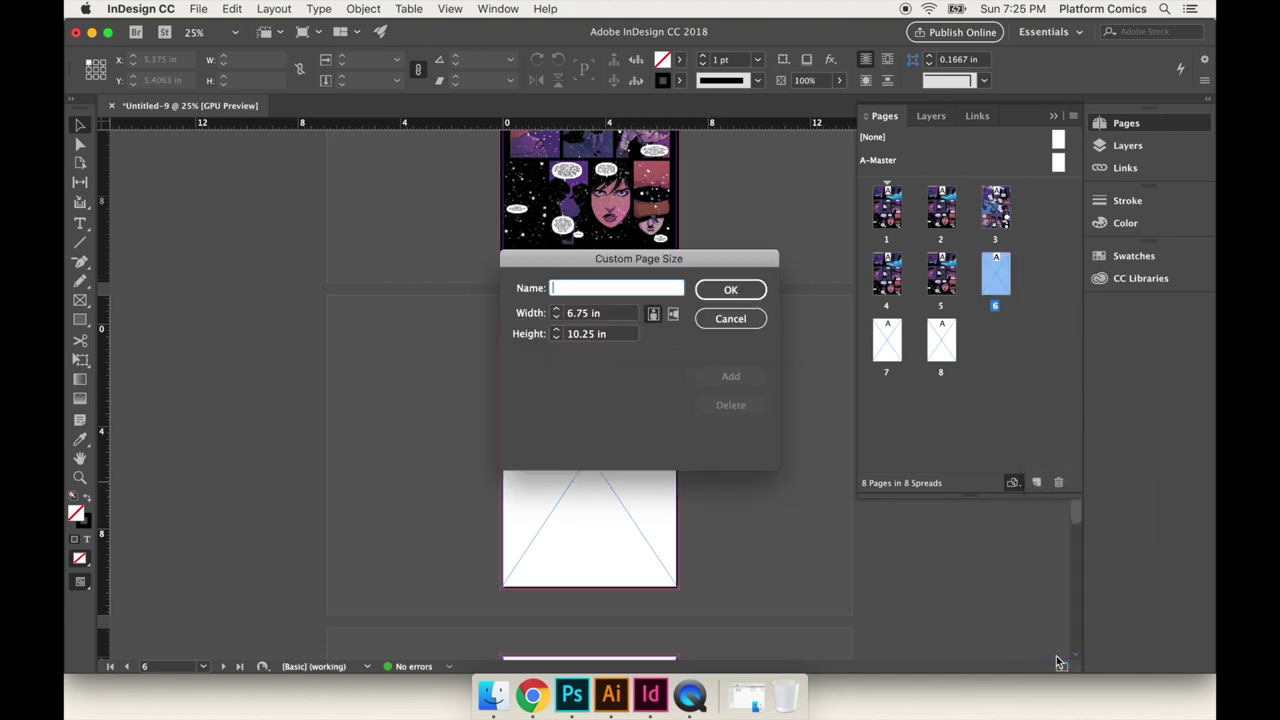
pyautogui.click(602, 318)
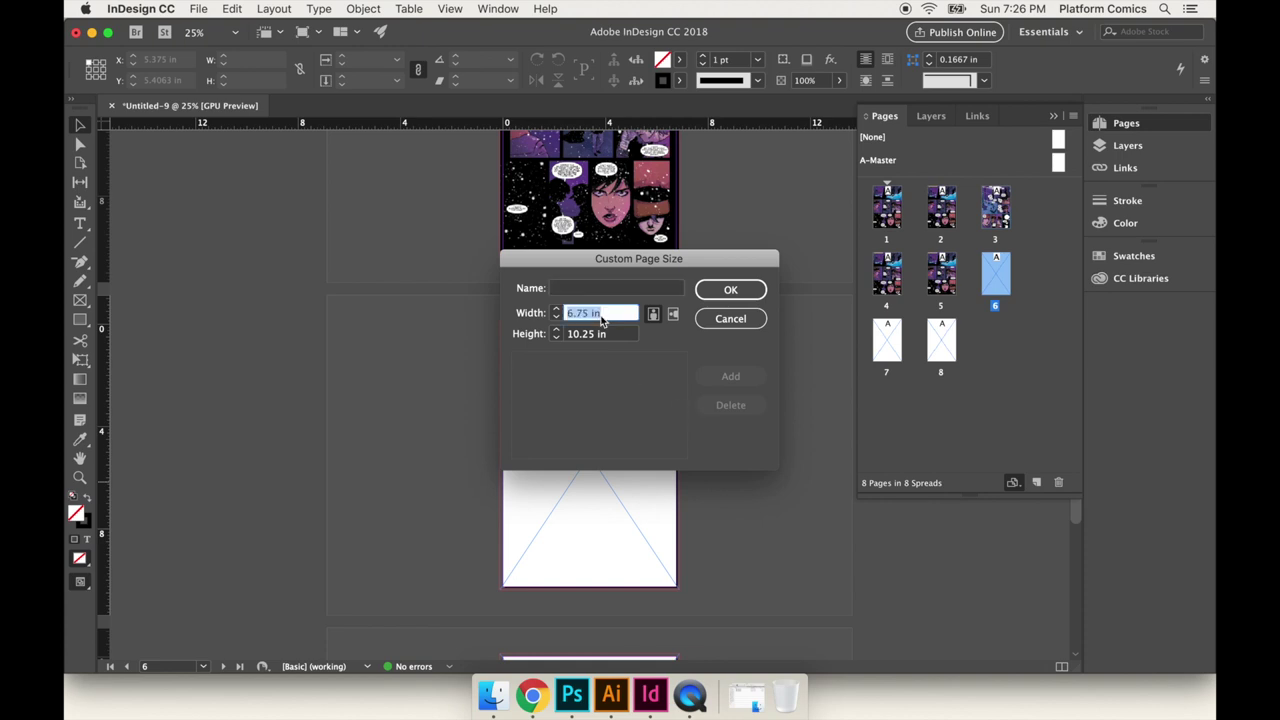
pyautogui.write('14')
pyautogui.press('Tab')
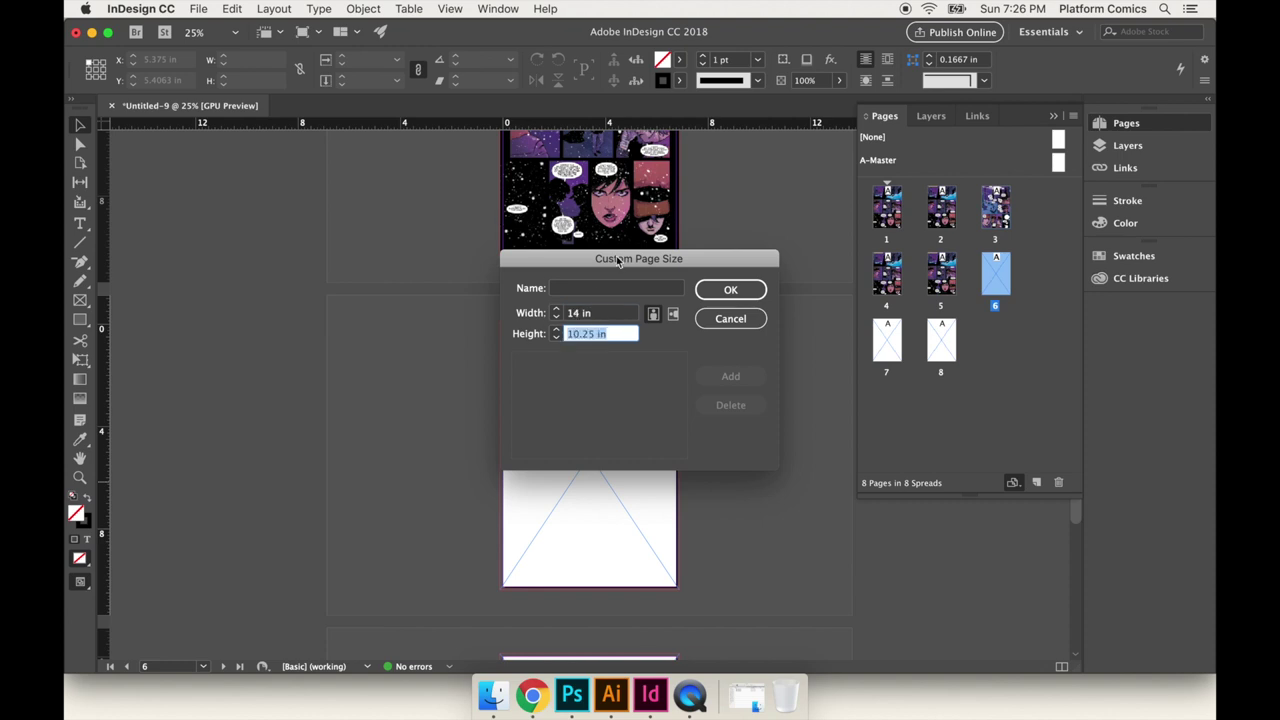
pyautogui.click(580, 318)
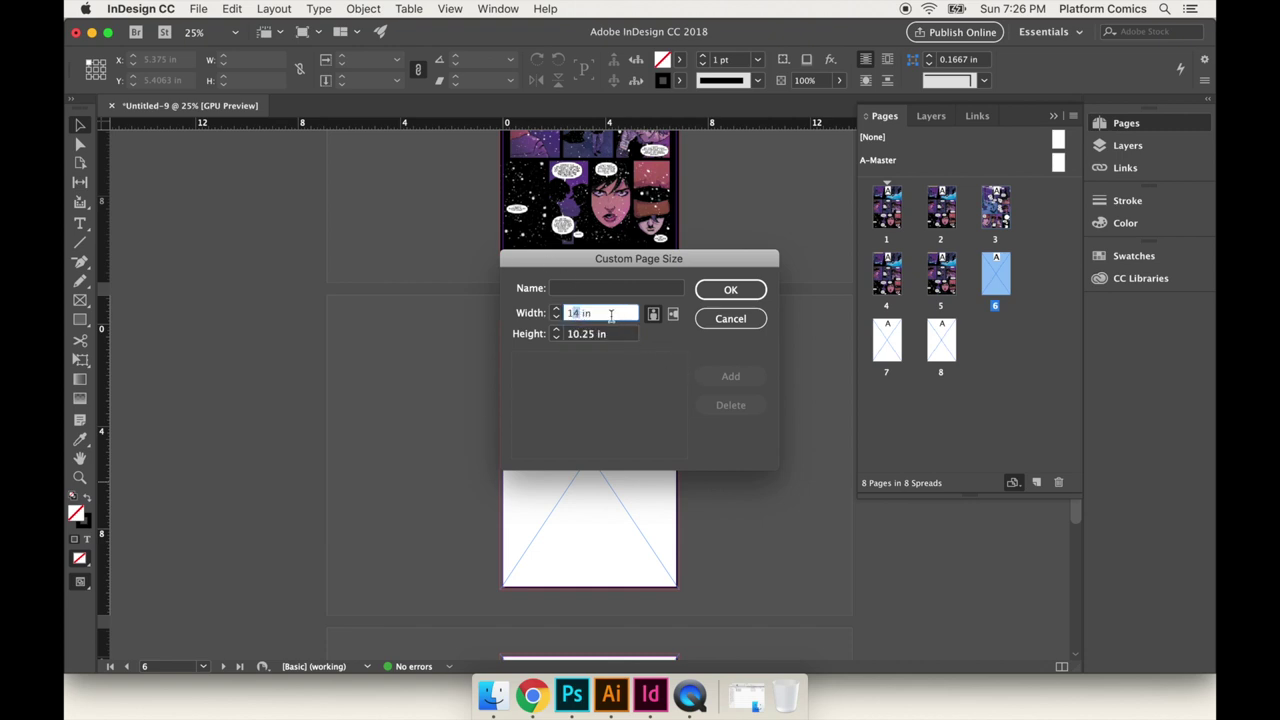
pyautogui.write('13.75')
pyautogui.click(706, 291)
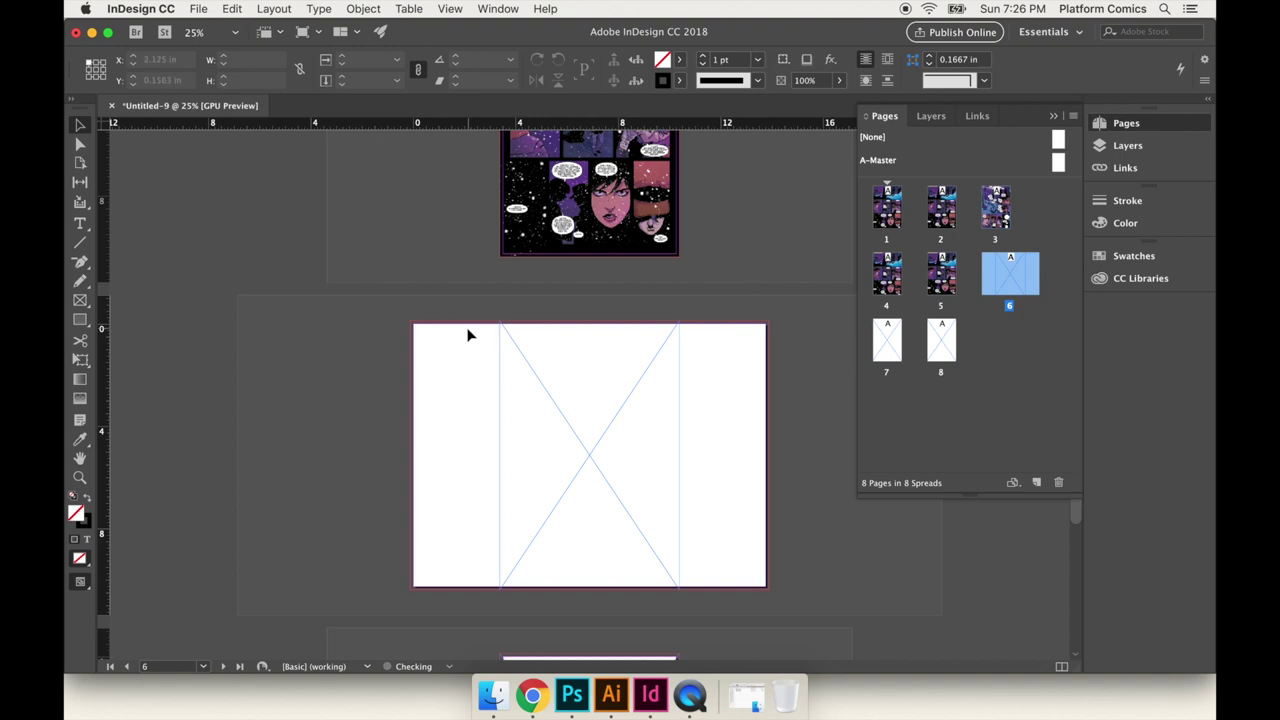
# Move page 6's empty frame to the left bleed and stretch it to the right bleed, 14 in wide.
pyautogui.click(600, 425)
pyautogui.moveTo(603, 425); pyautogui.dragTo(511, 426)
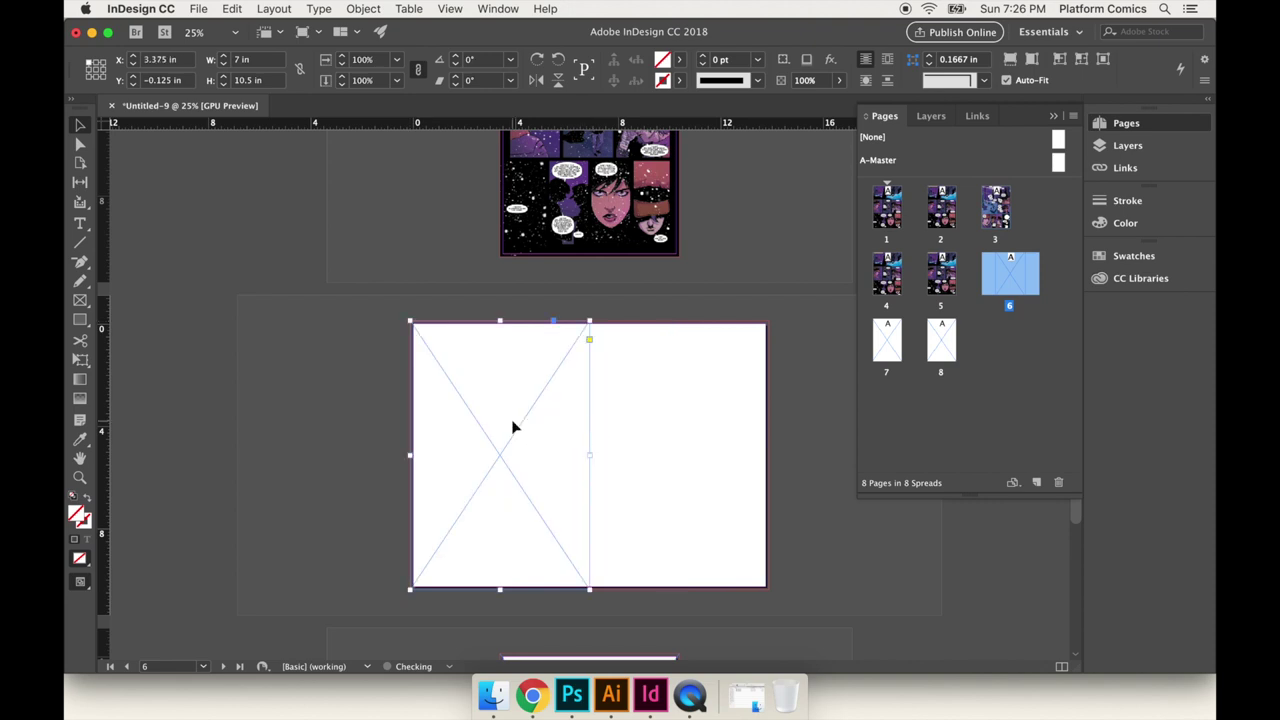
pyautogui.moveTo(589, 455); pyautogui.dragTo(771, 456)
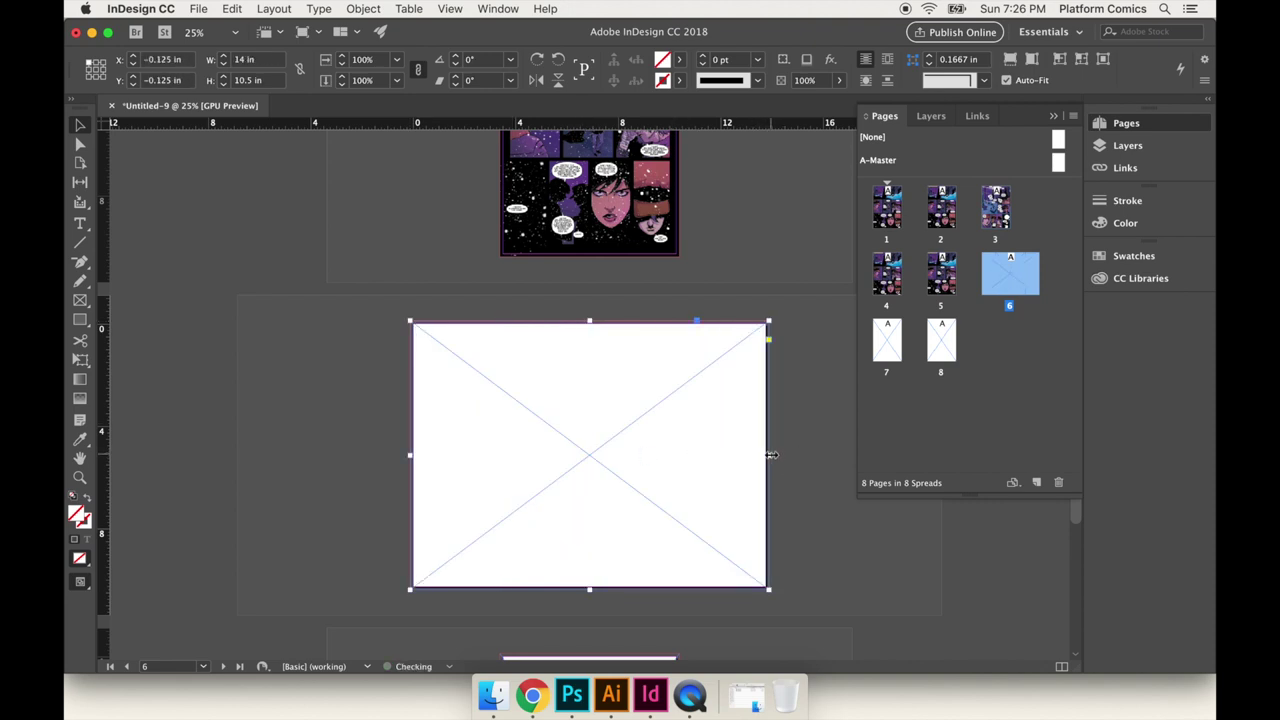
pyautogui.press('super+equal')
pyautogui.press('super+equal')
pyautogui.hscroll(10, 770, 461)
pyautogui.scroll(-4, 770, 461)
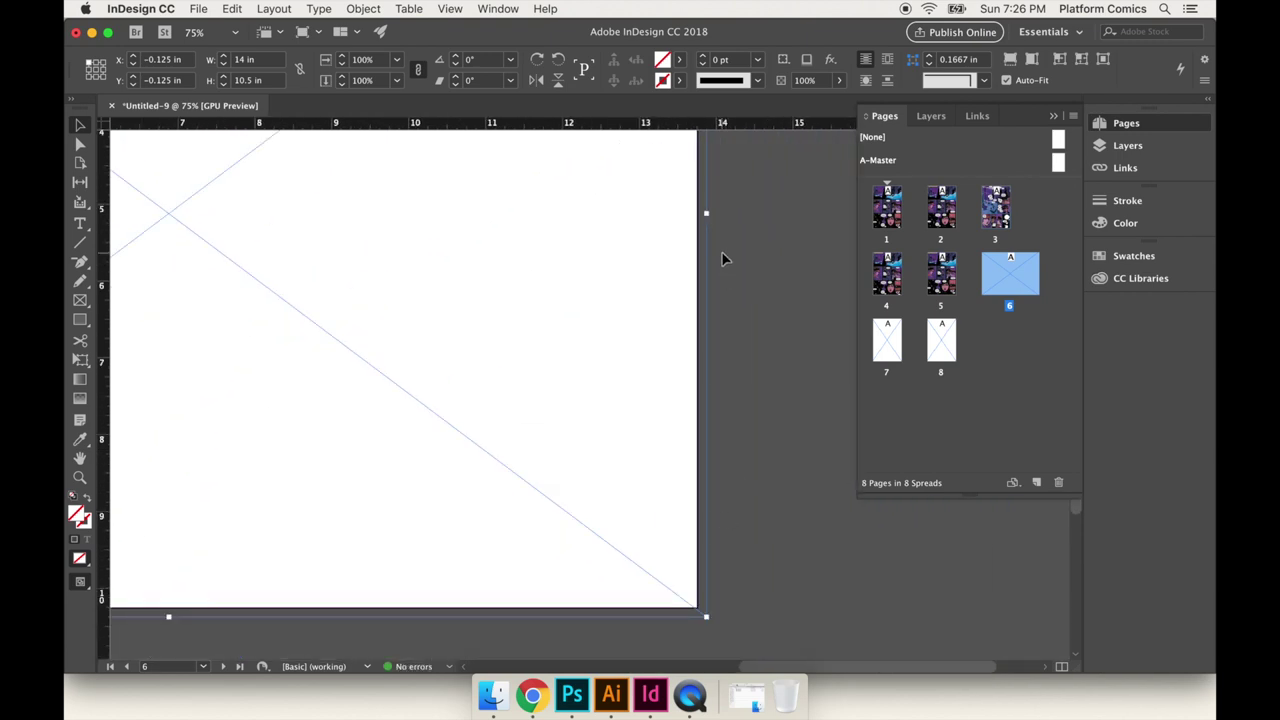
pyautogui.moveTo(706, 215); pyautogui.dragTo(697, 214)
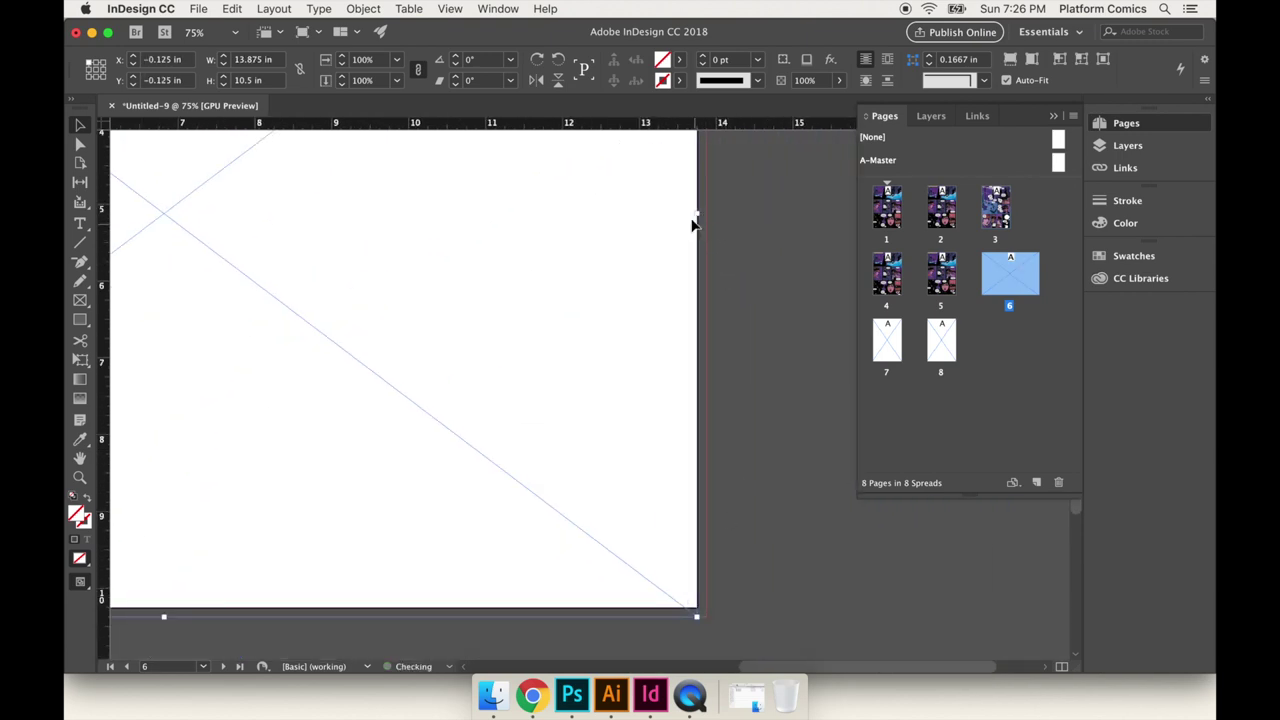
pyautogui.moveTo(700, 212); pyautogui.dragTo(708, 213)
pyautogui.scroll(10, 708, 213)
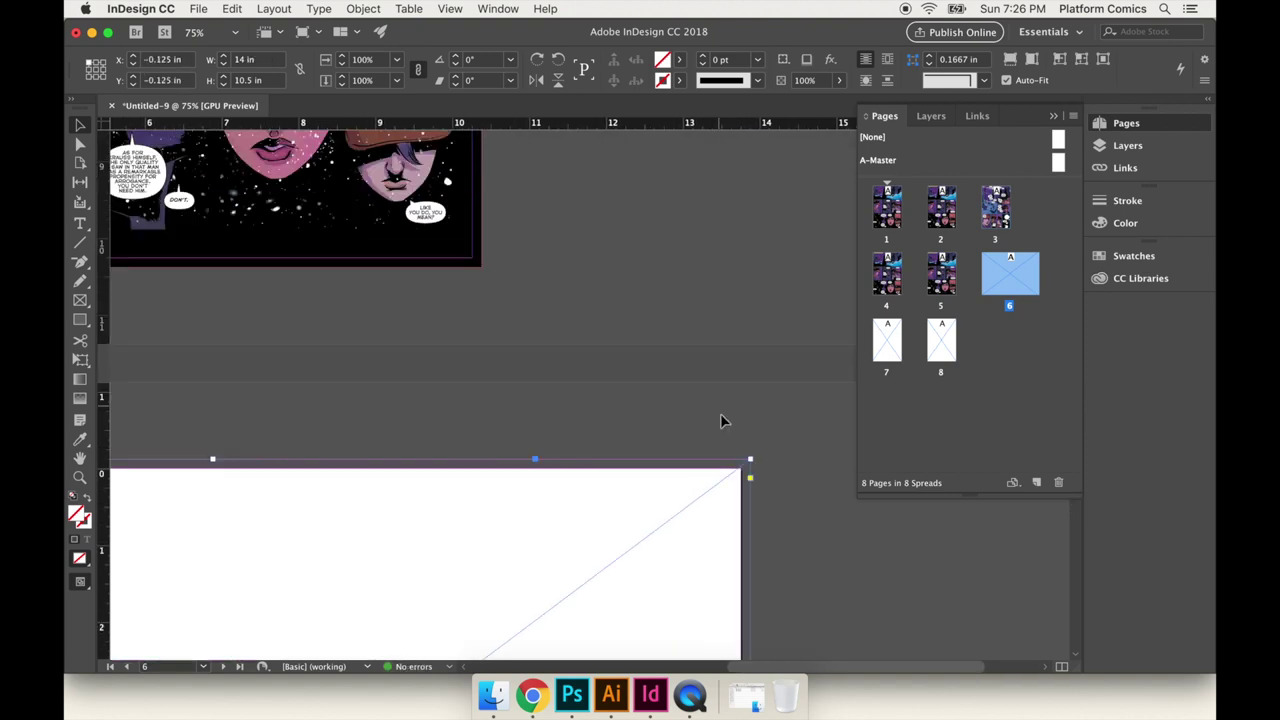
pyautogui.hscroll(-10, 677, 489)
pyautogui.scroll(-4, 677, 489)
pyautogui.press('super+0')
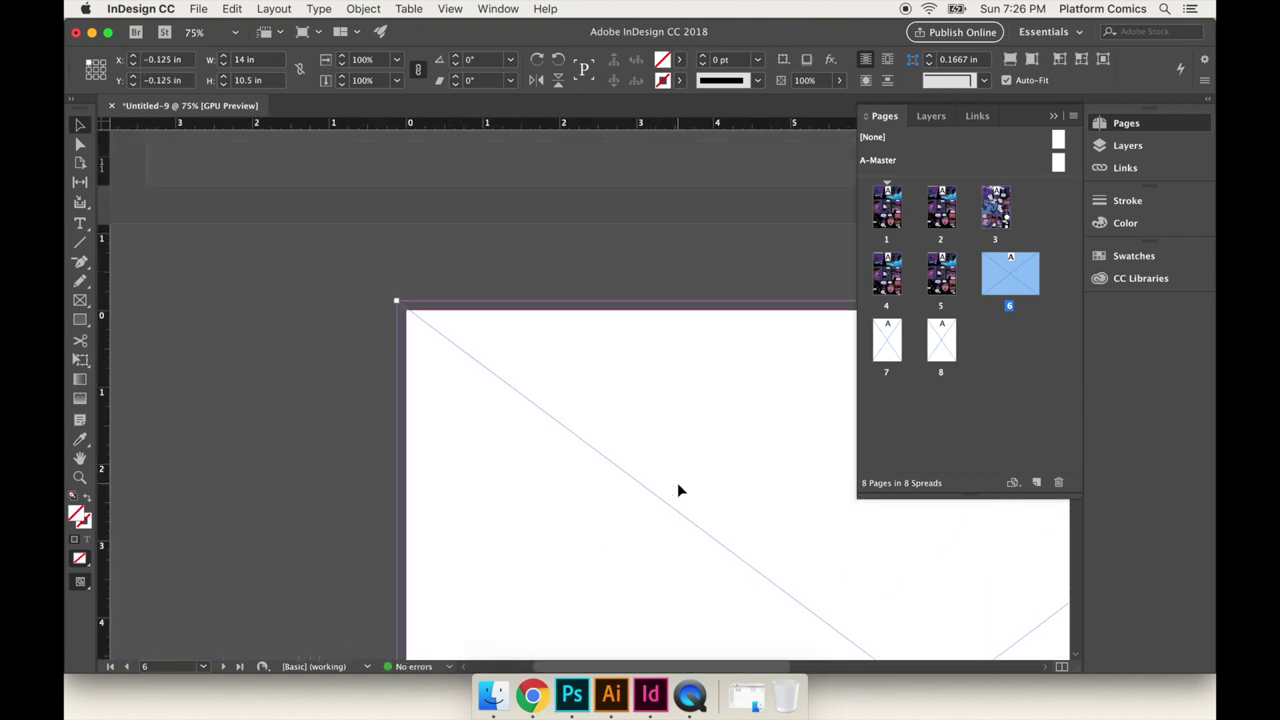
# Collapse the Pages panel and start placing an image, browsing the parent folders.
pyautogui.click(1052, 117)
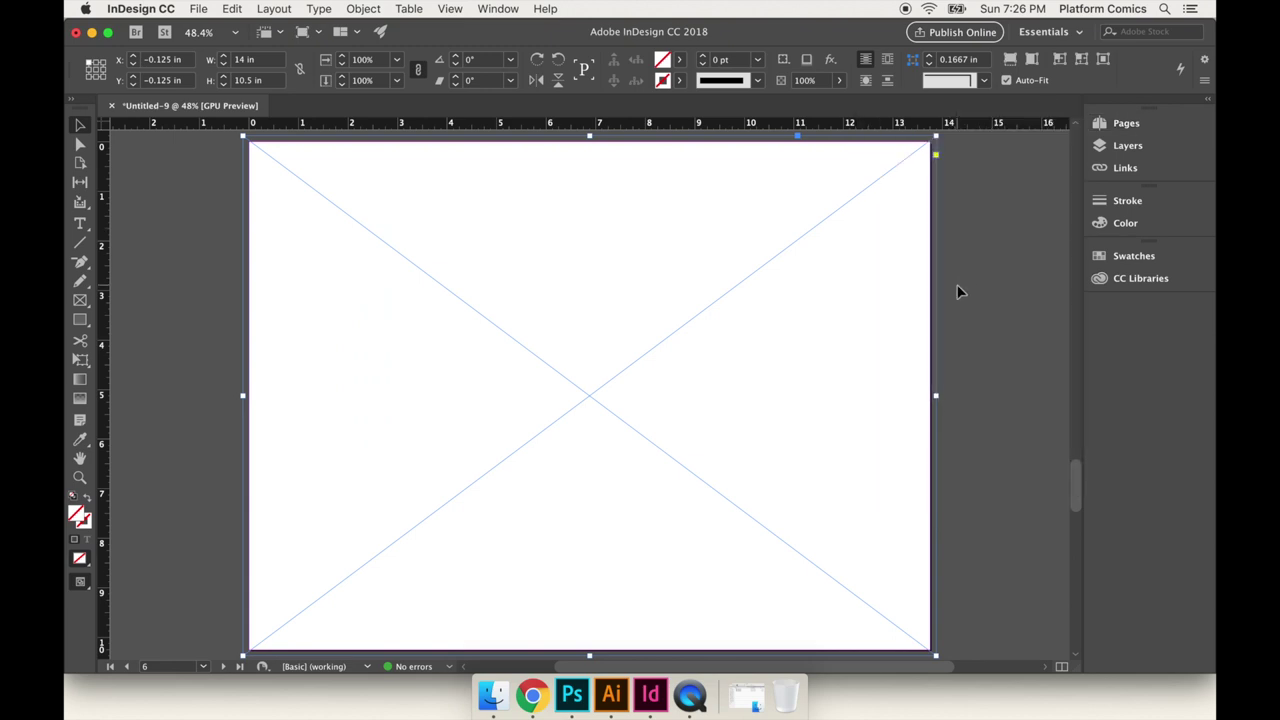
pyautogui.press('super+d')
pyautogui.click(630, 134)
# Preview Spread.tif in the APW Pages folder and place it into page 6's wide frame.
pyautogui.press('Escape')
pyautogui.press('super+Up')
pyautogui.click(569, 182)
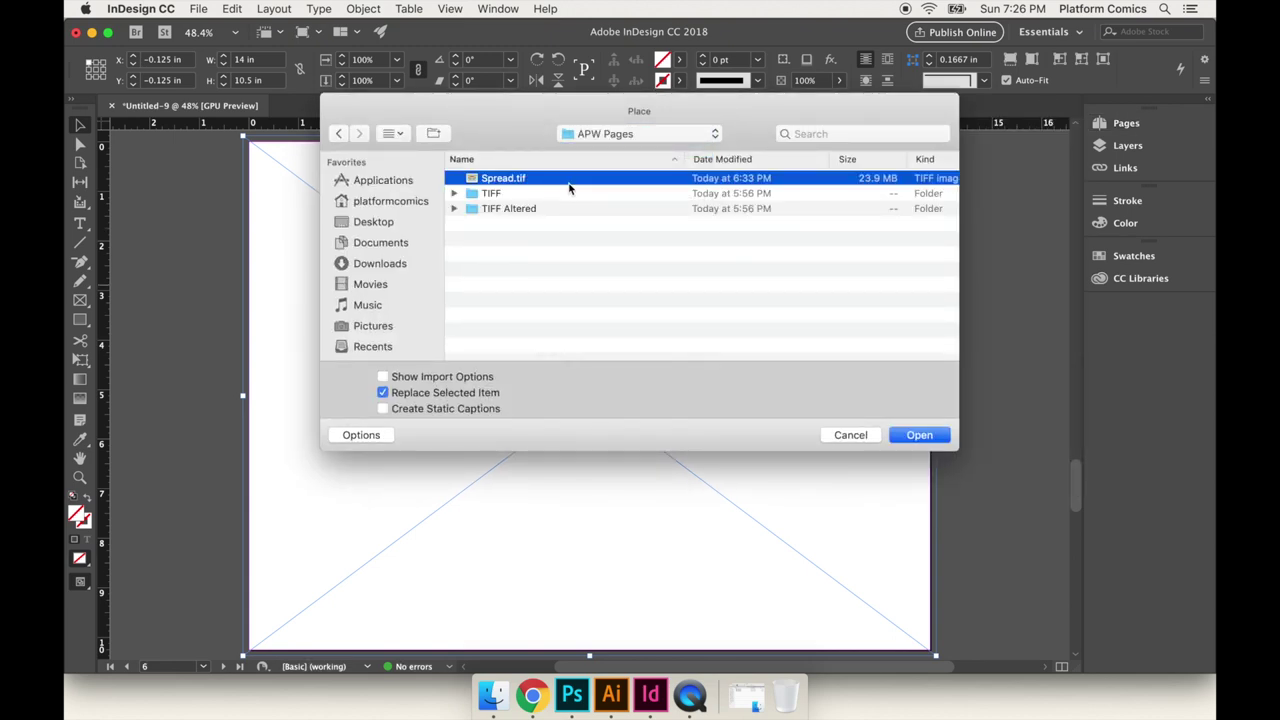
pyautogui.press('space')
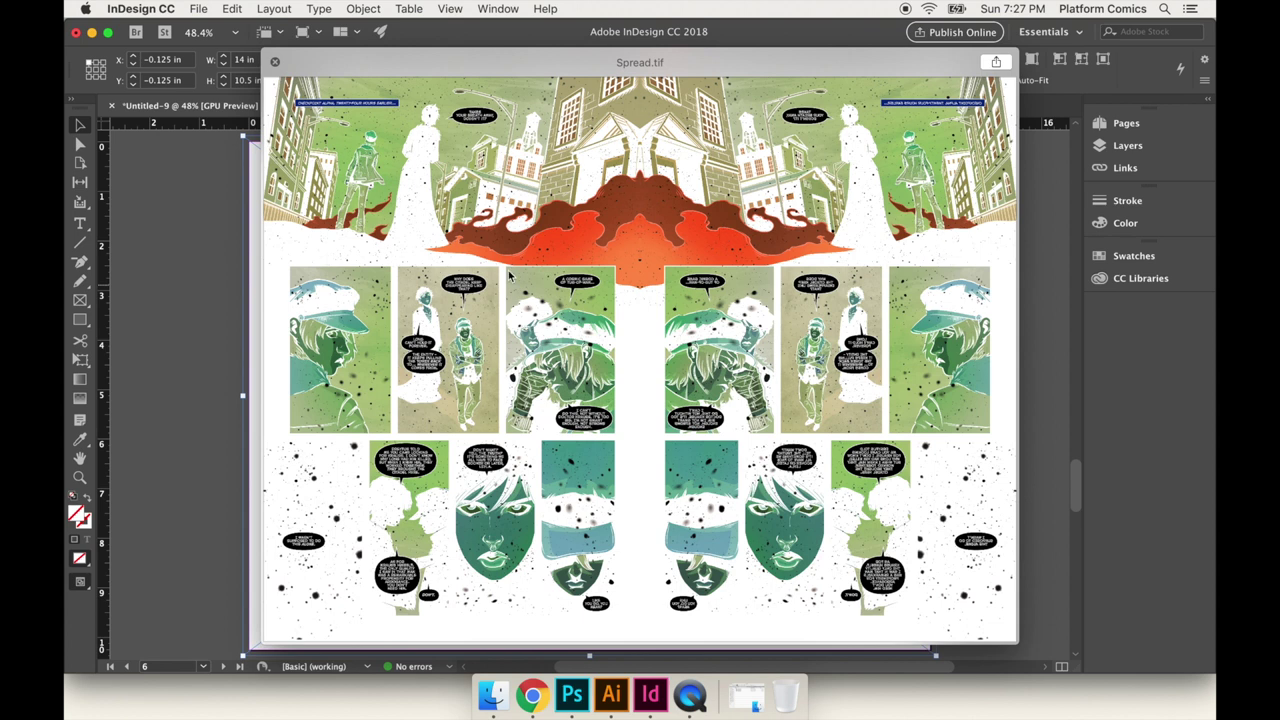
pyautogui.press('space')
pyautogui.press('Return')
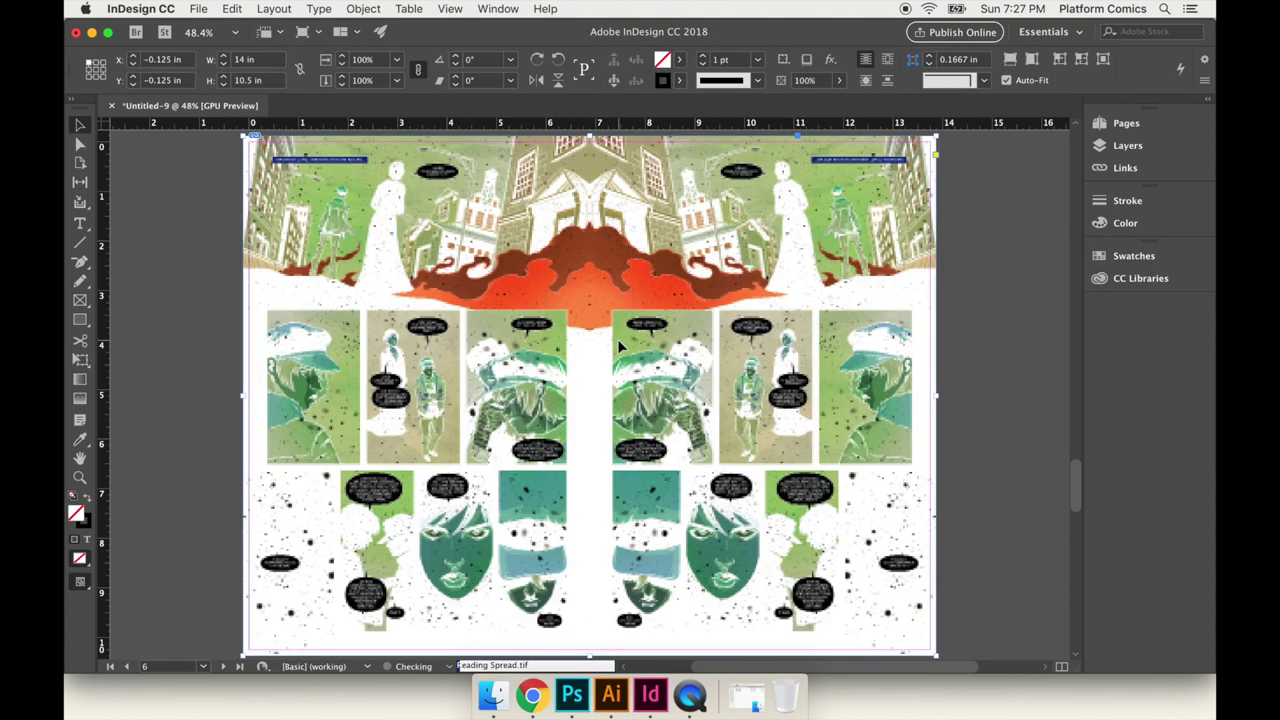
# Select the placed spread image and zoom out to an overview of several pages.
pyautogui.click(590, 398)
pyautogui.scroll(1, 590, 398)
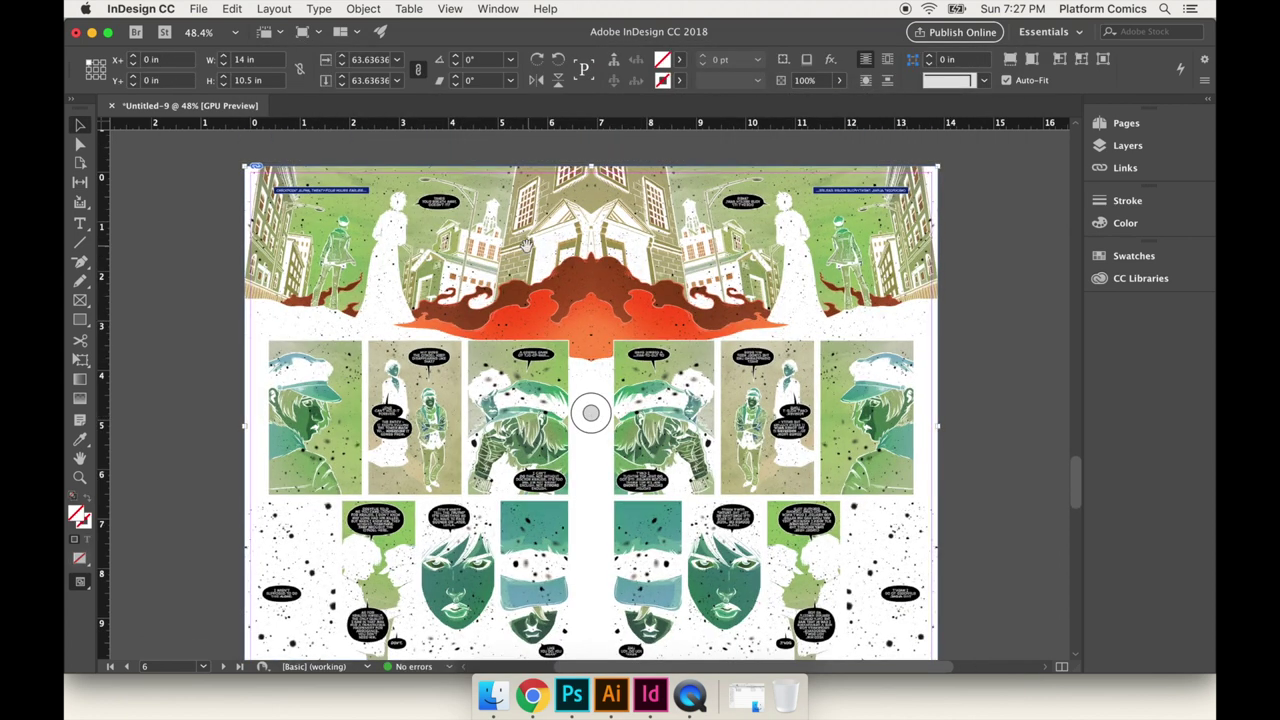
pyautogui.scroll(-3, 590, 412)
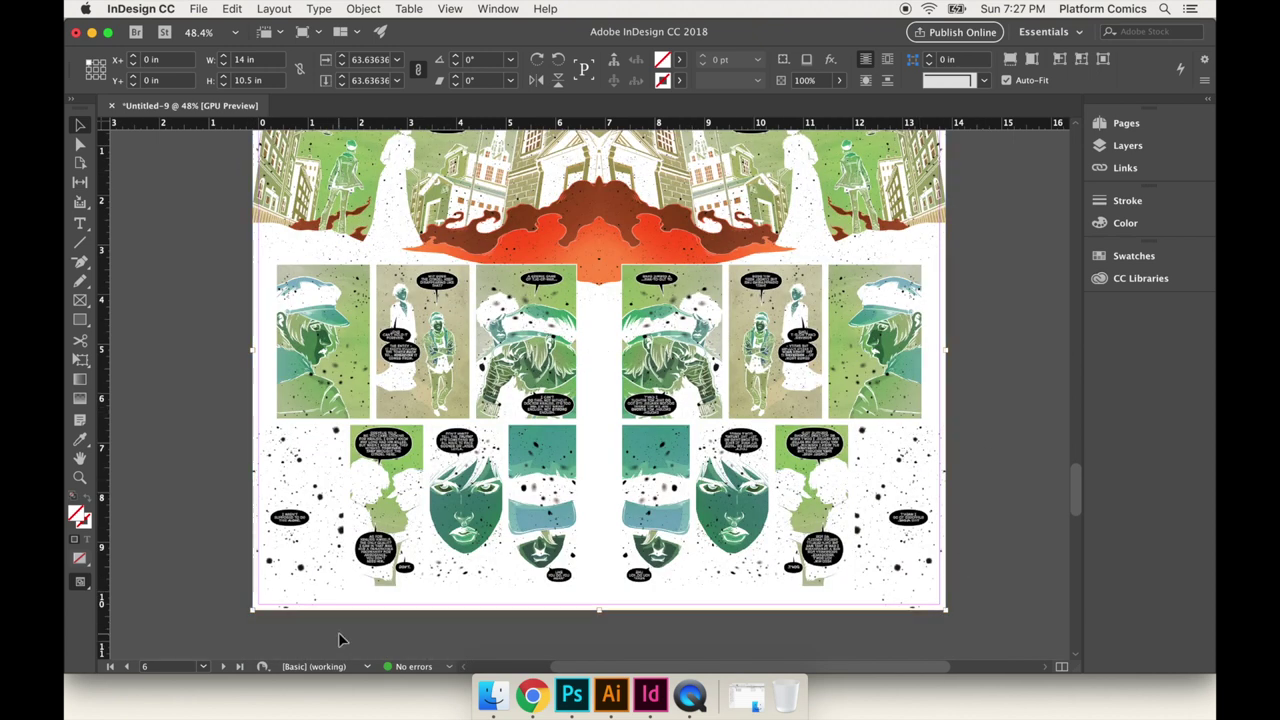
pyautogui.press('super+equal')
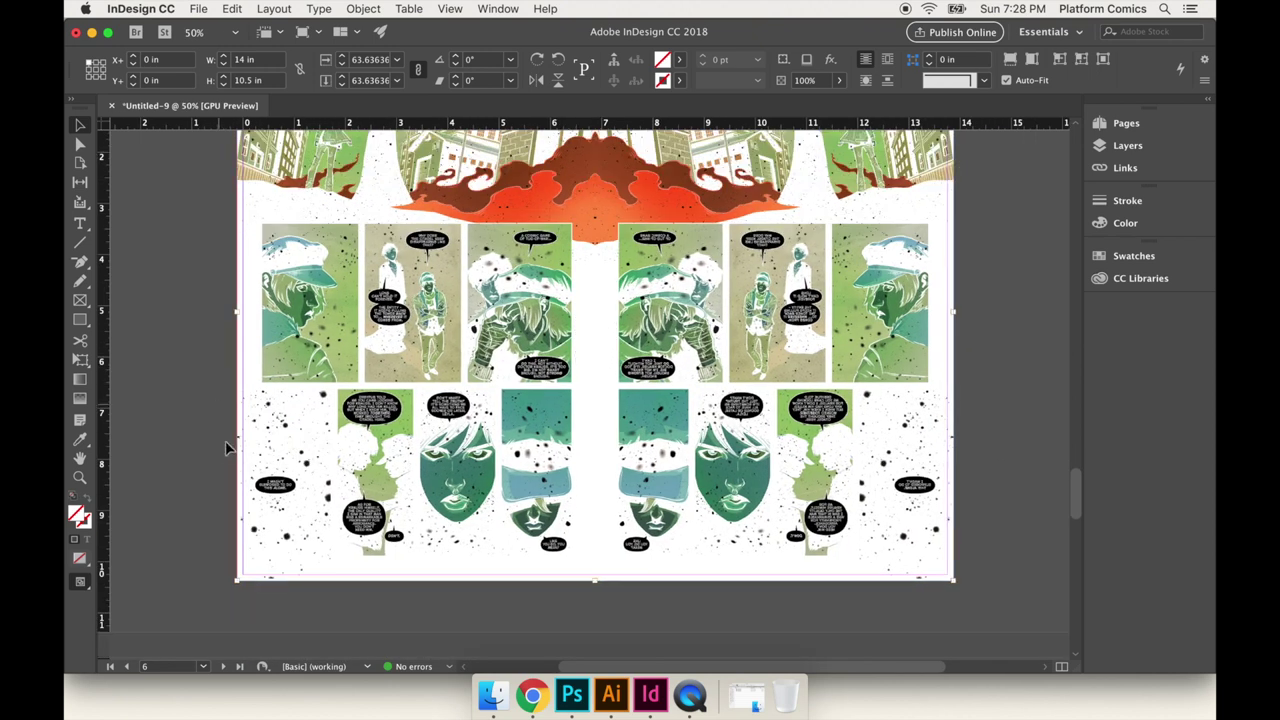
pyautogui.press('super+minus')
pyautogui.press('super+minus')
pyautogui.press('super+minus')
# Place the loaded comic art into the empty frames on pages 7 and 8.
pyautogui.scroll(5, 553, 217)
pyautogui.scroll(-3, 608, 481)
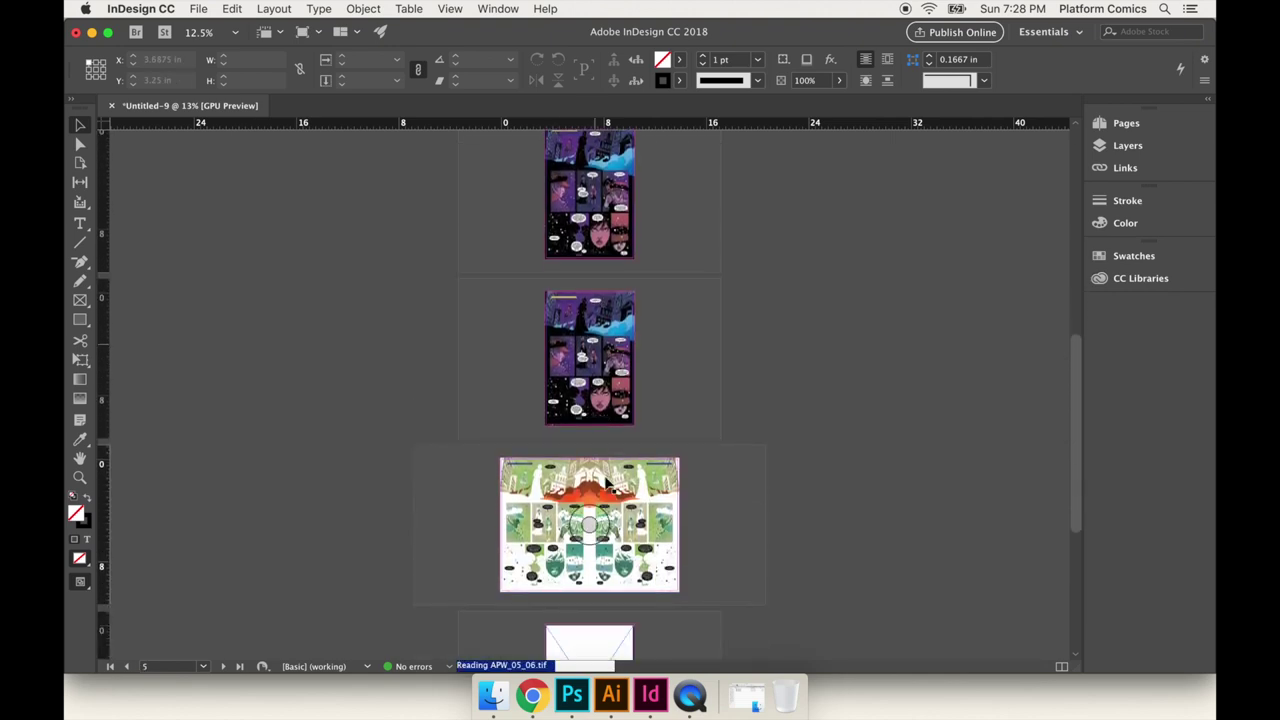
pyautogui.scroll(-6, 608, 481)
pyautogui.scroll(2, 610, 553)
pyautogui.scroll(-2, 611, 551)
pyautogui.click(626, 405)
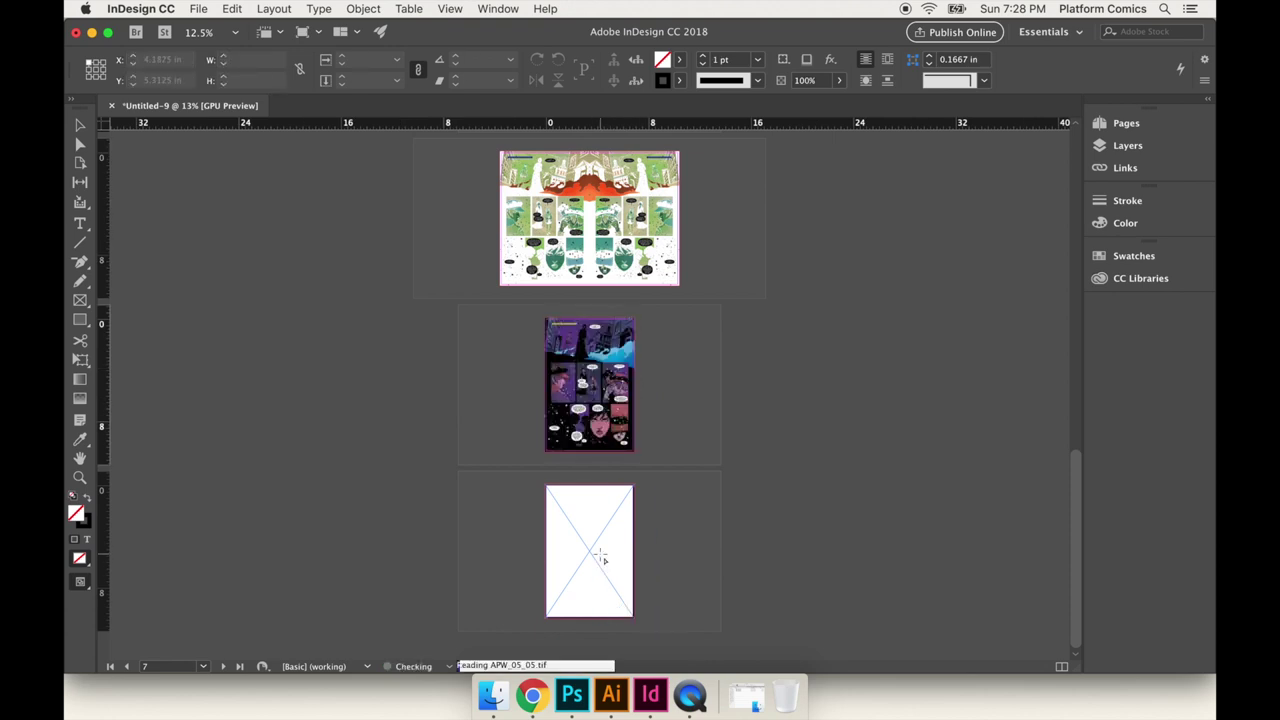
pyautogui.click(604, 558)
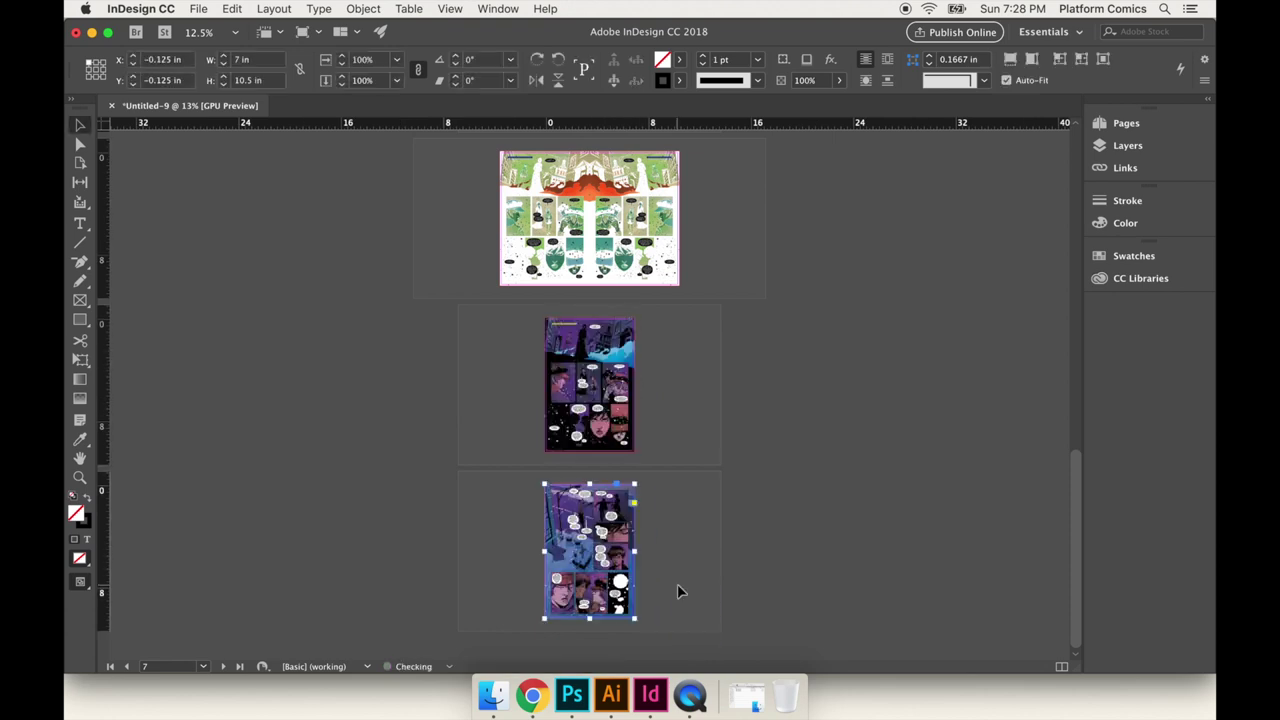
# Show the Pages panel to check all eight page thumbnails, then zoom in.
pyautogui.click(1130, 148)
pyautogui.click(1127, 125)
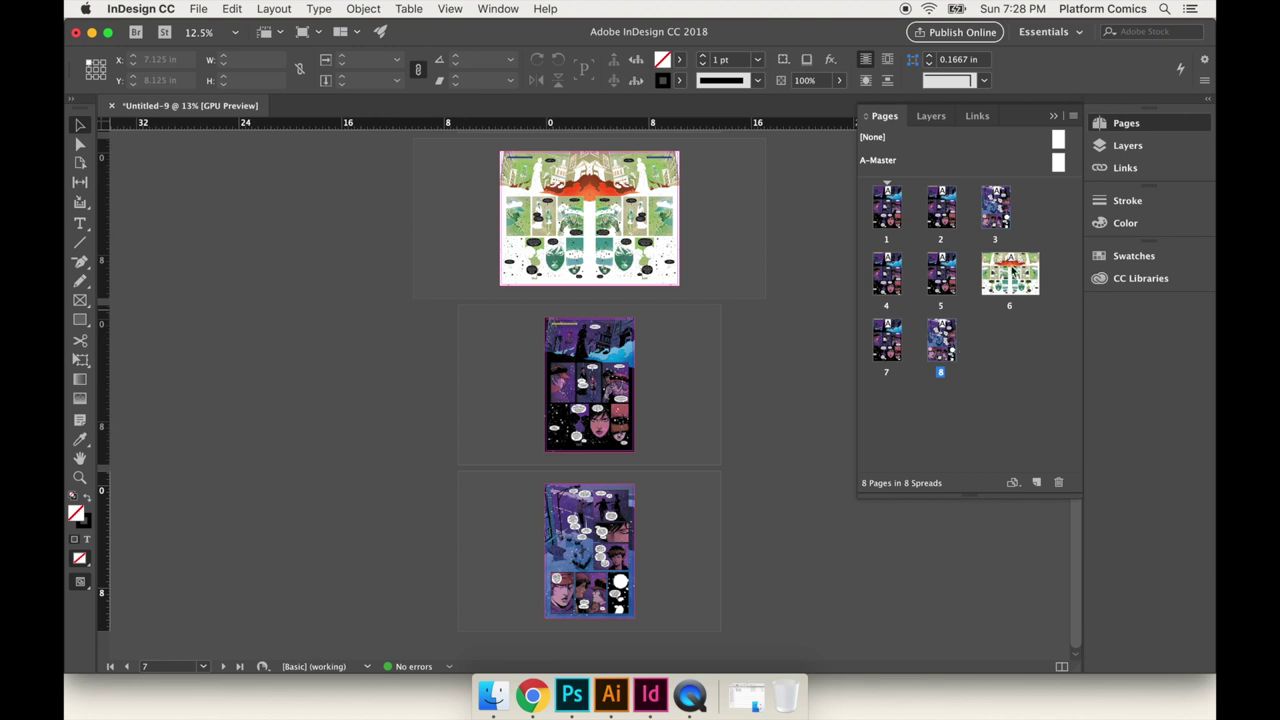
pyautogui.scroll(10, 851, 257)
pyautogui.scroll(1, 851, 257)
pyautogui.press('super+equal')
pyautogui.press('super+equal')
pyautogui.click(428, 8)
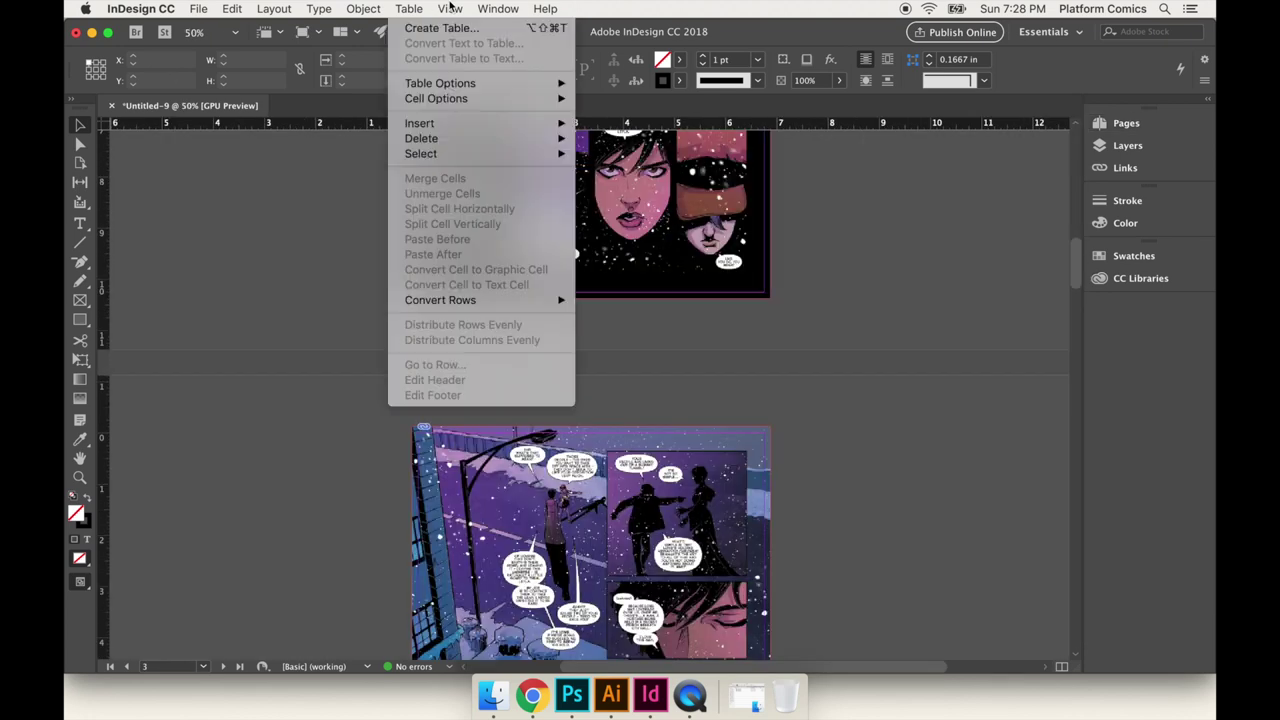
pyautogui.moveTo(450, 8)
pyautogui.click(470, 248)
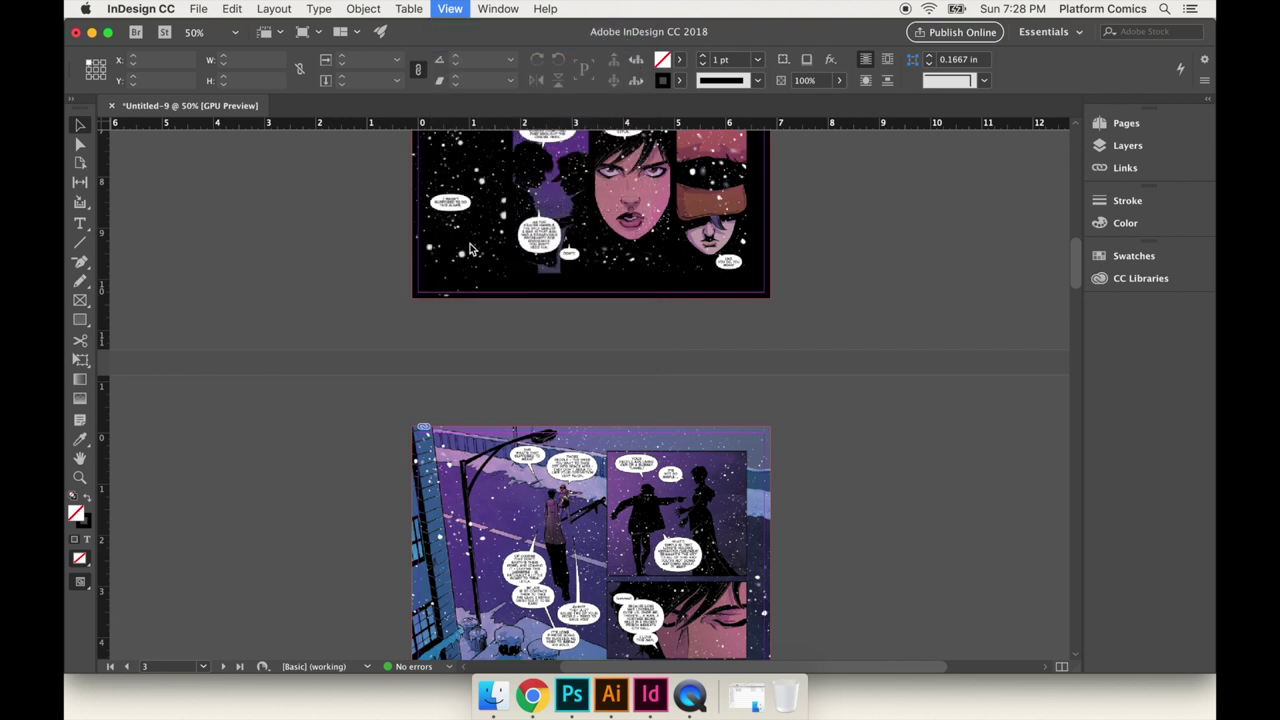
pyautogui.press('super+equal')
pyautogui.scroll(6, 470, 248)
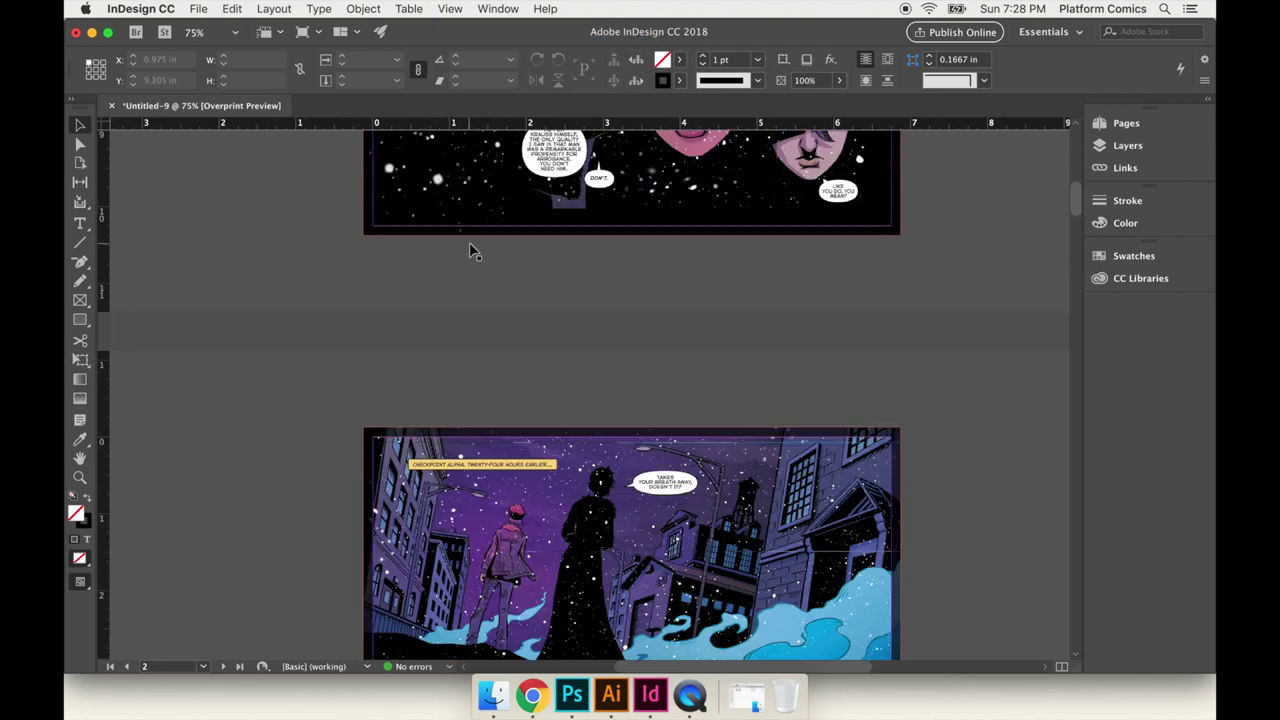
pyautogui.scroll(2, 474, 330)
pyautogui.click(452, 9)
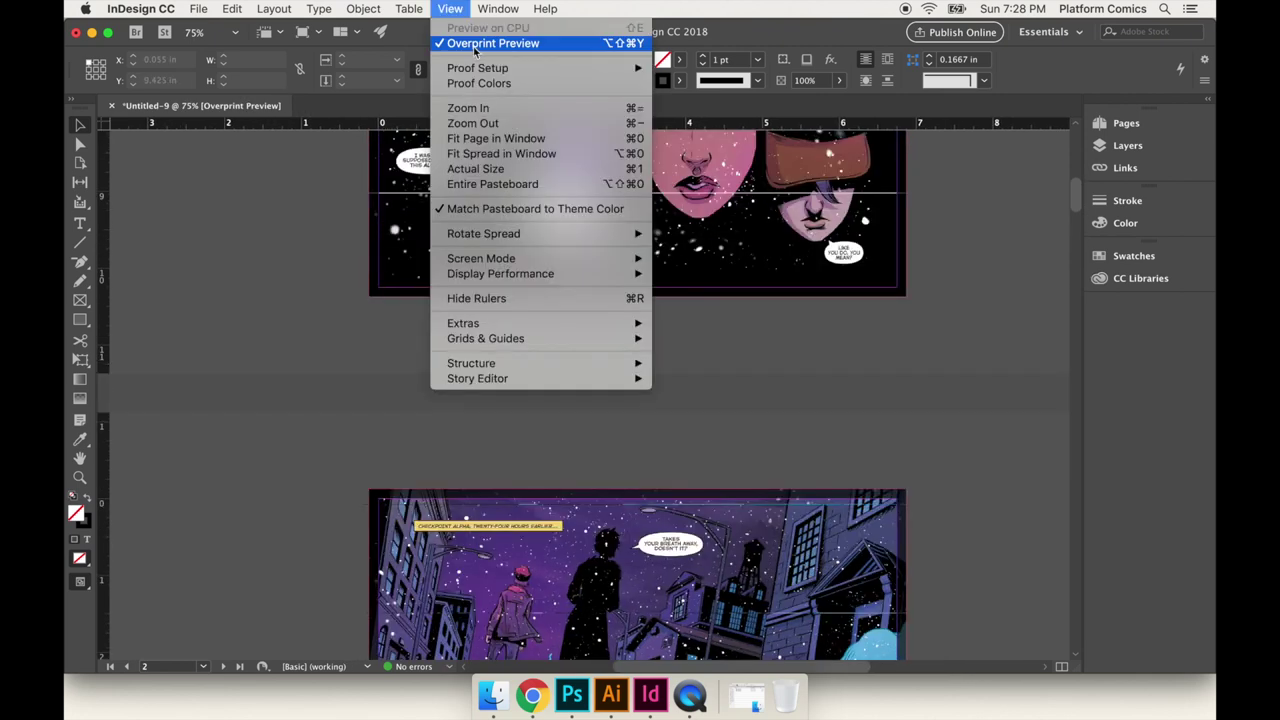
pyautogui.click(476, 44)
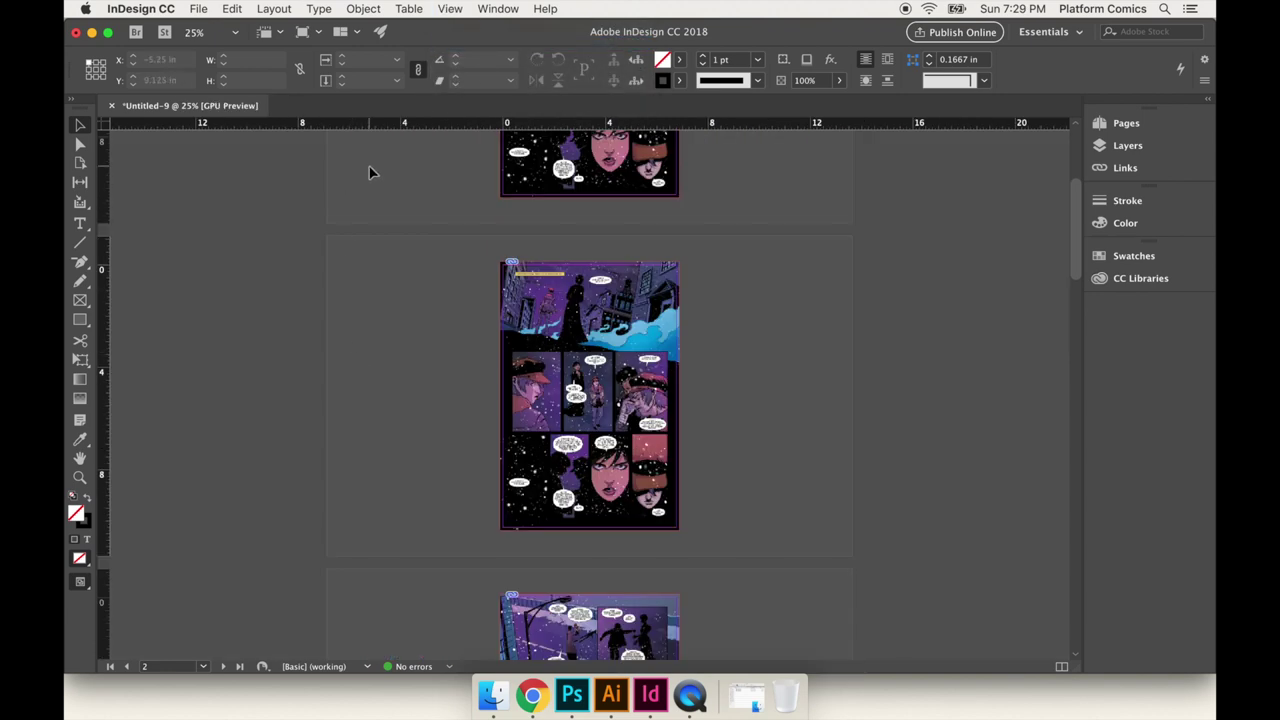
# Export the document as Adobe PDF (Print) named Comic_01.
pyautogui.click(206, 8)
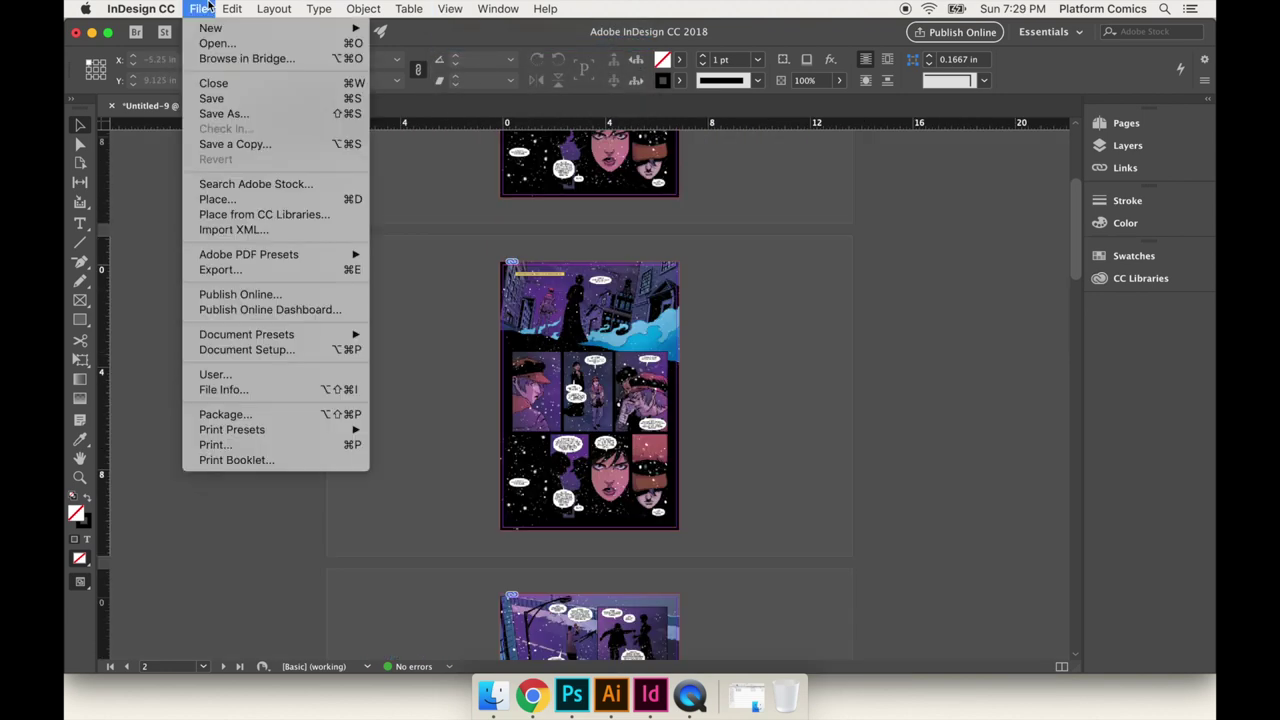
pyautogui.click(260, 279)
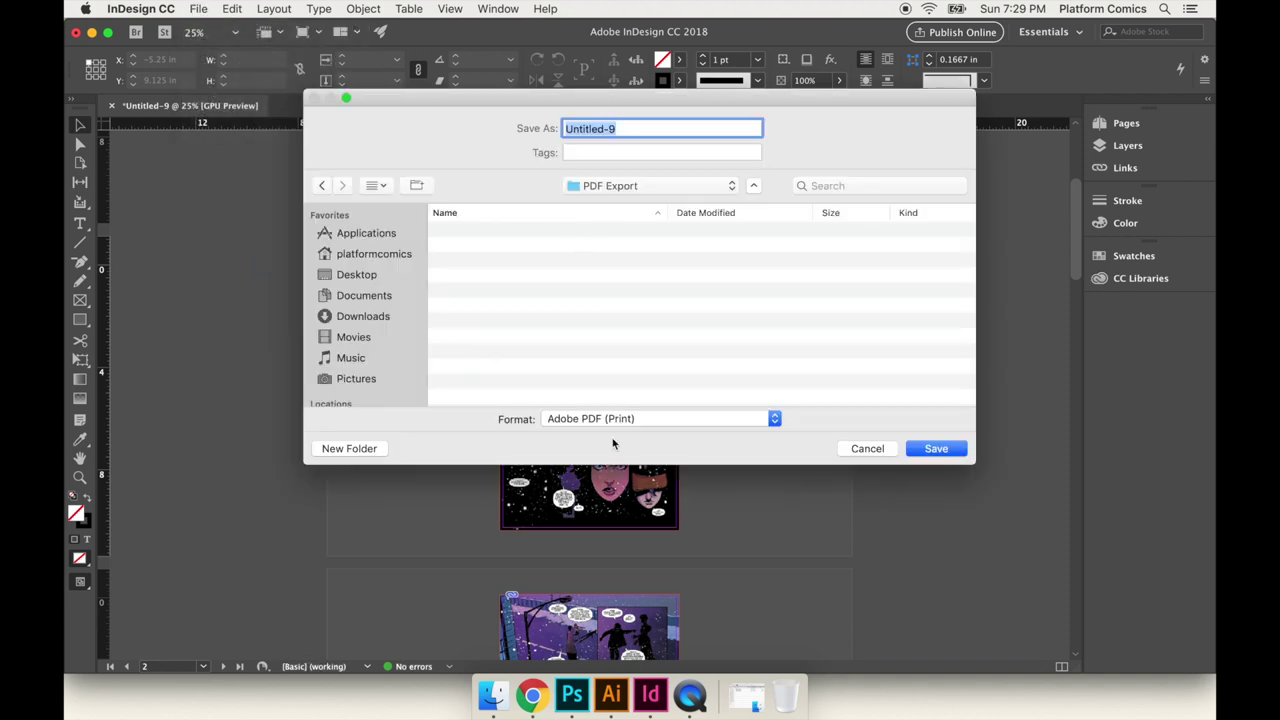
pyautogui.click(602, 420)
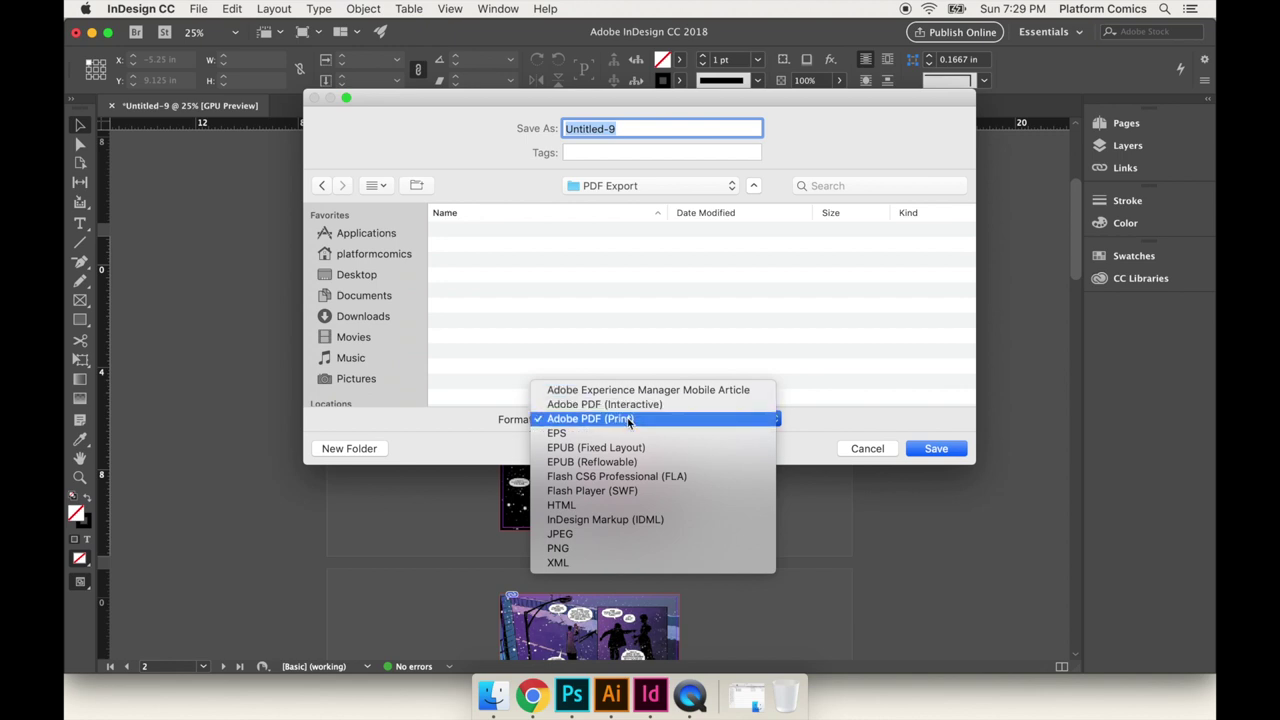
pyautogui.click(629, 419)
pyautogui.write('Comic_01')
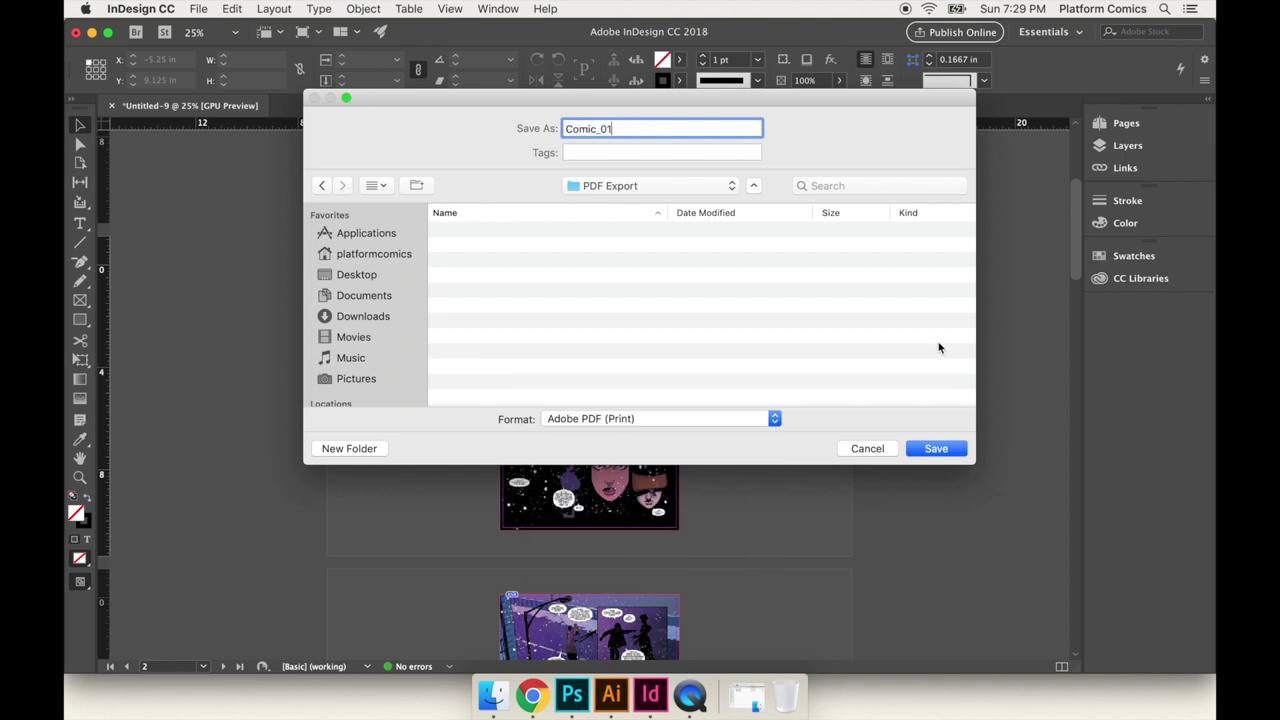
pyautogui.click(935, 449)
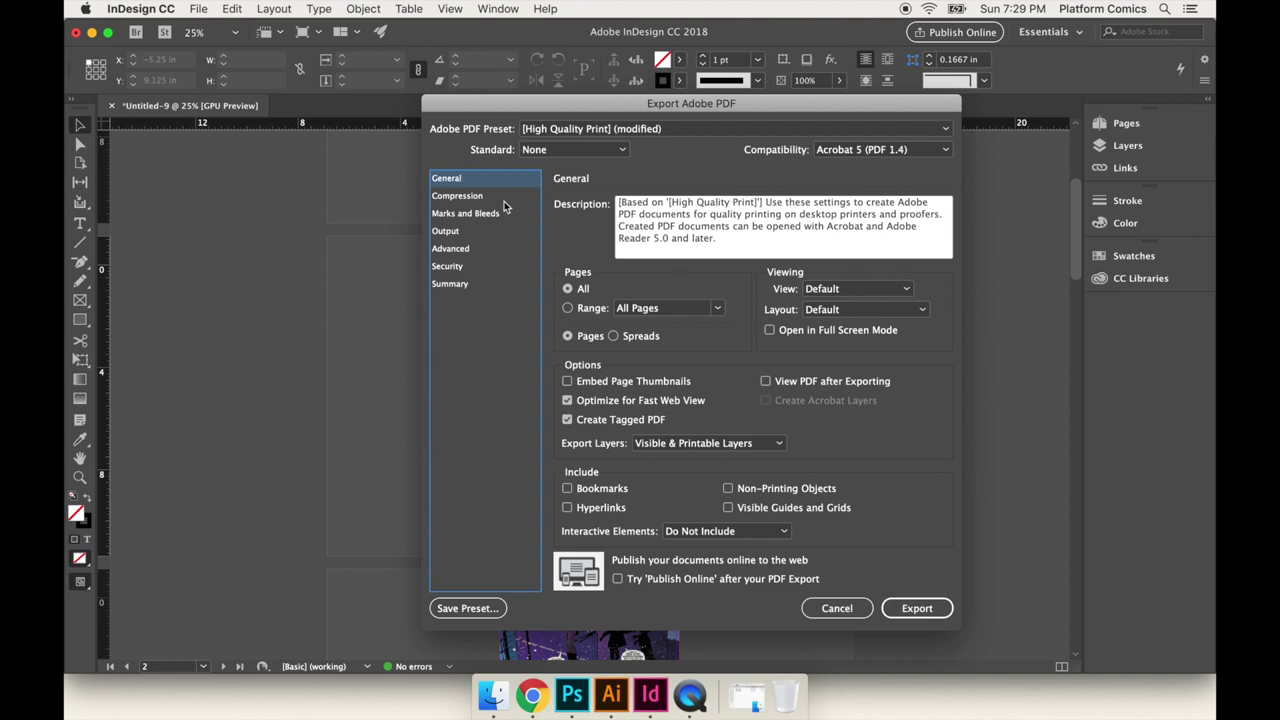
# Switch the PDF export from all pages to the page range 1-5.
pyautogui.click(567, 289)
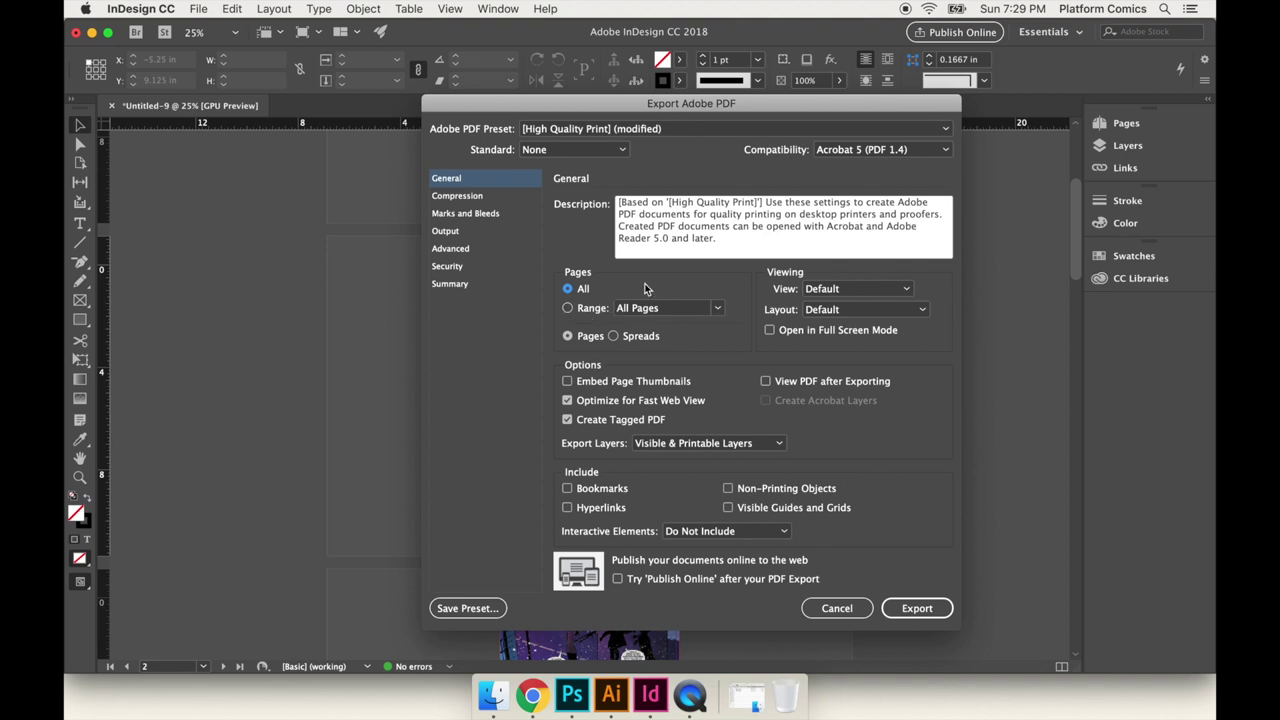
pyautogui.click(593, 308)
pyautogui.write('1-5')
pyautogui.click(482, 196)
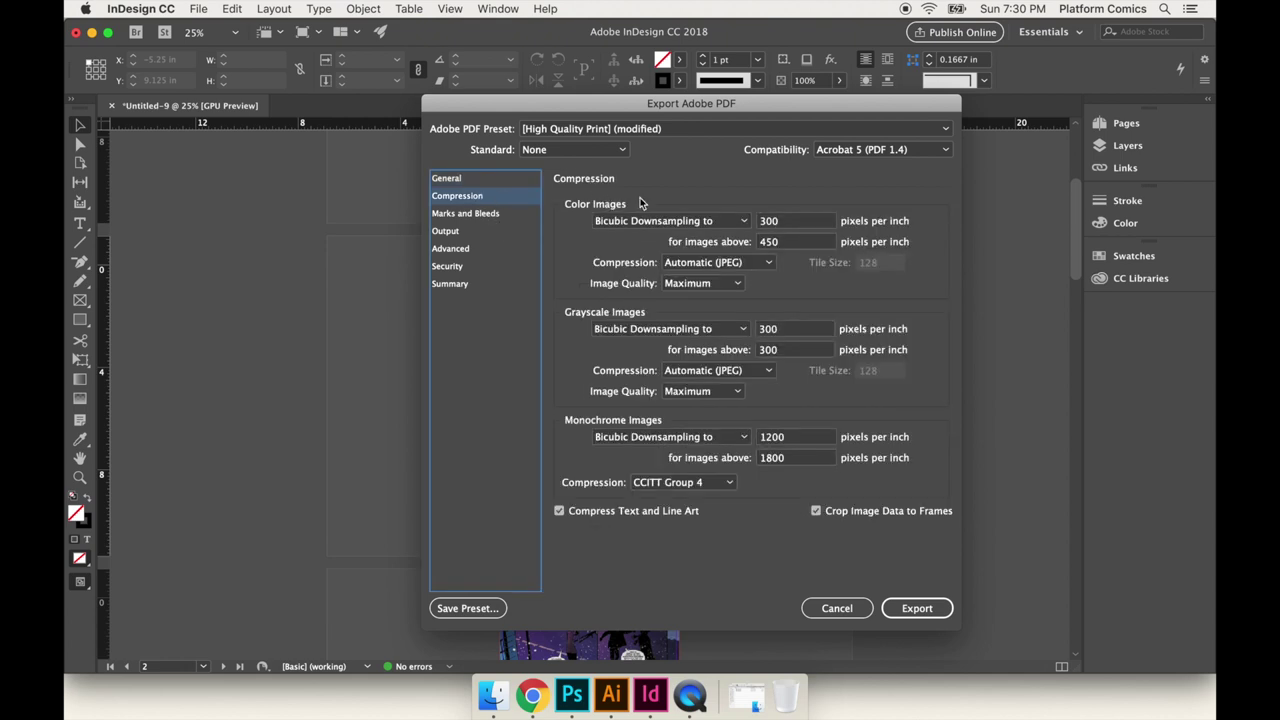
# Change the Color Images 'for images above' threshold from 450 to 300 ppi.
pyautogui.click(688, 248)
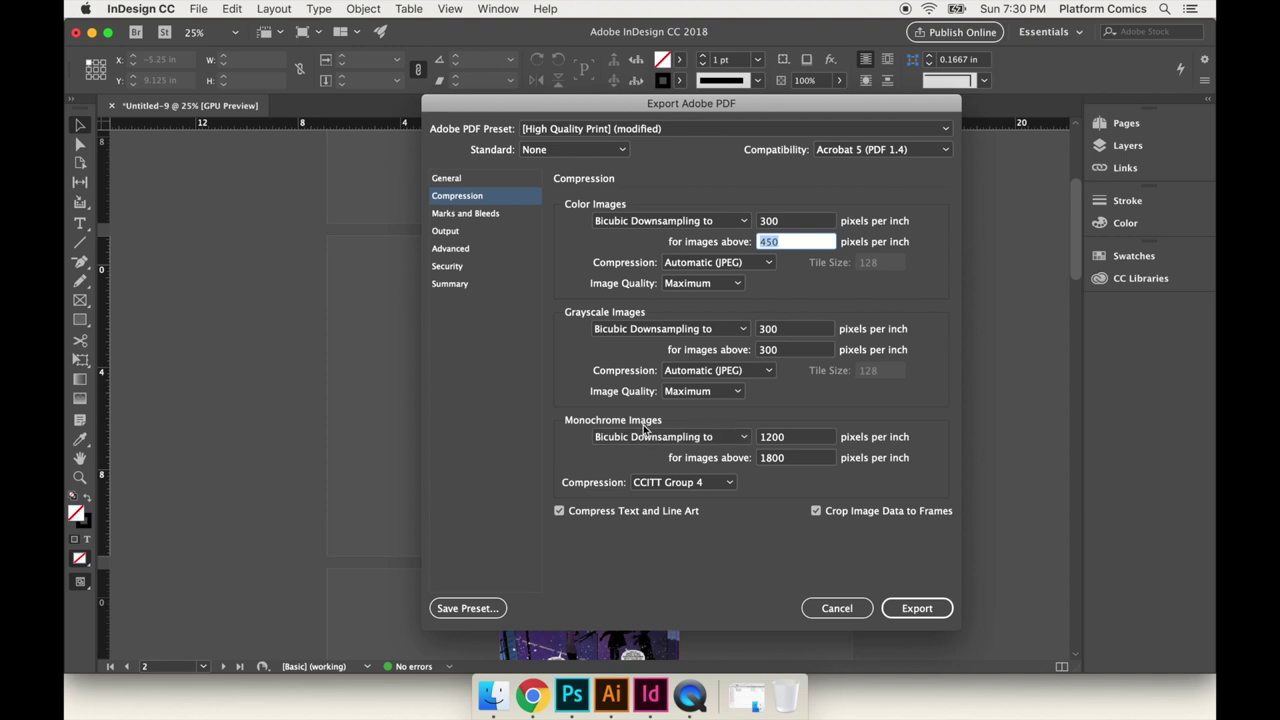
pyautogui.hotkey('shift', 'Tab')
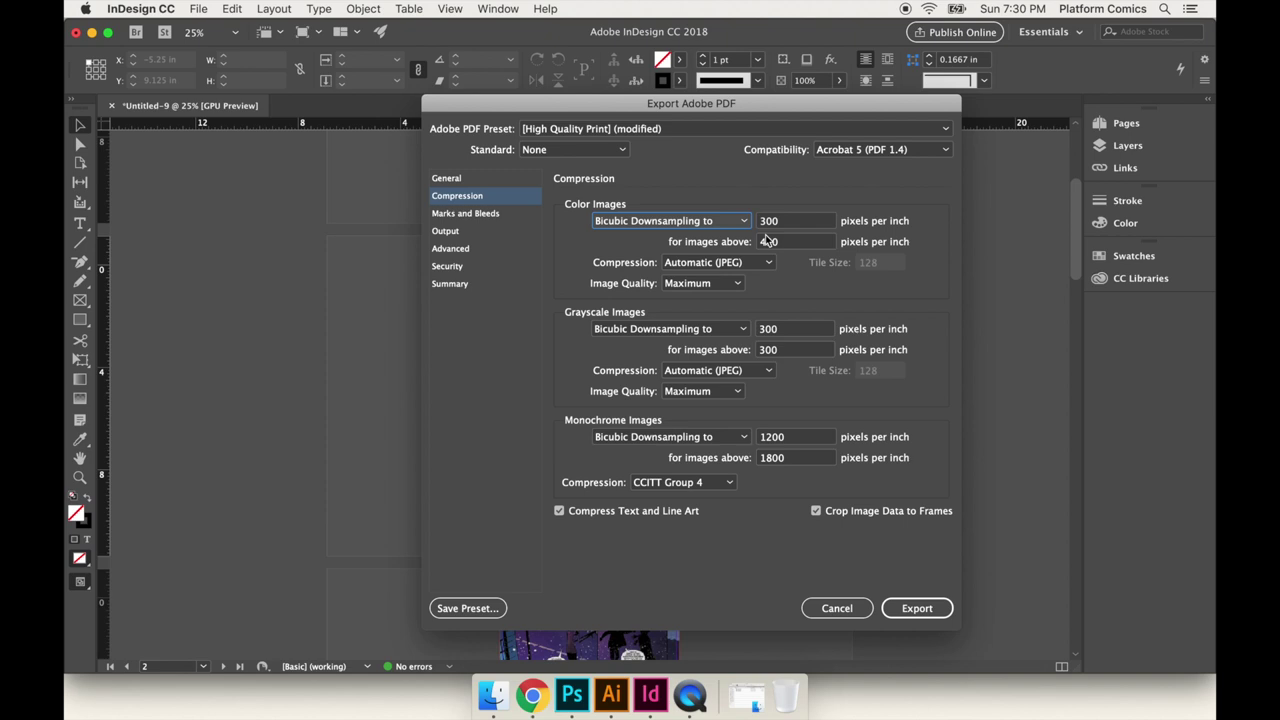
pyautogui.press('Tab')
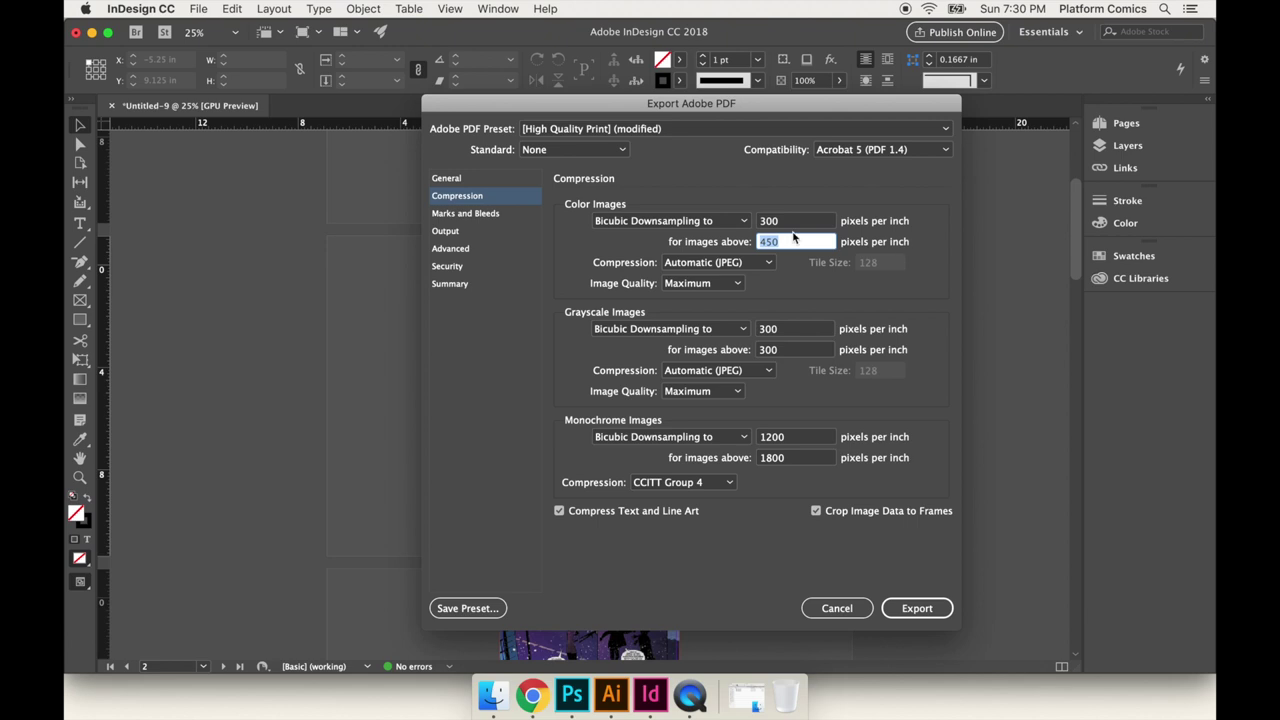
pyautogui.click(792, 221)
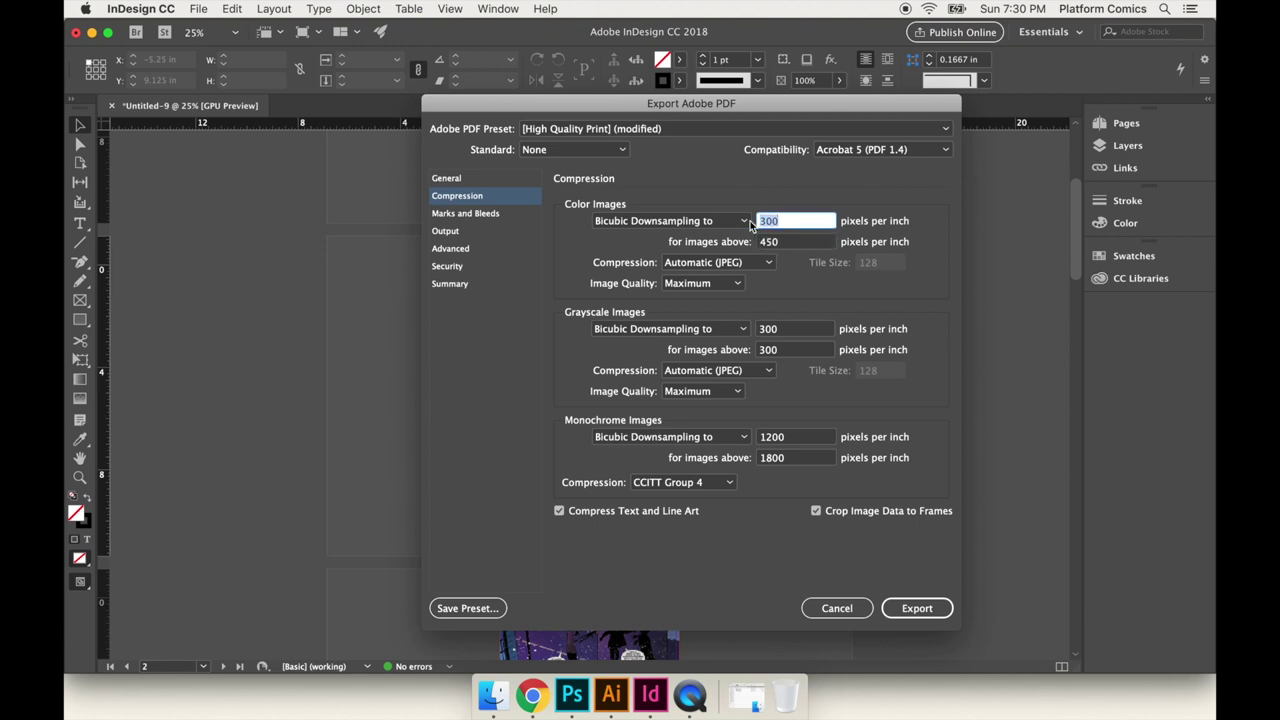
pyautogui.click(792, 243)
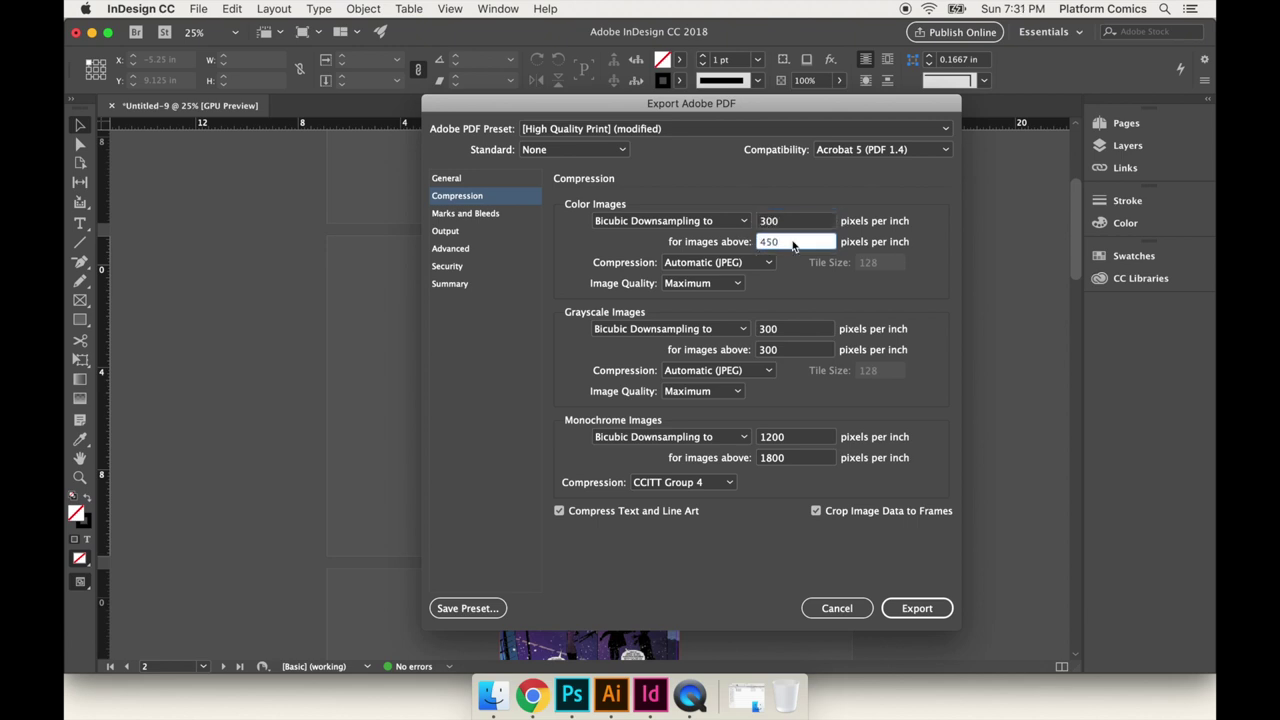
pyautogui.moveTo(795, 250); pyautogui.dragTo(752, 247)
pyautogui.write('300')
pyautogui.press('Tab')
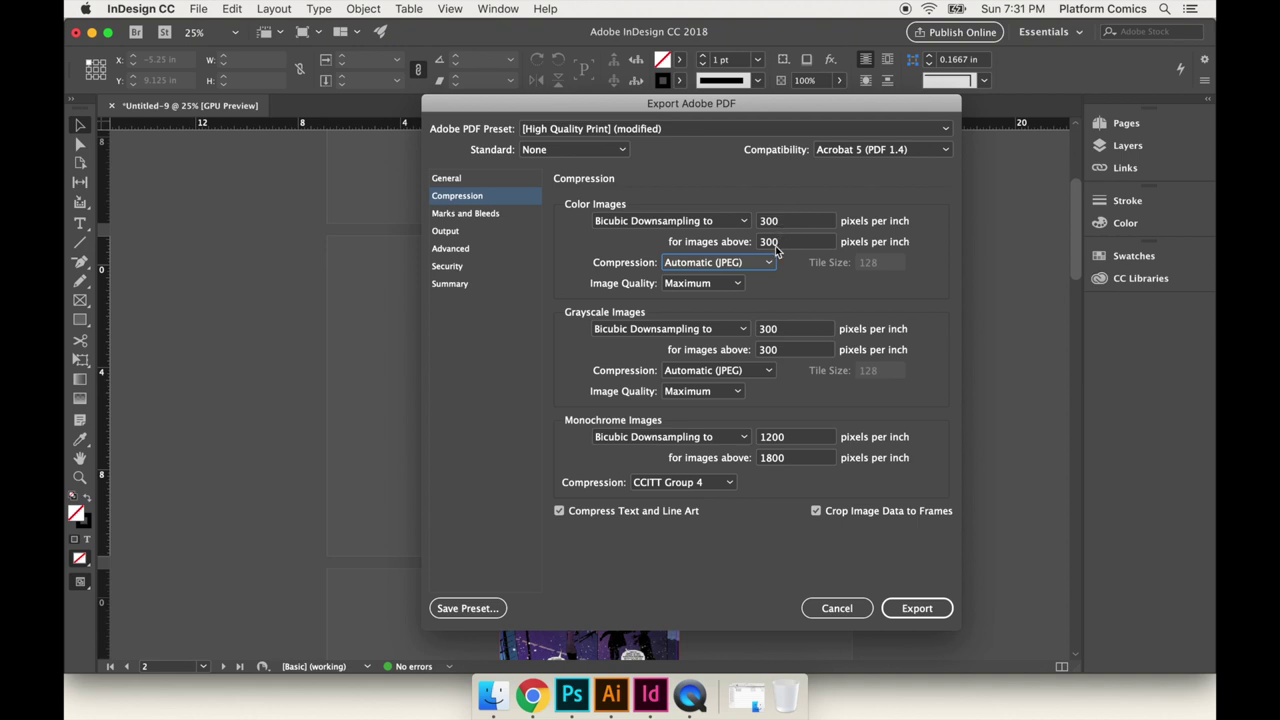
pyautogui.click(771, 246)
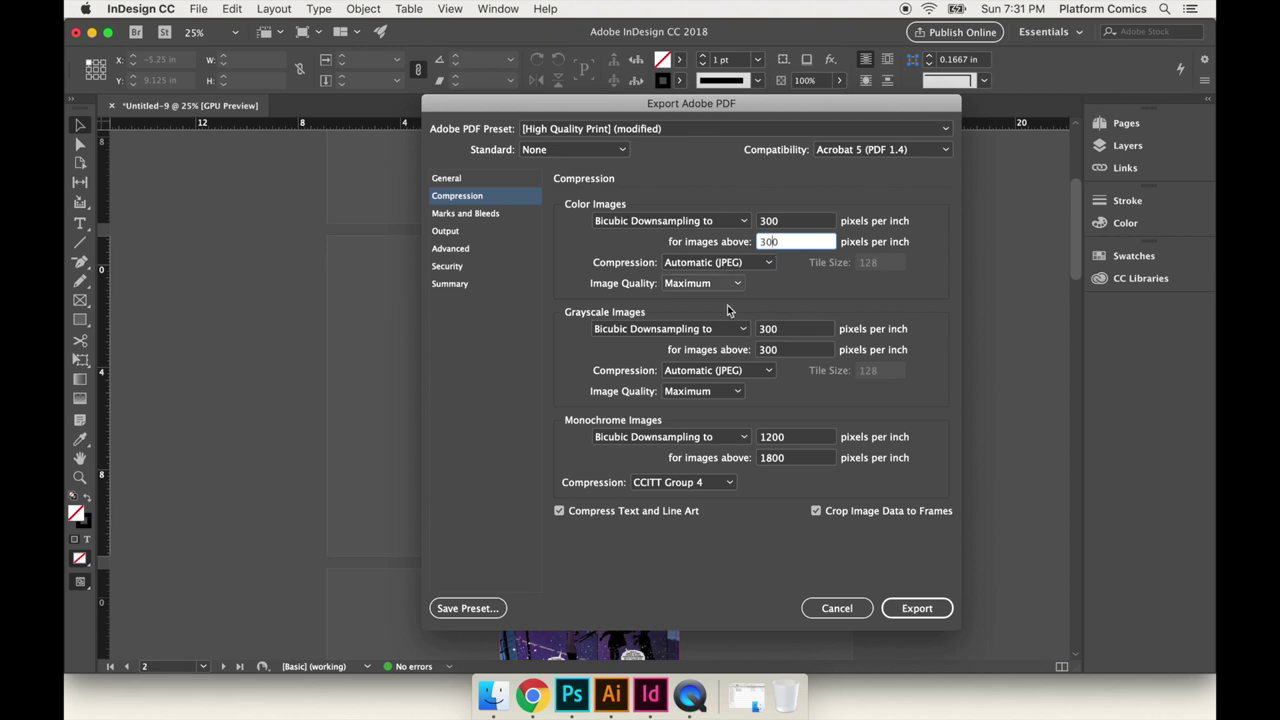
pyautogui.click(614, 698)
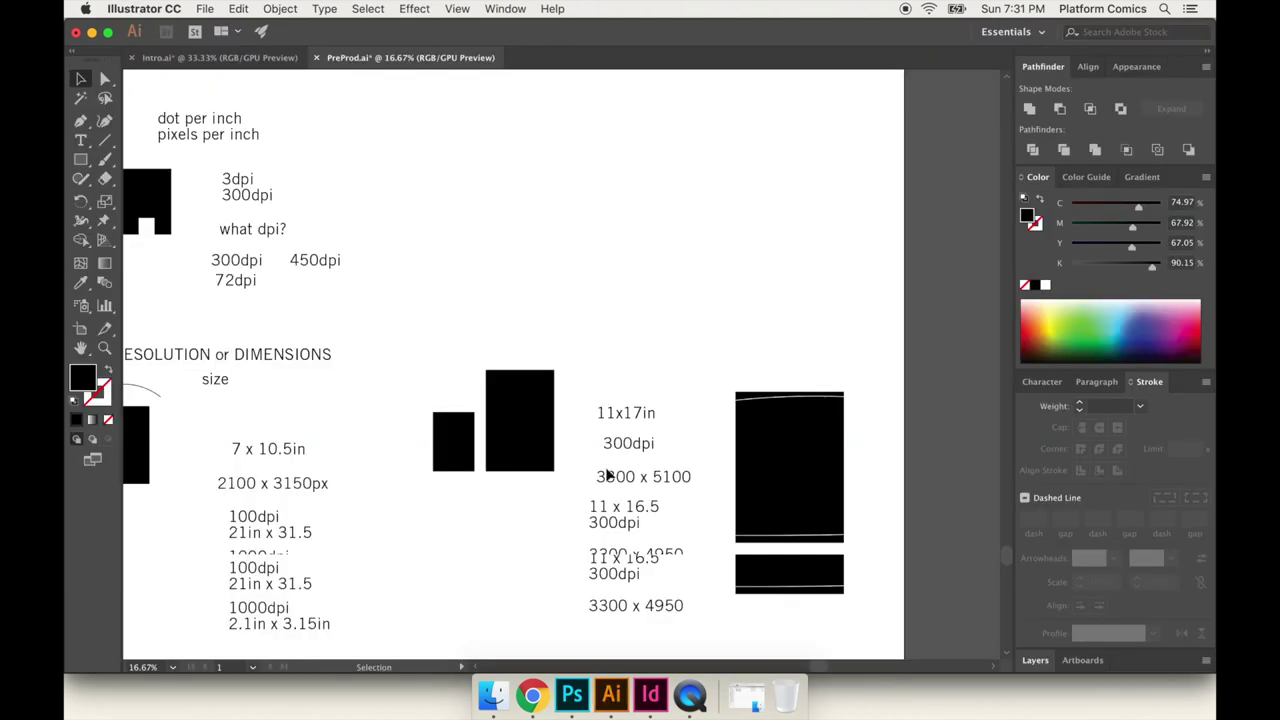
# Draw a tall black rectangle on the artboard and label it '300dpi'.
pyautogui.press('m')
pyautogui.scroll(5, 728, 245)
pyautogui.hscroll(1, 728, 245)
pyautogui.moveTo(552, 191); pyautogui.dragTo(675, 355)
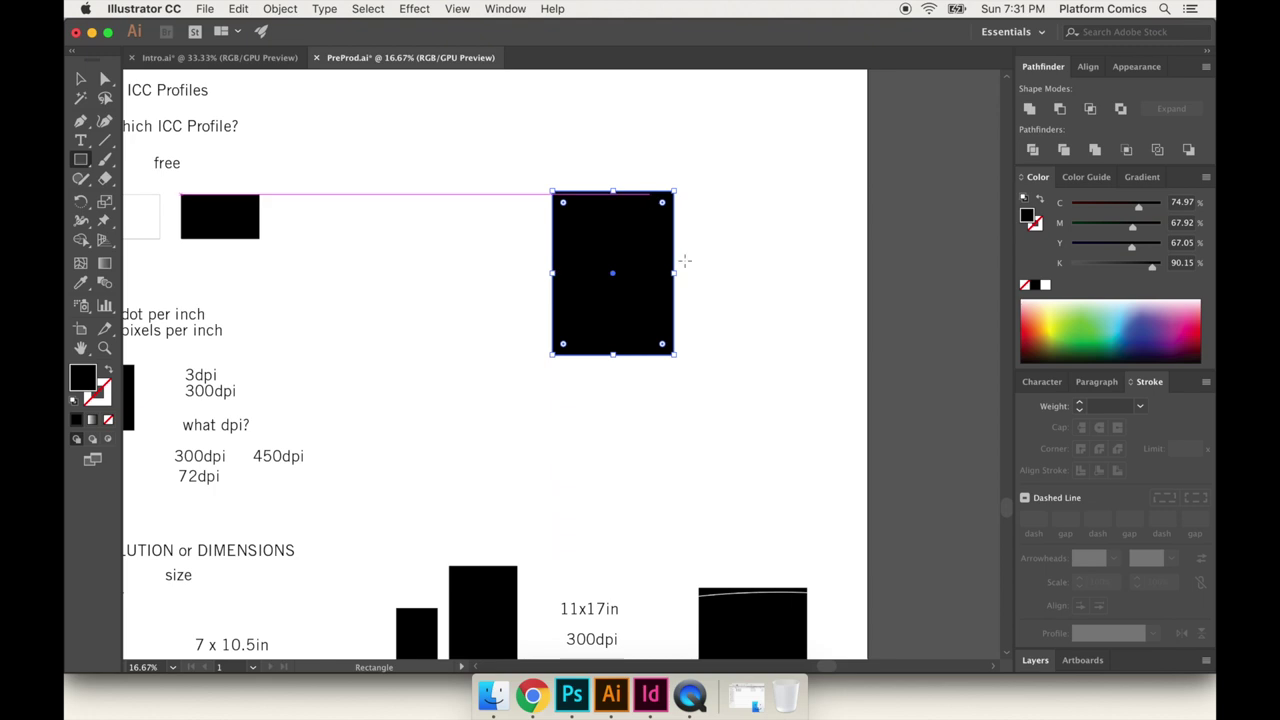
pyautogui.press('t')
pyautogui.write('3')
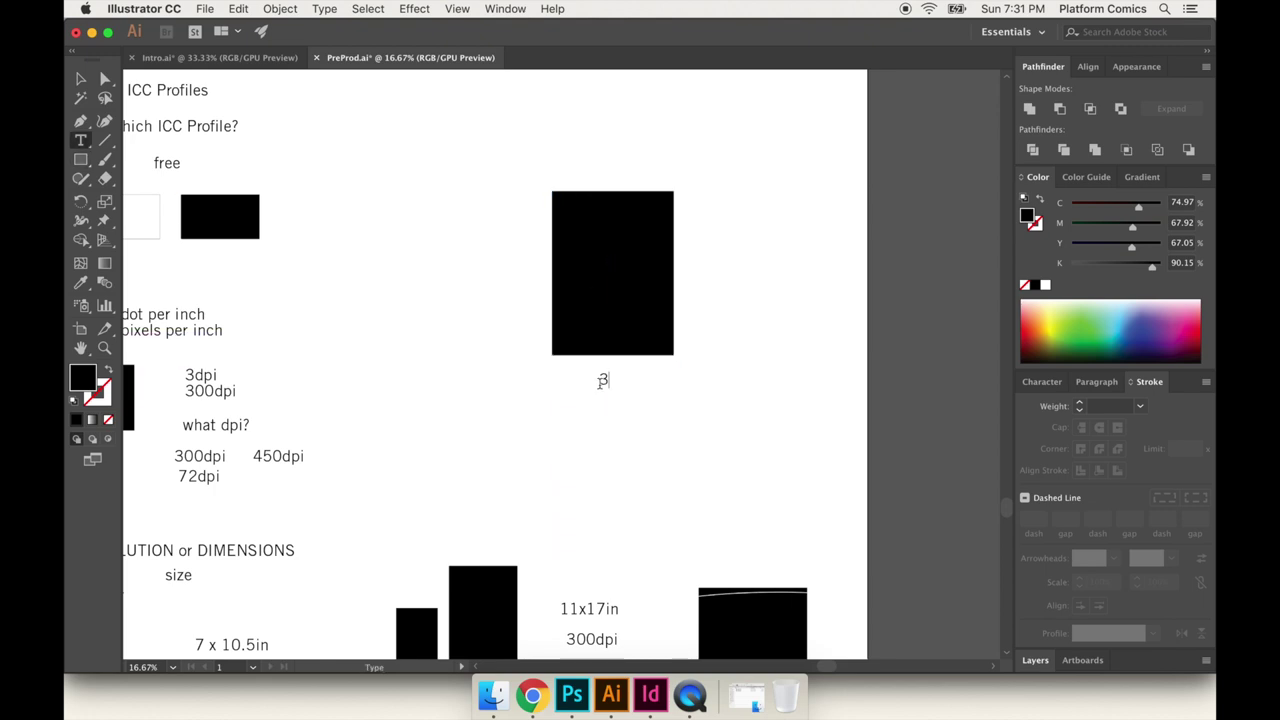
pyautogui.write('00doi')
pyautogui.press('Escape')
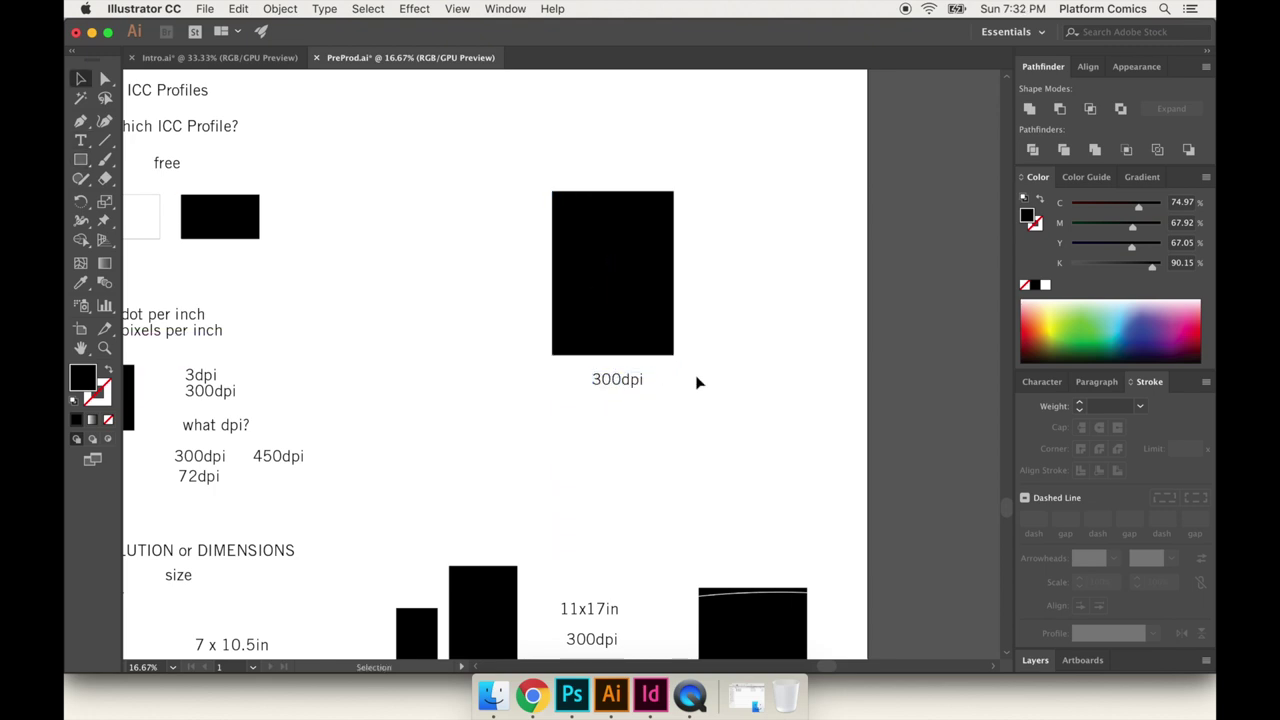
# Copy the rectangle to the right as a smaller copy; test-resize the left one and undo.
pyautogui.moveTo(630, 305); pyautogui.dragTo(758, 304)
pyautogui.moveTo(803, 192); pyautogui.dragTo(759, 251)
pyautogui.click(803, 246)
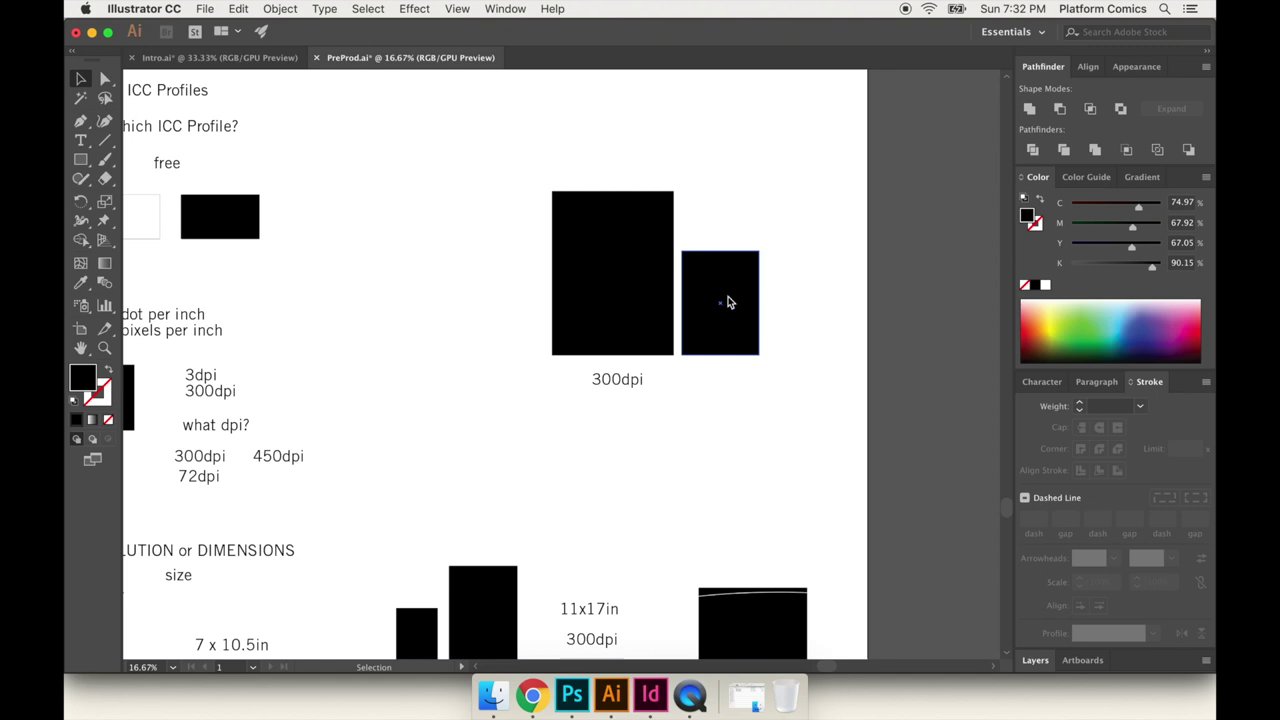
pyautogui.click(642, 261)
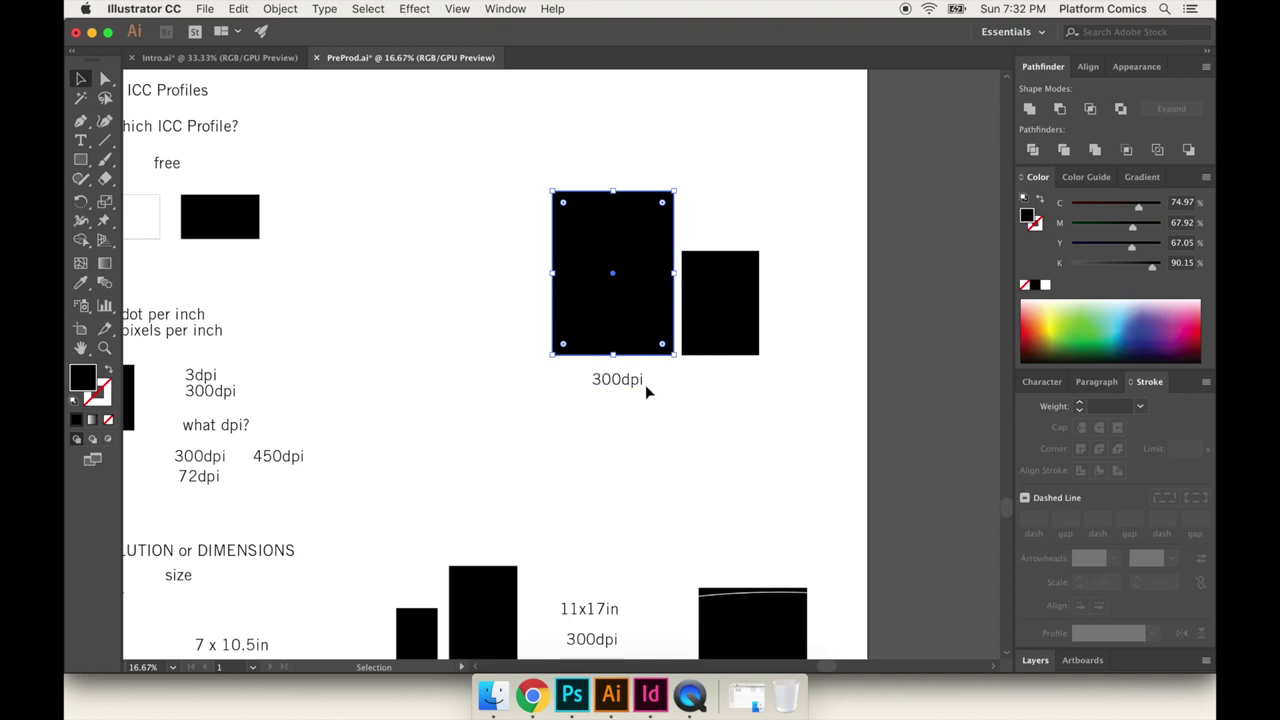
pyautogui.moveTo(553, 192); pyautogui.dragTo(599, 230)
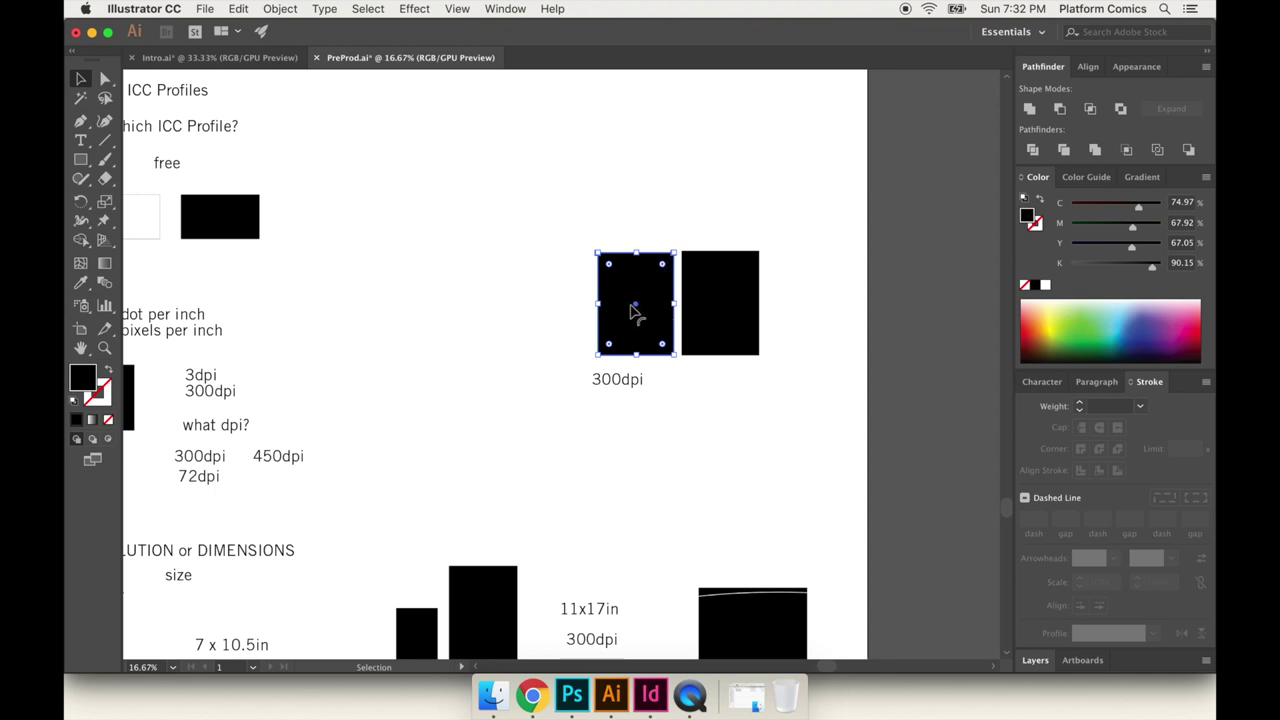
pyautogui.press('super+z')
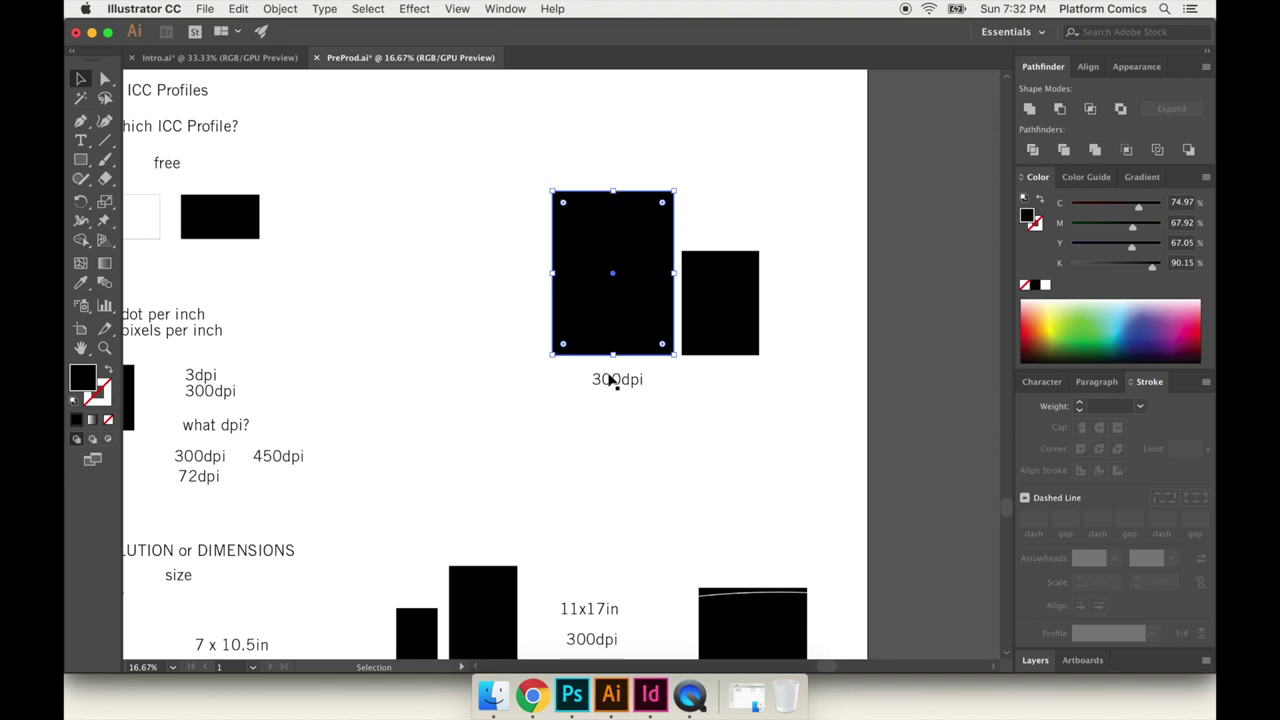
pyautogui.moveTo(553, 192); pyautogui.dragTo(597, 223)
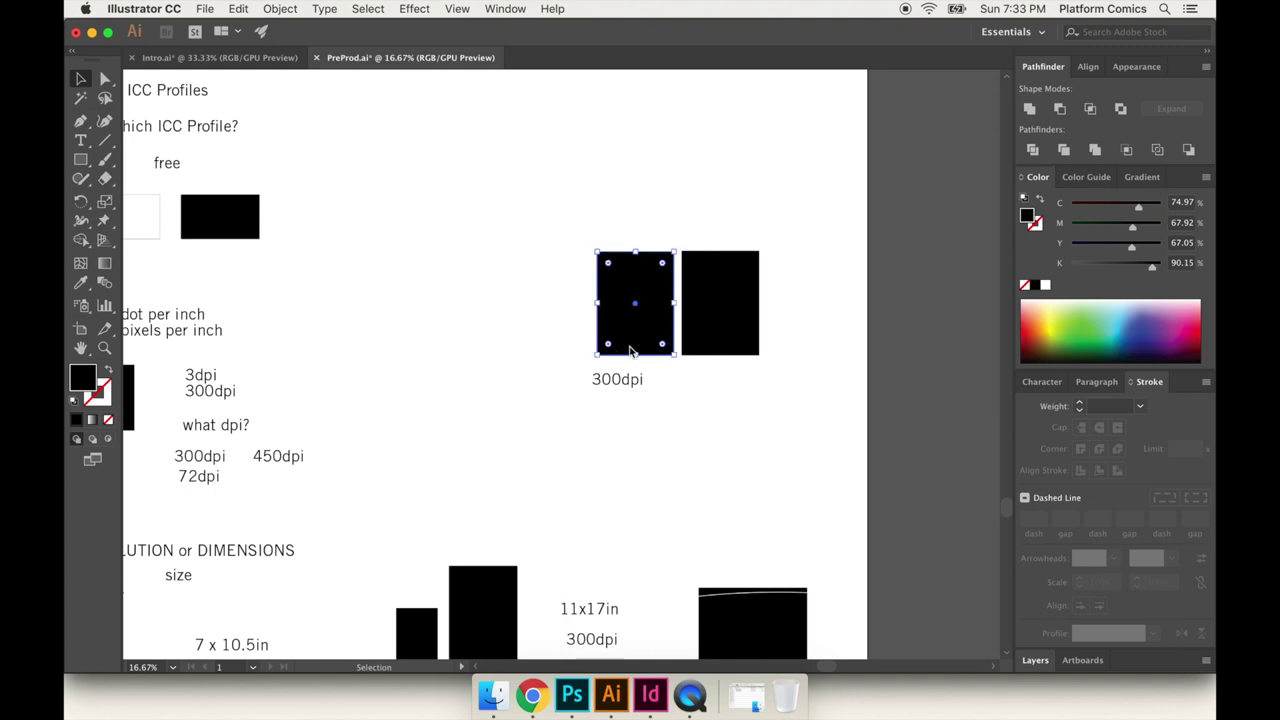
pyautogui.press('super+z')
# Copy the label under the right rectangle and change it to '400dpi'.
pyautogui.moveTo(609, 380); pyautogui.dragTo(718, 385)
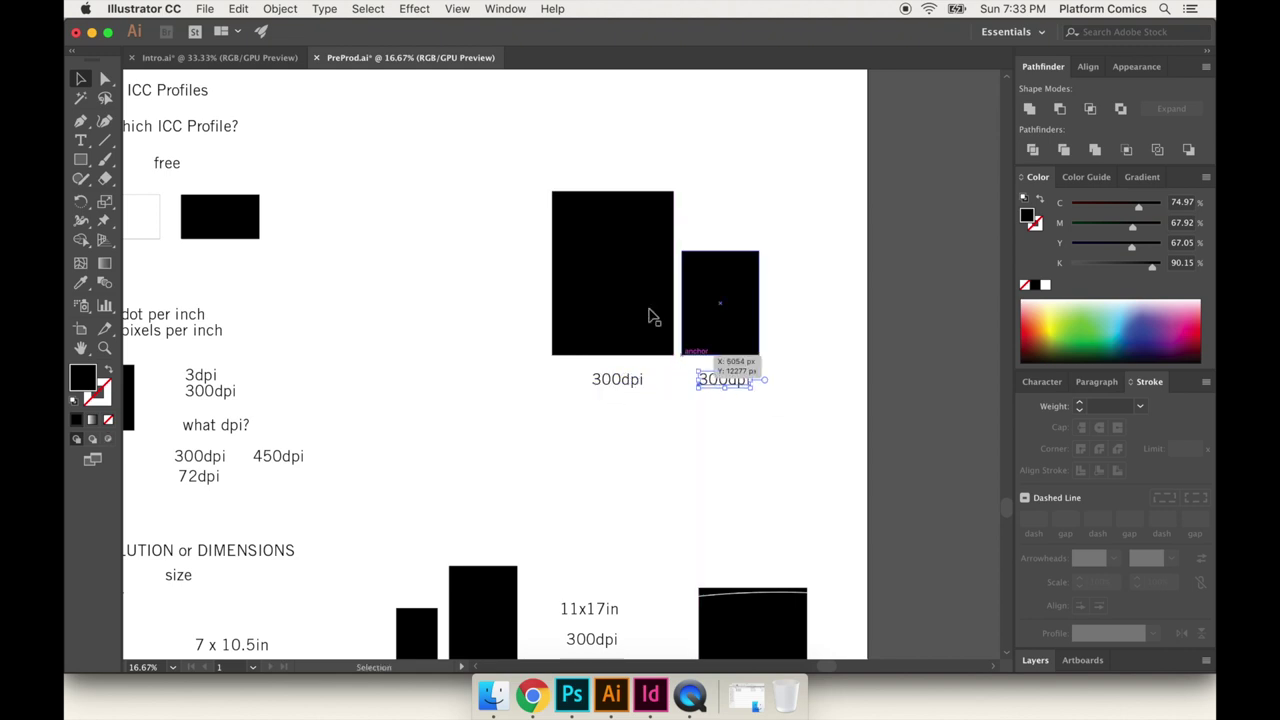
pyautogui.doubleClick(716, 380)
pyautogui.moveTo(709, 380); pyautogui.dragTo(688, 379)
pyautogui.write('4')
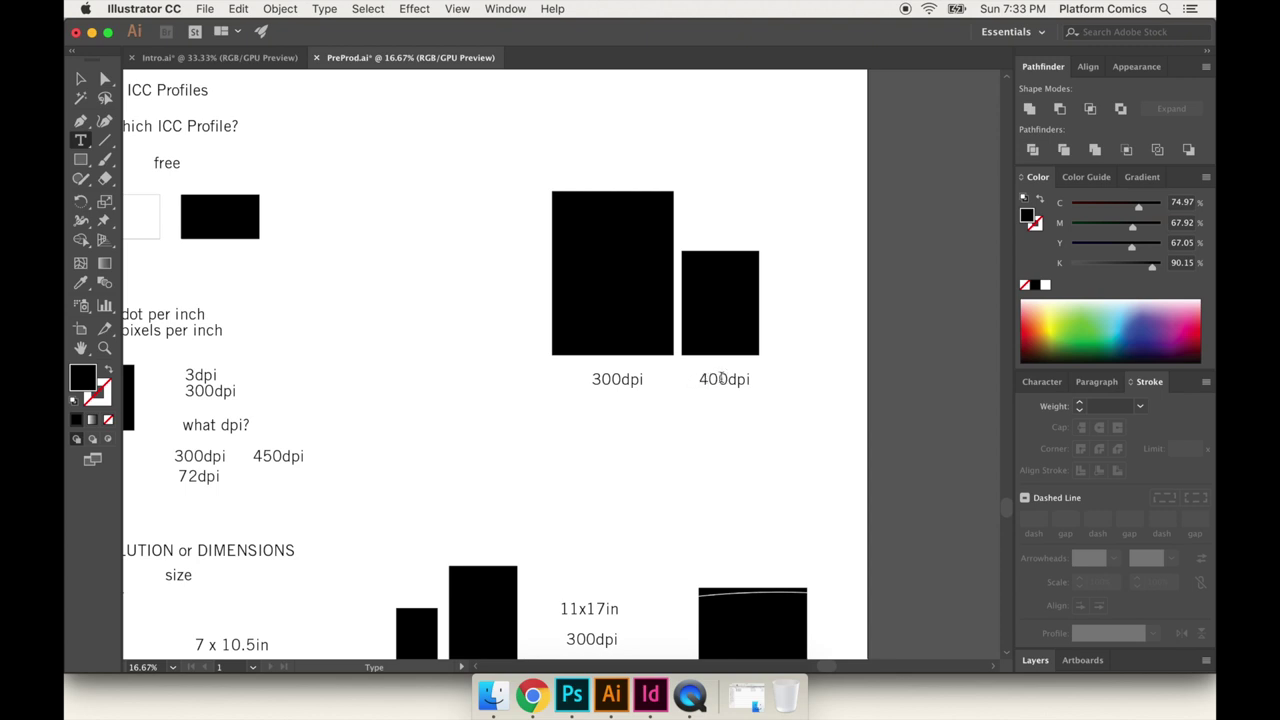
pyautogui.press('Escape')
pyautogui.click(724, 352)
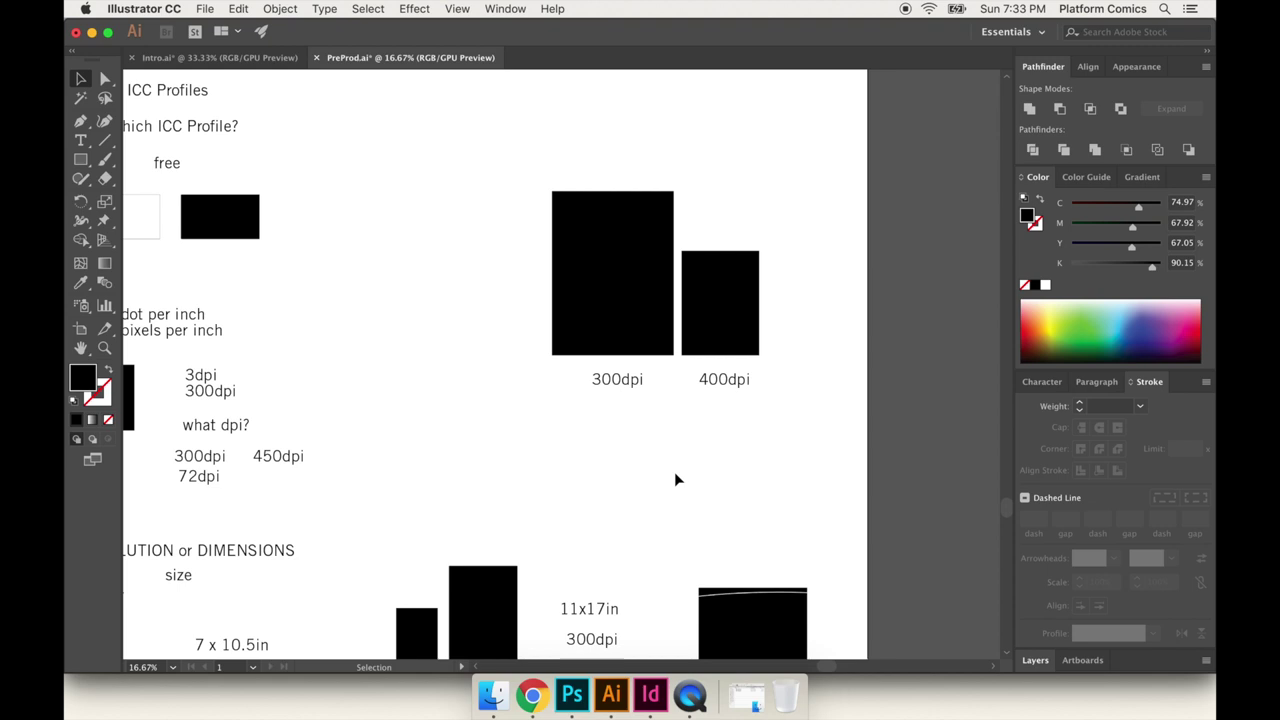
pyautogui.click(650, 694)
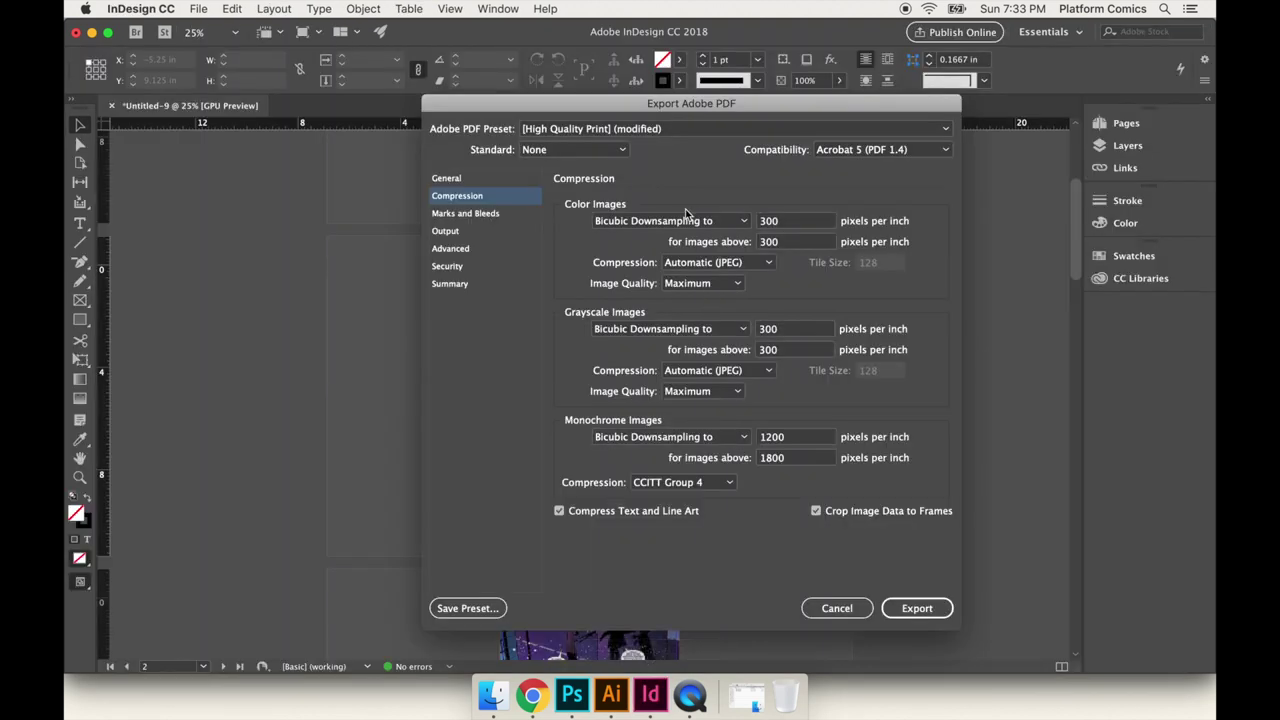
# Set Color Images compression to None and switch to the Marks and Bleeds settings.
pyautogui.click(791, 243)
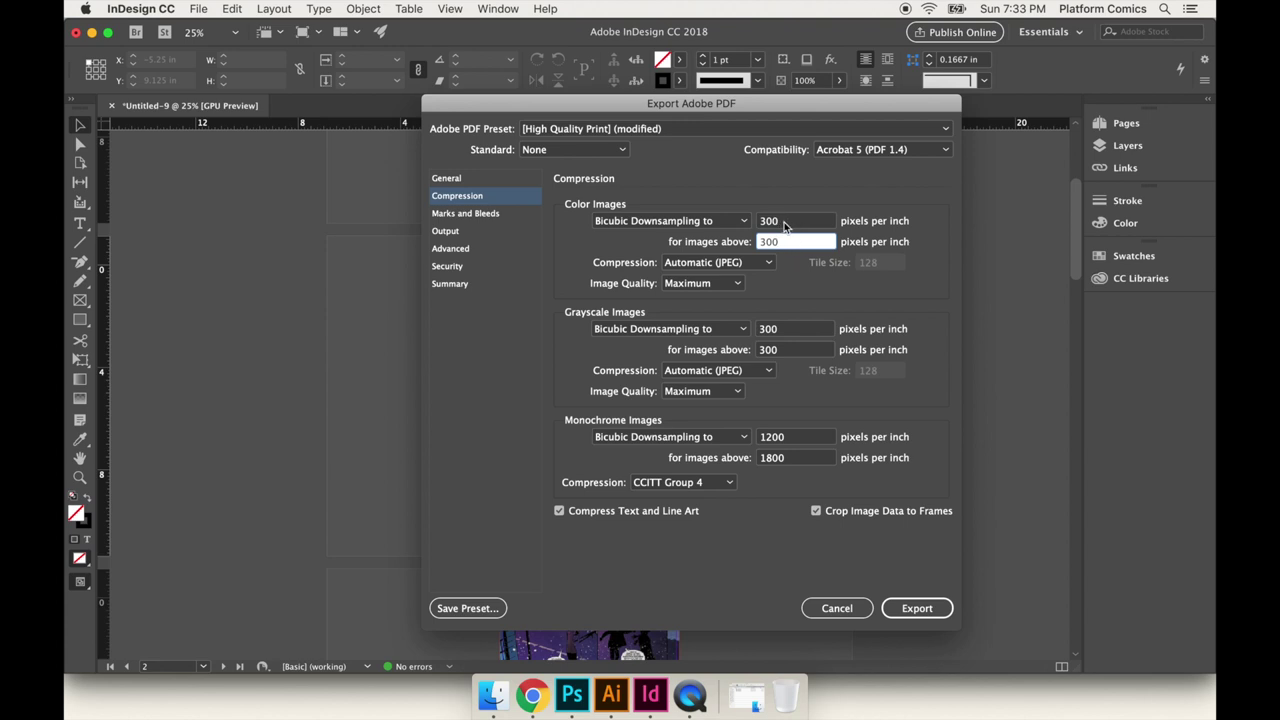
pyautogui.click(786, 222)
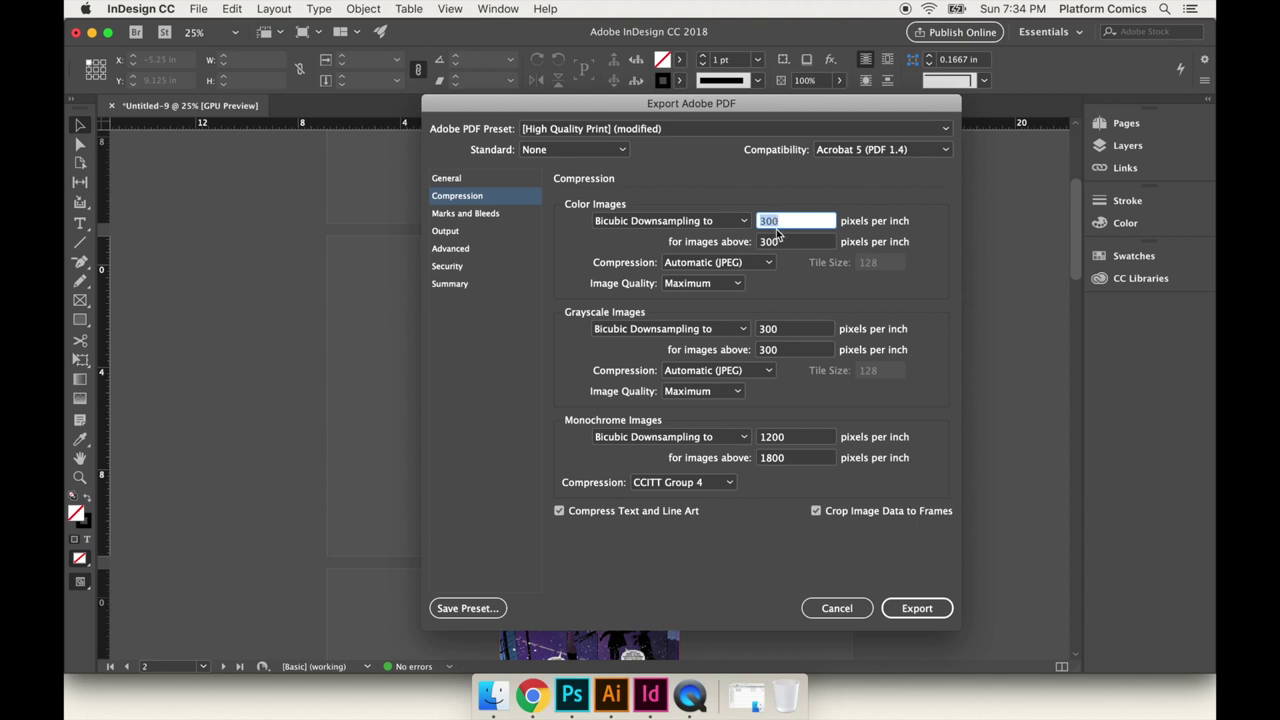
pyautogui.press('Tab')
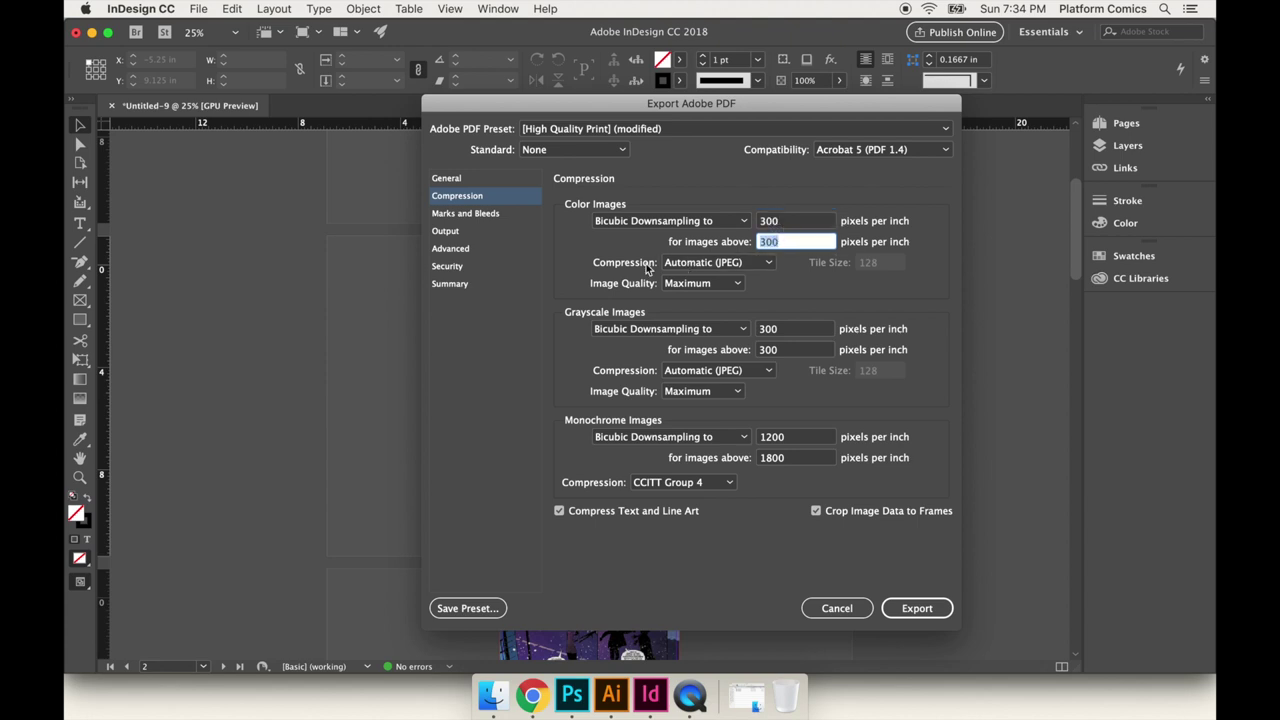
pyautogui.click(716, 262)
pyautogui.click(711, 246)
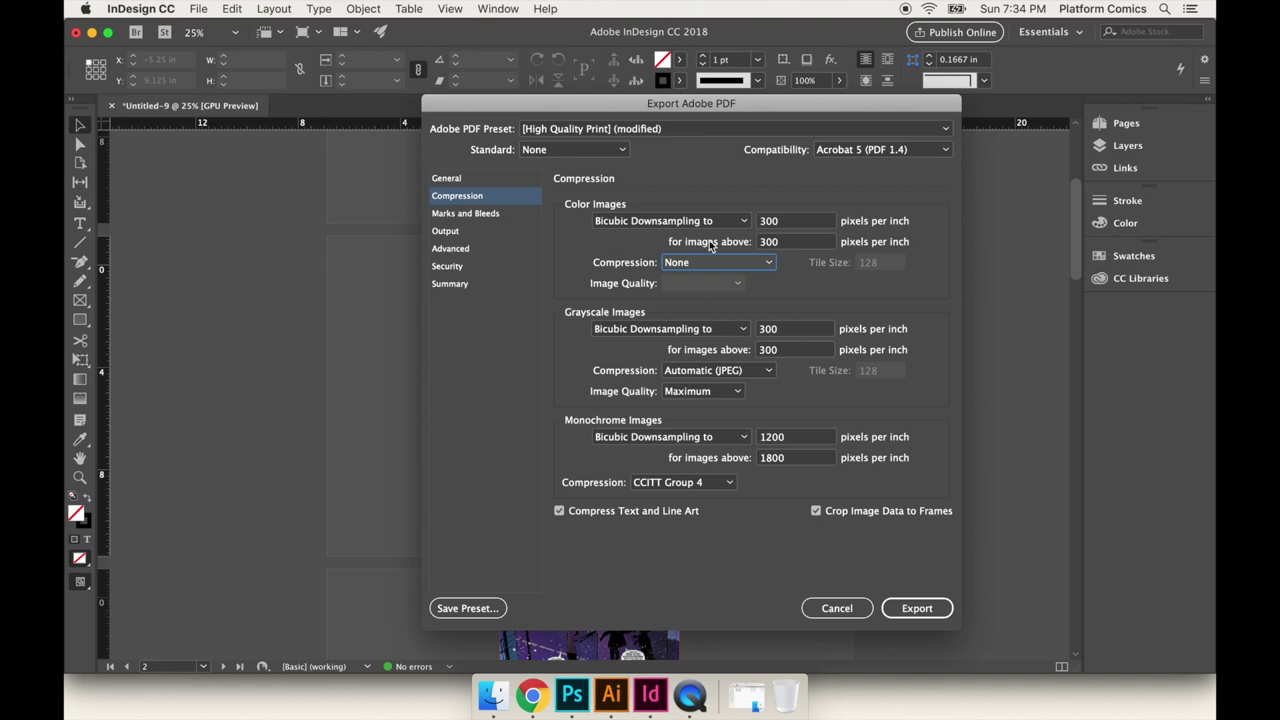
pyautogui.click(518, 216)
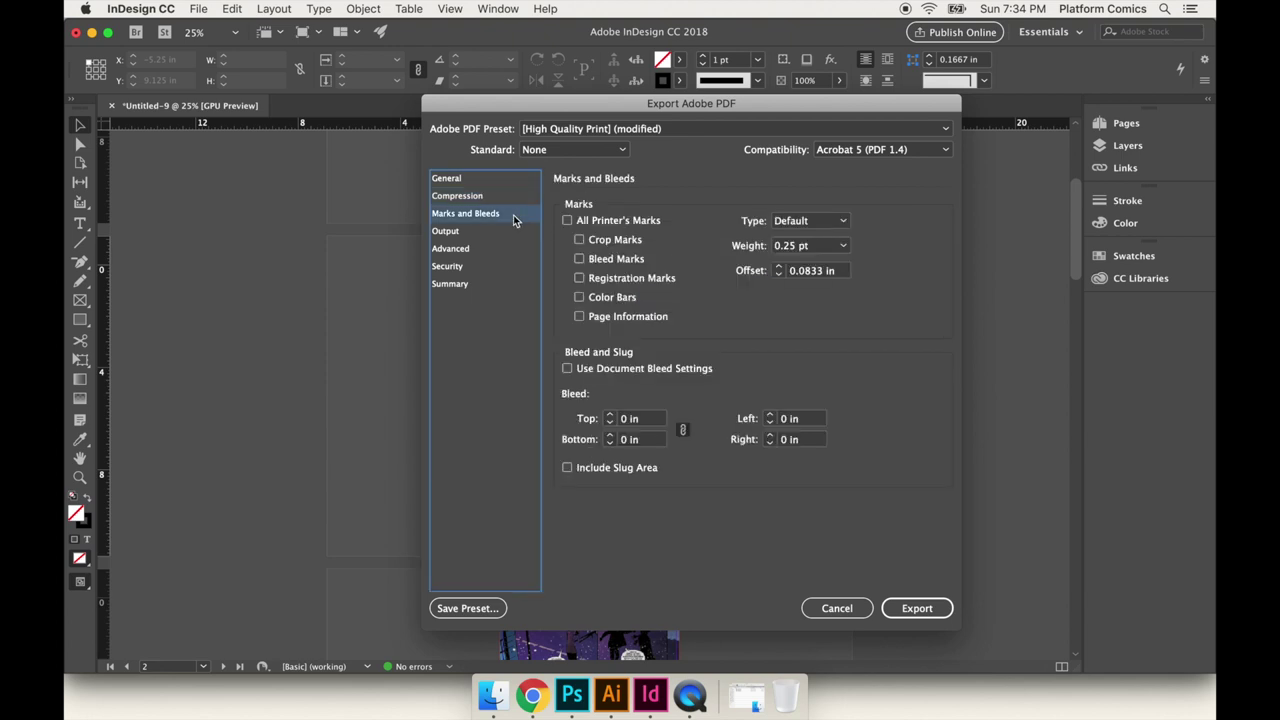
# Turn on Use Document Bleed Settings for the 0.125 in bleed, then show the Output settings.
pyautogui.click(568, 369)
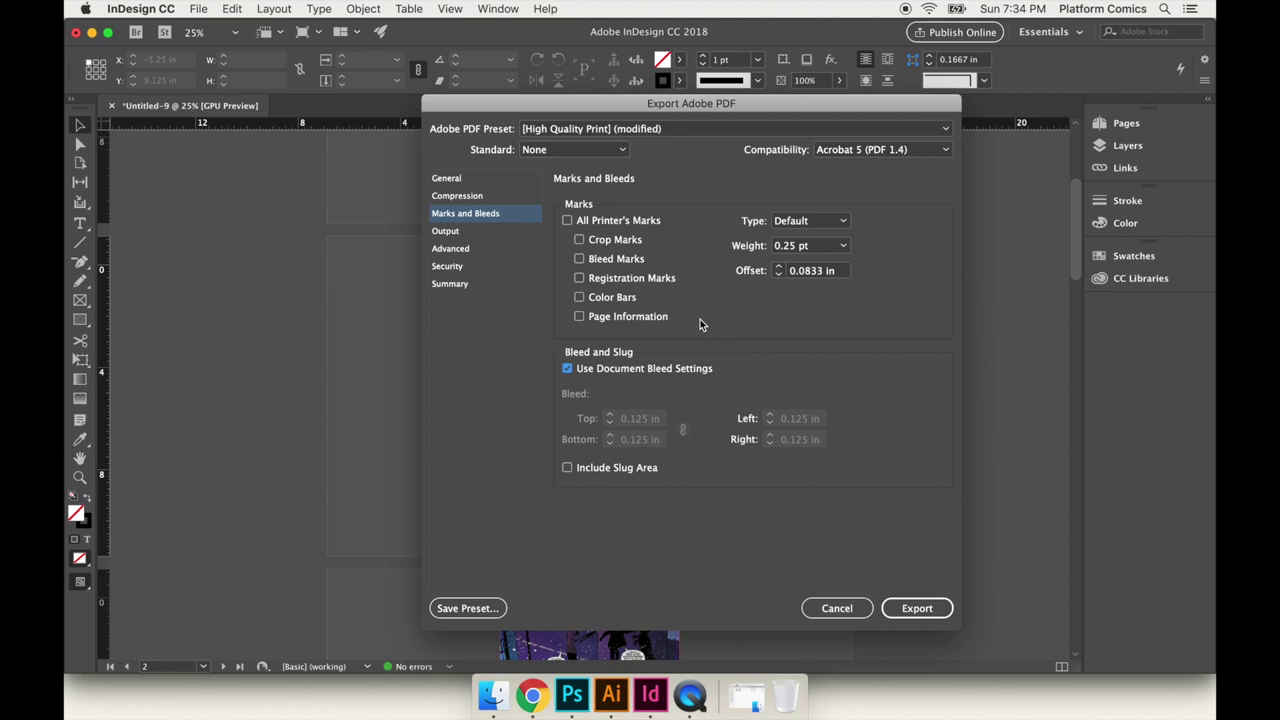
pyautogui.moveTo(662, 132); pyautogui.dragTo(858, 133)
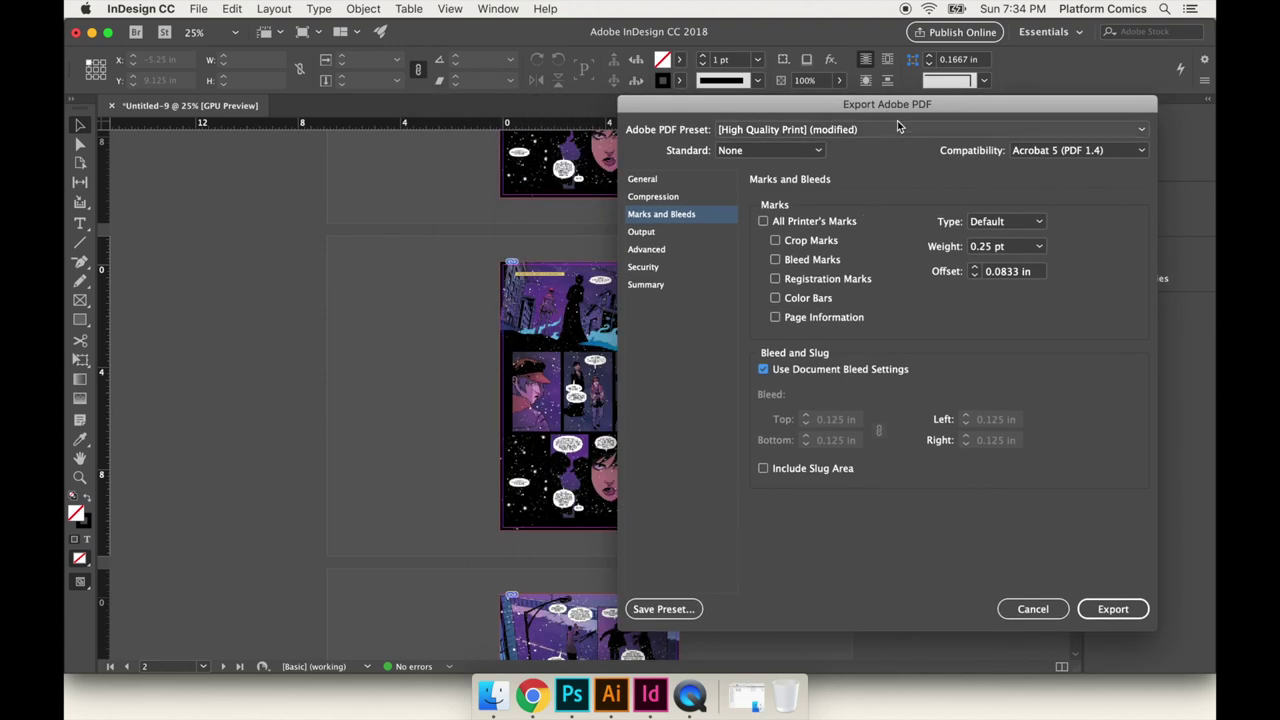
pyautogui.moveTo(904, 107); pyautogui.dragTo(830, 102)
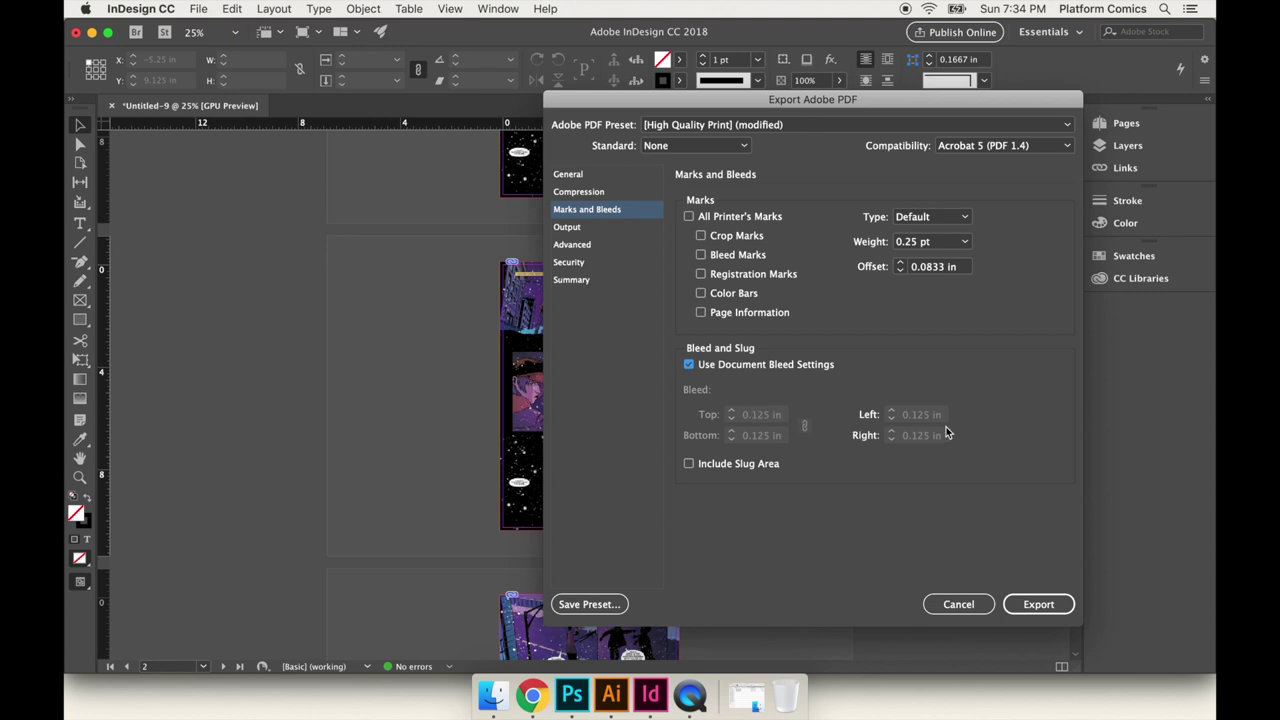
pyautogui.click(570, 227)
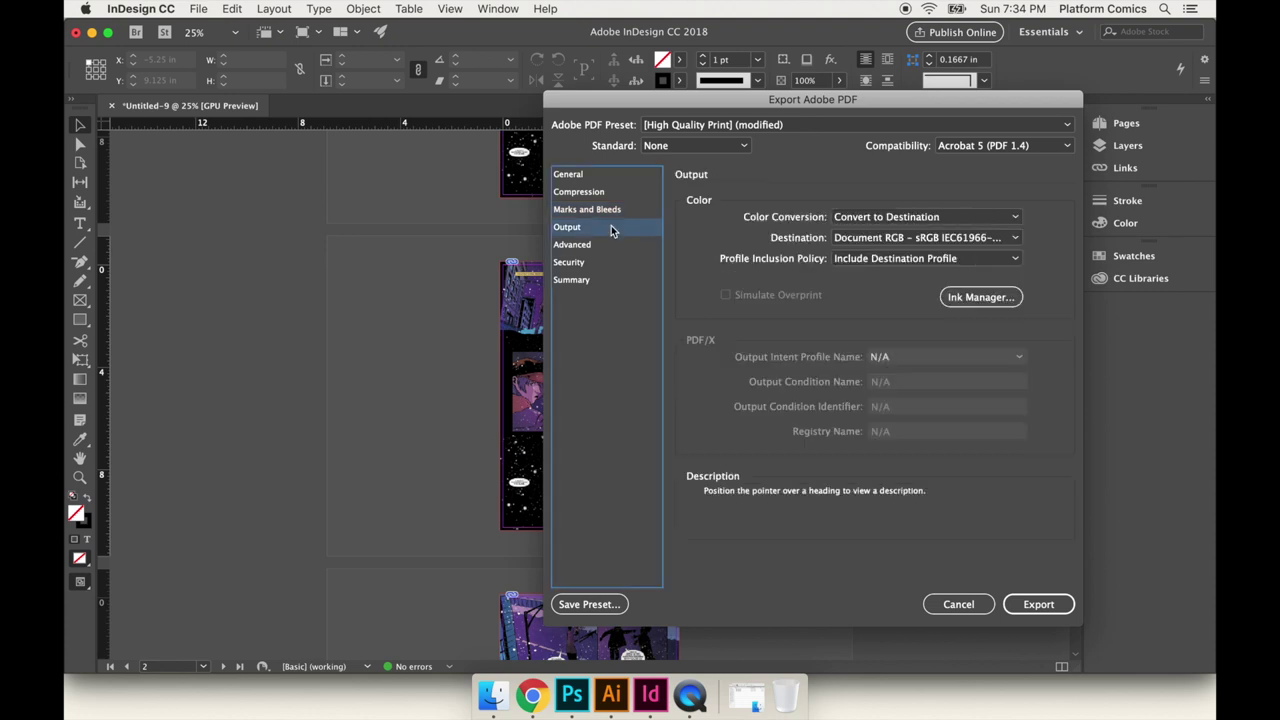
# Set Color Conversion to Convert to Destination with U.S. Web Coated (SWOP) v2 as destination.
pyautogui.click(875, 214)
pyautogui.click(876, 233)
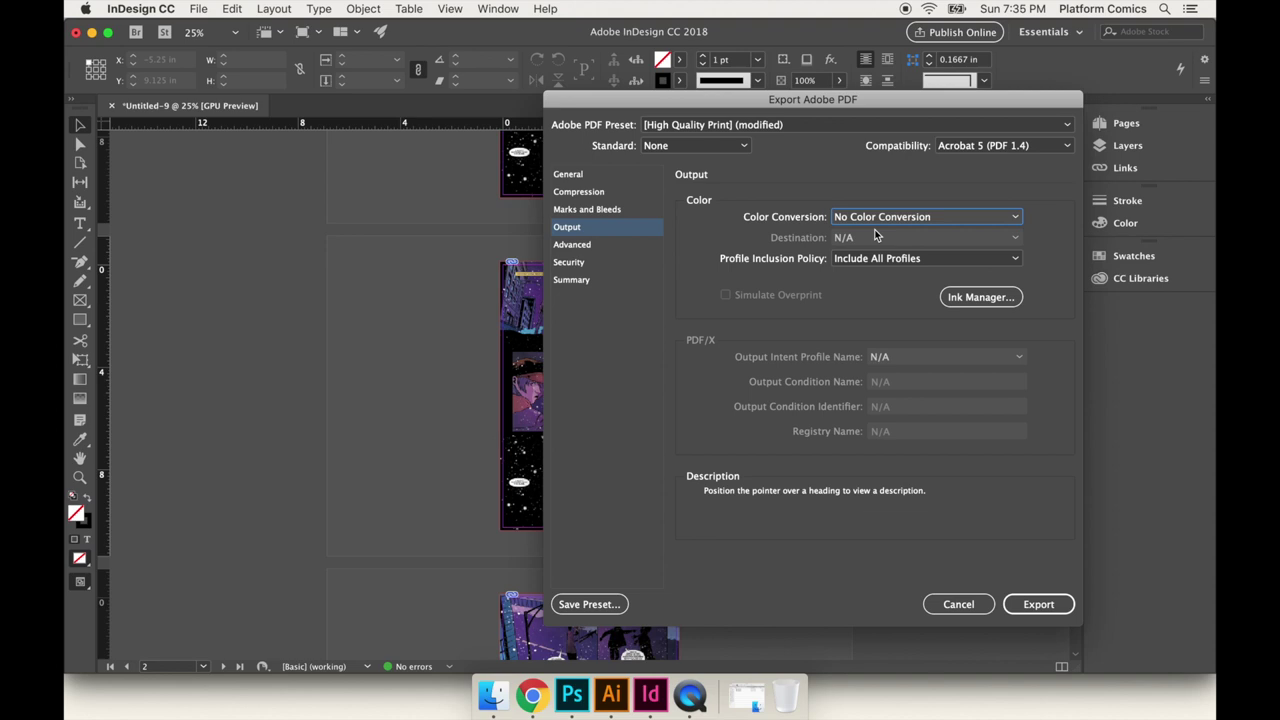
pyautogui.click(875, 216)
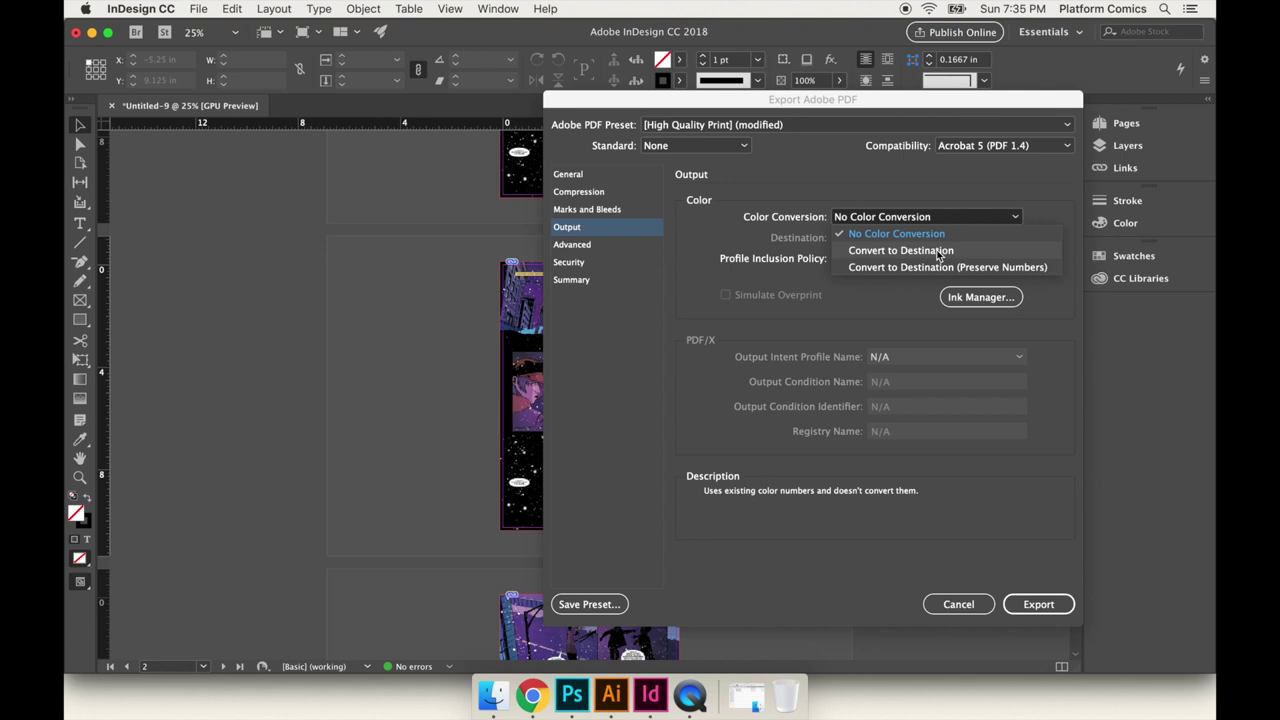
pyautogui.click(937, 252)
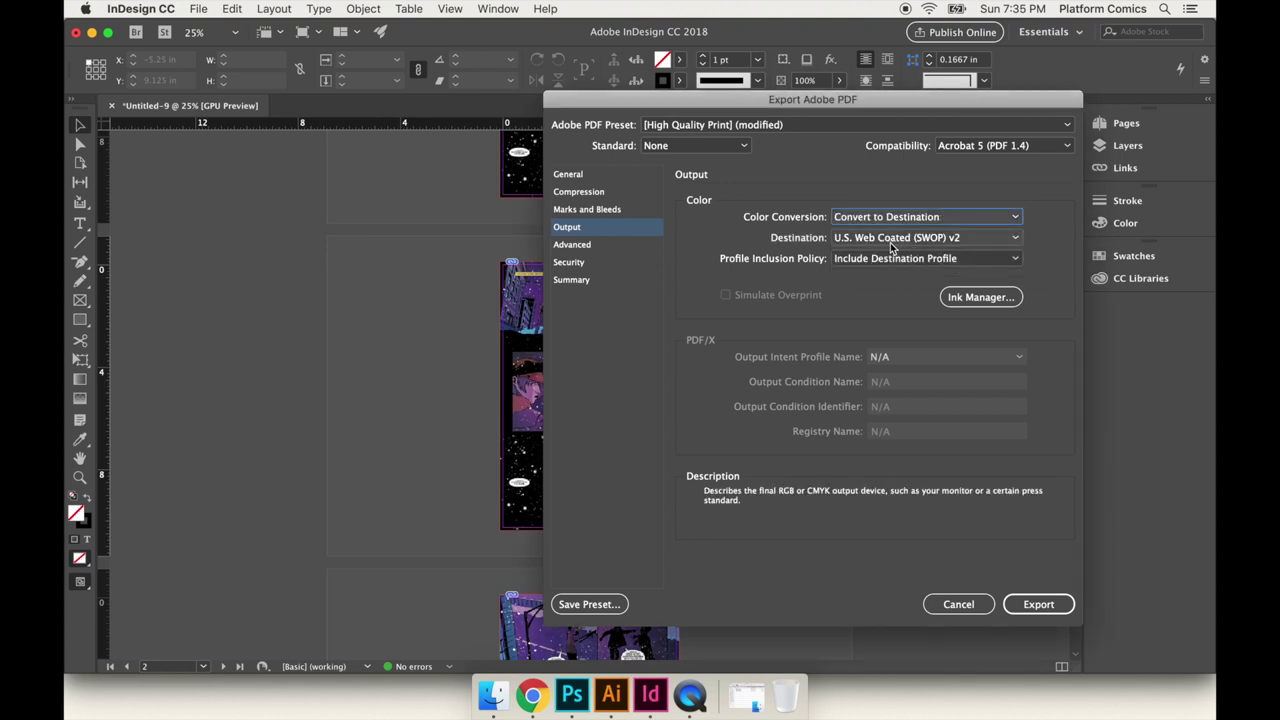
pyautogui.click(911, 240)
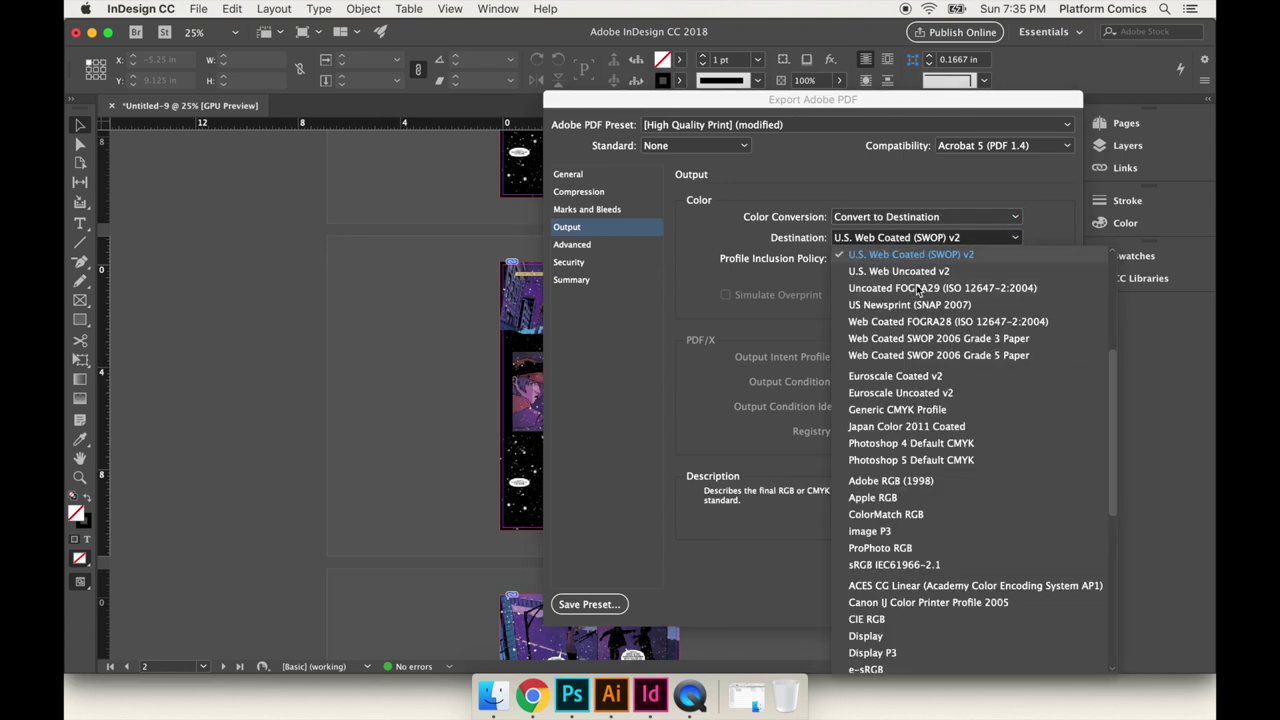
pyautogui.scroll(5, 918, 262)
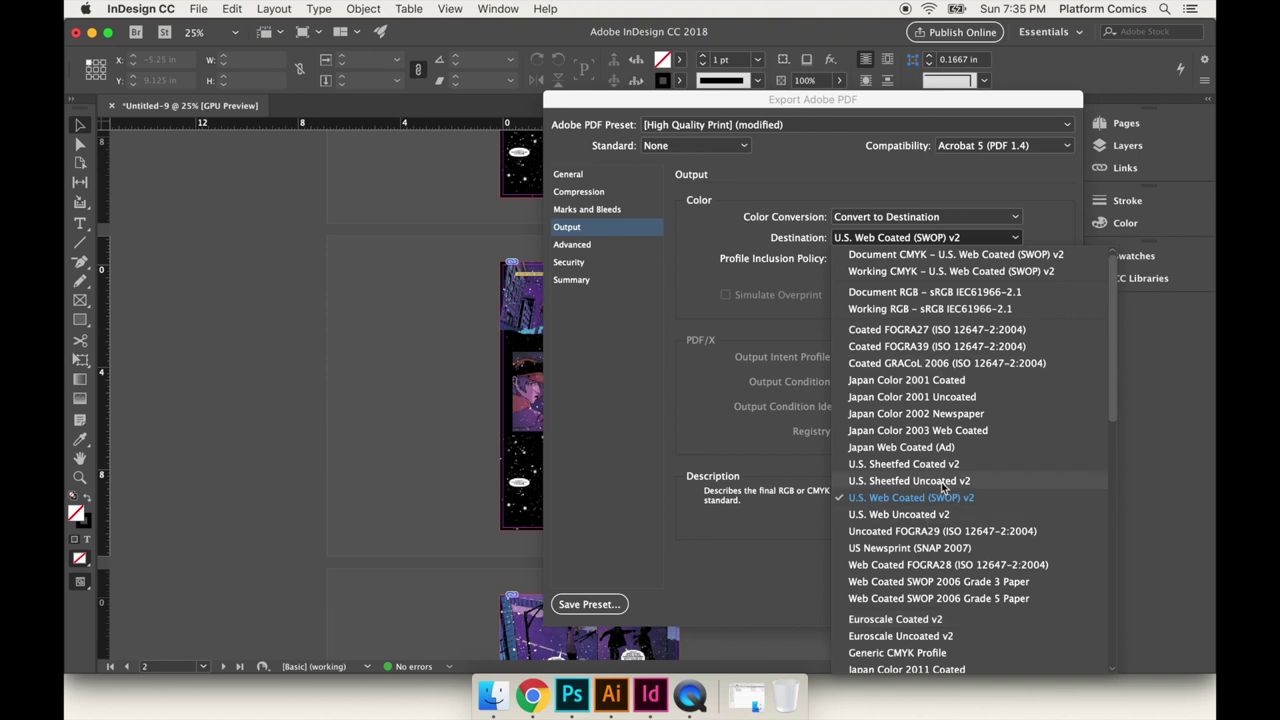
pyautogui.click(915, 497)
pyautogui.click(605, 246)
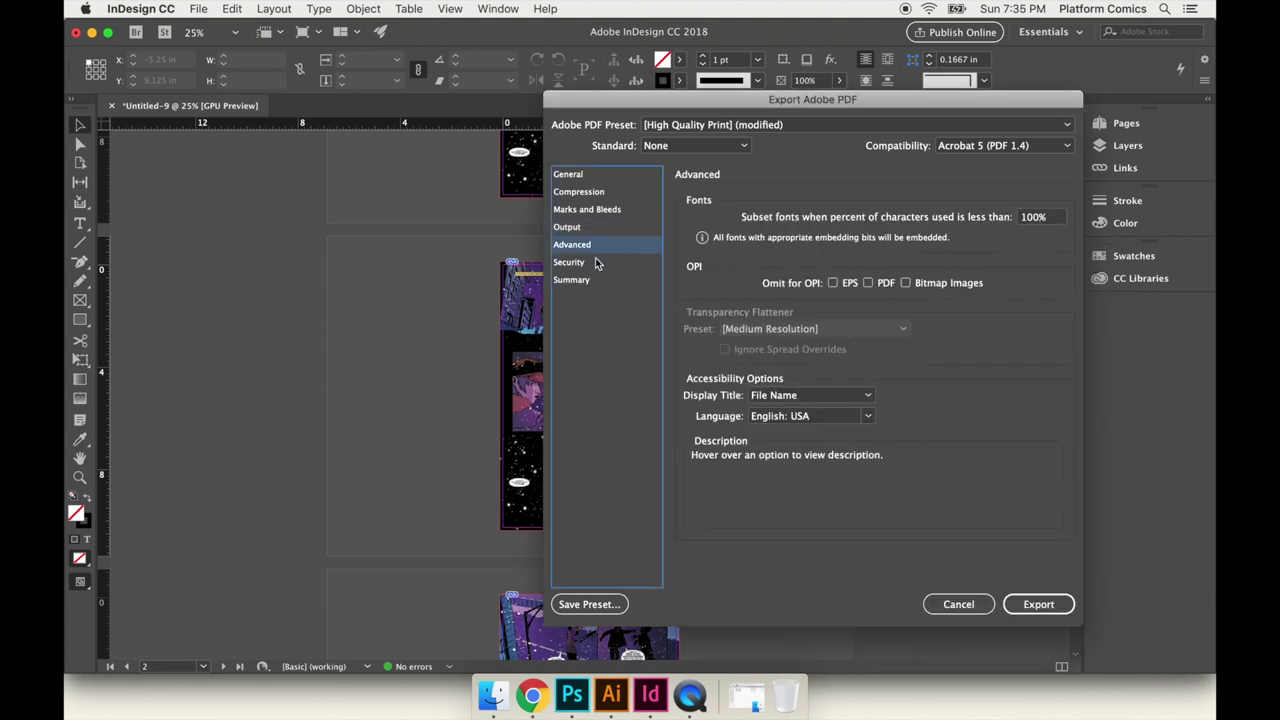
# Review the Security, Summary and Output settings, then export the comic as Comic_01.pdf.
pyautogui.click(592, 264)
pyautogui.click(590, 282)
pyautogui.click(595, 265)
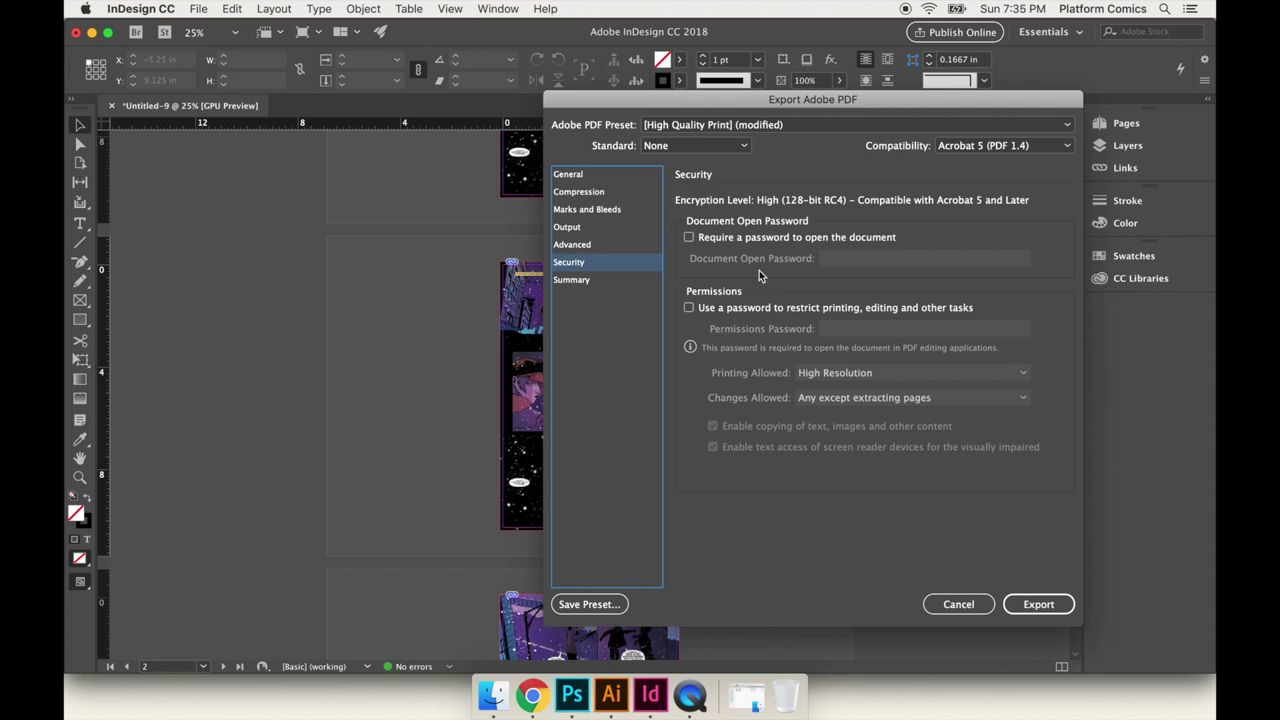
pyautogui.click(617, 229)
pyautogui.click(1031, 604)
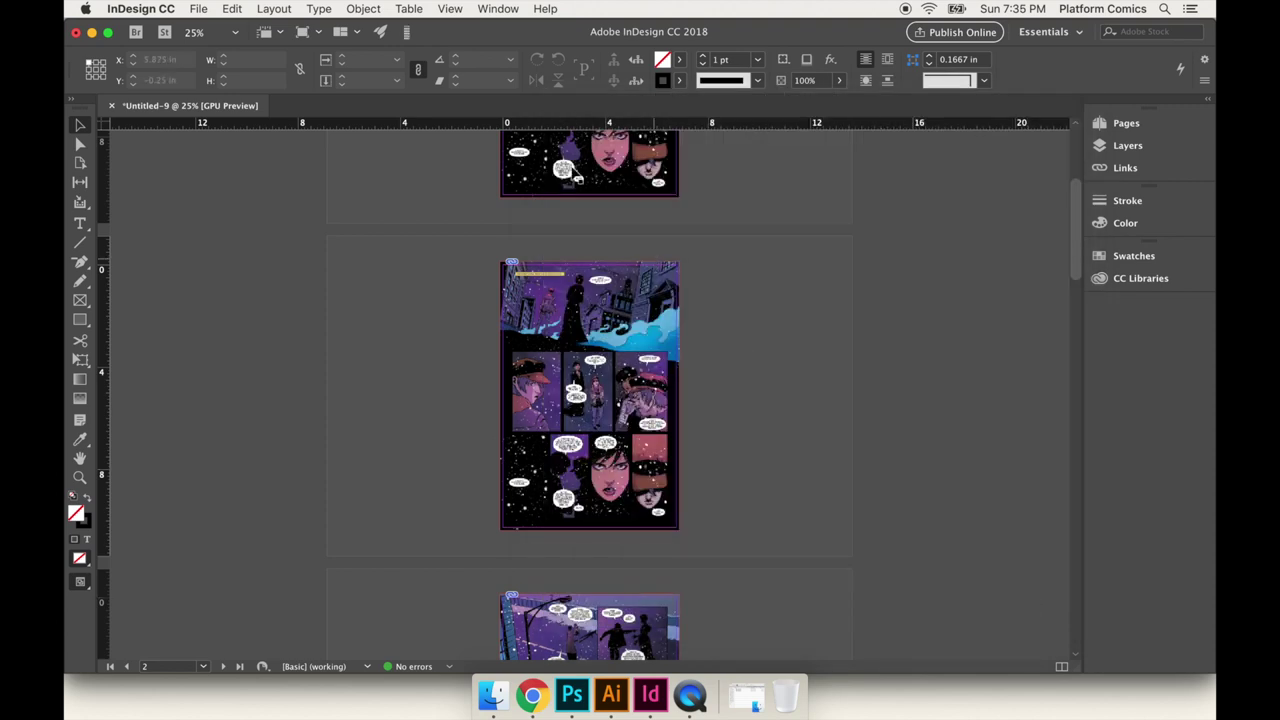
# Check the export progress in Background Tasks and select the finished 185.9 MB Comic_01.pdf.
pyautogui.click(407, 36)
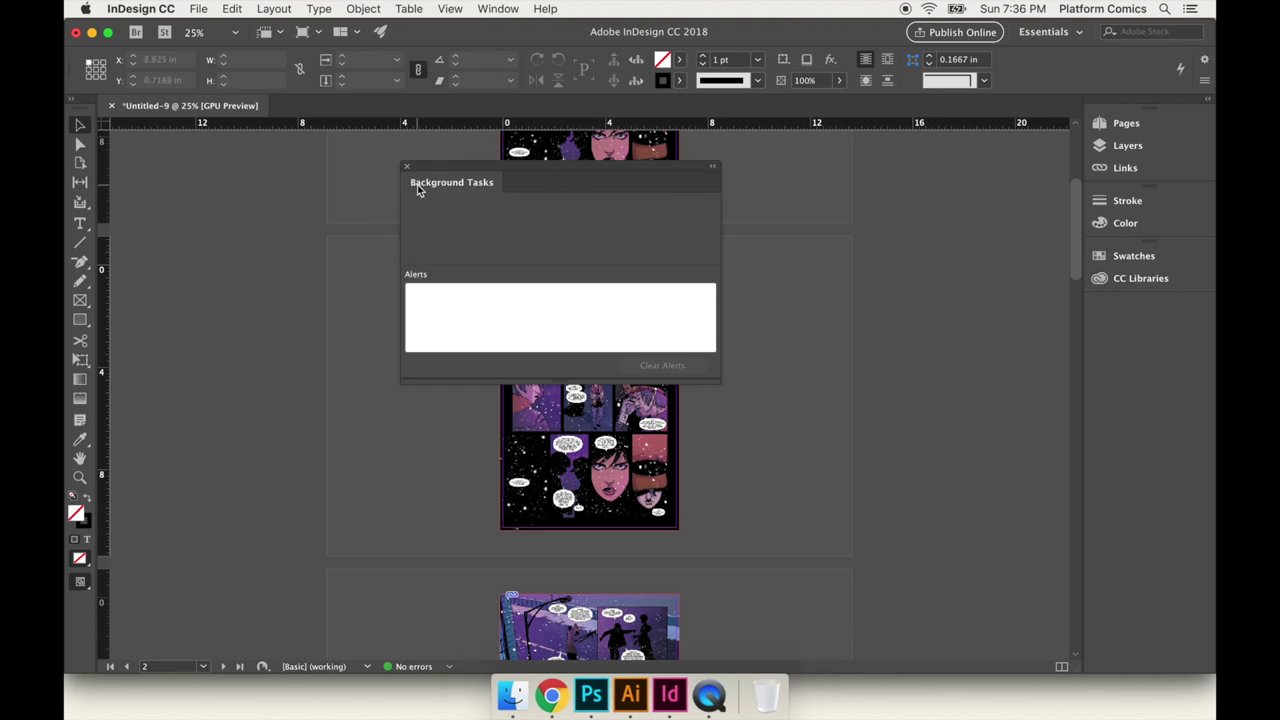
pyautogui.click(406, 167)
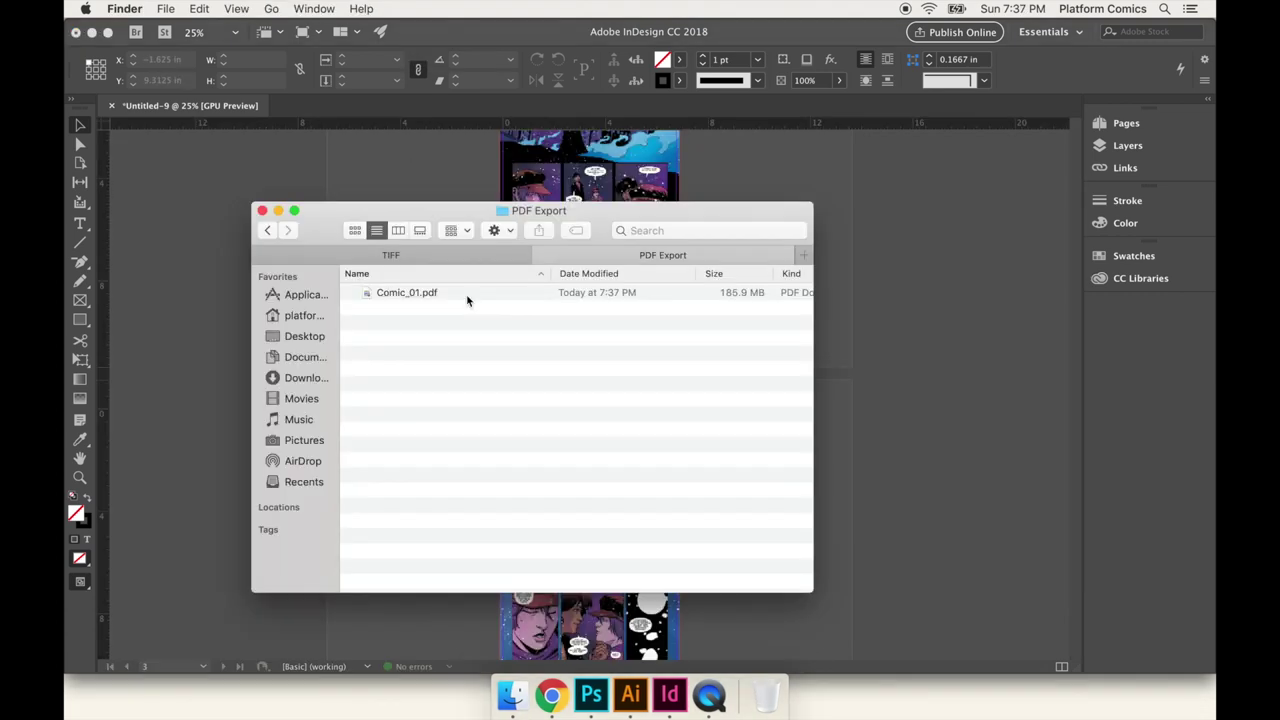
pyautogui.click(460, 296)
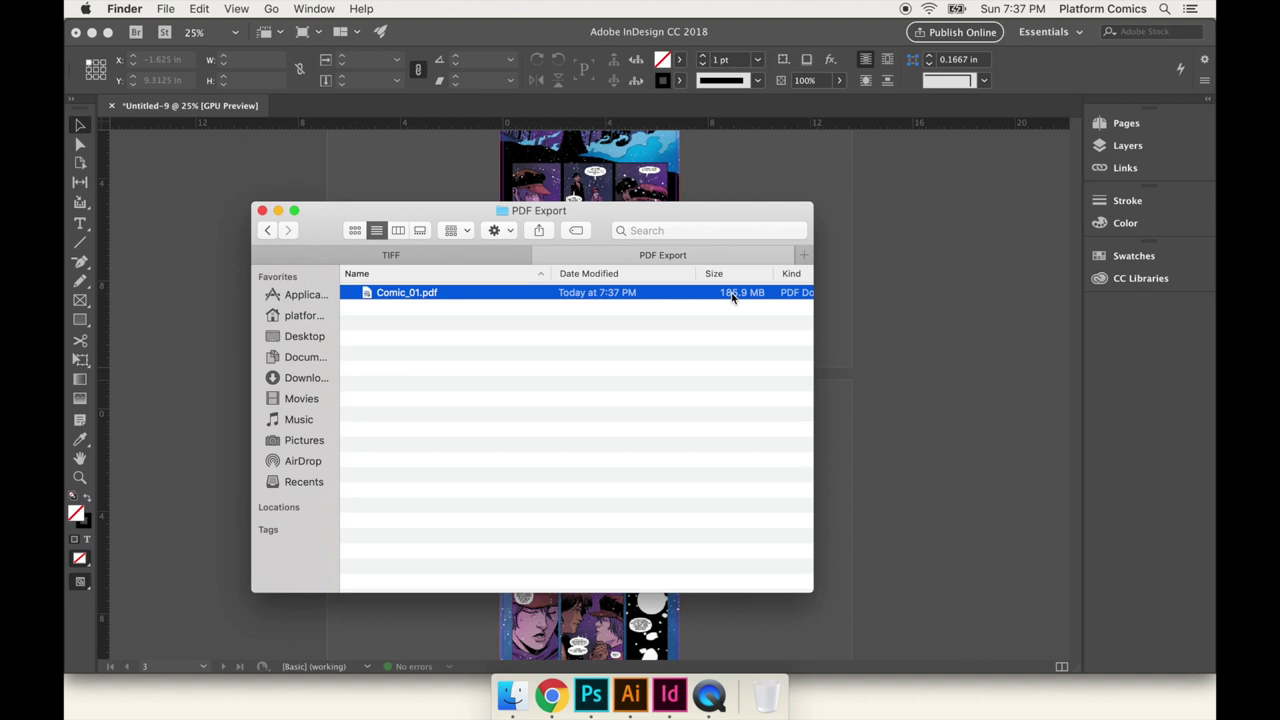
# Open the exported Comic_01.pdf, scroll through its pages, then quit the viewer.
pyautogui.doubleClick(443, 293)
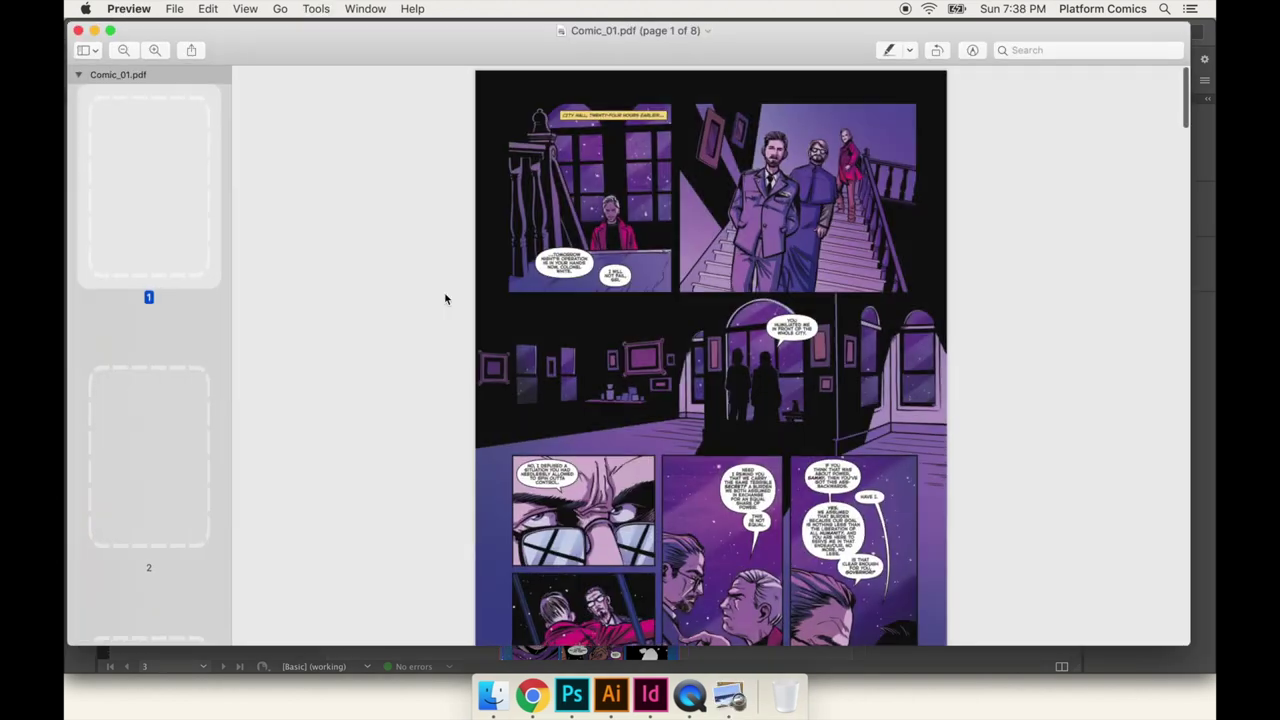
pyautogui.scroll(-15, 445, 298)
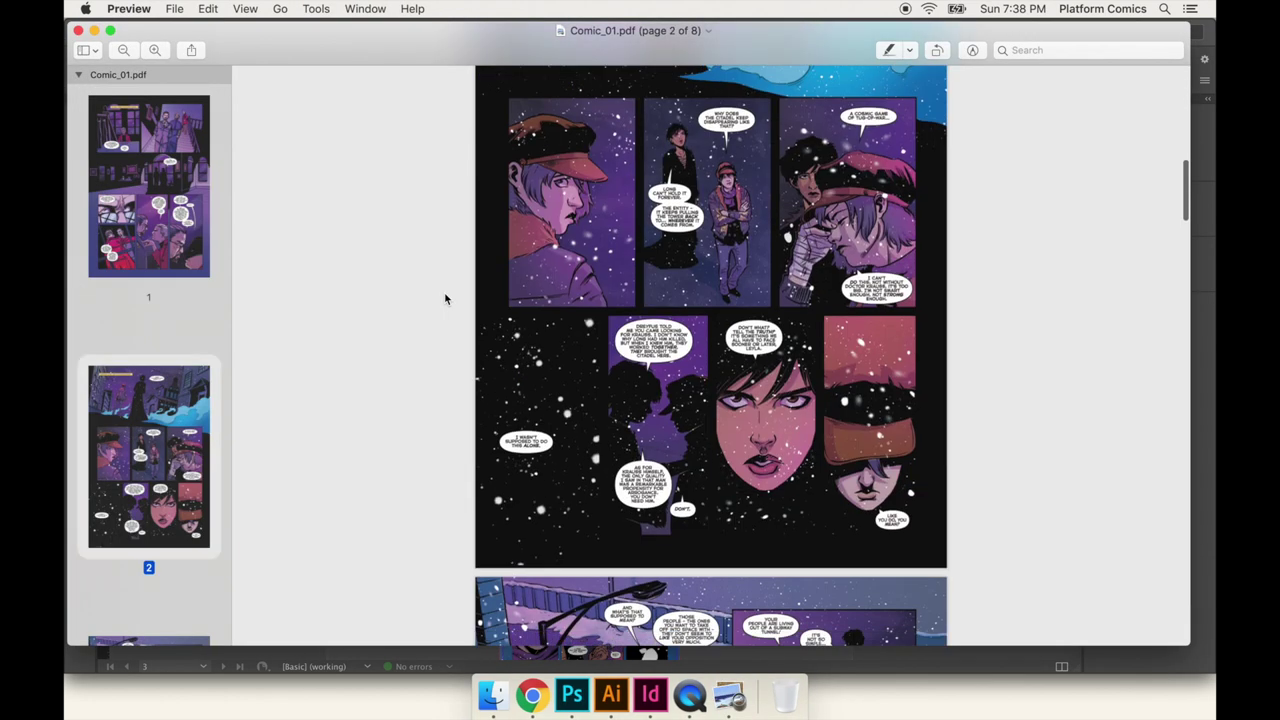
pyautogui.scroll(-20, 445, 298)
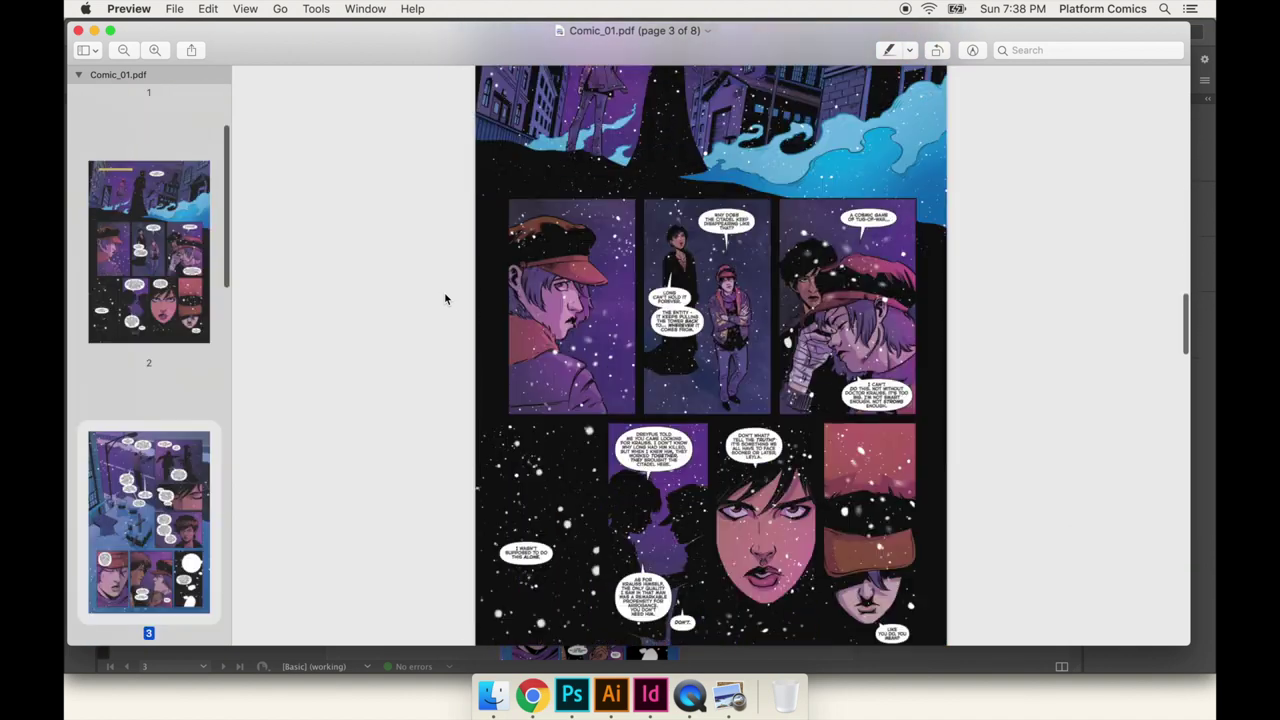
pyautogui.scroll(-3, 447, 298)
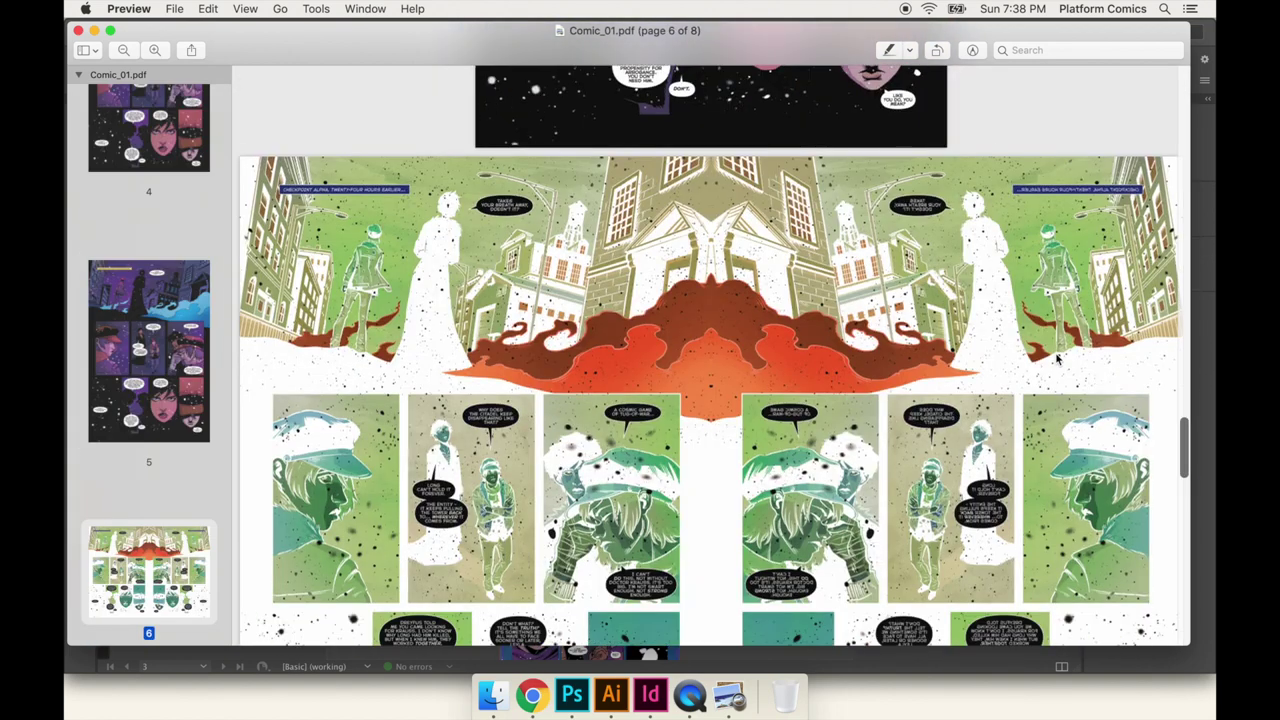
pyautogui.scroll(-15, 1057, 358)
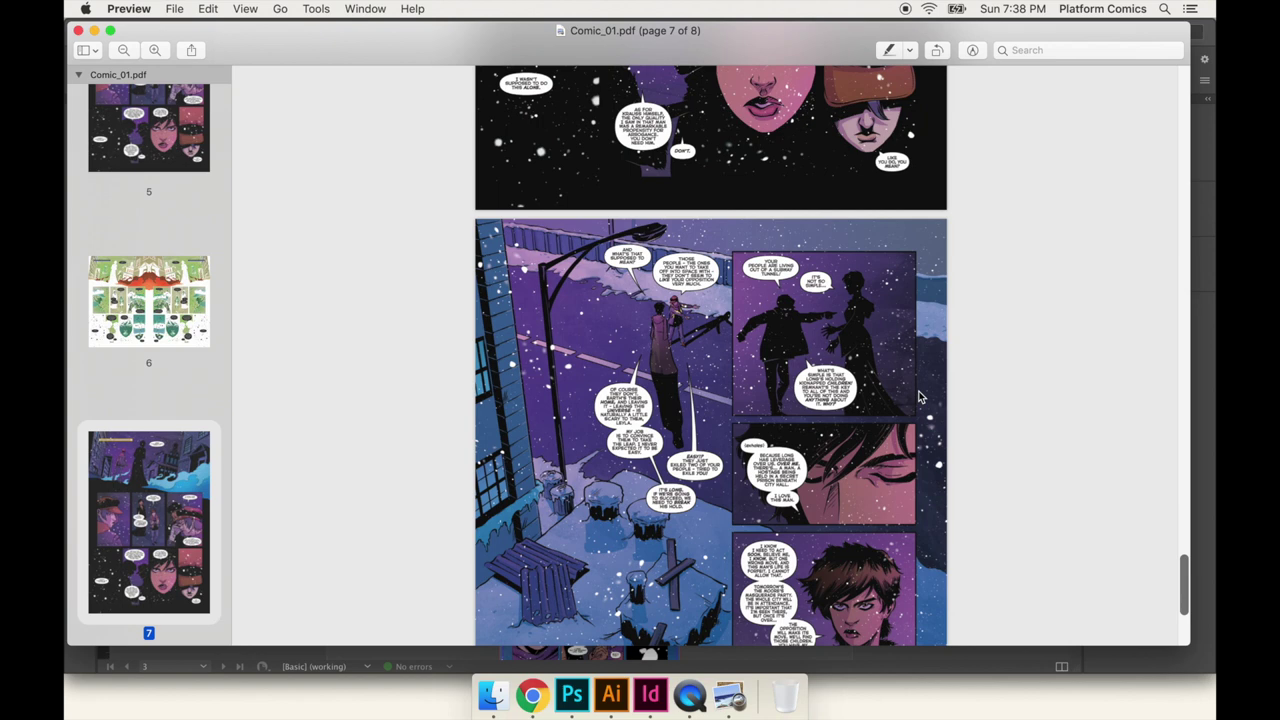
pyautogui.scroll(-5, 920, 397)
pyautogui.scroll(5, 920, 397)
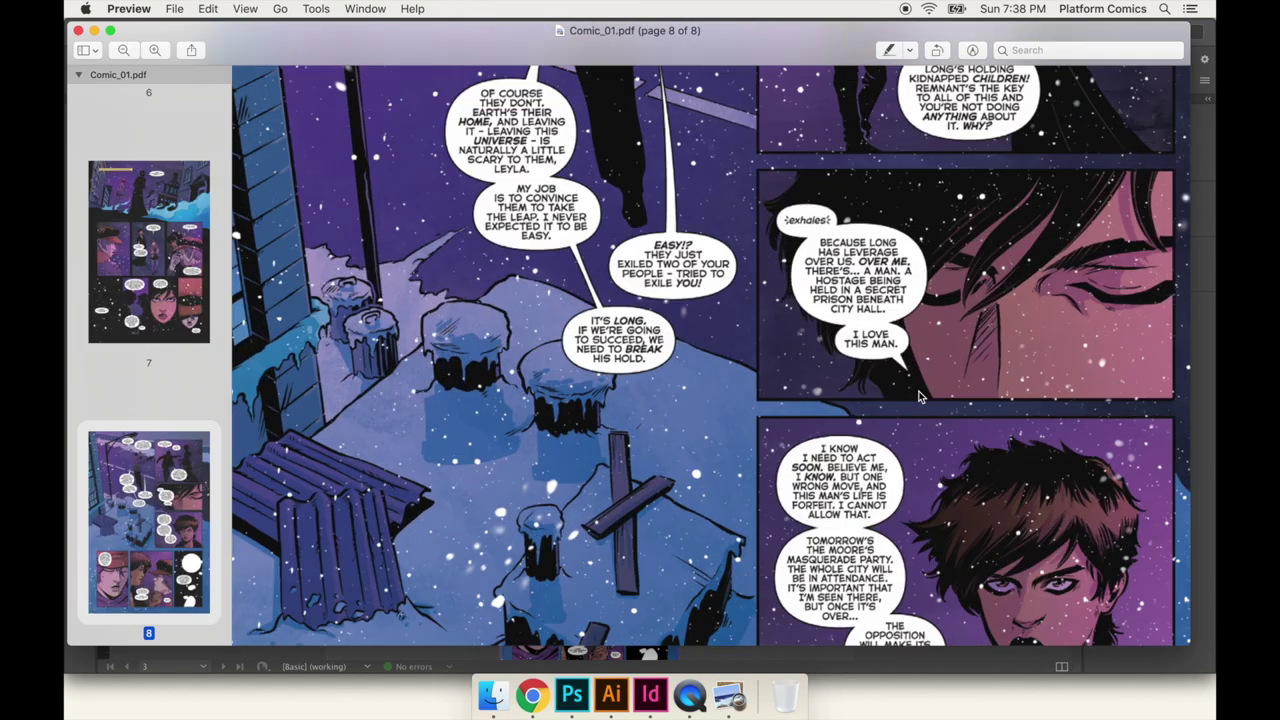
pyautogui.scroll(-5, 920, 397)
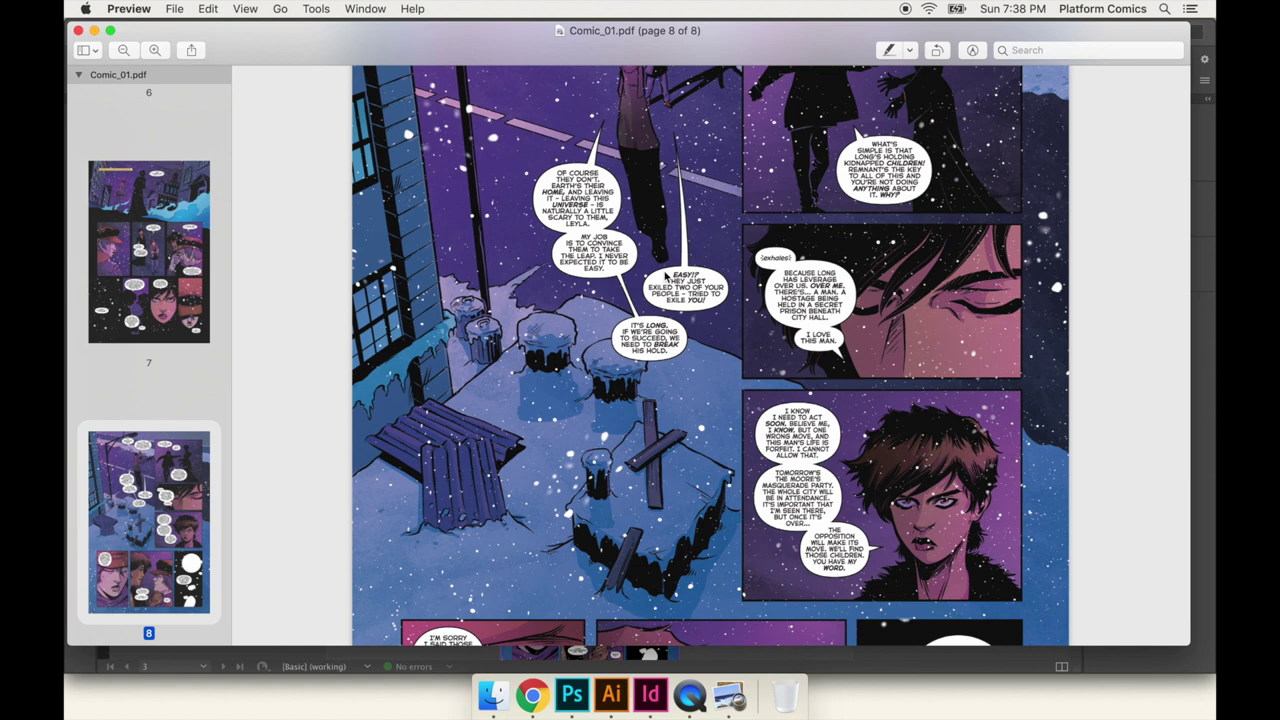
pyautogui.press('super+q')
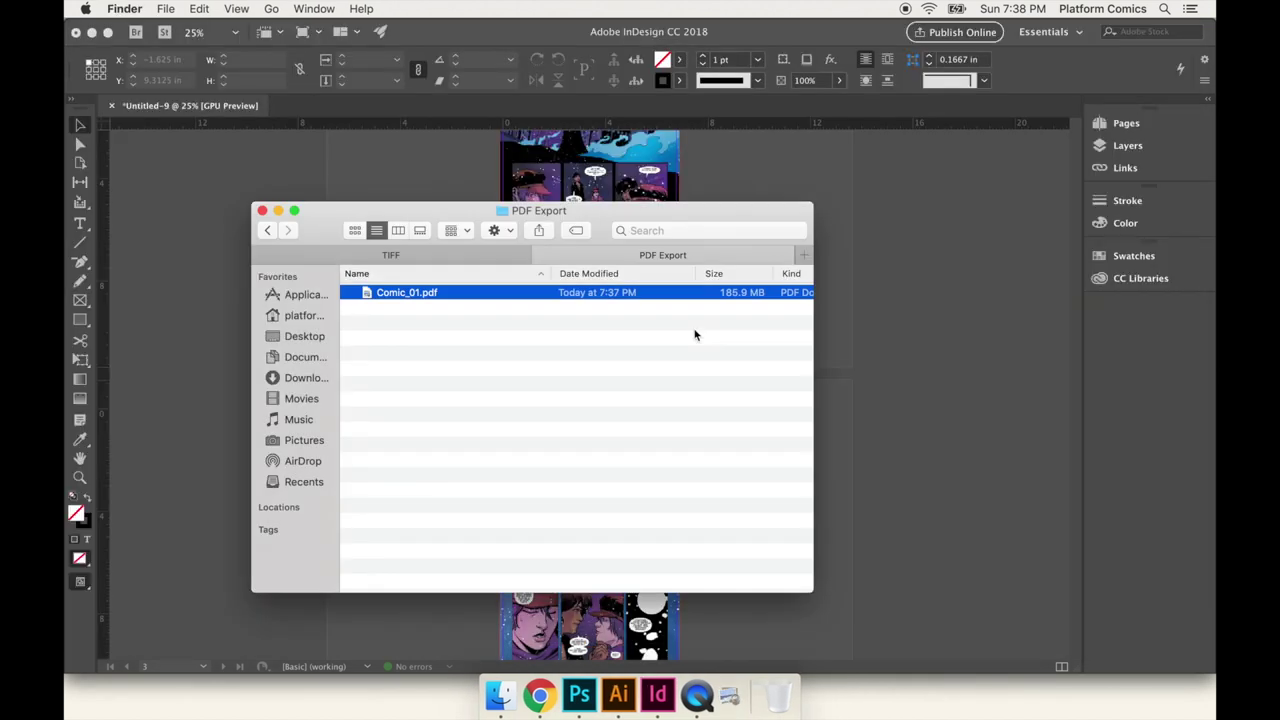
# Rename Comic_01.pdf to Comic_01_Print.pdf in Finder.
pyautogui.click(479, 323)
pyautogui.click(475, 298)
pyautogui.press('Return')
pyautogui.write('_Print')
pyautogui.press('Return')
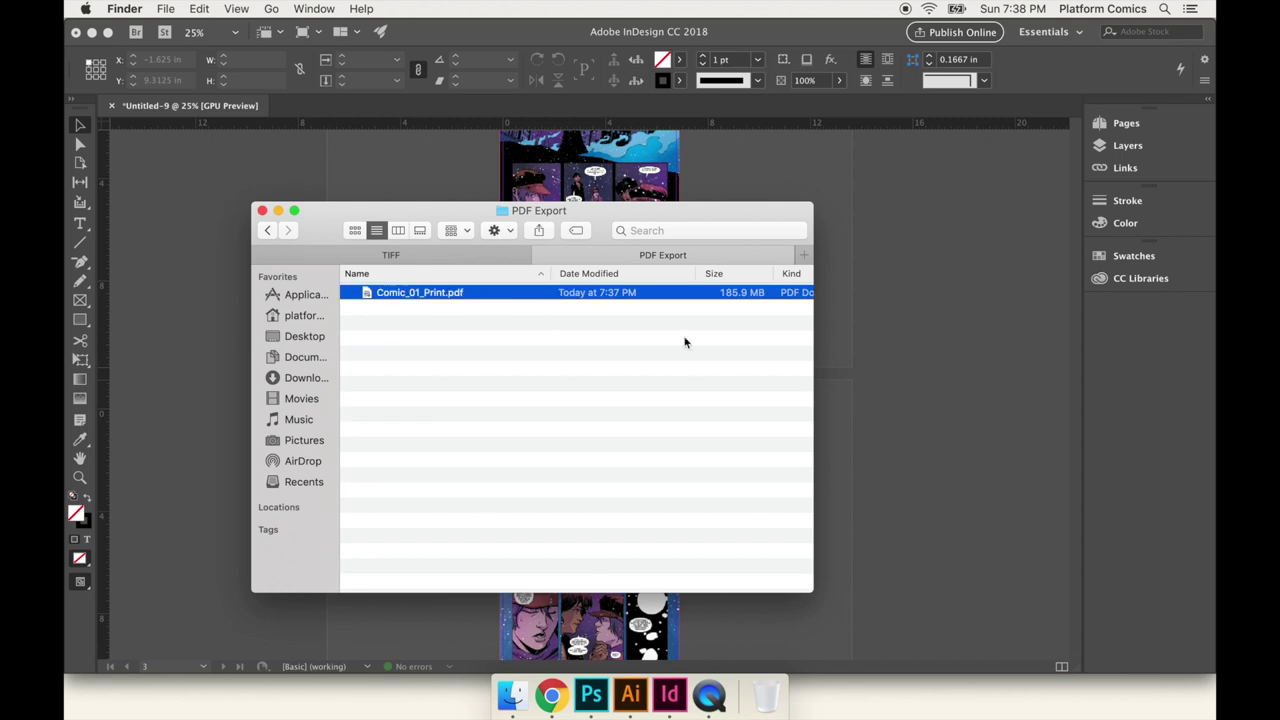
# Bring the InDesign comic document to the front and scroll up to page 1.
pyautogui.click(950, 408)
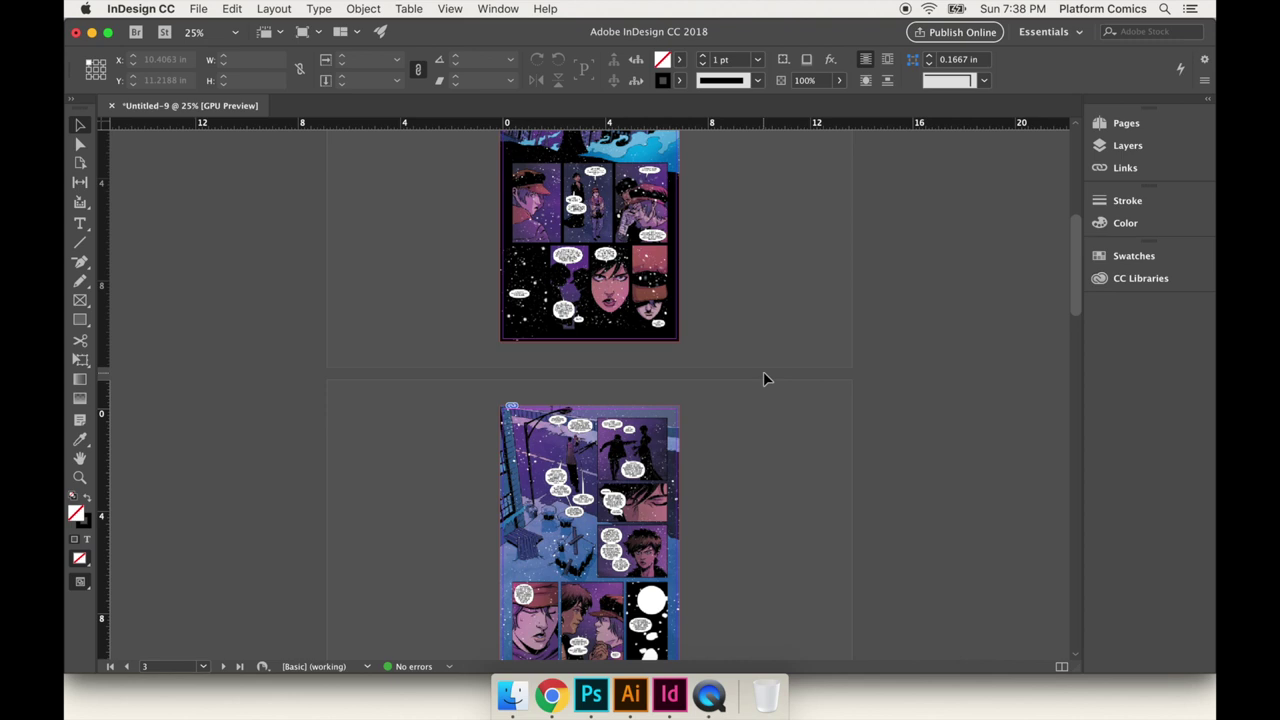
pyautogui.scroll(3, 763, 378)
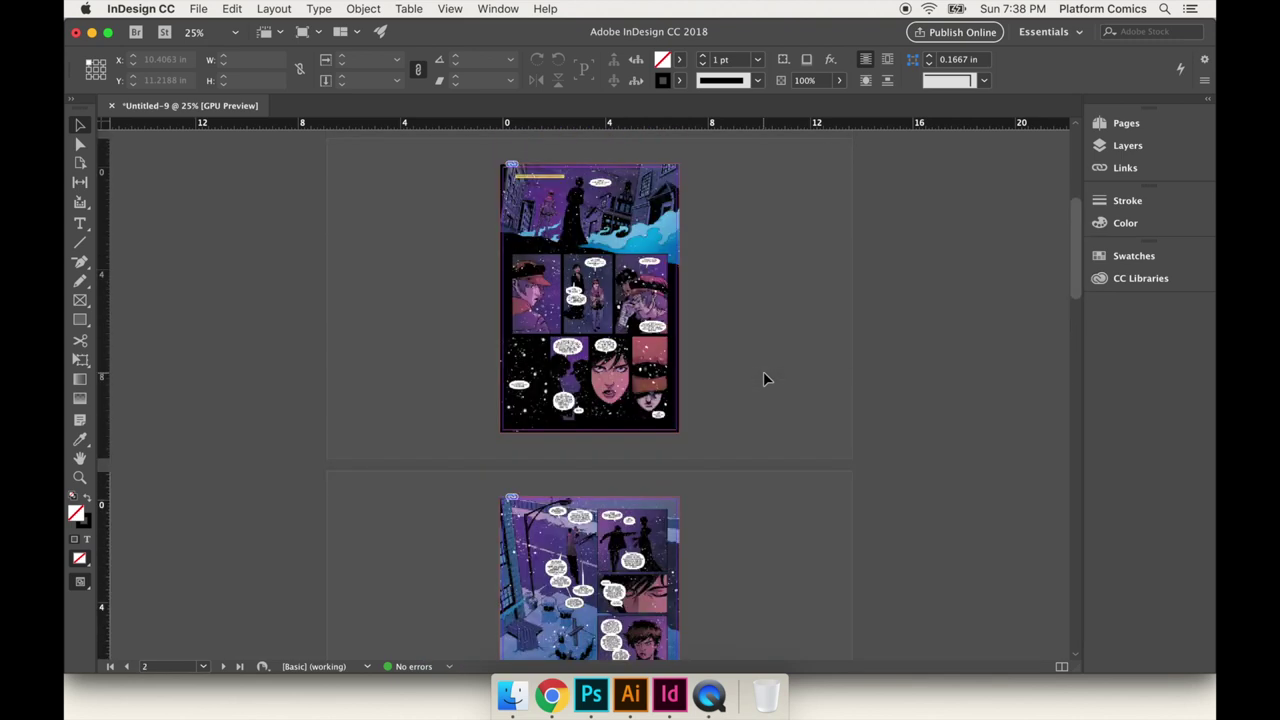
pyautogui.scroll(3, 763, 378)
pyautogui.click(201, 6)
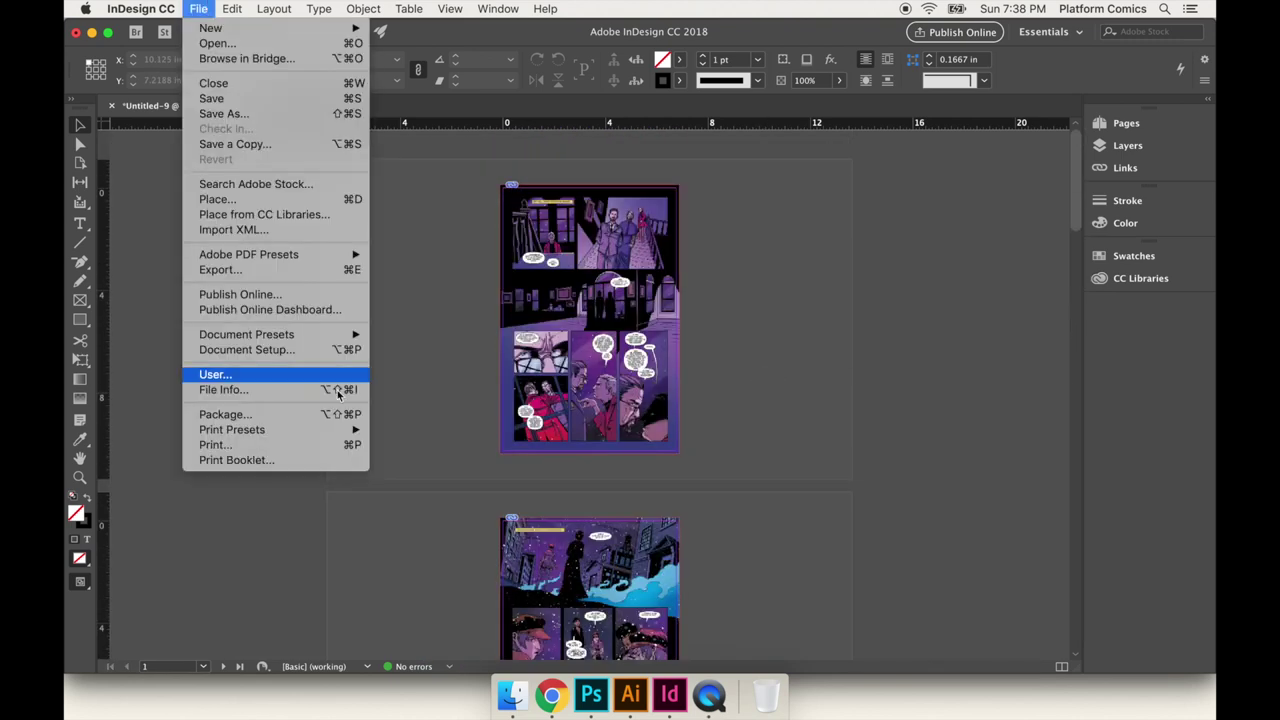
pyautogui.click(336, 278)
pyautogui.press('Right')
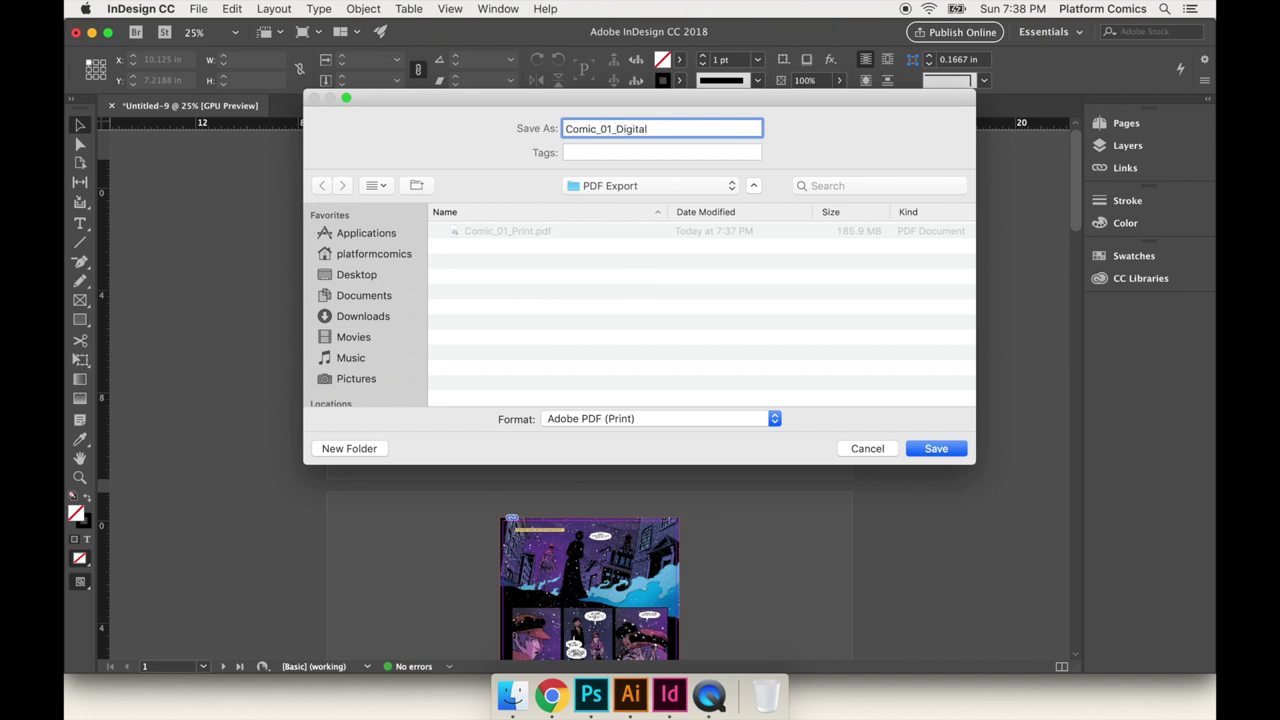
pyautogui.press('Return')
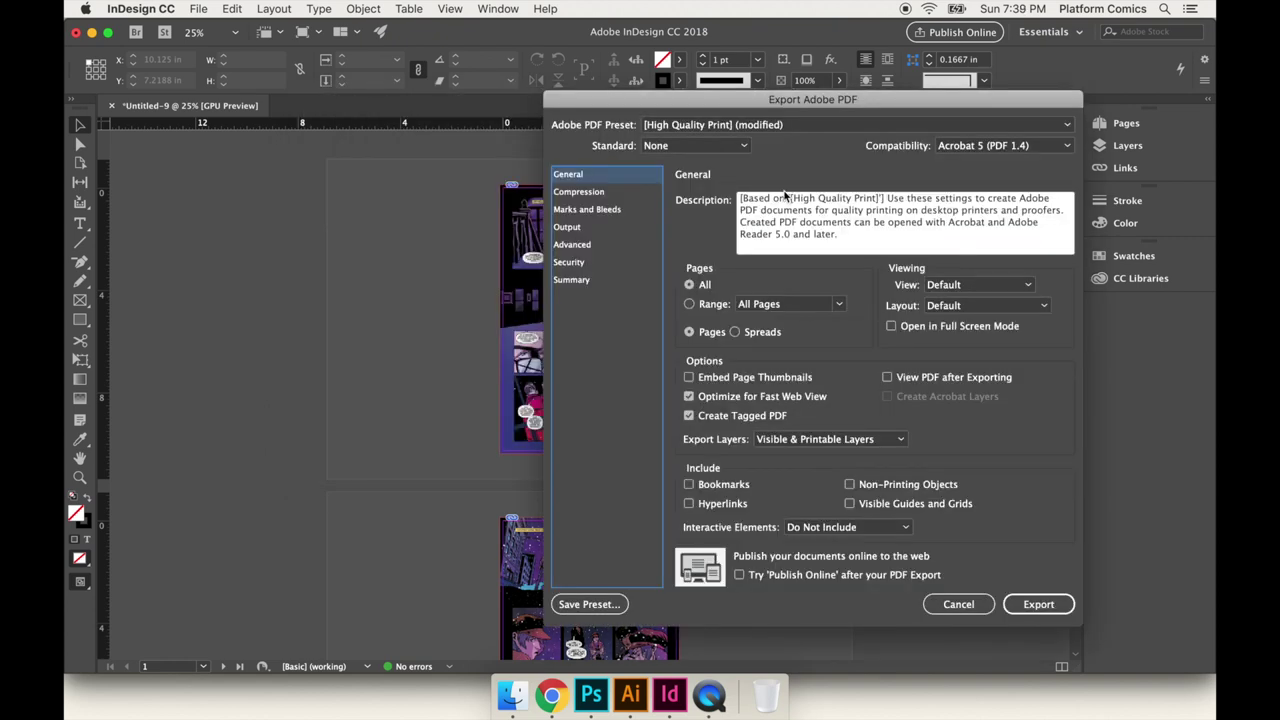
pyautogui.click(604, 197)
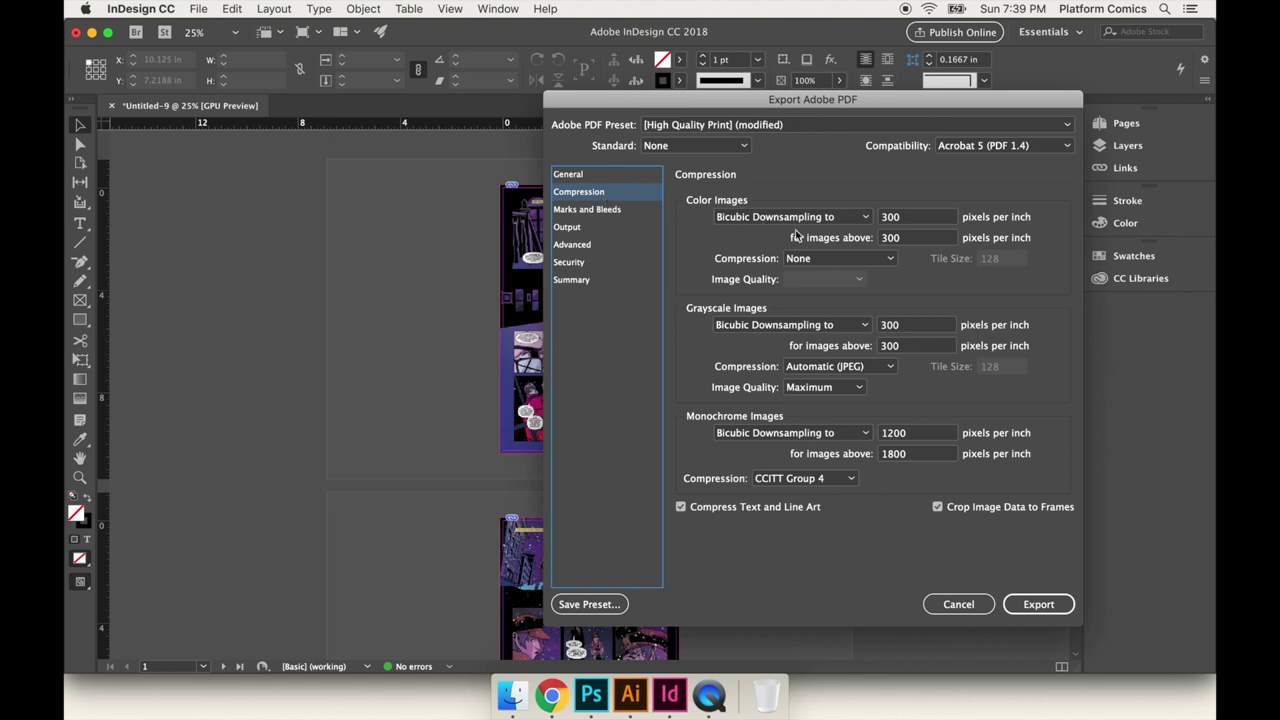
pyautogui.click(850, 258)
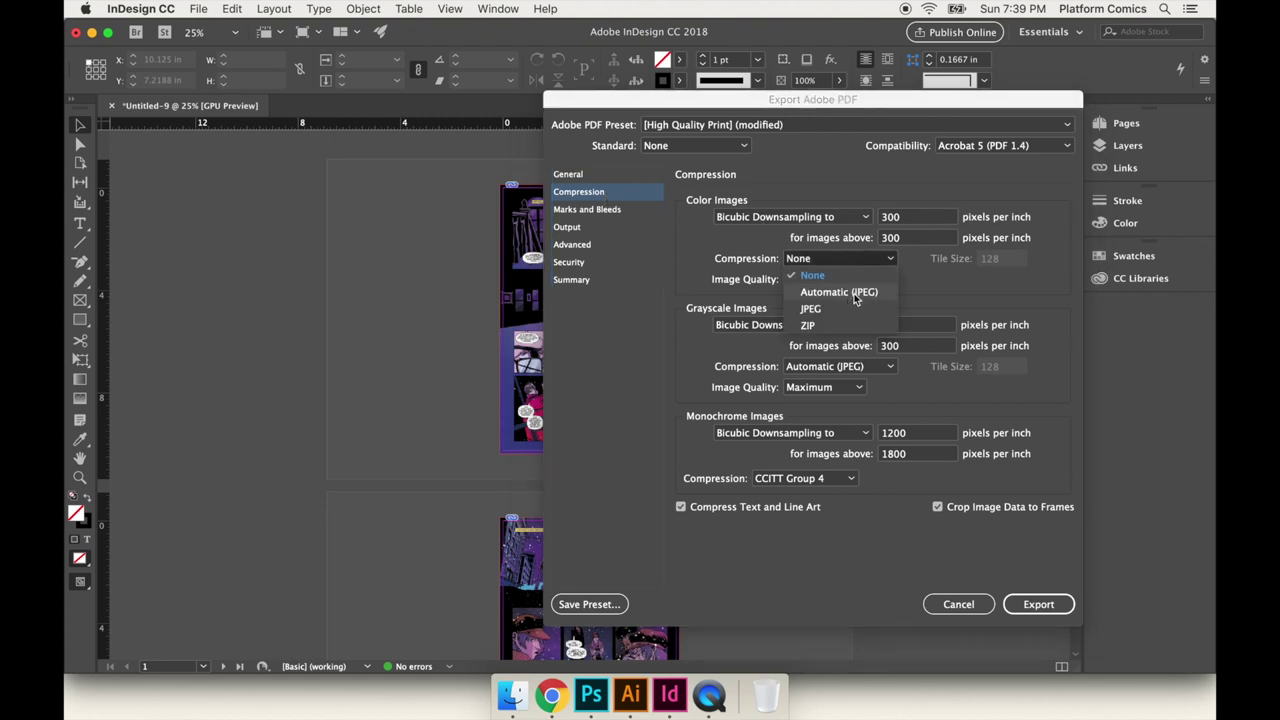
pyautogui.click(855, 297)
pyautogui.click(849, 258)
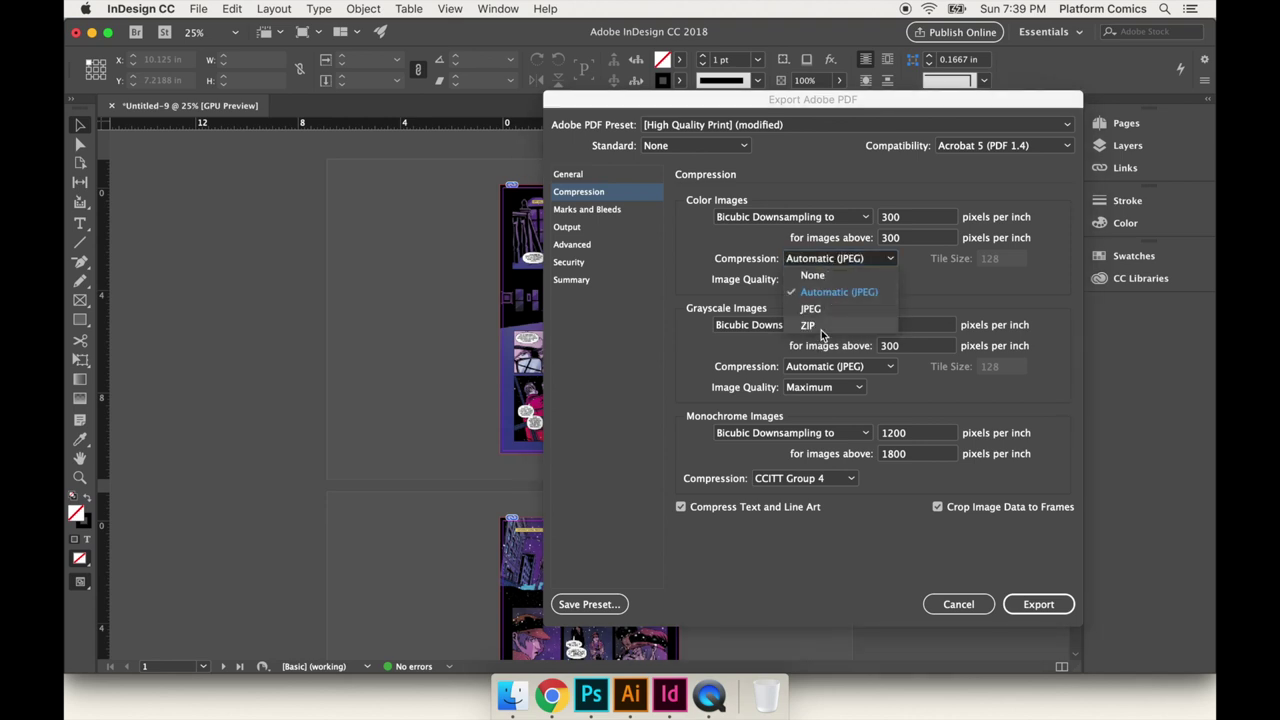
pyautogui.click(836, 294)
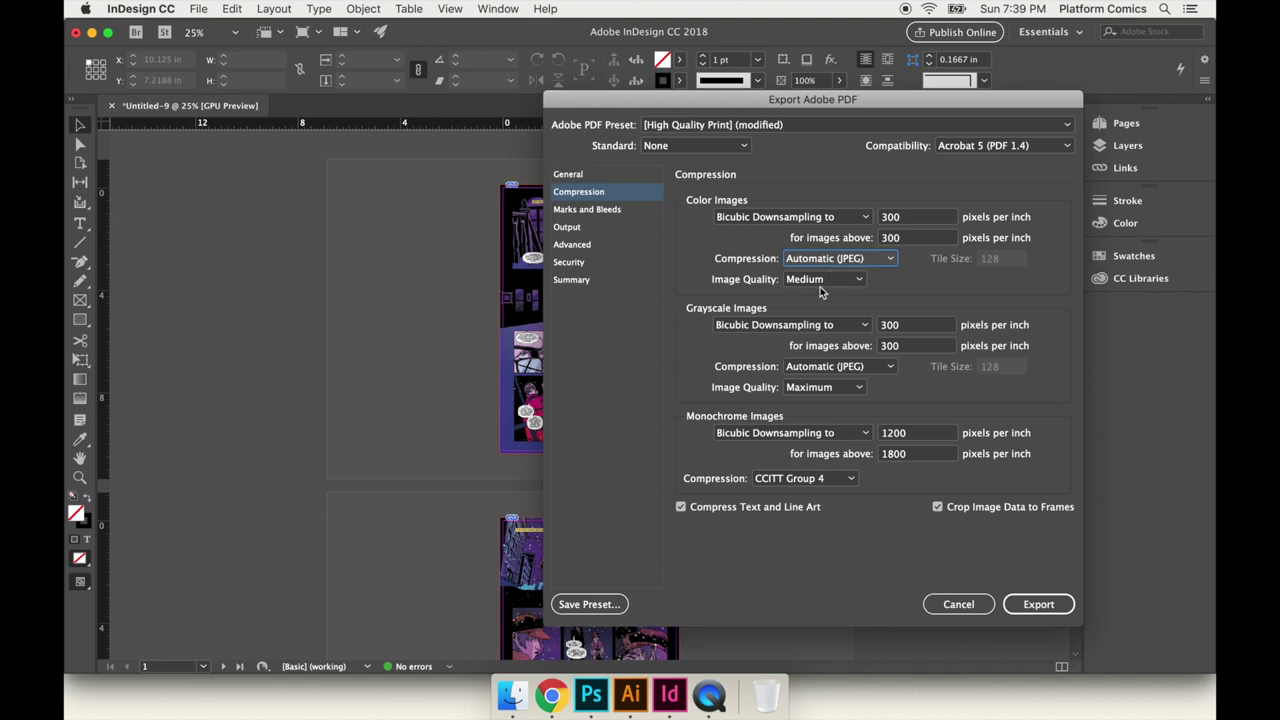
pyautogui.click(829, 279)
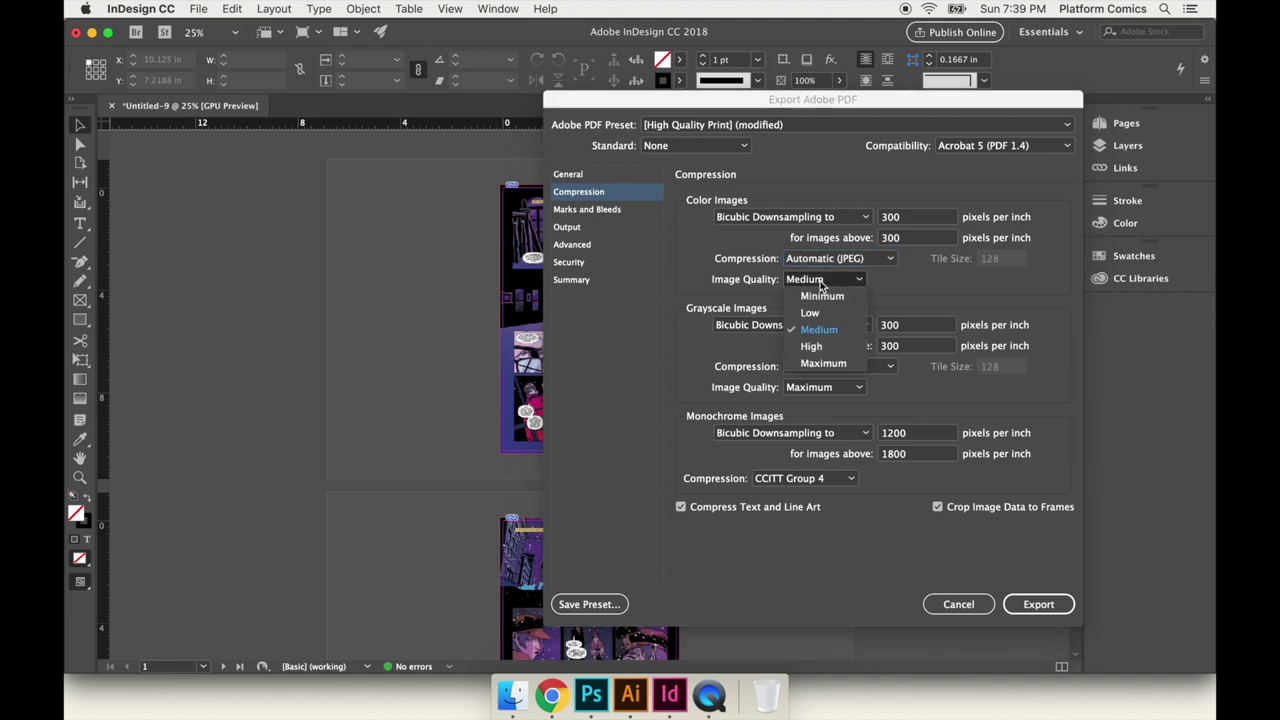
pyautogui.click(832, 338)
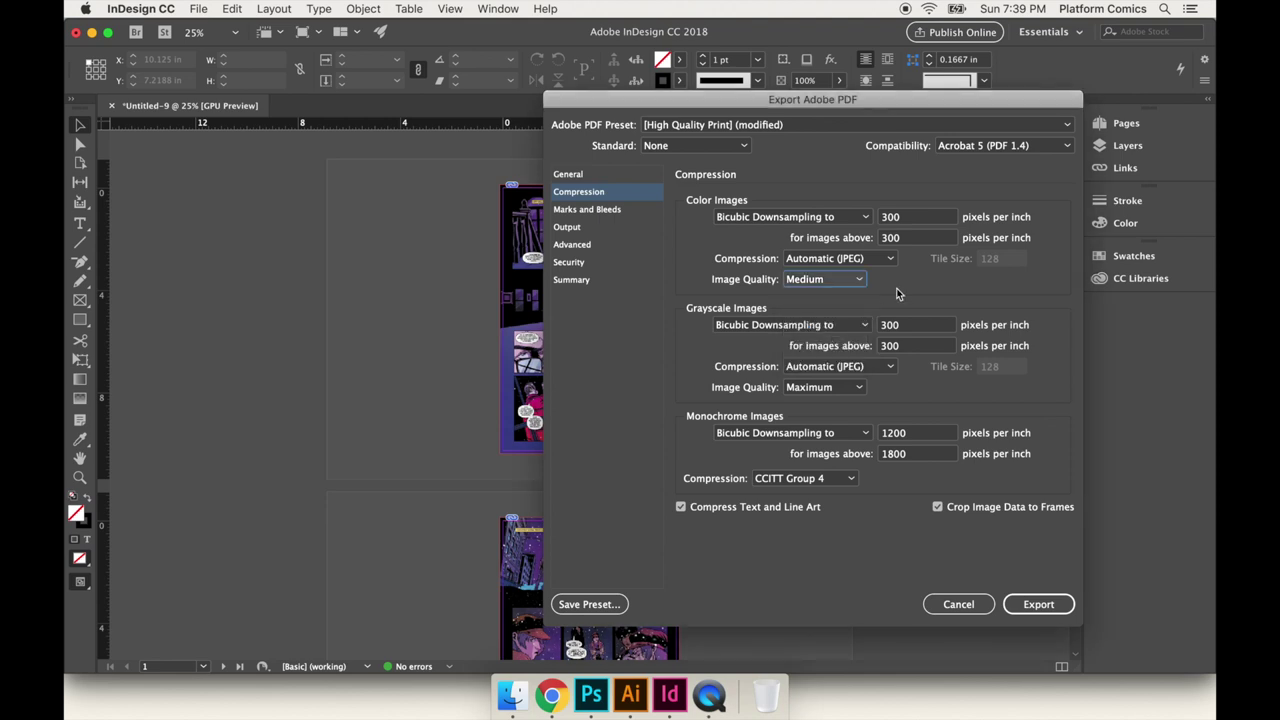
pyautogui.click(847, 280)
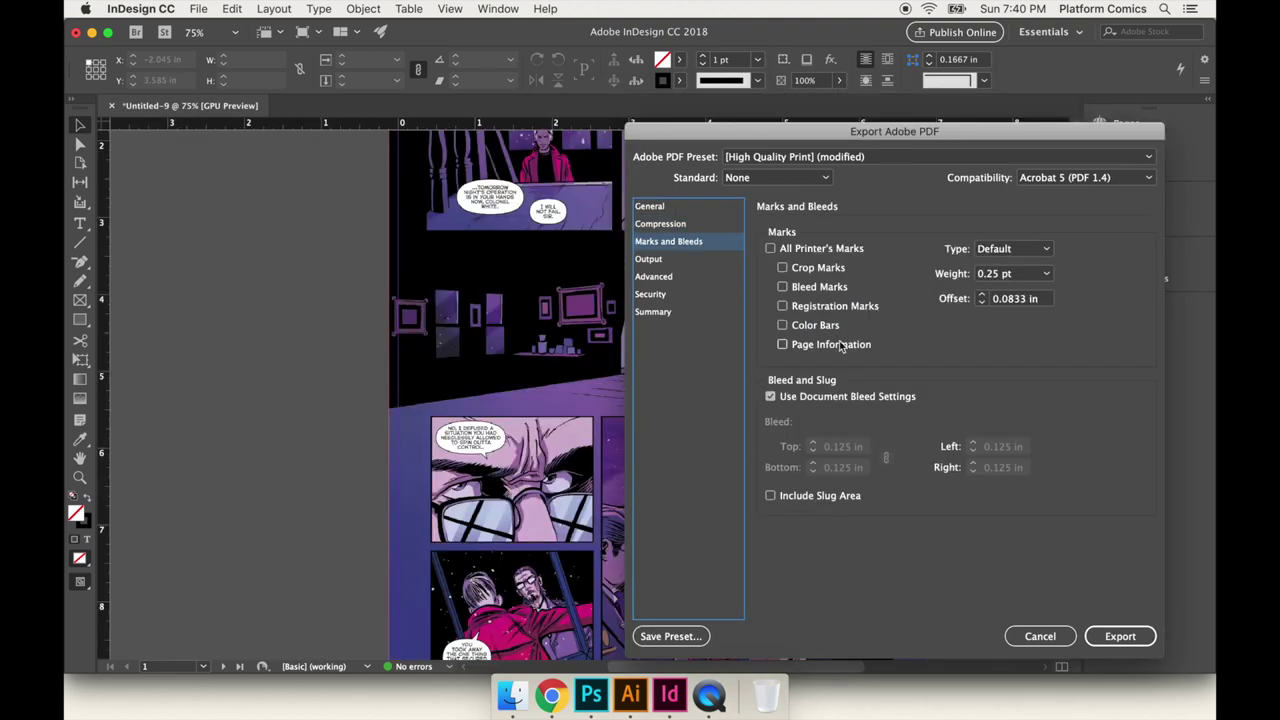
pyautogui.click(817, 398)
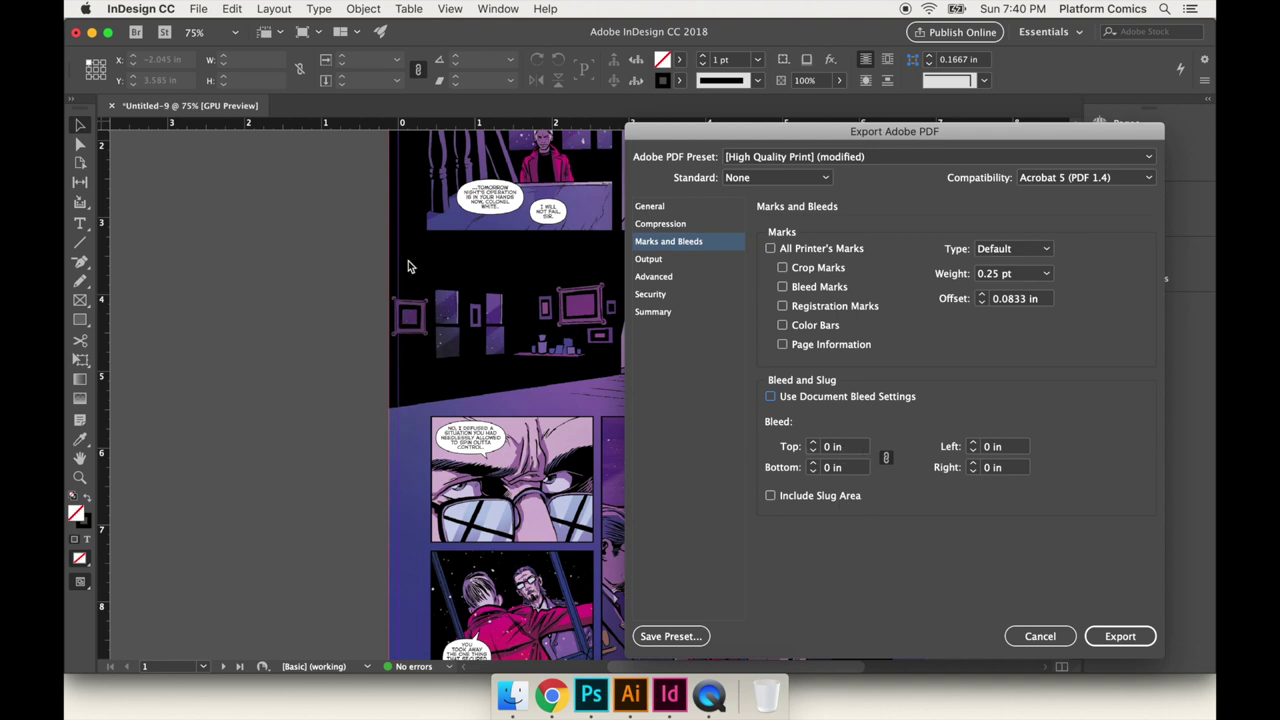
pyautogui.click(1040, 636)
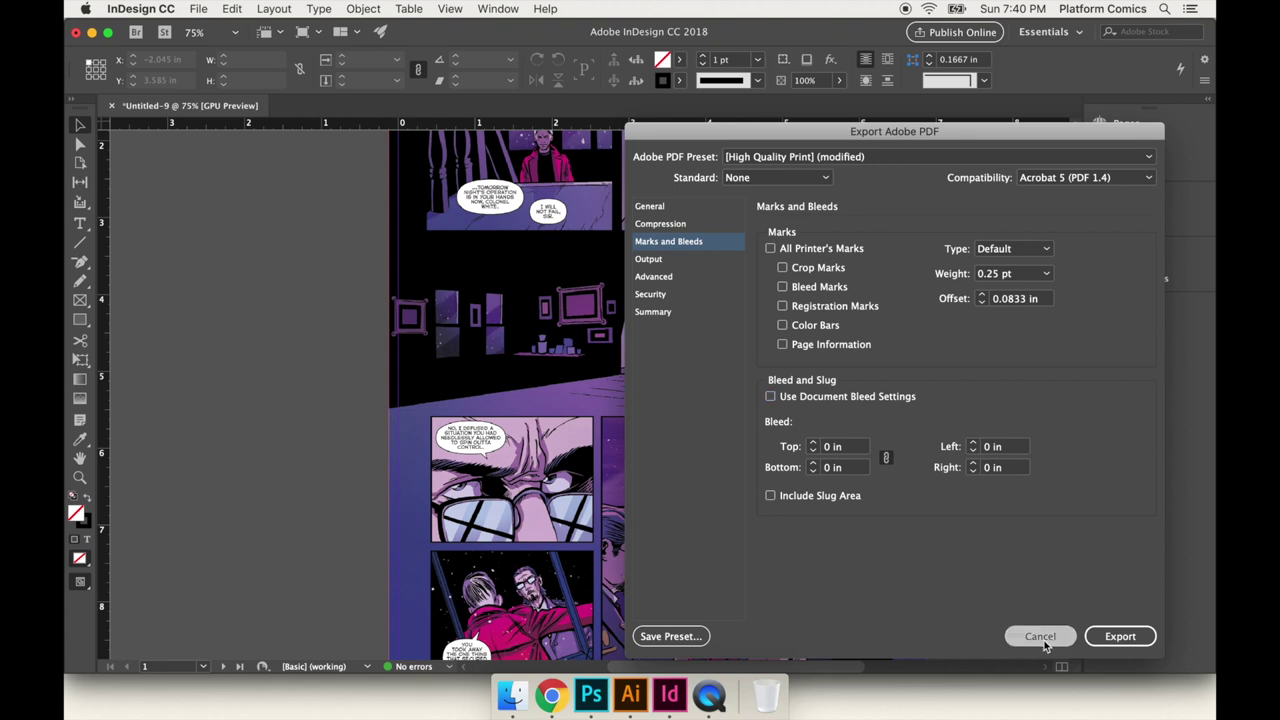
pyautogui.scroll(5, 410, 272)
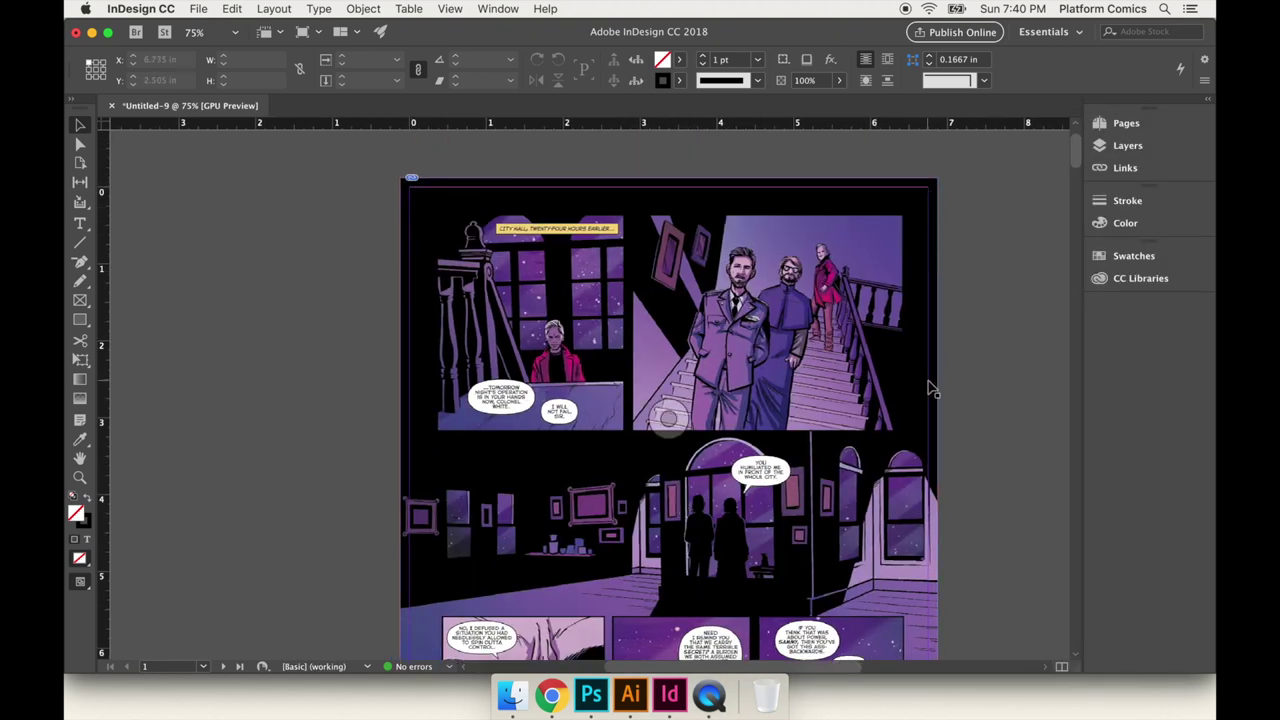
# Delete the image from the comic page's image frame.
pyautogui.scroll(-5, 928, 385)
pyautogui.scroll(-3, 927, 385)
pyautogui.click(594, 400)
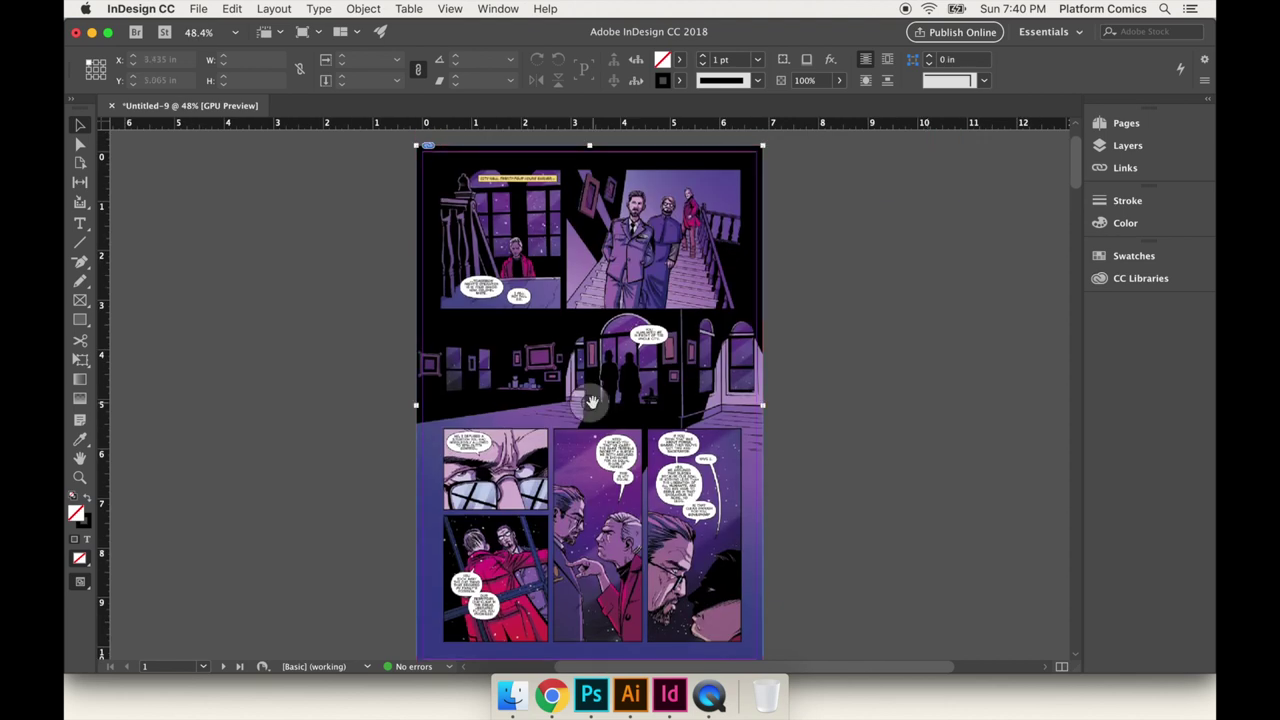
pyautogui.press('Delete')
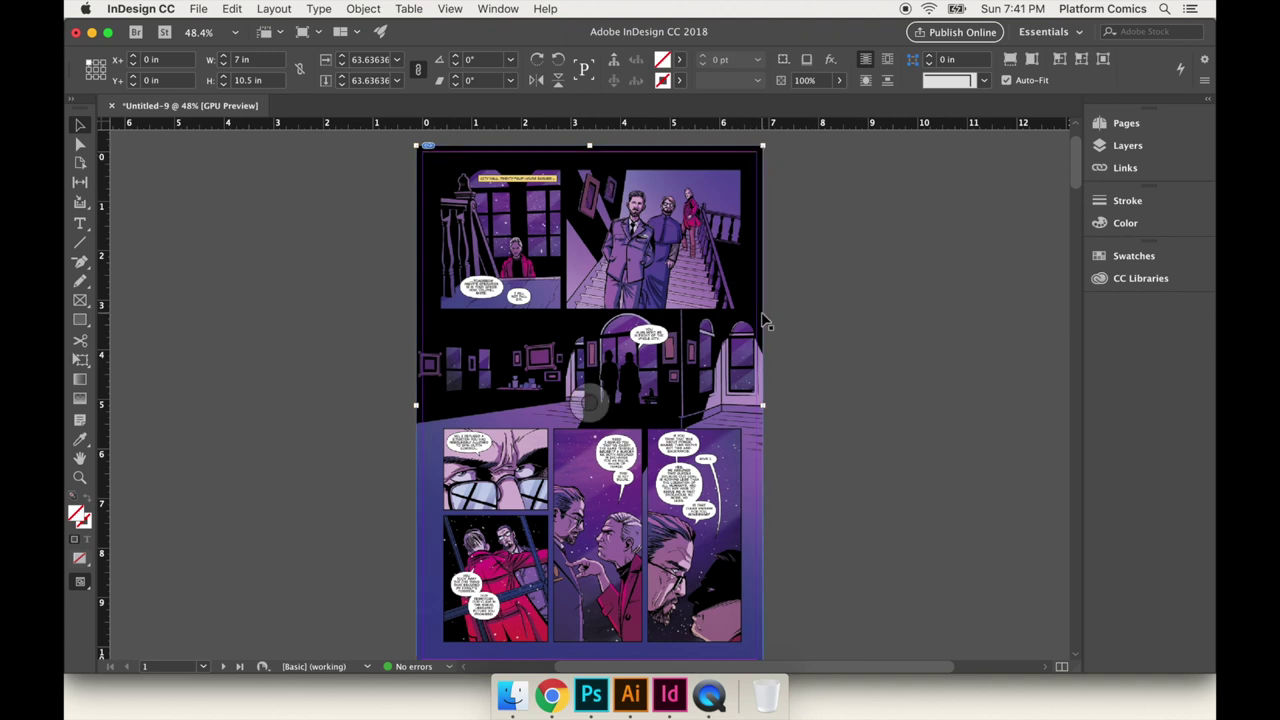
# Inspect the artwork at 100% zoom, return to 75%, and start the Comic_01_Digital PDF export.
pyautogui.press('super+equal')
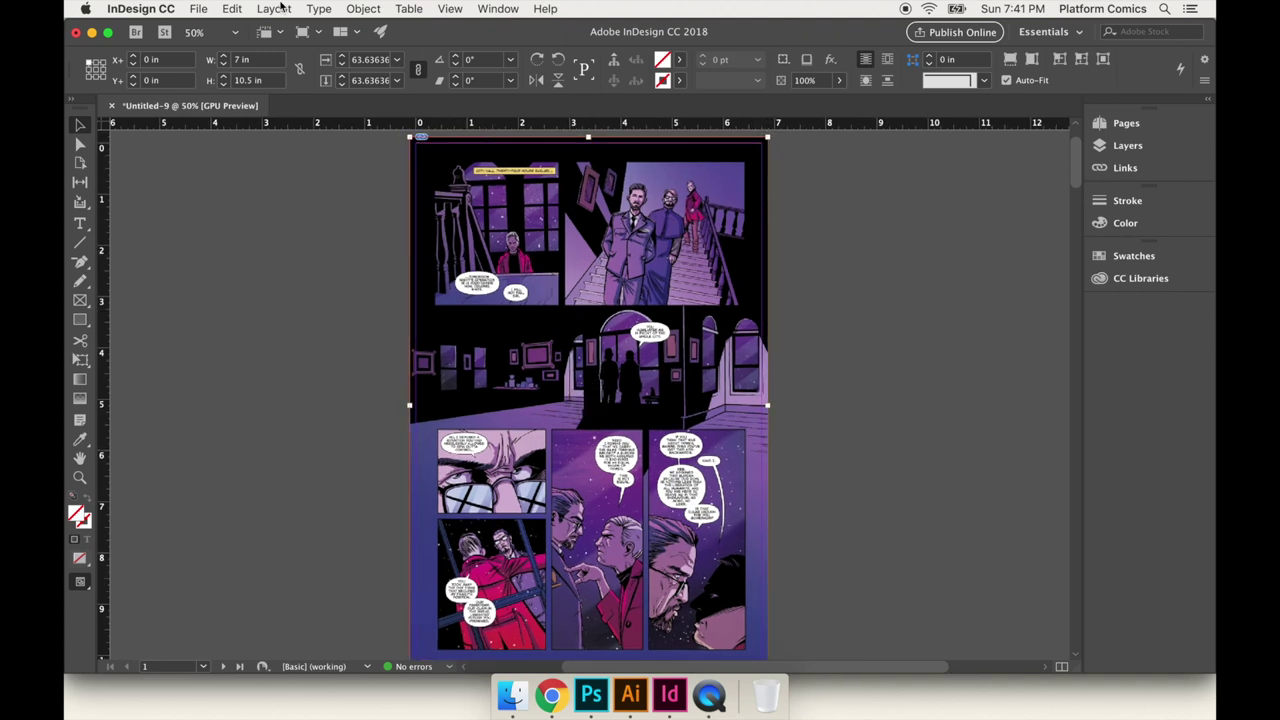
pyautogui.press('super+equal')
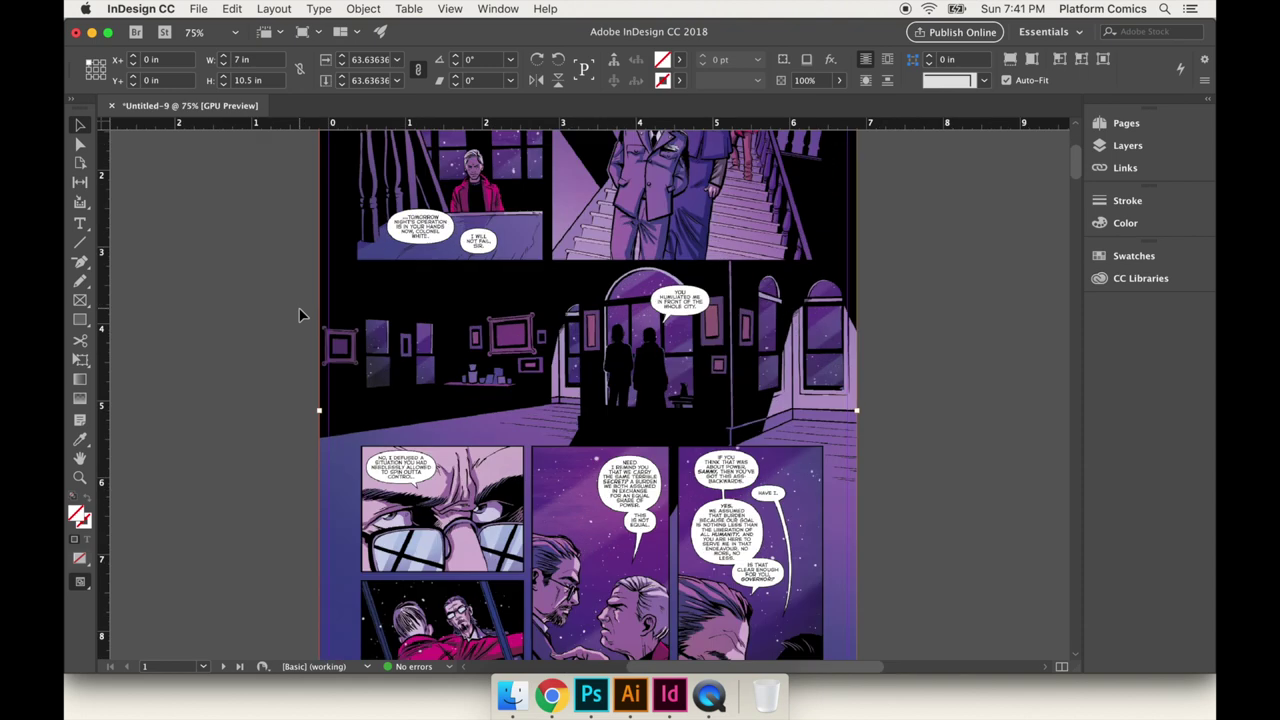
pyautogui.press('super+equal')
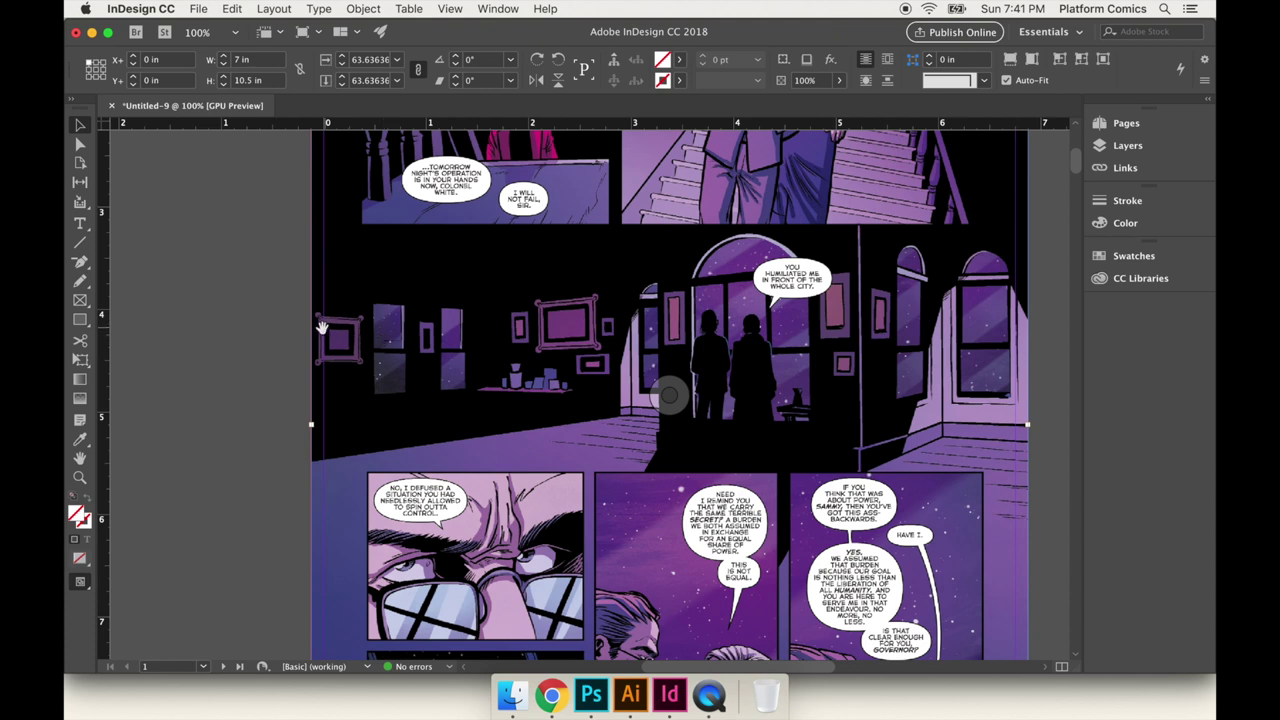
pyautogui.scroll(5, 988, 277)
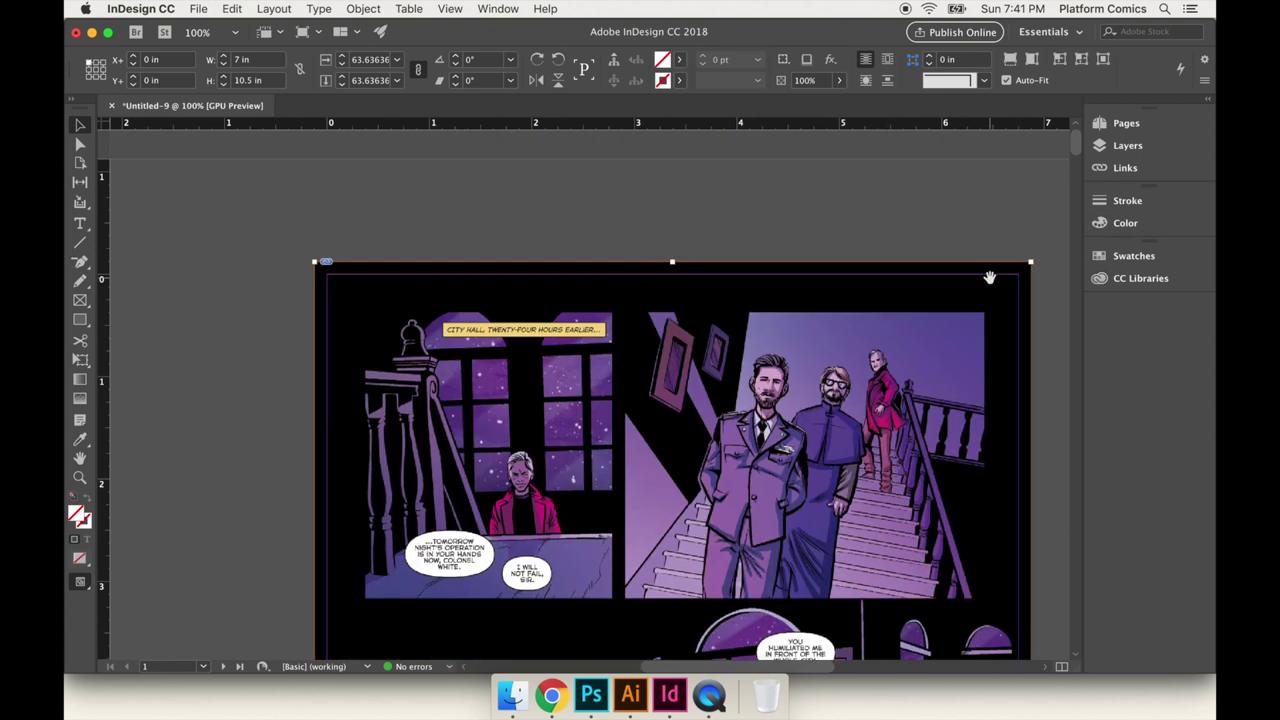
pyautogui.scroll(-3, 884, 388)
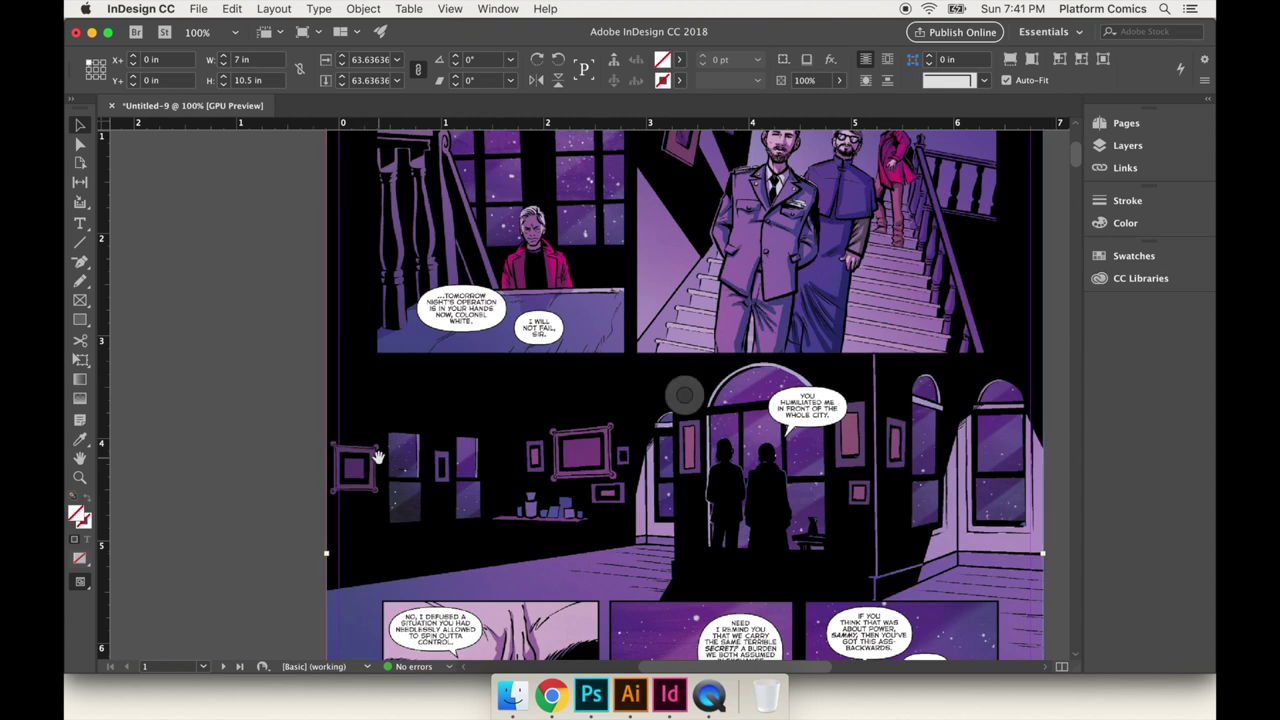
pyautogui.scroll(-1, 375, 470)
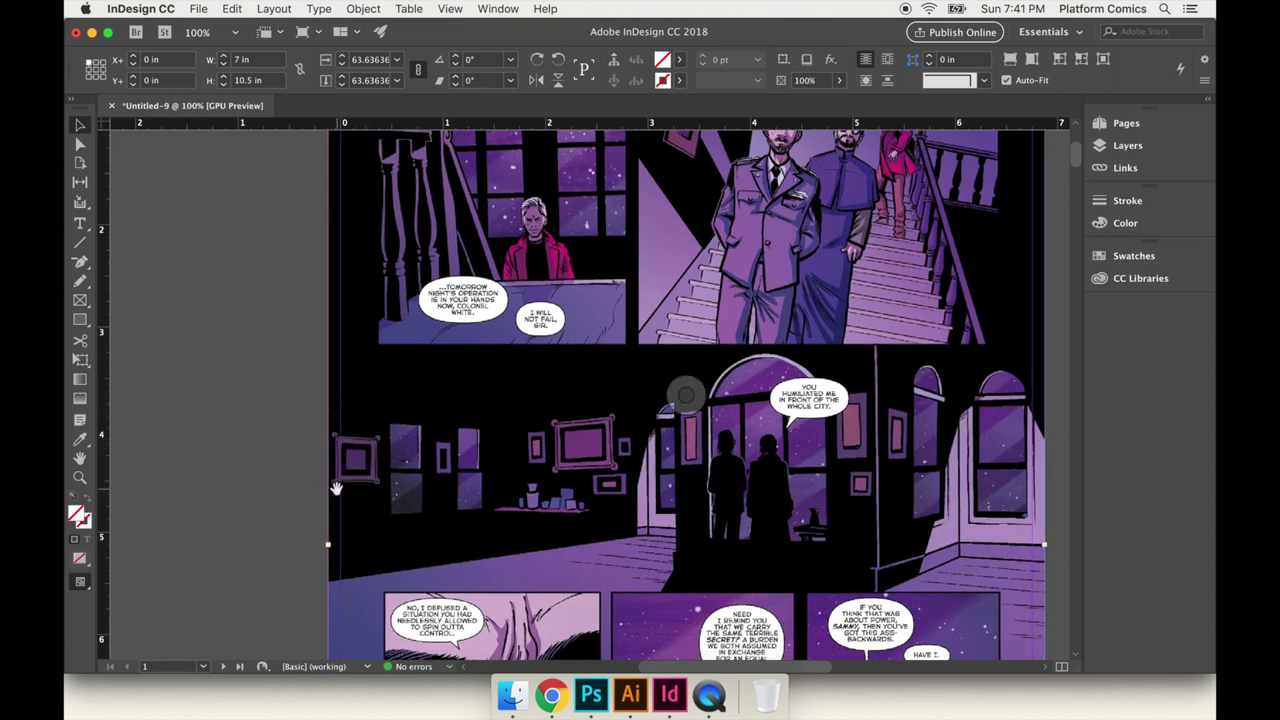
pyautogui.scroll(-1, 336, 488)
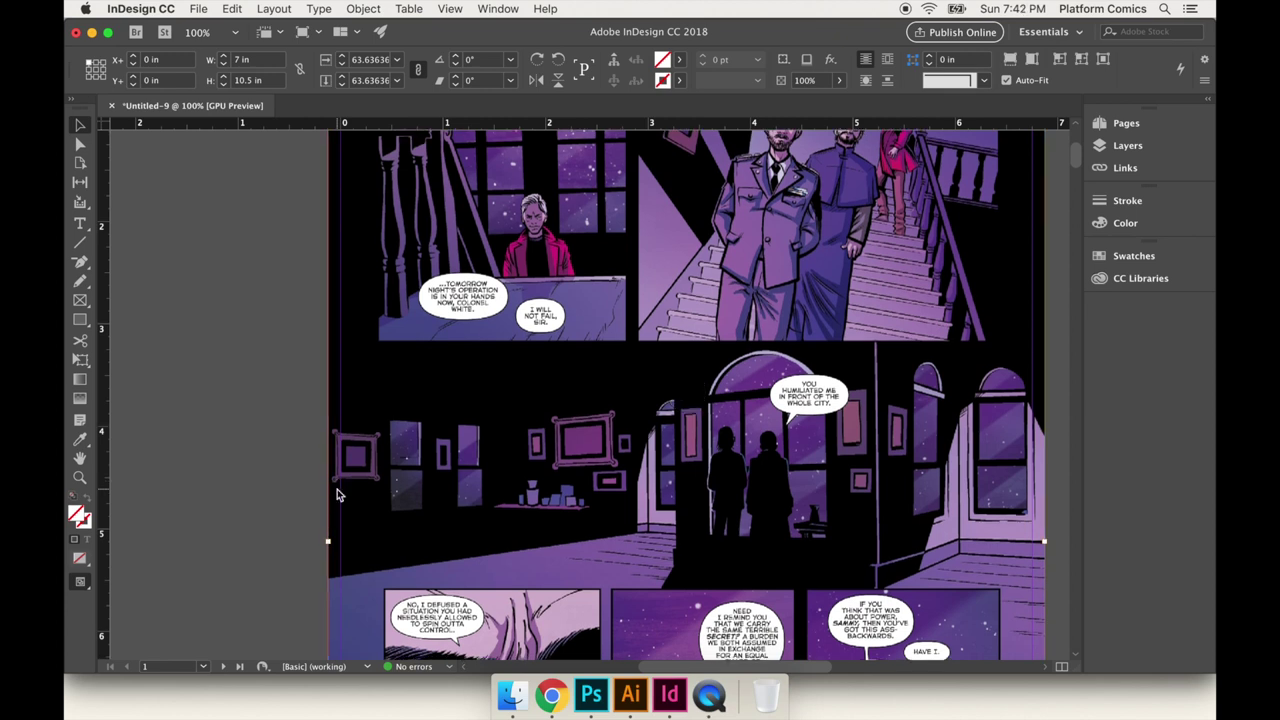
pyautogui.press('super+minus')
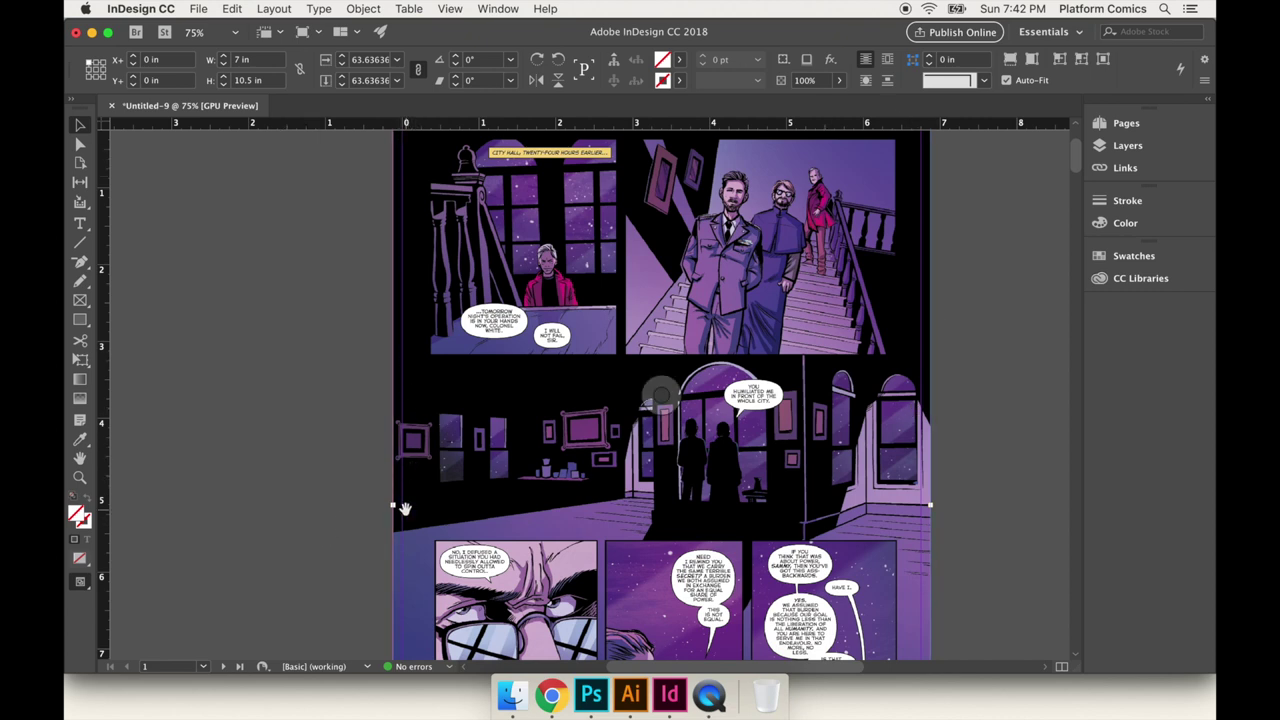
pyautogui.press('super+e')
# Keep the name Comic_01_Digital and turn off Use Document Bleed Settings.
pyautogui.click(930, 448)
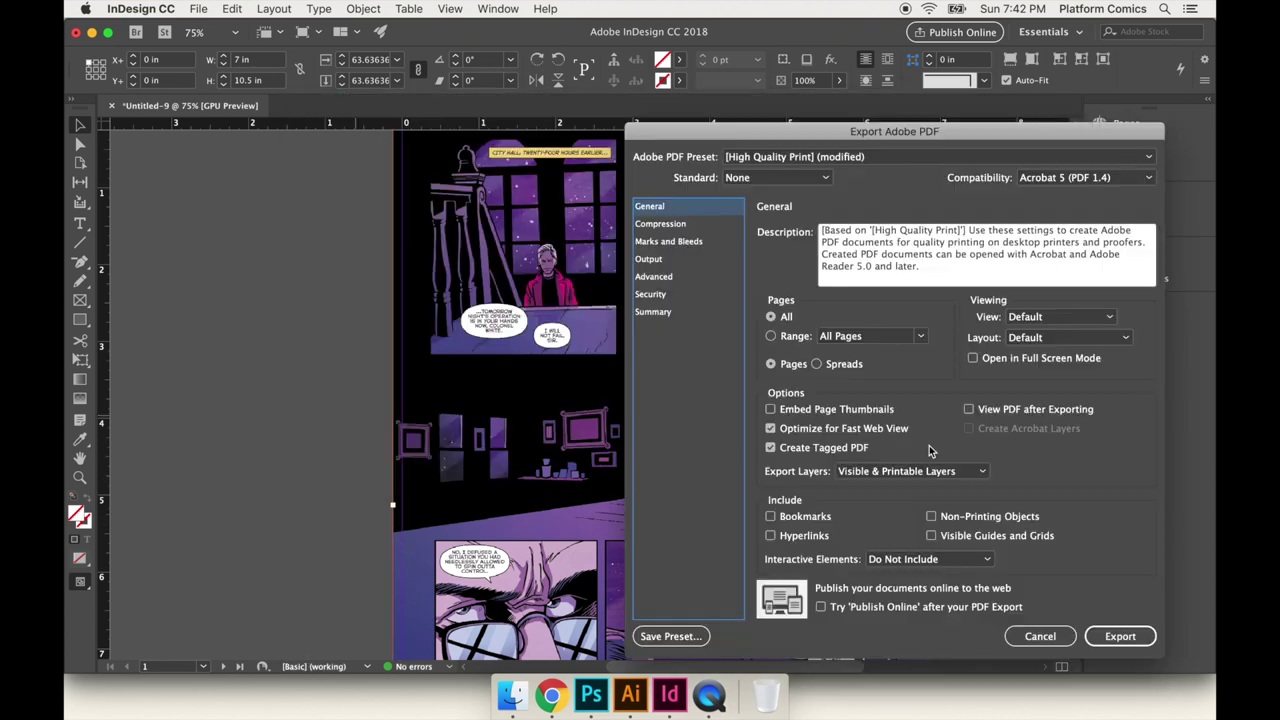
pyautogui.click(670, 241)
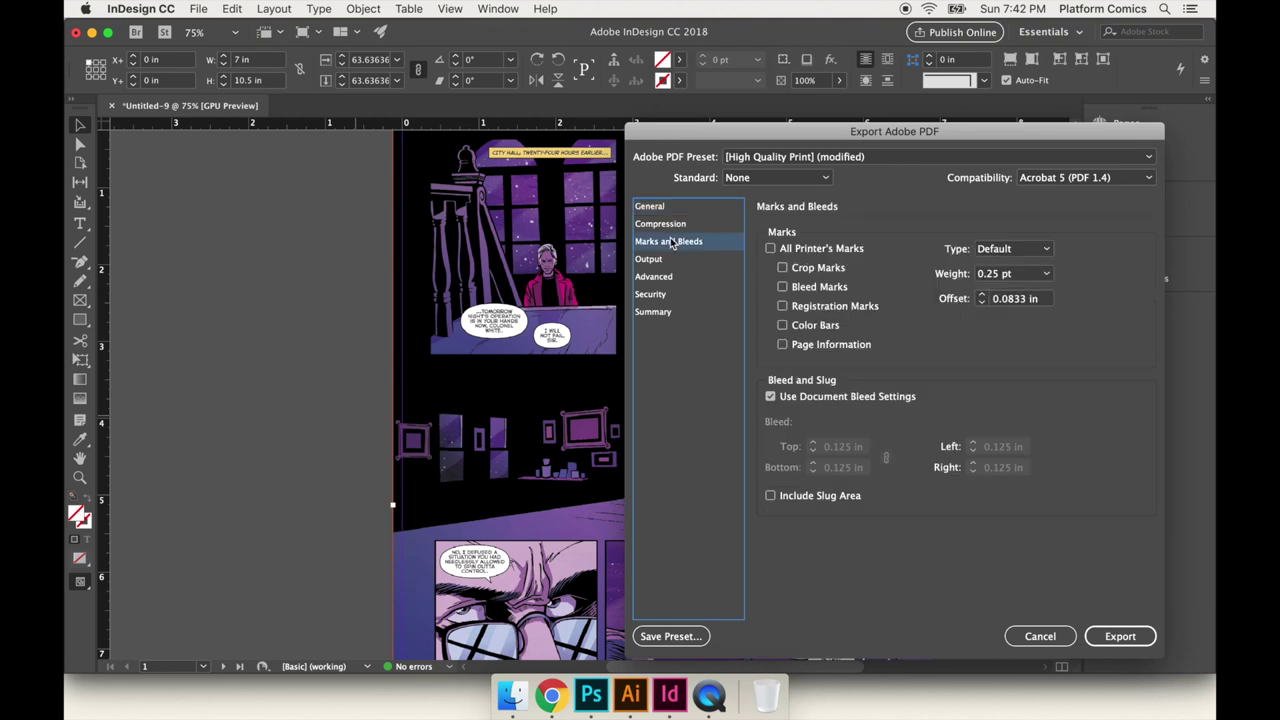
pyautogui.click(803, 404)
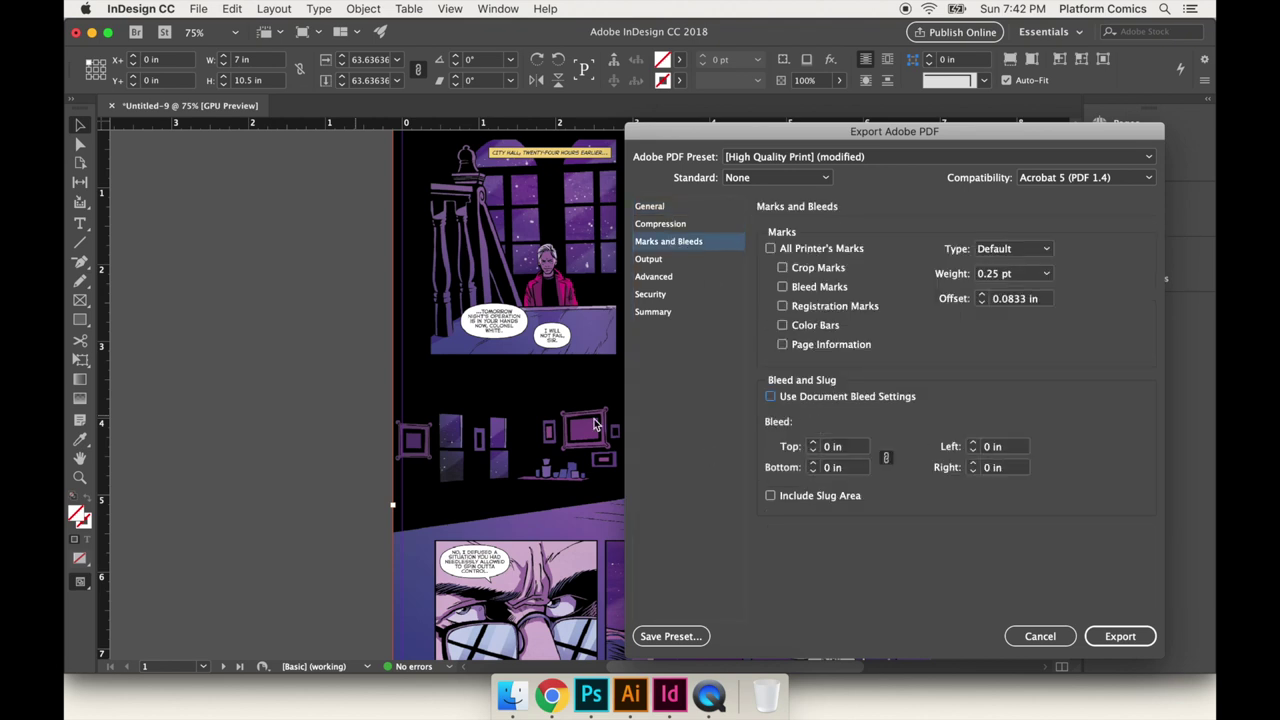
# Set Output to Convert to Destination with Working RGB sRGB IEC61966-2.1.
pyautogui.click(678, 260)
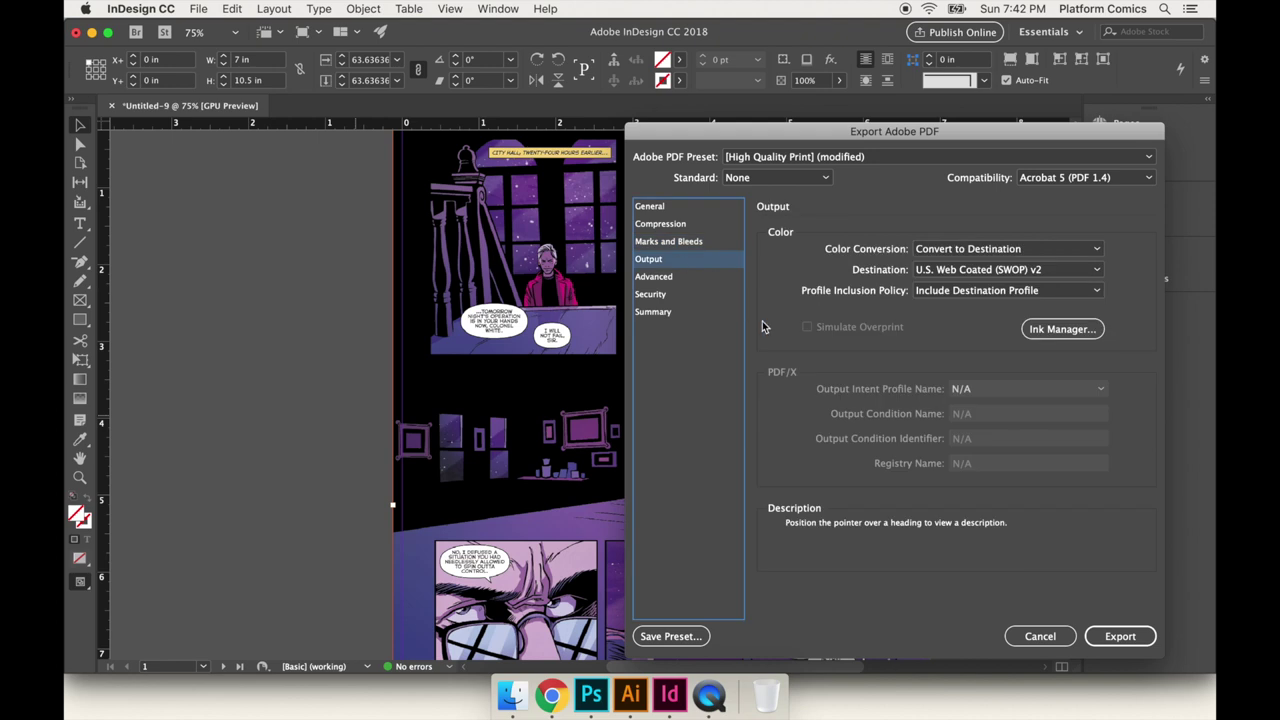
pyautogui.click(952, 249)
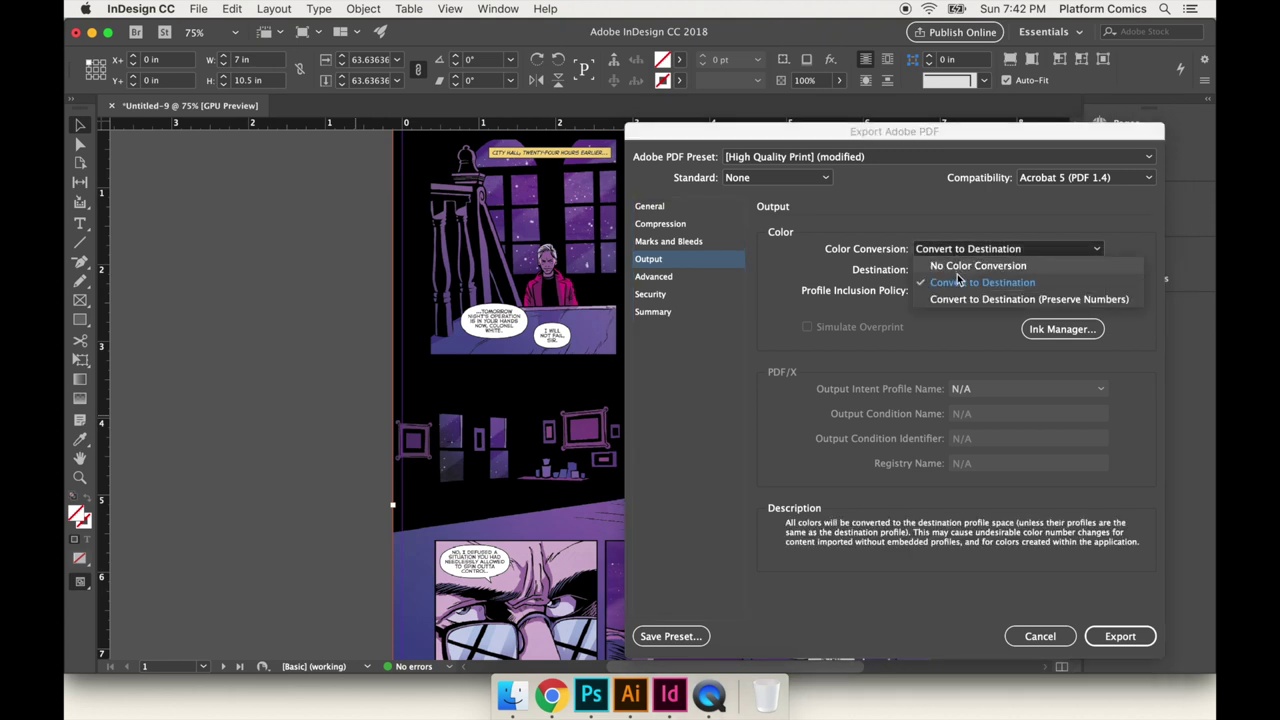
pyautogui.click(957, 283)
pyautogui.click(960, 270)
pyautogui.scroll(5, 985, 422)
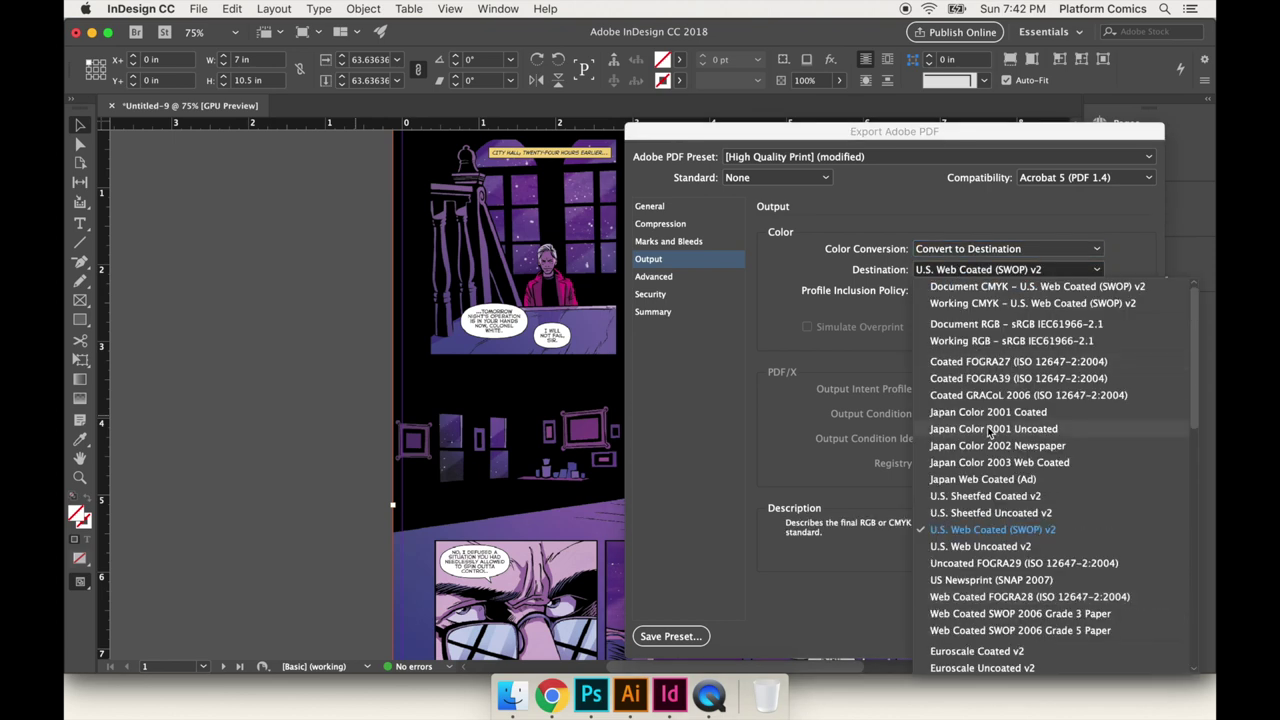
pyautogui.scroll(-5, 985, 422)
pyautogui.scroll(-4, 987, 422)
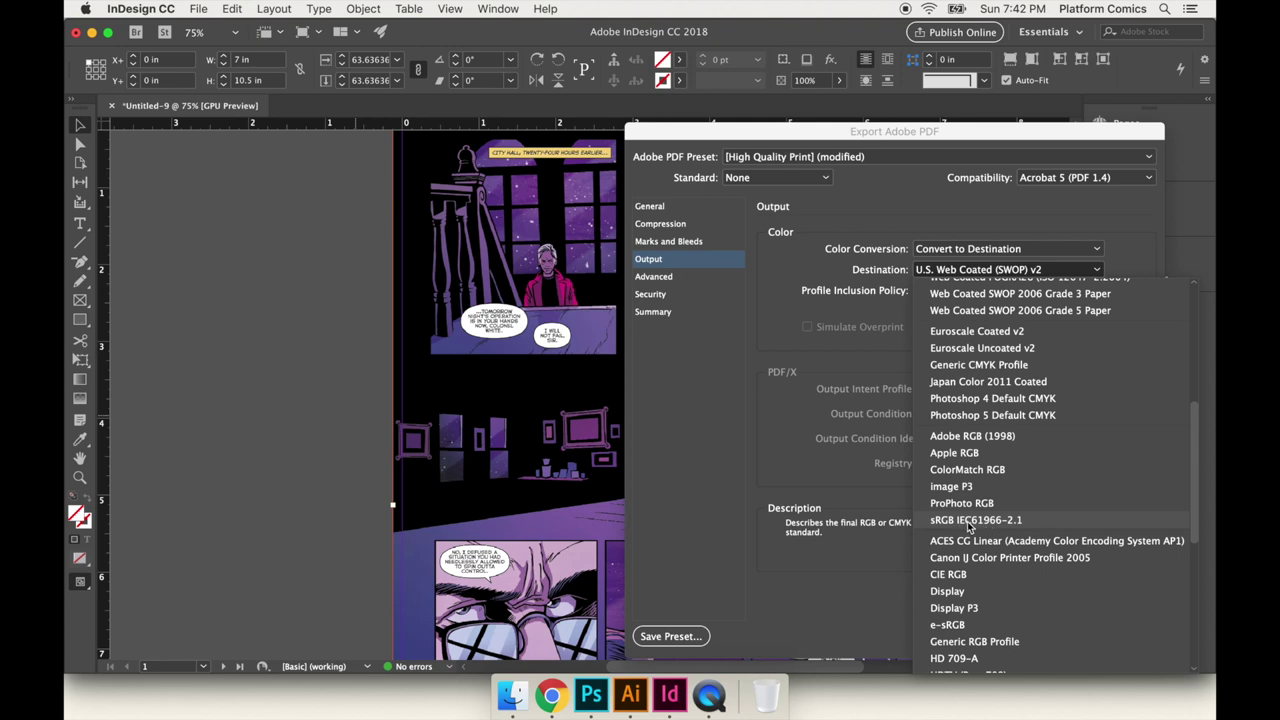
pyautogui.scroll(10, 968, 527)
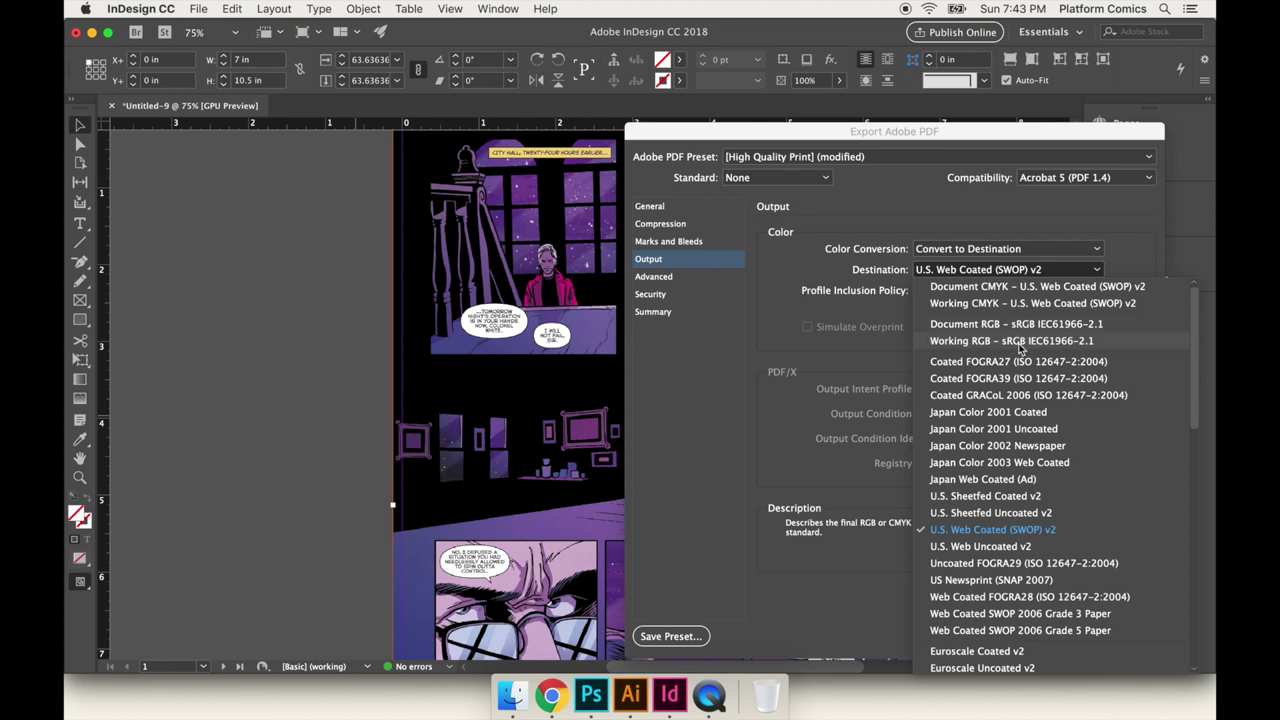
pyautogui.click(1040, 341)
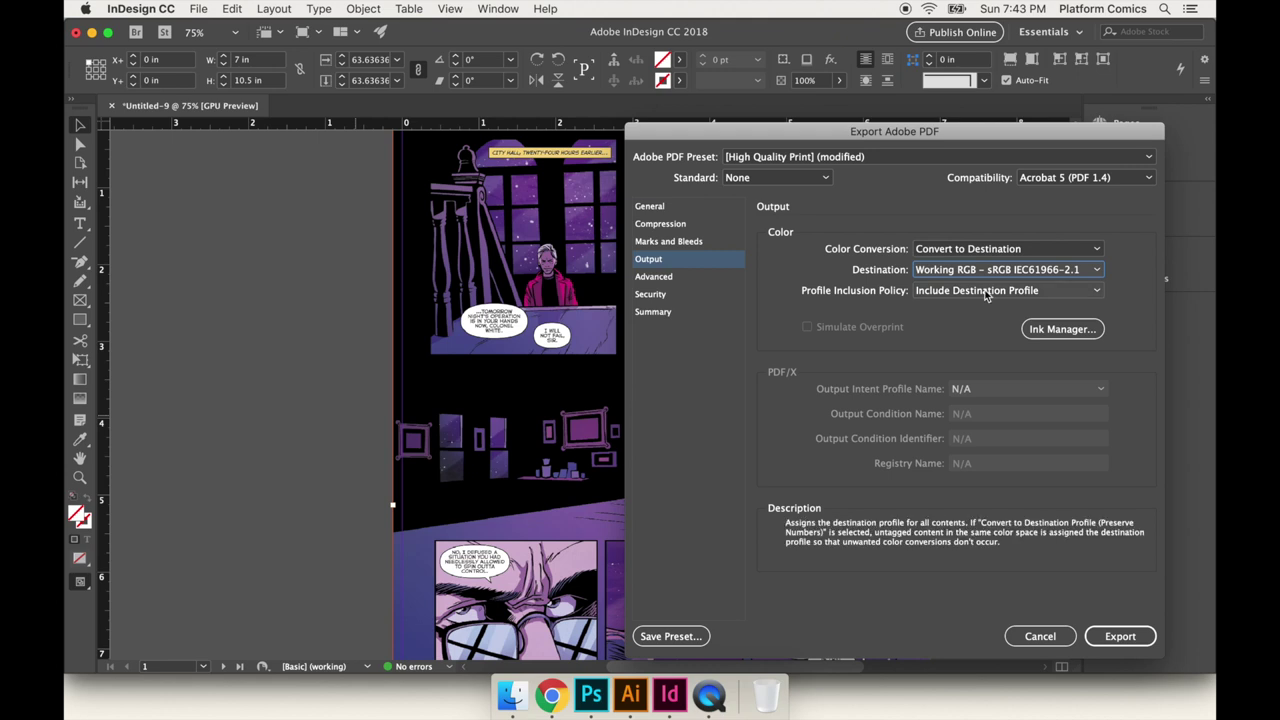
# Review the compression and output settings, then export the digital PDF.
pyautogui.click(679, 225)
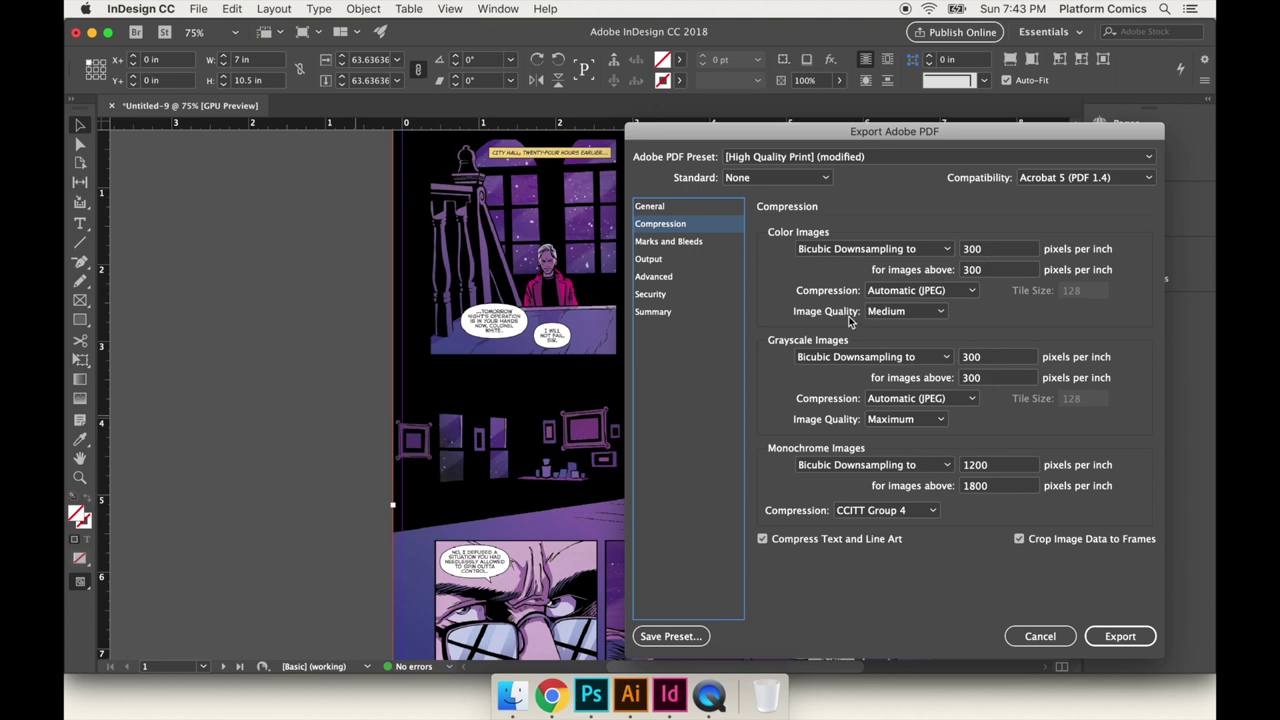
pyautogui.press('Down')
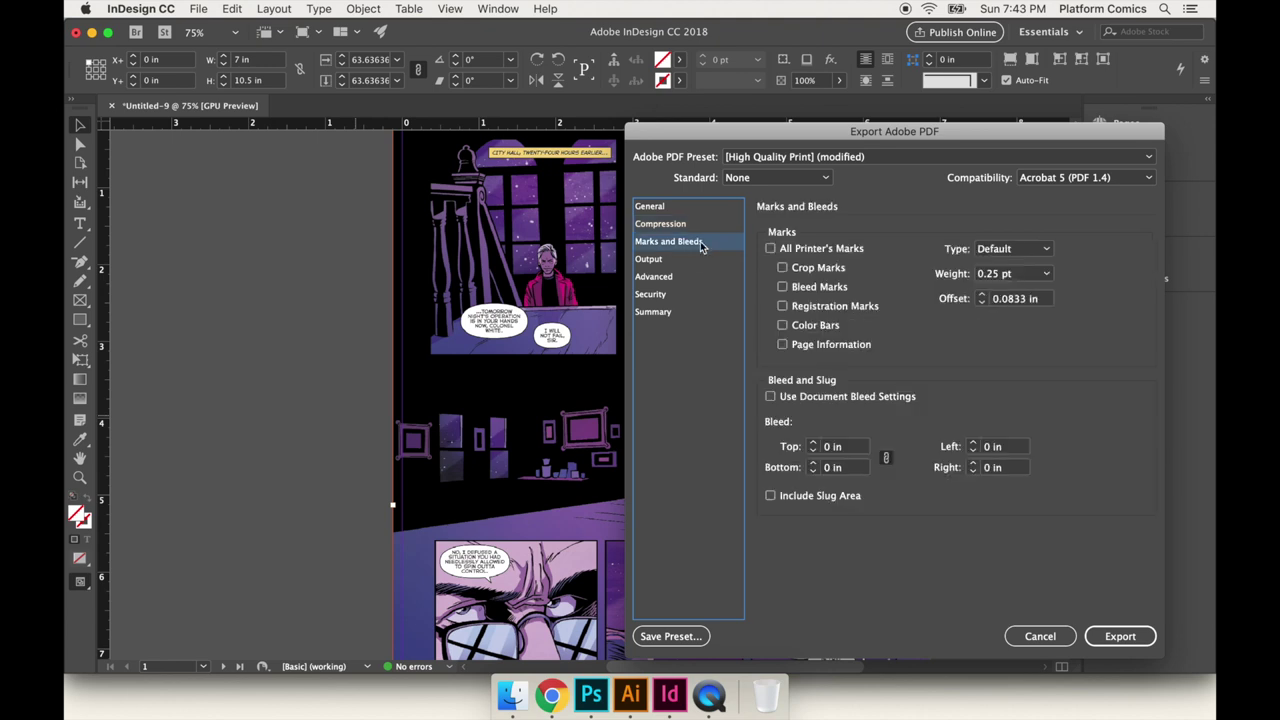
pyautogui.press('Down')
pyautogui.click(1122, 638)
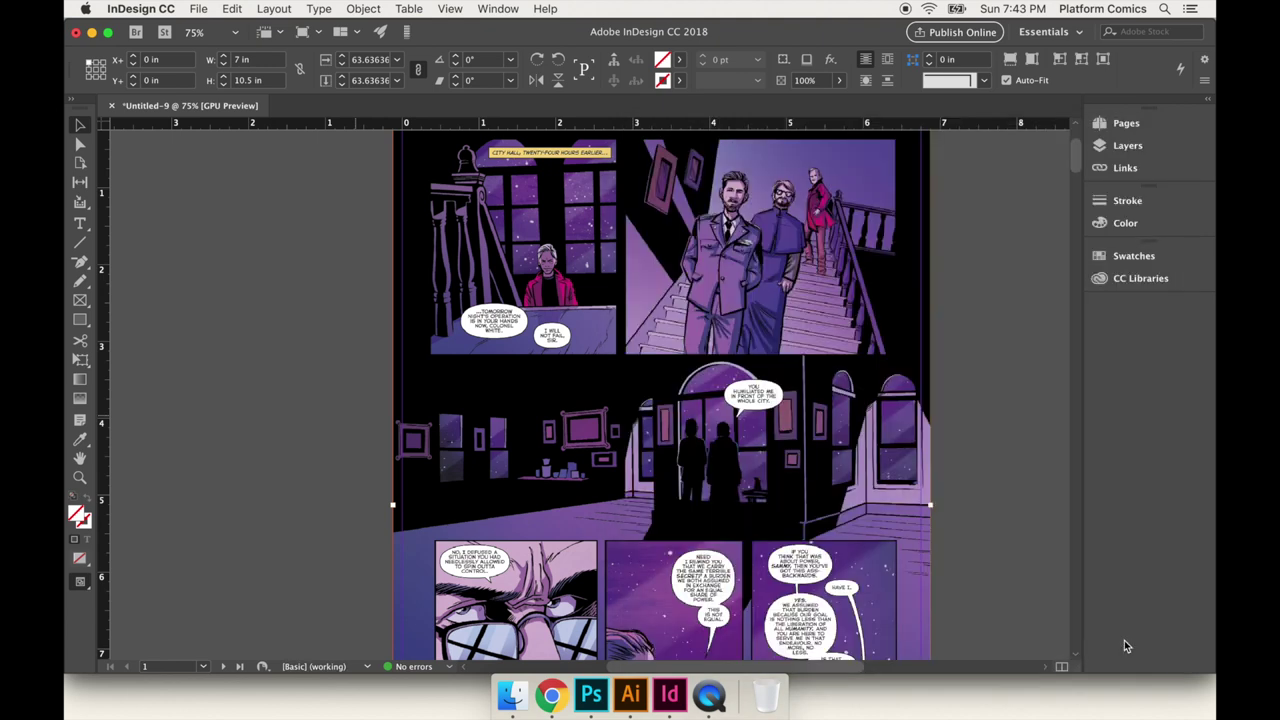
pyautogui.click(408, 34)
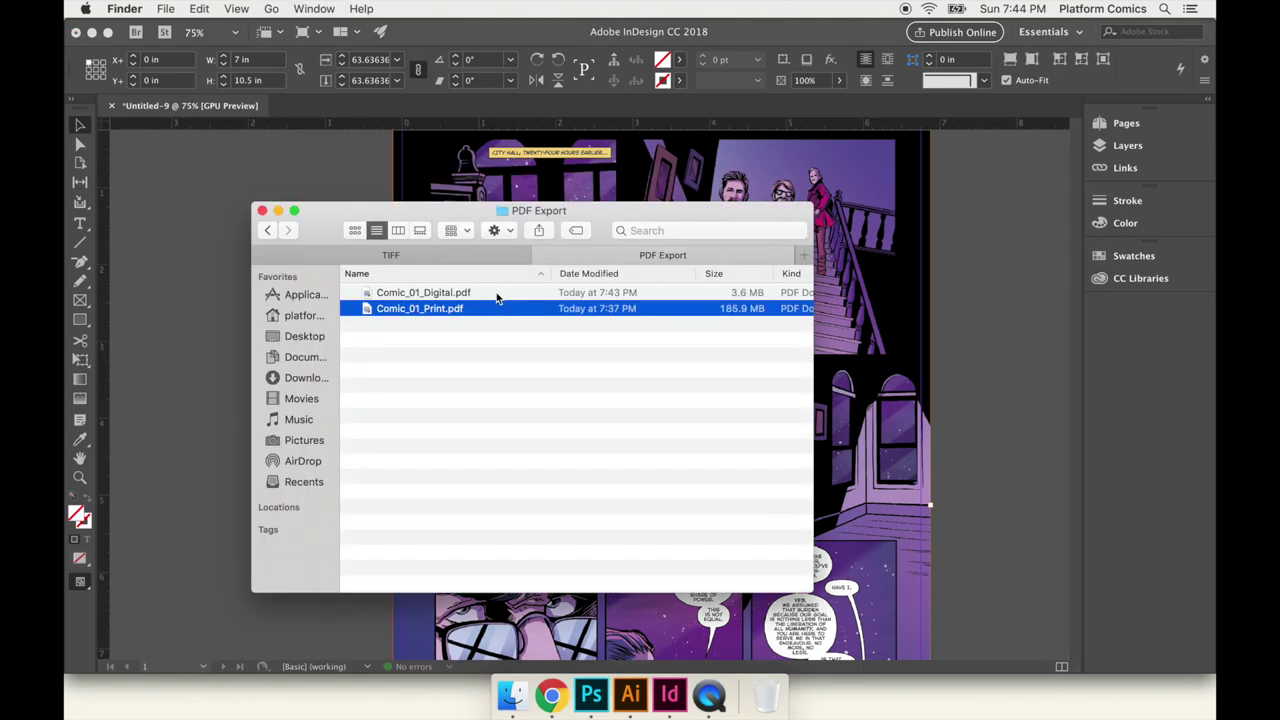
# Open Comic_01_Digital.pdf in Preview and scroll through its pages.
pyautogui.click(496, 293)
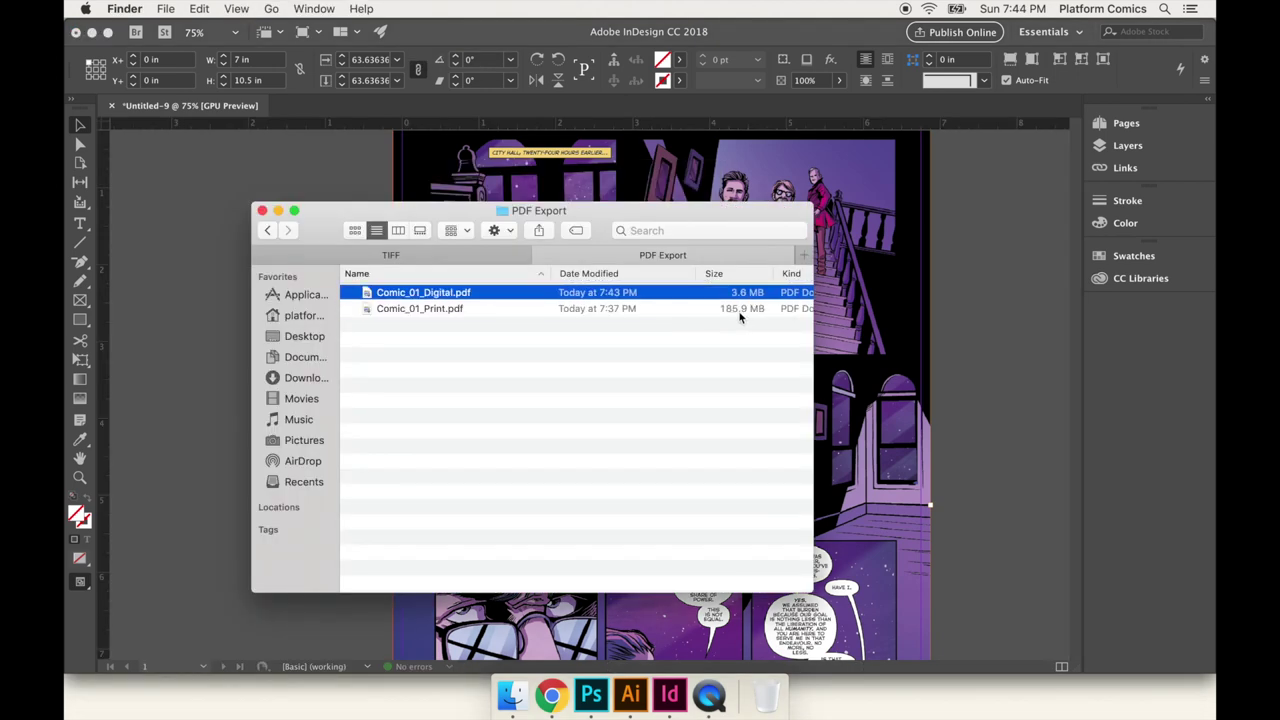
pyautogui.doubleClick(466, 297)
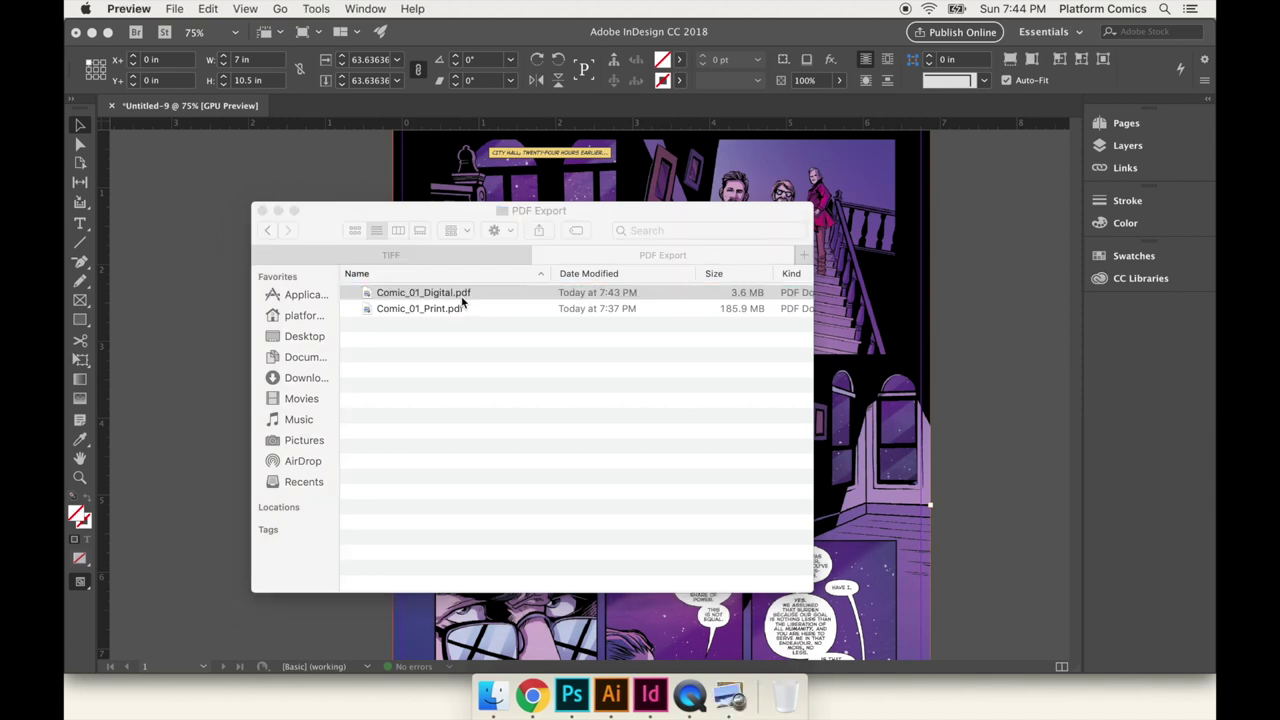
pyautogui.scroll(-10, 428, 392)
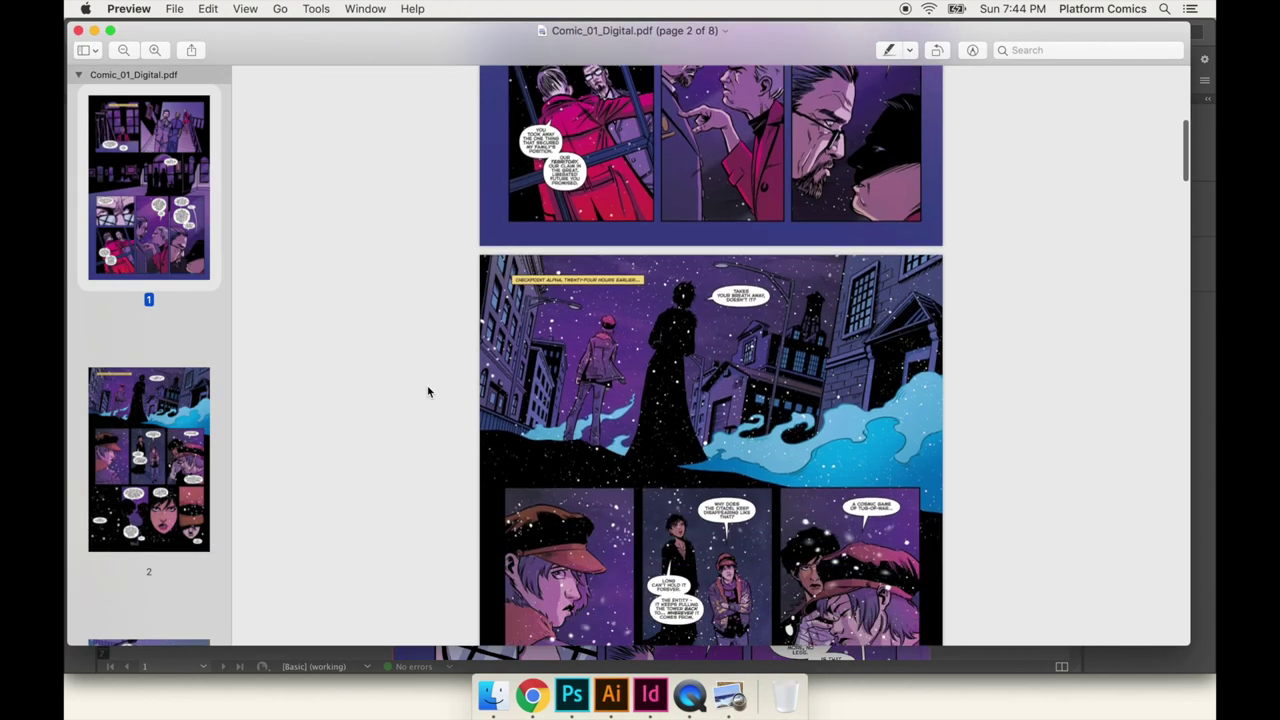
pyautogui.scroll(-15, 428, 392)
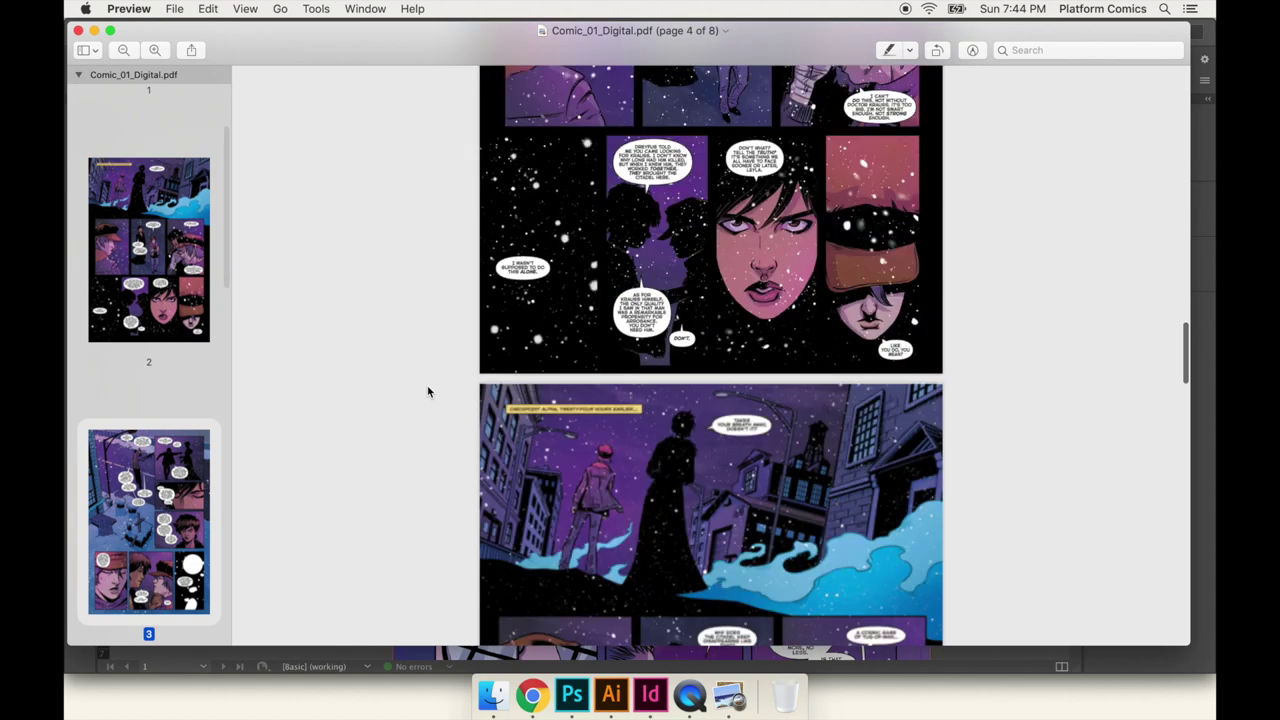
pyautogui.scroll(-15, 428, 392)
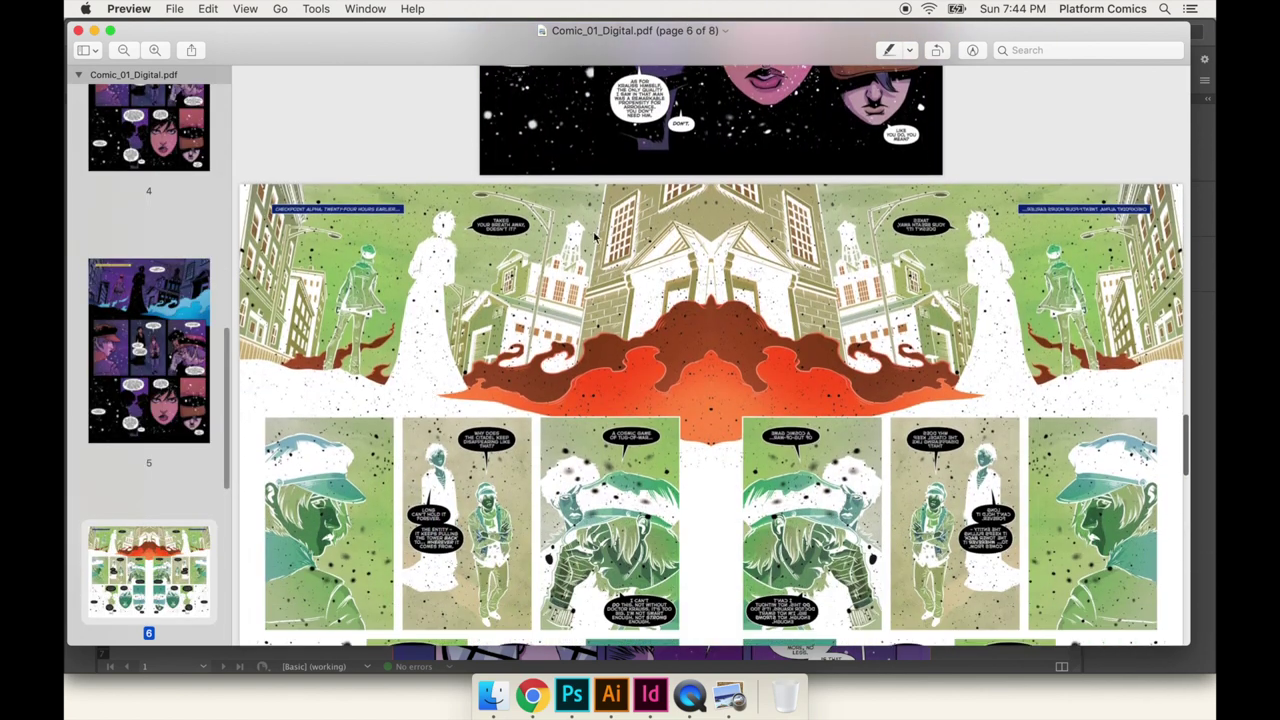
pyautogui.scroll(-3, 771, 375)
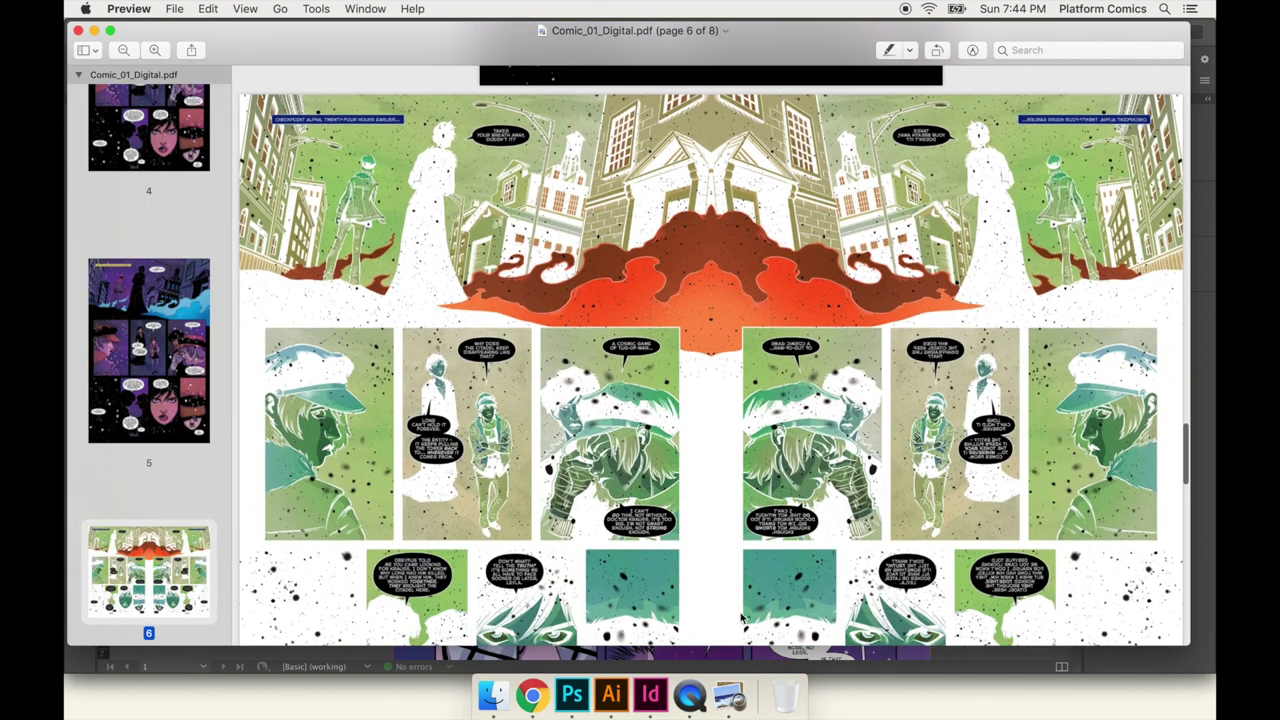
pyautogui.scroll(5, 741, 618)
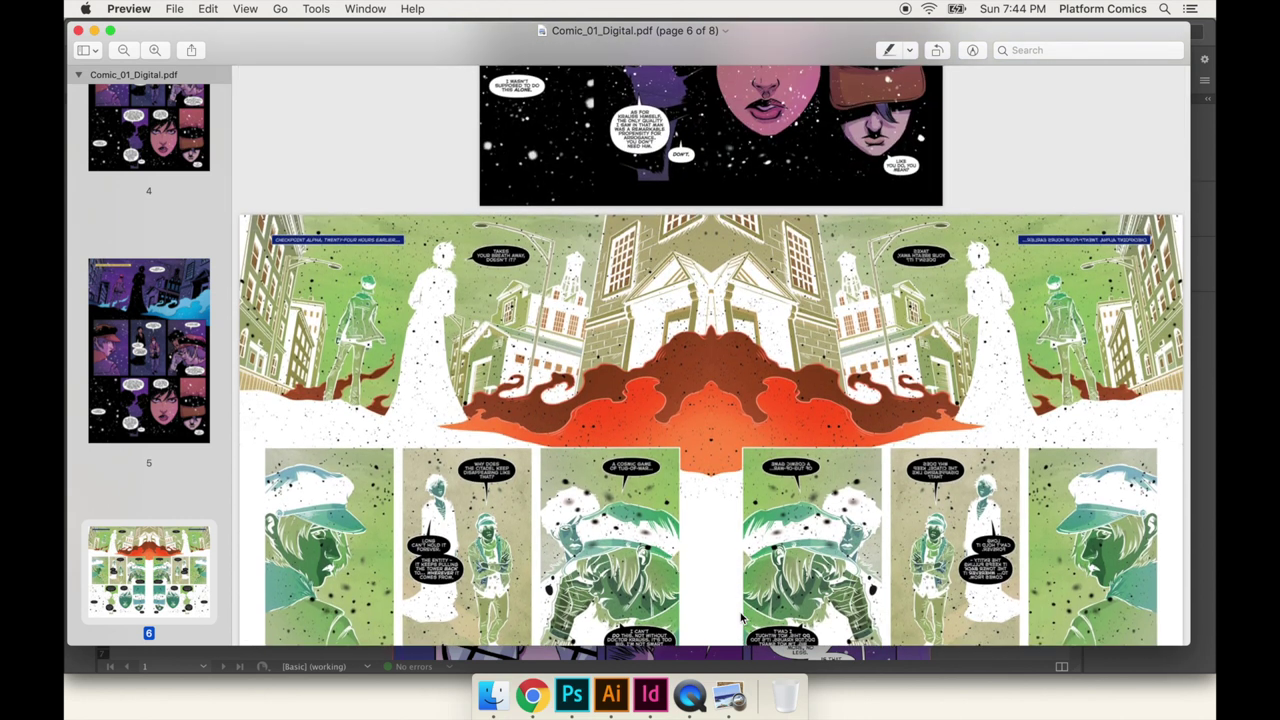
pyautogui.scroll(6, 711, 424)
pyautogui.scroll(10, 716, 387)
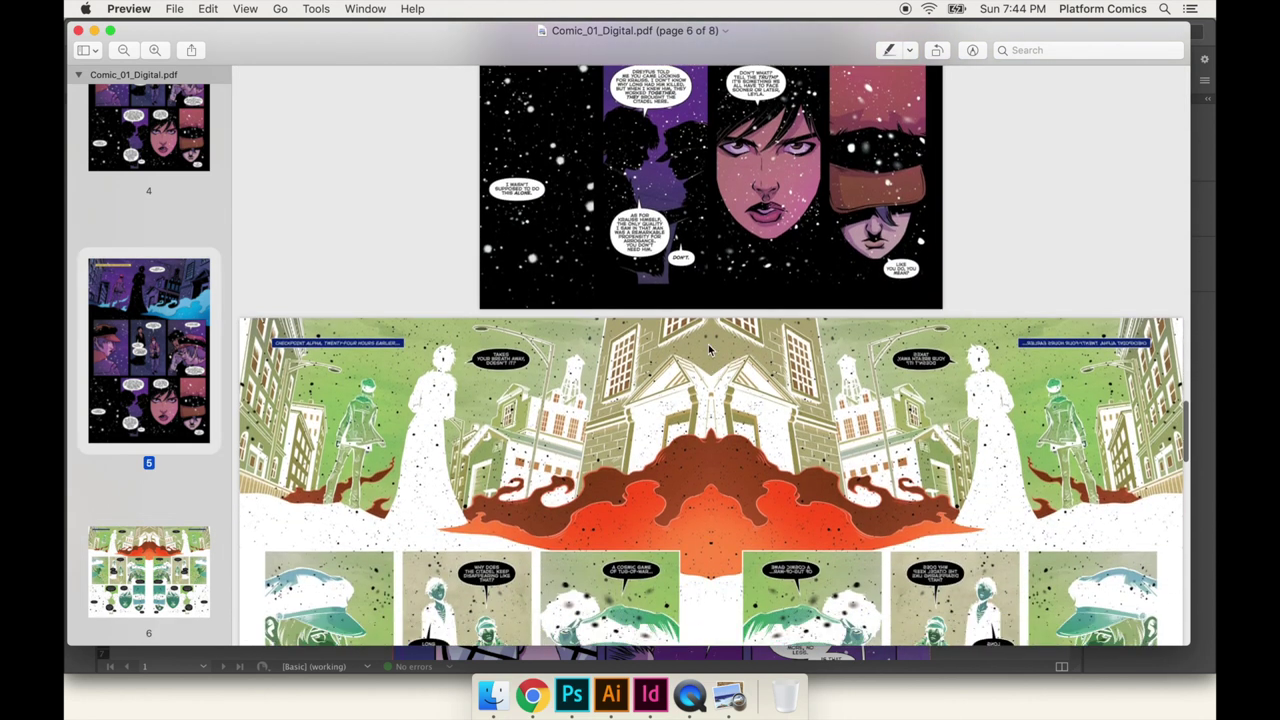
pyautogui.scroll(5, 745, 193)
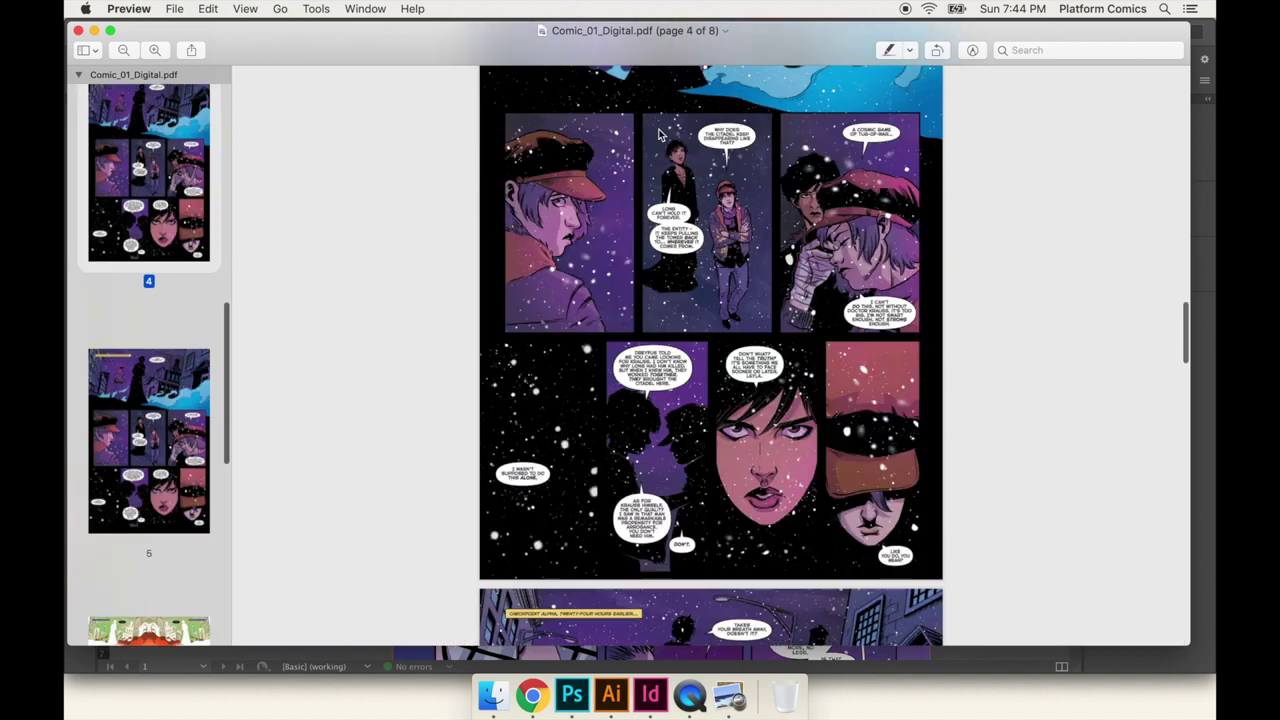
pyautogui.scroll(-8, 729, 497)
pyautogui.scroll(-15, 729, 497)
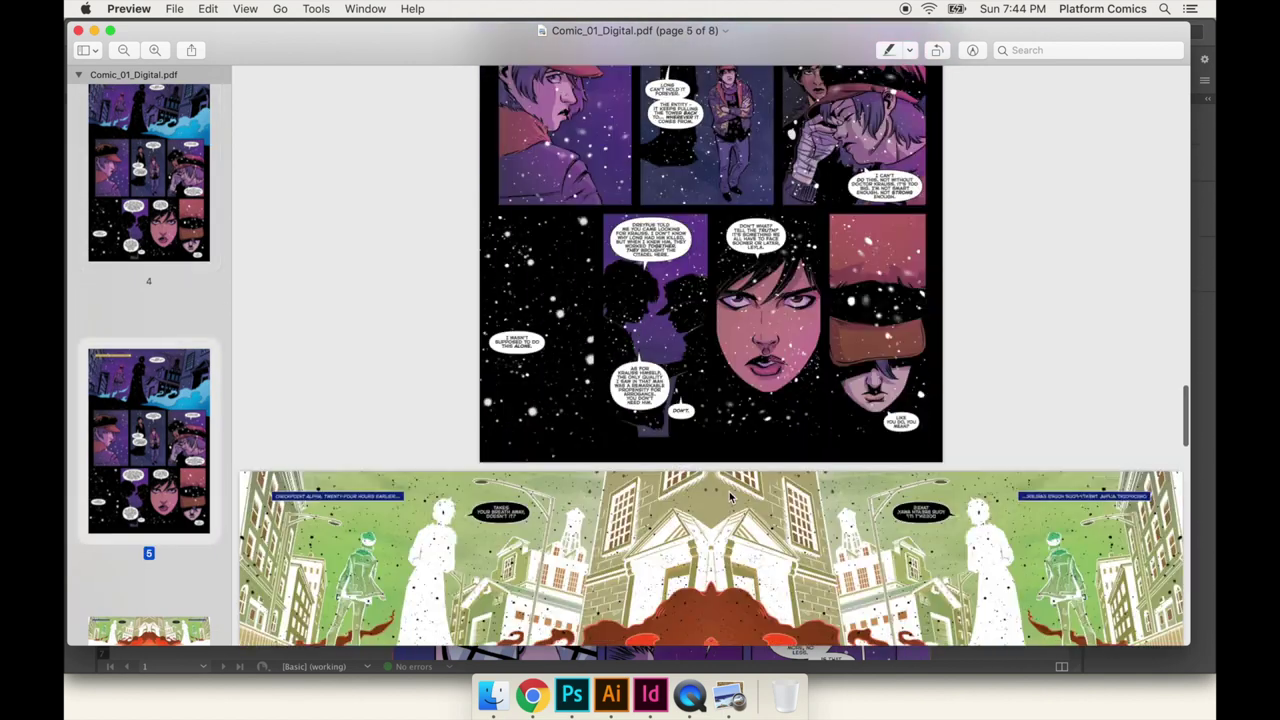
pyautogui.scroll(-5, 735, 457)
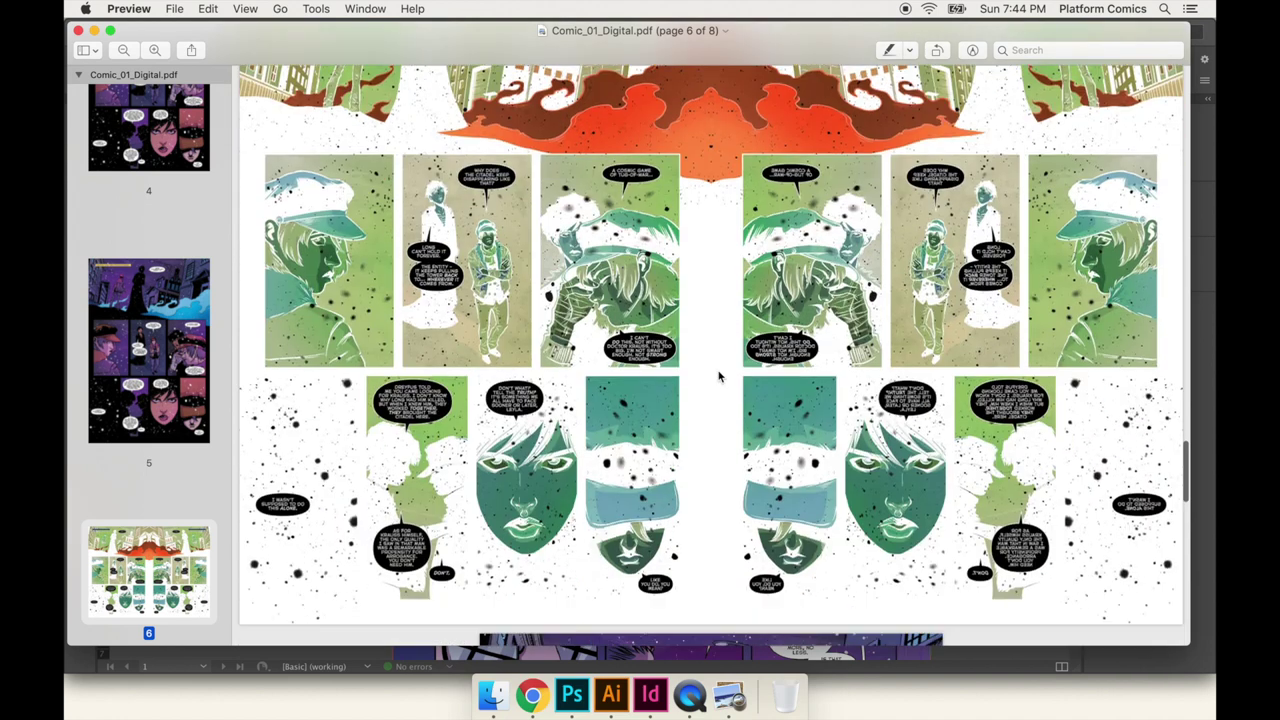
pyautogui.scroll(3, 784, 438)
pyautogui.scroll(-1, 784, 438)
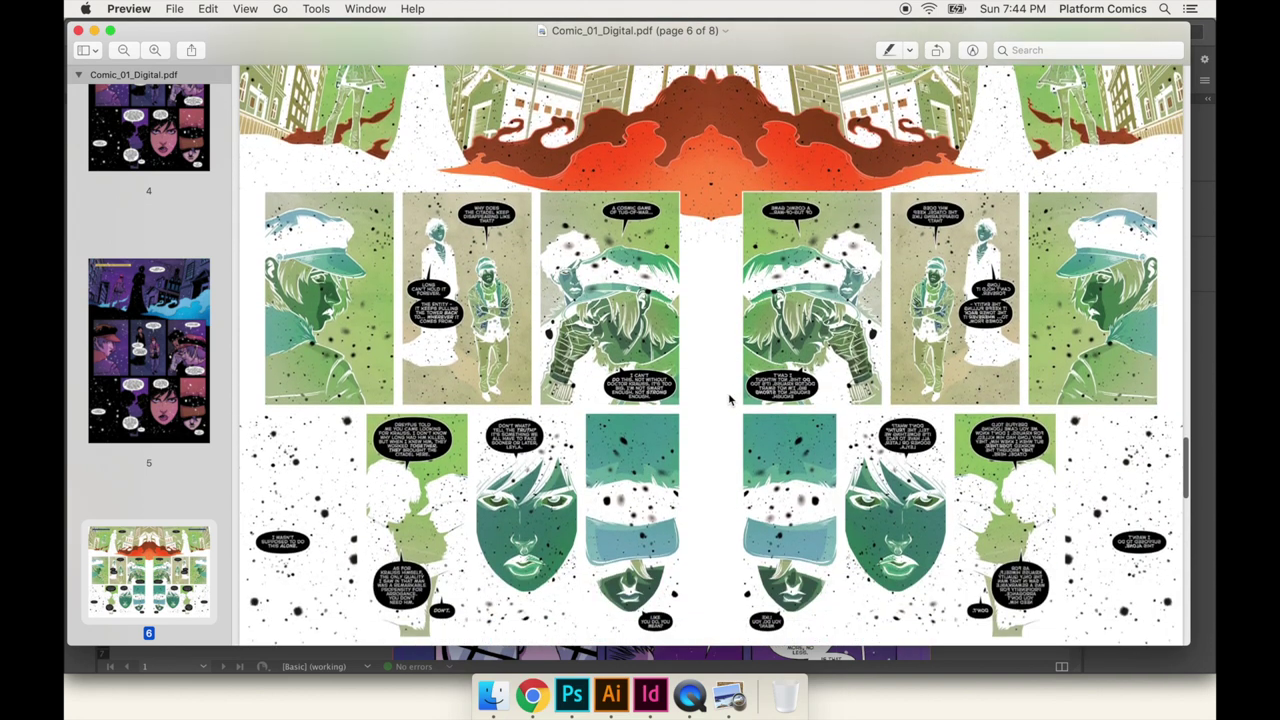
pyautogui.scroll(-10, 731, 400)
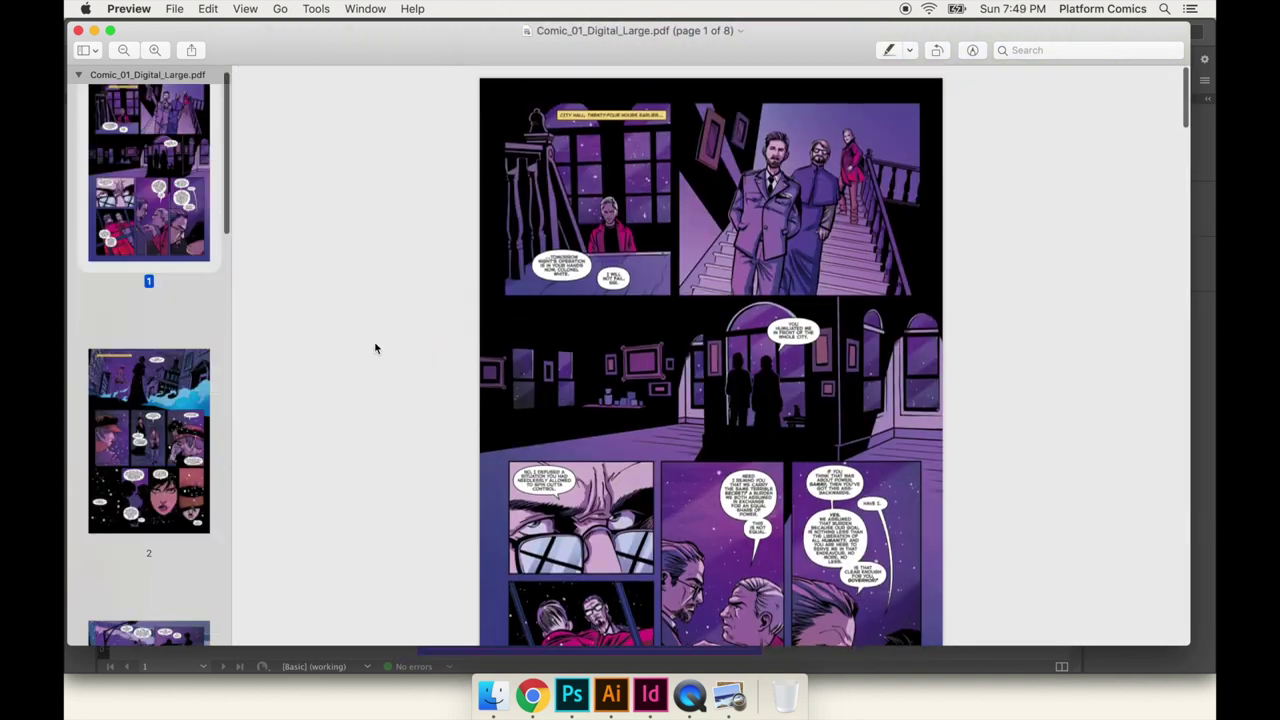
# Zoom in on page 1 to inspect artwork detail, then return to the InDesign layout.
pyautogui.press('super+plus')
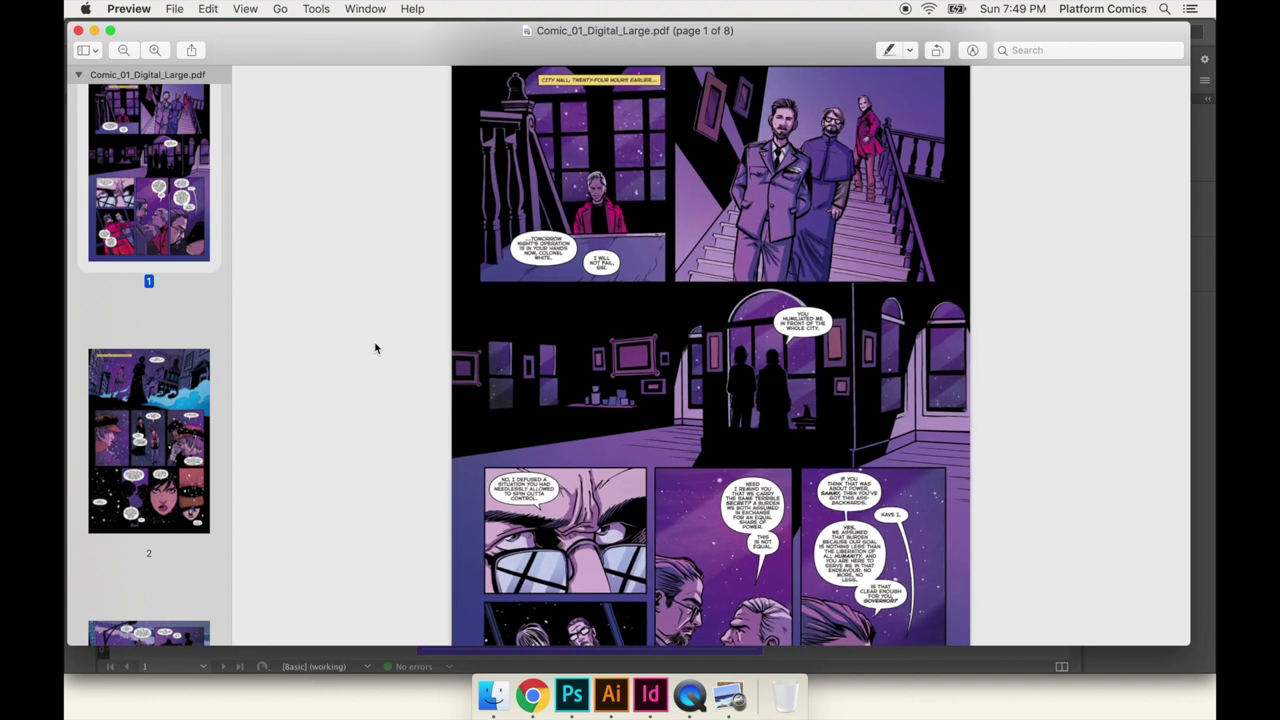
pyautogui.hscroll(-4, 375, 347)
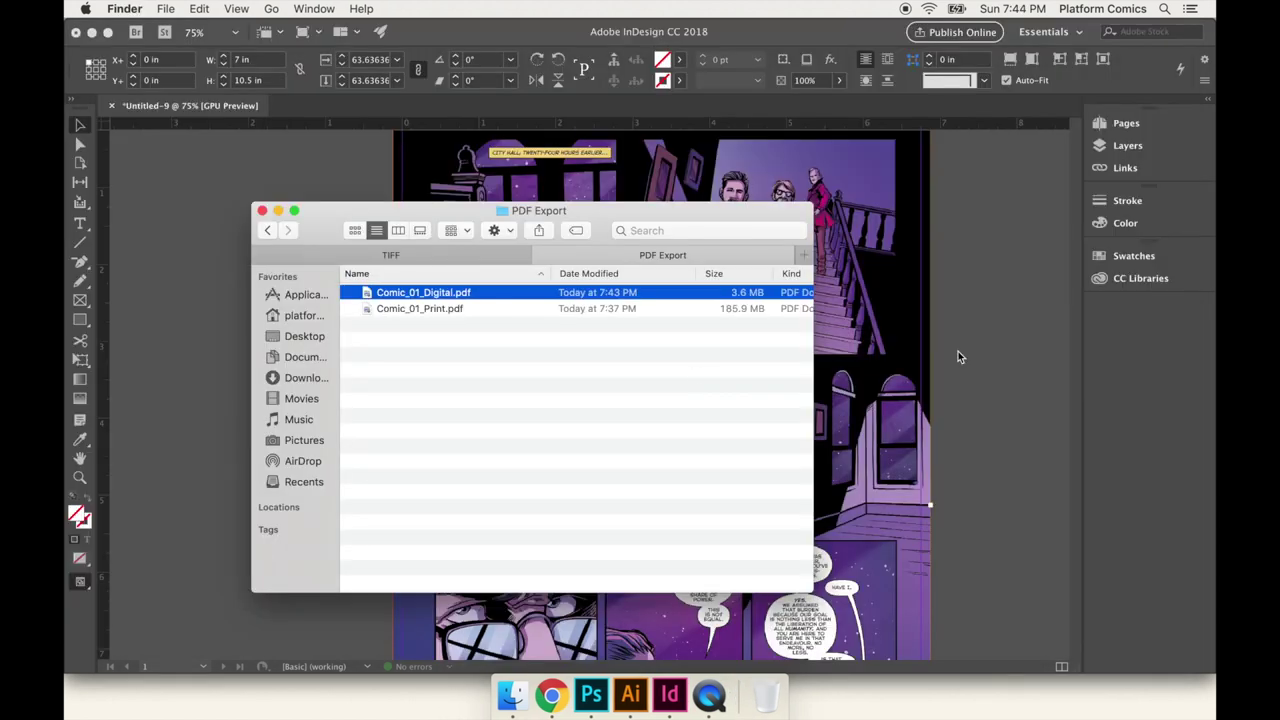
pyautogui.click(958, 351)
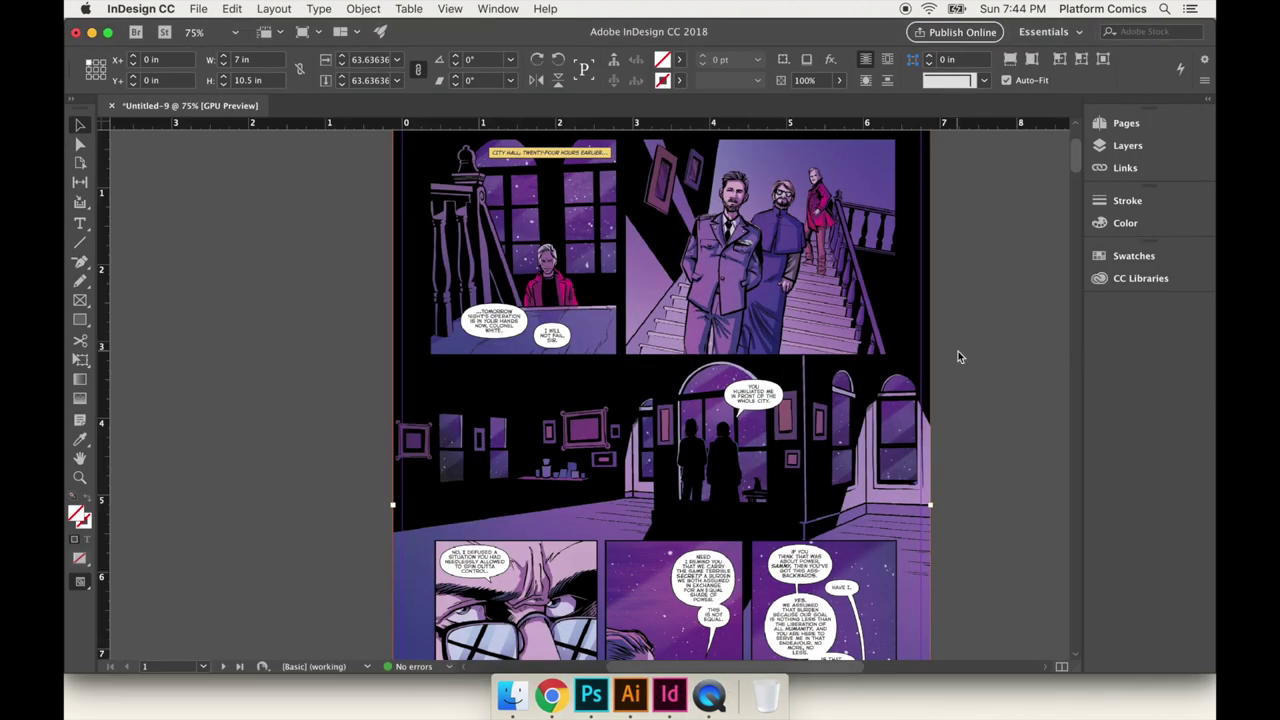
# Export Comic_01_Digital_Large.pdf with Color Image Quality set to Maximum.
pyautogui.press('super+e')
pyautogui.press('Right')
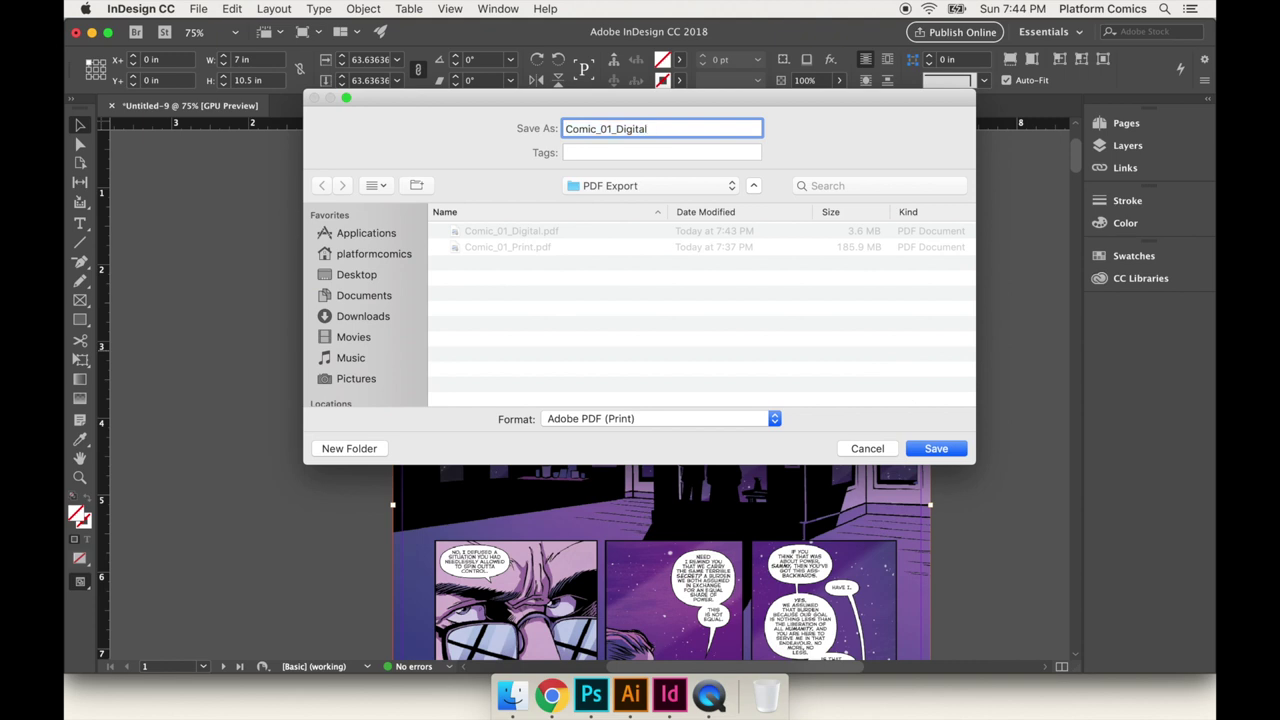
pyautogui.press('Return')
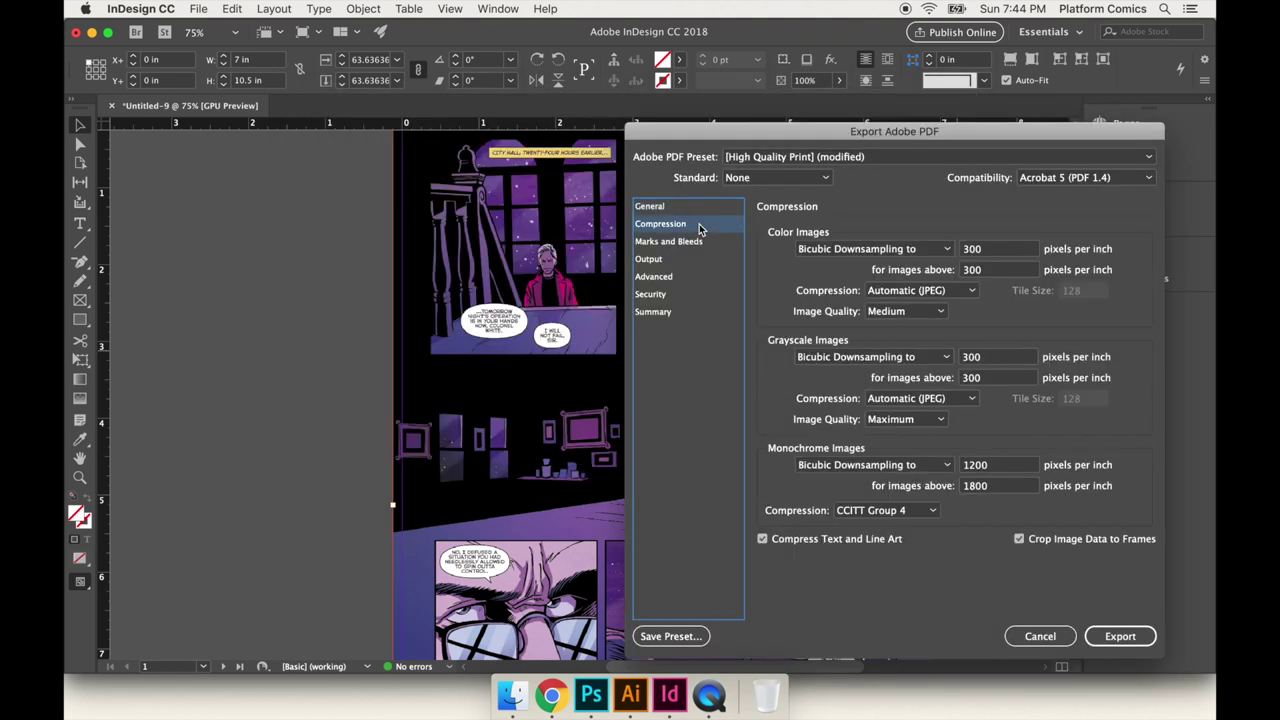
pyautogui.click(906, 311)
pyautogui.click(905, 395)
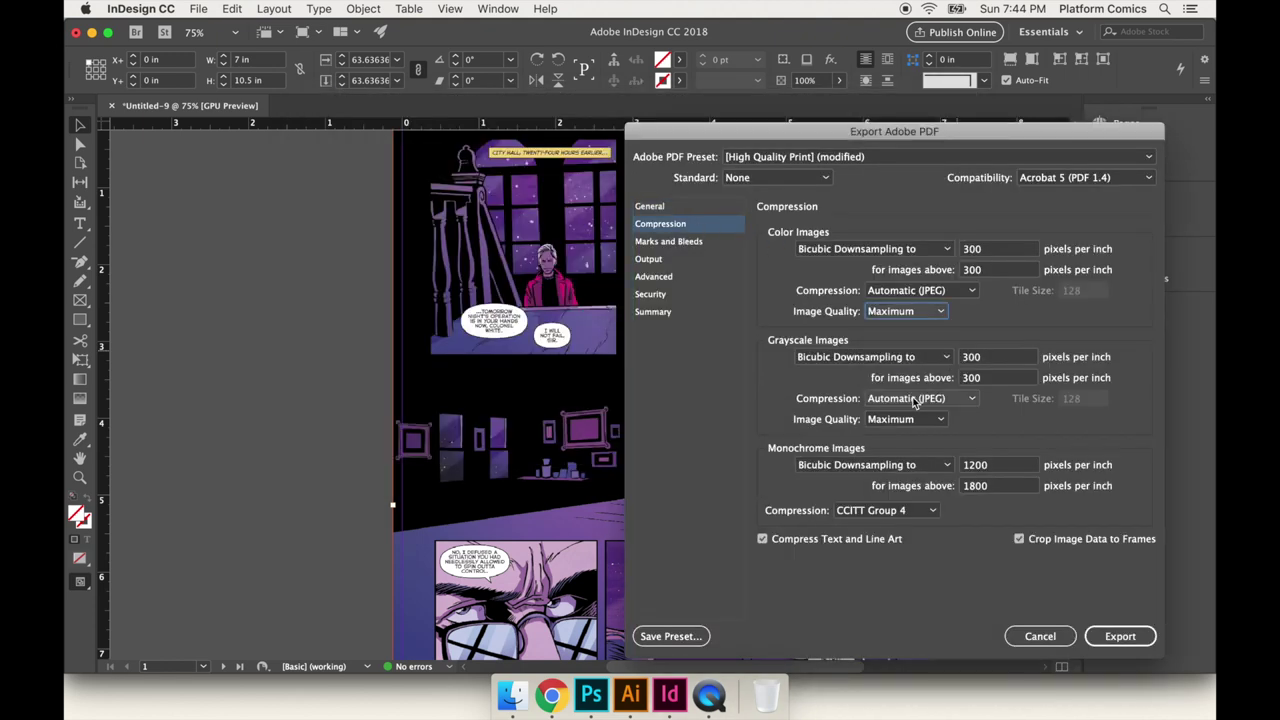
pyautogui.click(669, 242)
pyautogui.click(667, 260)
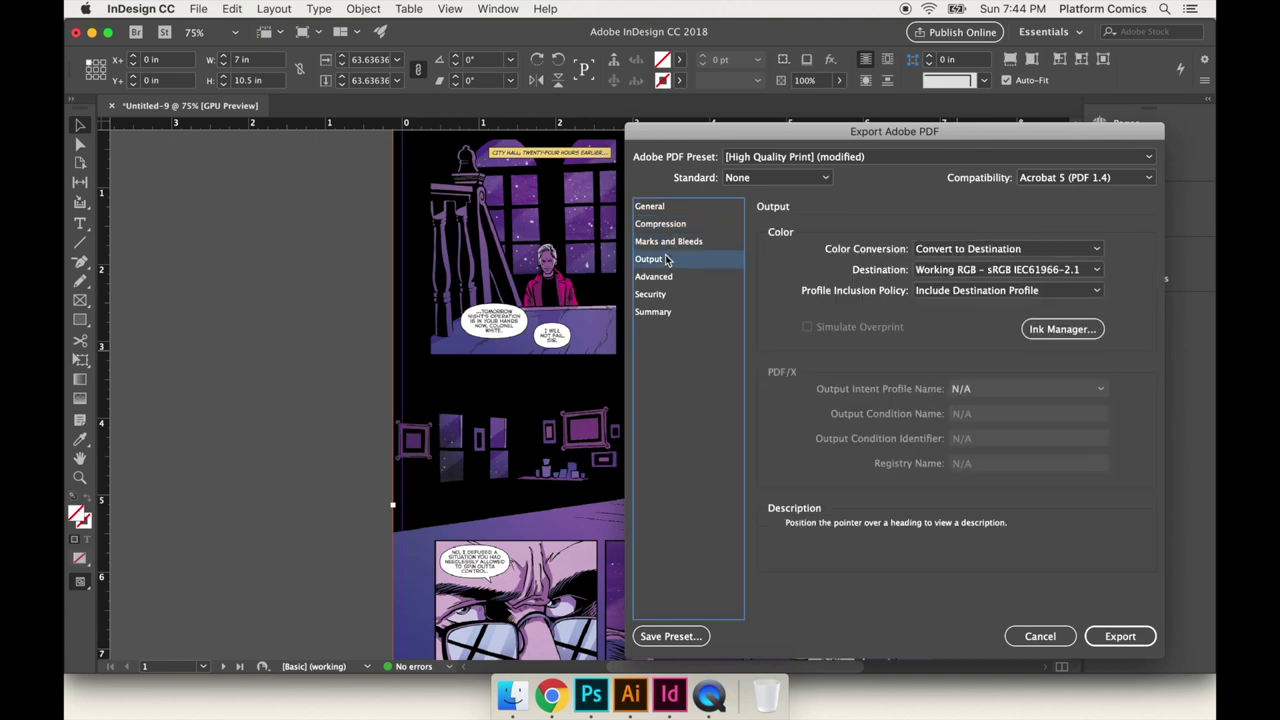
pyautogui.click(1110, 636)
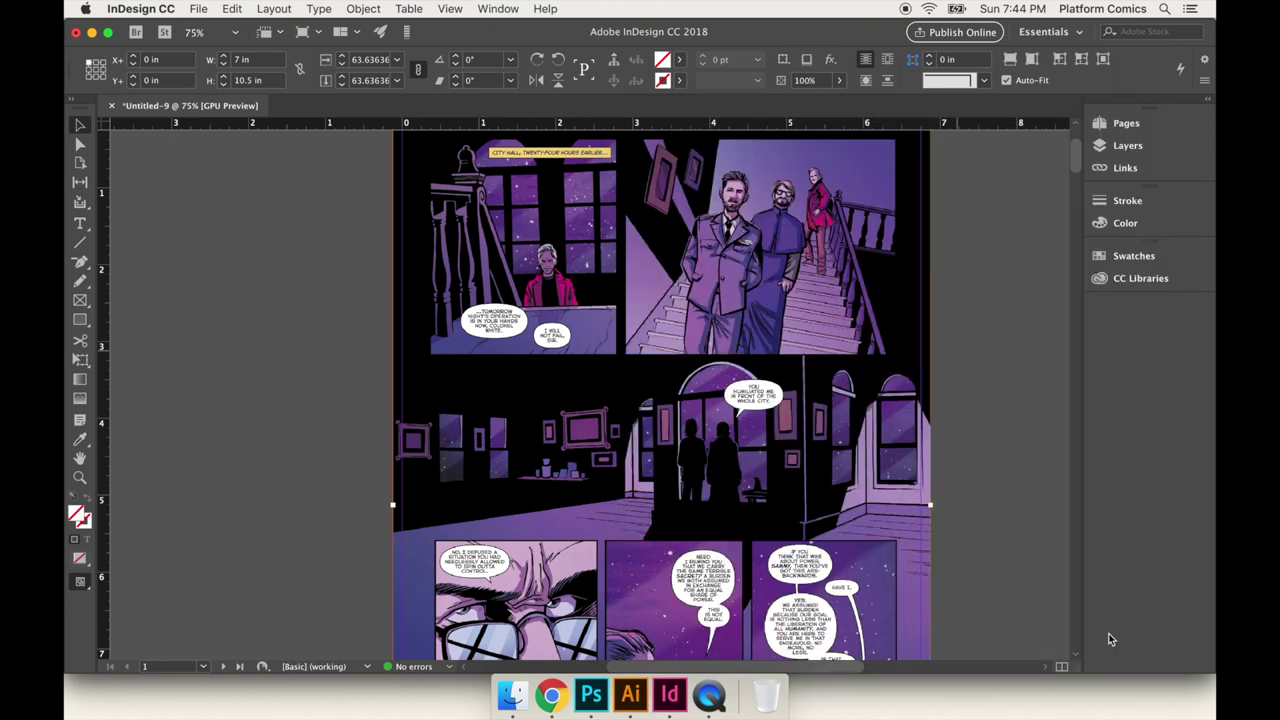
# Select Comic_01_Digital_Large.pdf and Comic_01_Digital.pdf in Finder and open both in Preview.
pyautogui.click(513, 695)
pyautogui.click(493, 319)
pyautogui.click(528, 294)
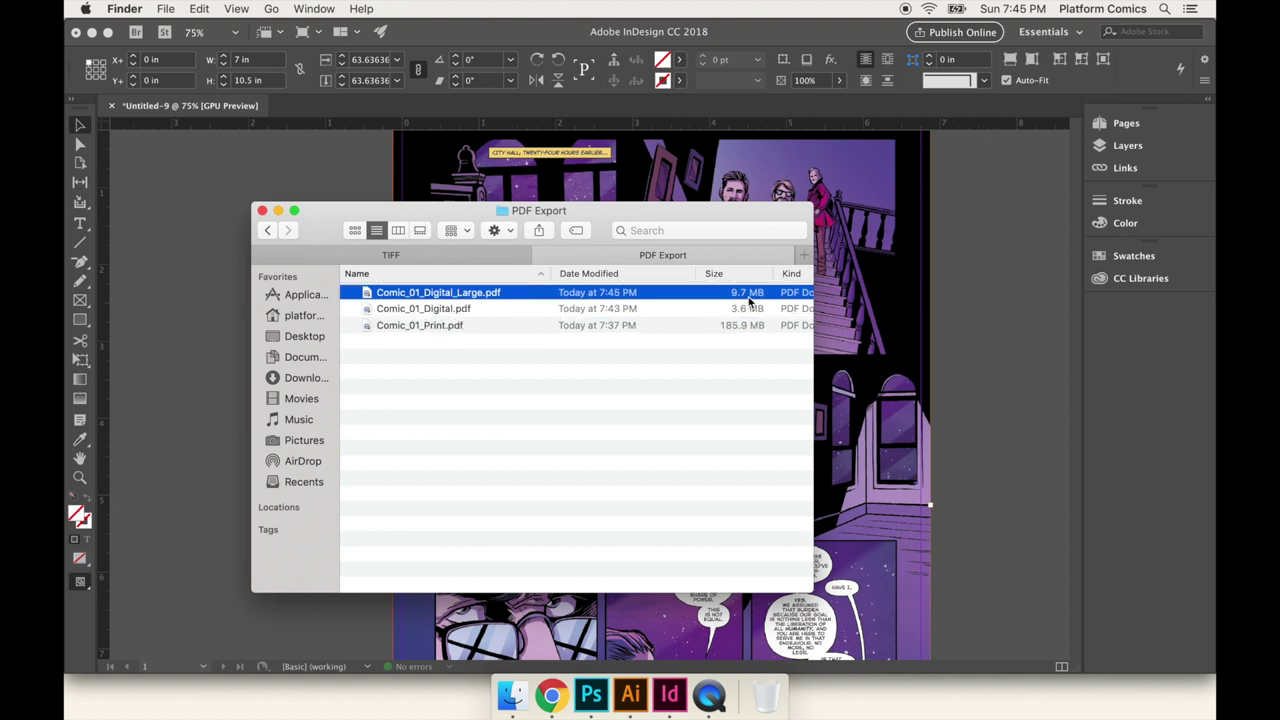
pyautogui.keyDown('shift'); pyautogui.click(502, 313); pyautogui.keyUp('shift')
pyautogui.doubleClick(503, 310)
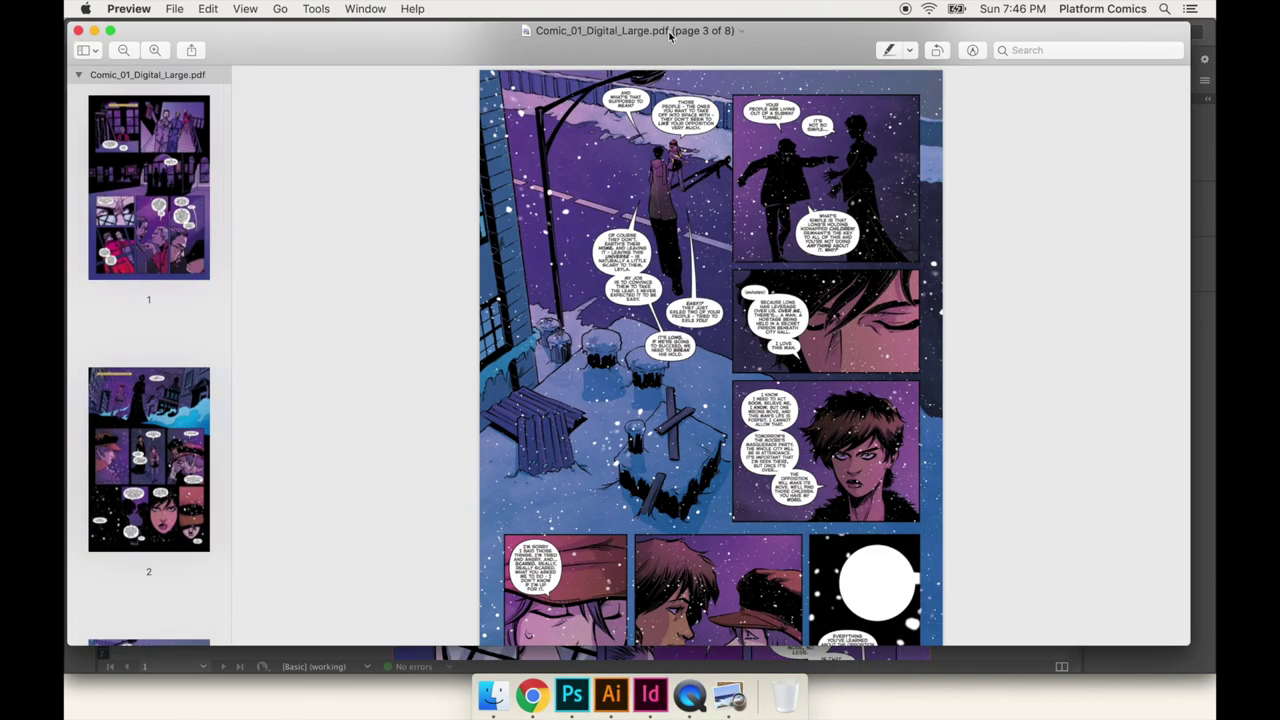
# Zoom both digital PDFs to the same spot on page 3 and switch between them.
pyautogui.press('super+grave')
pyautogui.press('super+grave')
pyautogui.press('super+grave')
pyautogui.press('super+grave')
pyautogui.press('super+grave')
pyautogui.press('super+grave')
pyautogui.press('super+grave')
pyautogui.press('super+grave')
pyautogui.press('super+grave')
pyautogui.press('super+grave')
pyautogui.press('super+grave')
pyautogui.press('super+grave')
pyautogui.press('super+grave')
pyautogui.press('super+equal')
pyautogui.press('super+equal')
pyautogui.press('super+equal')
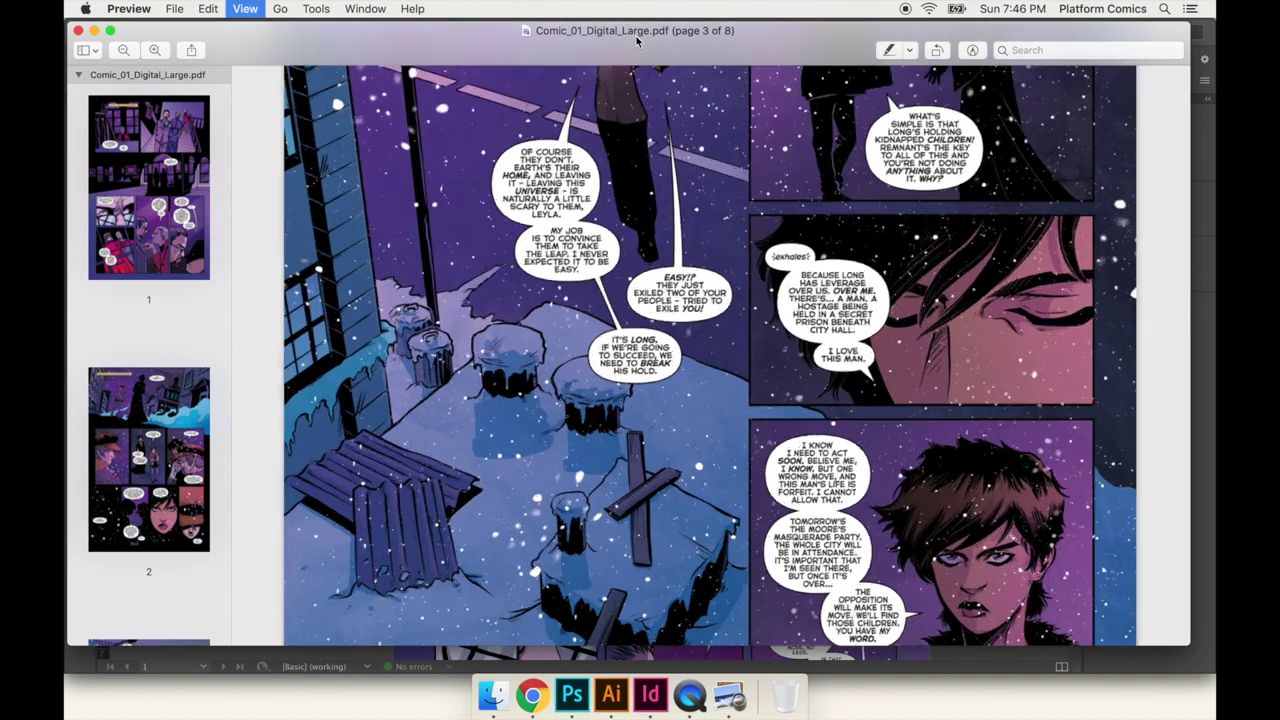
pyautogui.press('super+grave')
pyautogui.press('super+equal')
pyautogui.press('super+equal')
pyautogui.press('super+equal')
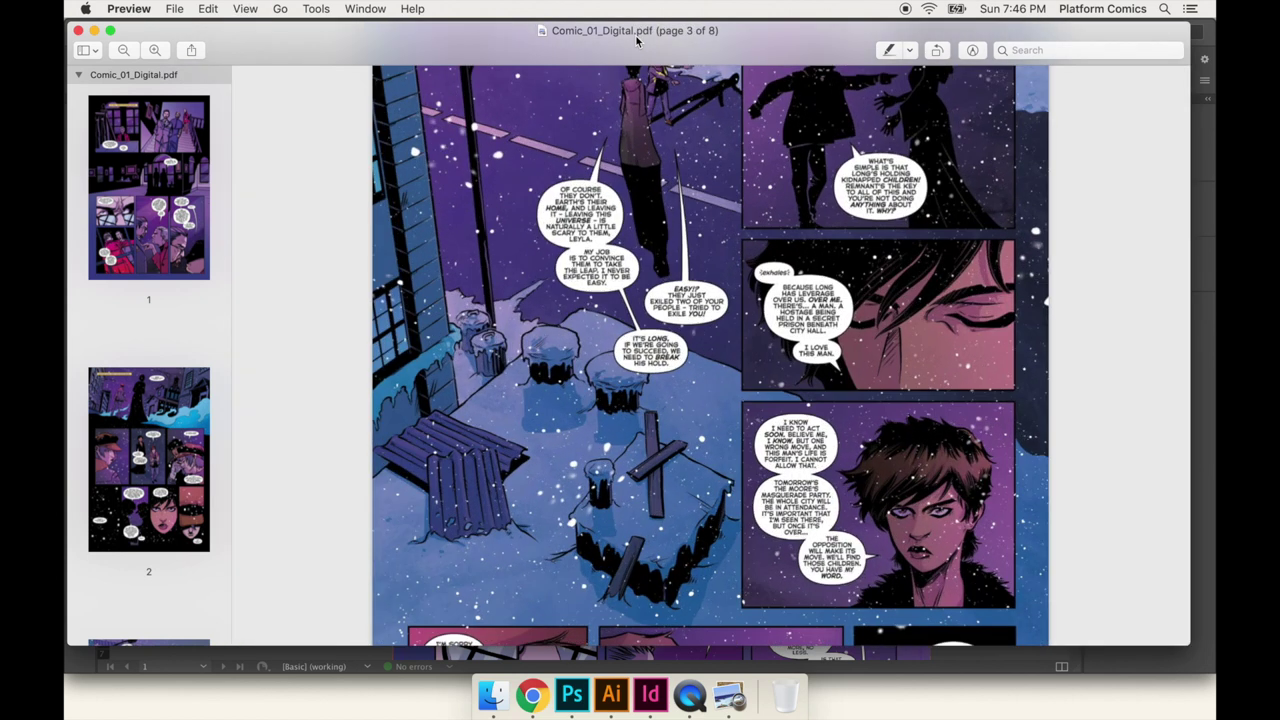
pyautogui.press('super+grave')
pyautogui.press('super+grave')
pyautogui.press('super+grave')
pyautogui.press('super+grave')
pyautogui.press('super+grave')
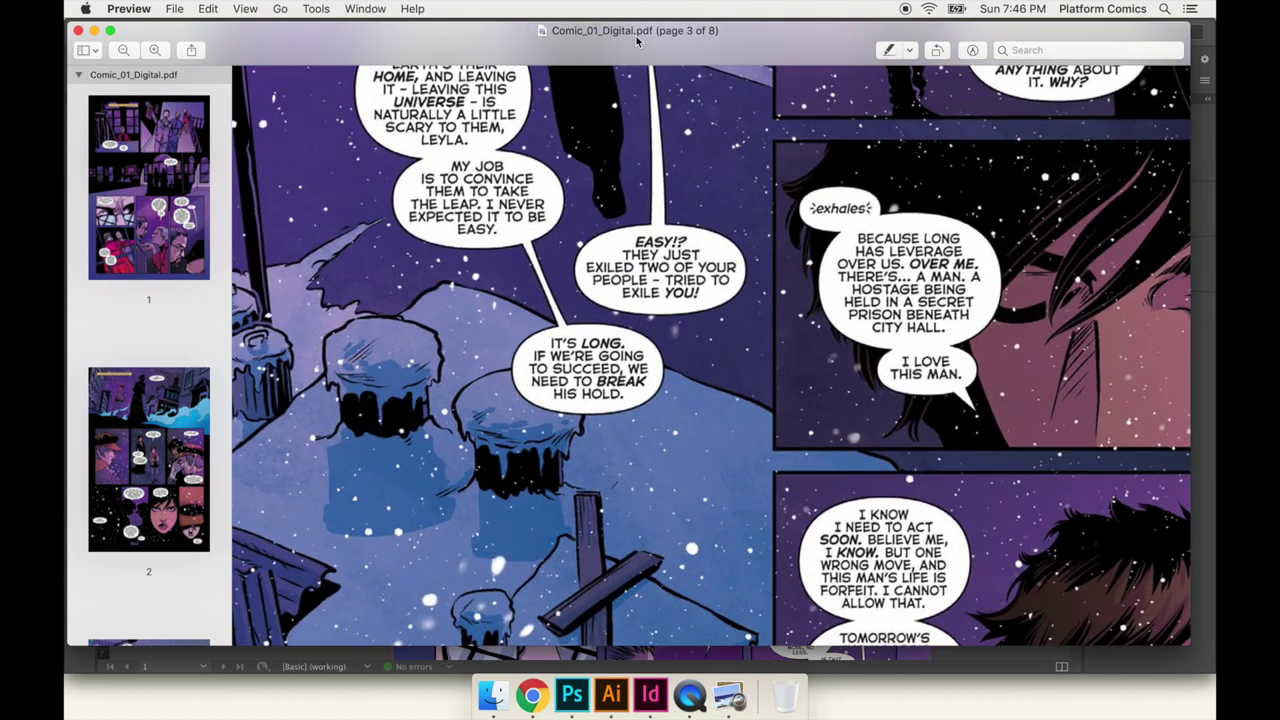
pyautogui.press('super+grave')
pyautogui.press('super+grave')
pyautogui.press('super+grave')
pyautogui.press('super+grave')
pyautogui.press('super+grave')
pyautogui.press('super+grave')
pyautogui.press('super+grave')
pyautogui.press('super+grave')
pyautogui.press('super+grave')
pyautogui.press('super+grave')
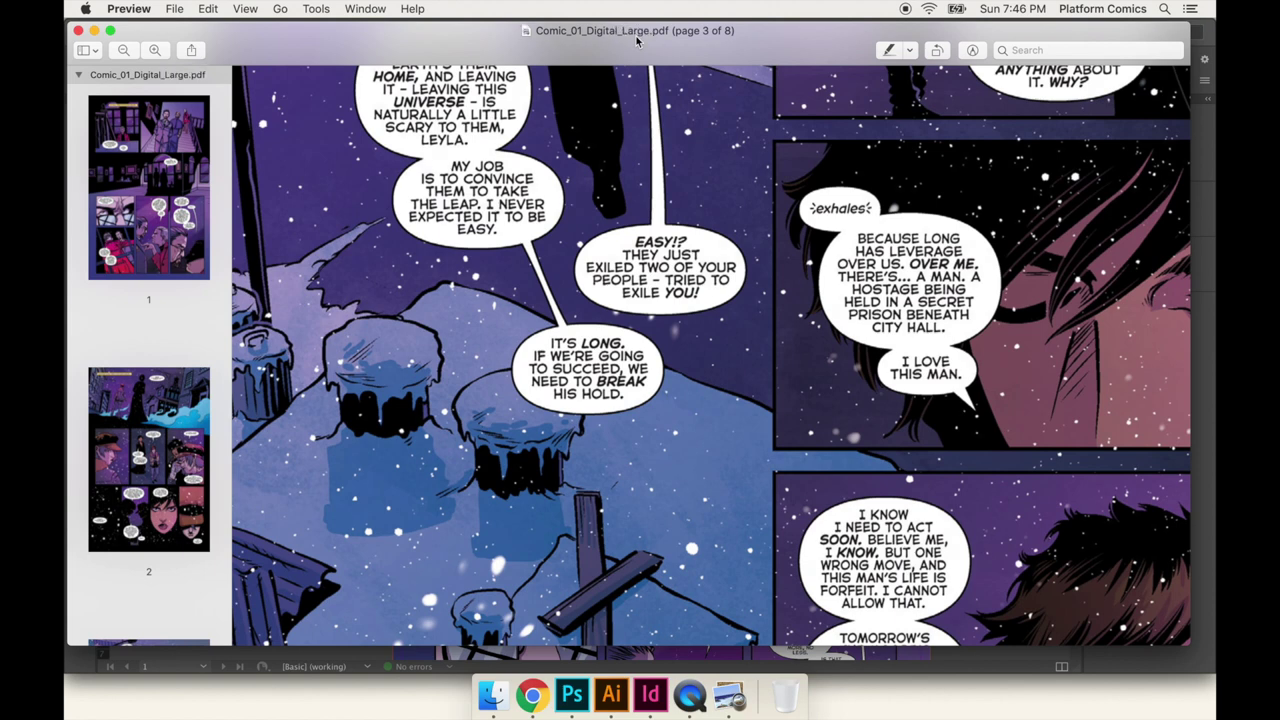
pyautogui.press('super+grave')
pyautogui.press('super+grave')
pyautogui.press('super+grave')
pyautogui.press('super+grave')
pyautogui.press('super+grave')
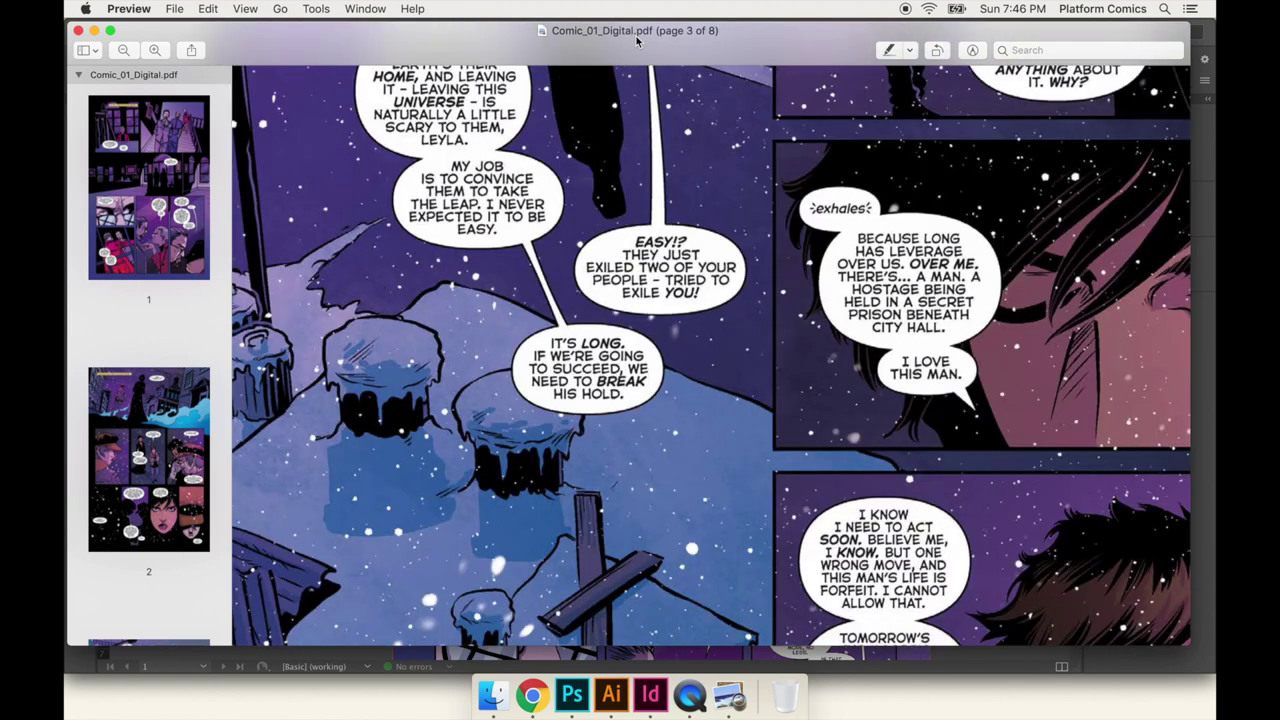
pyautogui.press('super+grave')
pyautogui.press('super+grave')
pyautogui.press('super+grave')
pyautogui.press('super+grave')
pyautogui.press('super+grave')
pyautogui.press('super+grave')
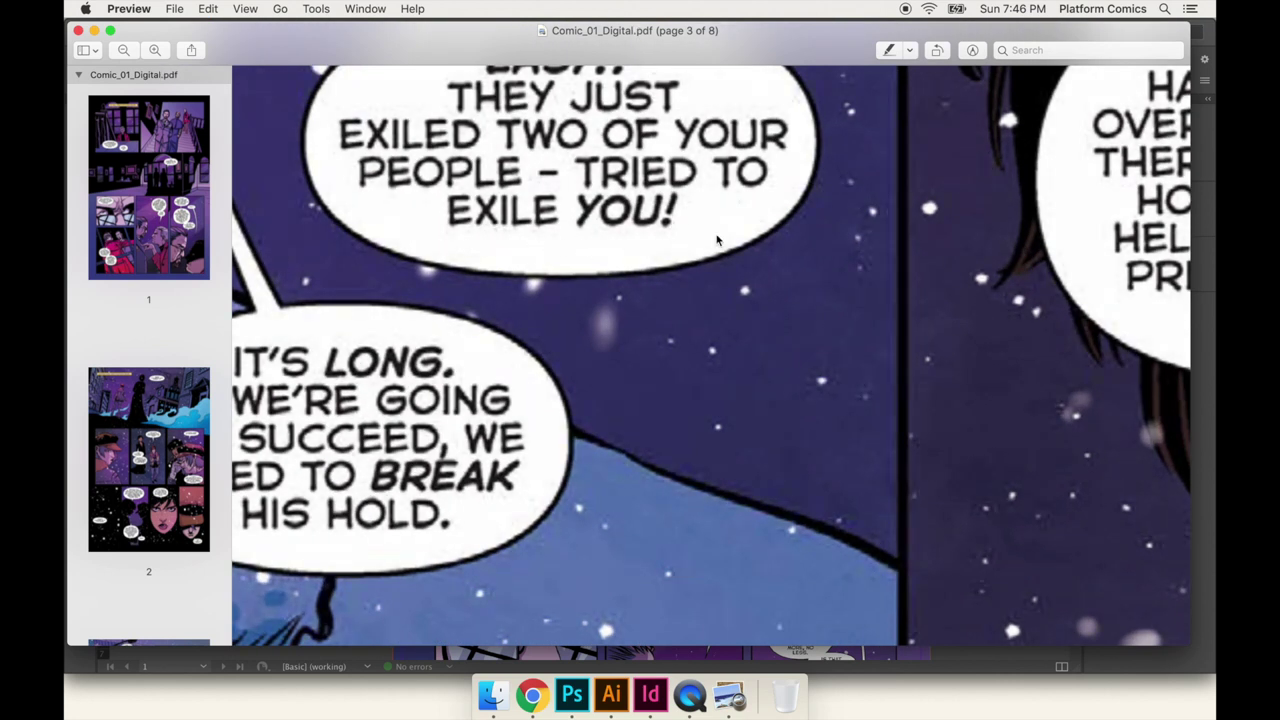
# Compare speech bubble sharpness and image quality between the two PDFs, then quit Preview.
pyautogui.press('super+grave')
pyautogui.press('super+grave')
pyautogui.press('super+grave')
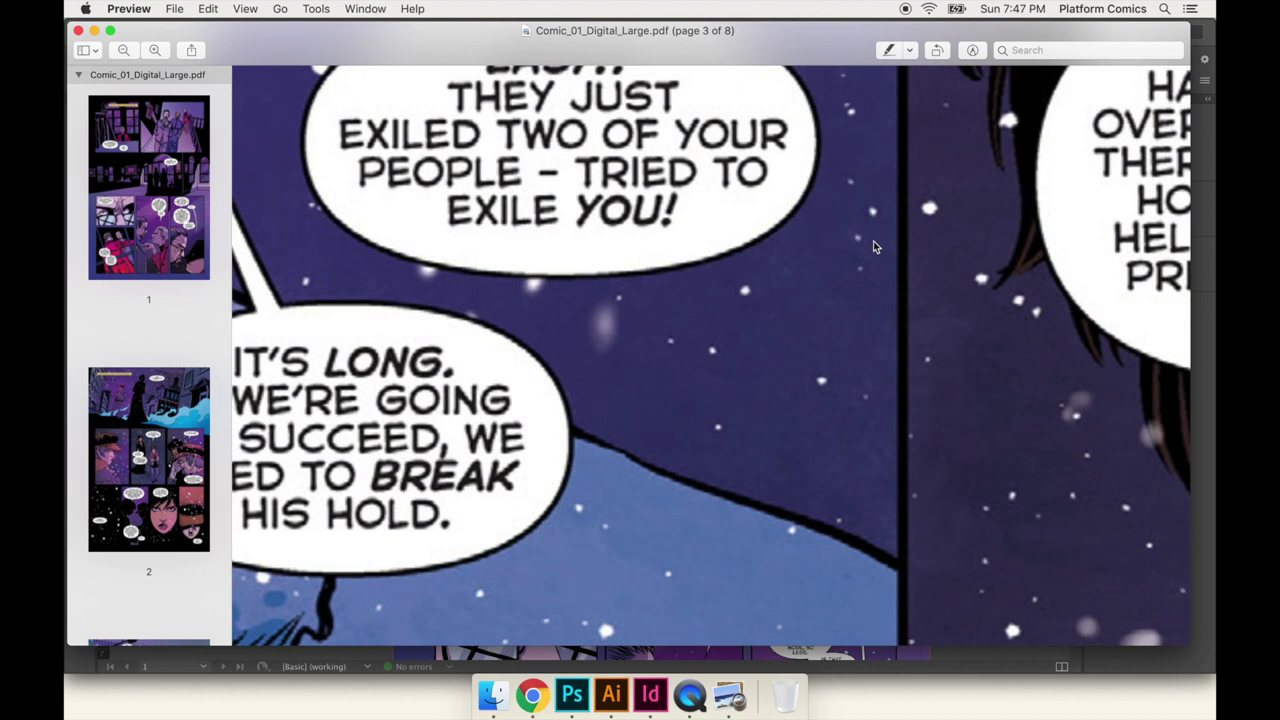
pyautogui.scroll(10, 873, 241)
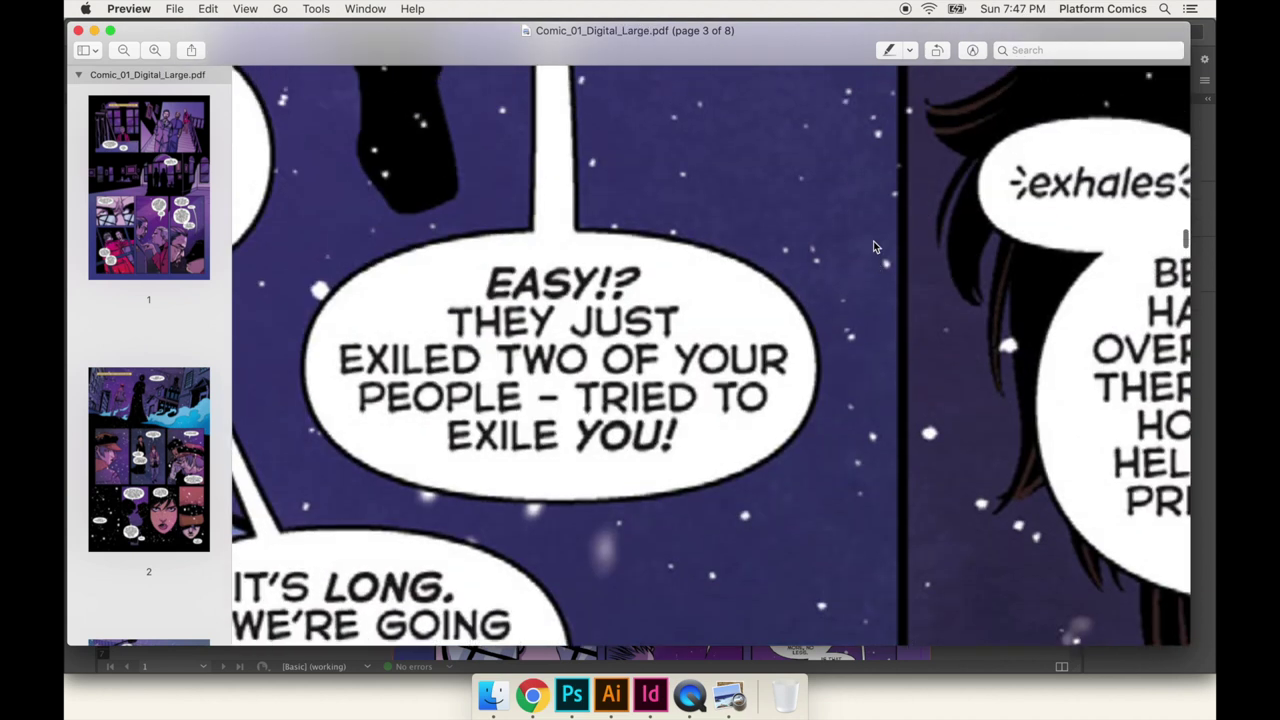
pyautogui.scroll(2, 873, 241)
pyautogui.press('super+grave')
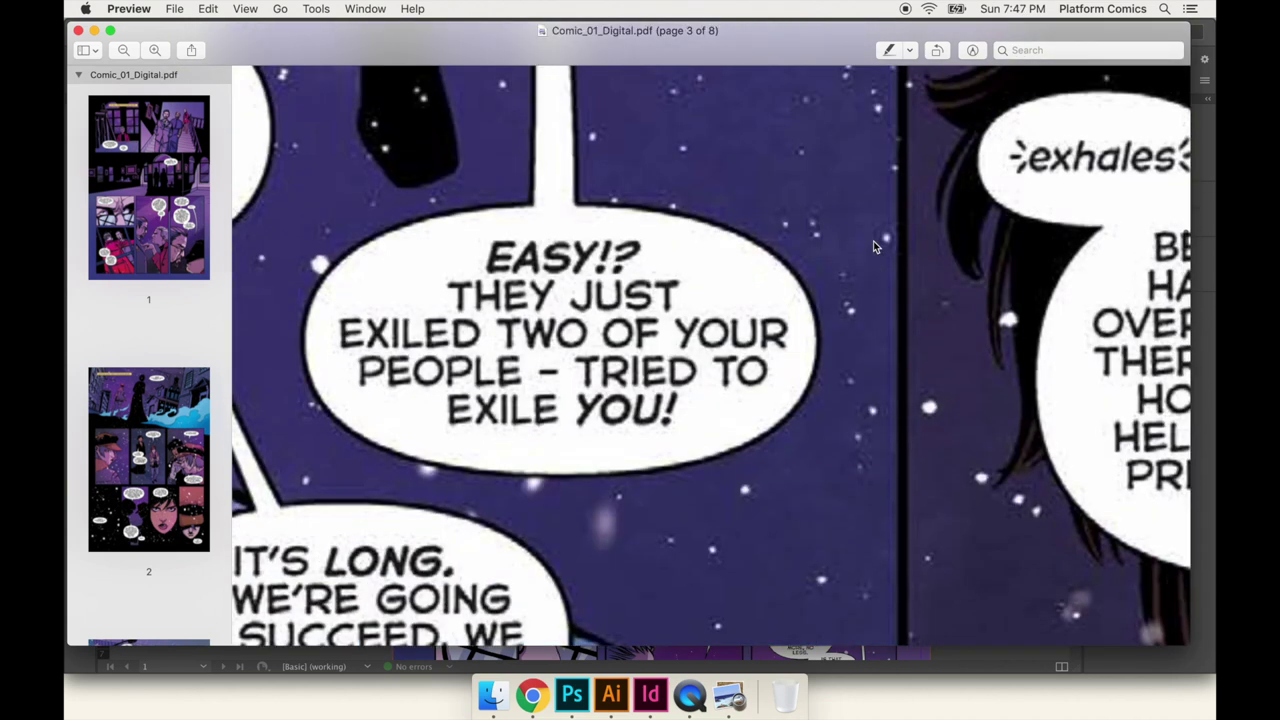
pyautogui.scroll(10, 873, 243)
pyautogui.scroll(2, 873, 270)
pyautogui.press('super+grave')
pyautogui.press('super+grave')
pyautogui.press('super+grave')
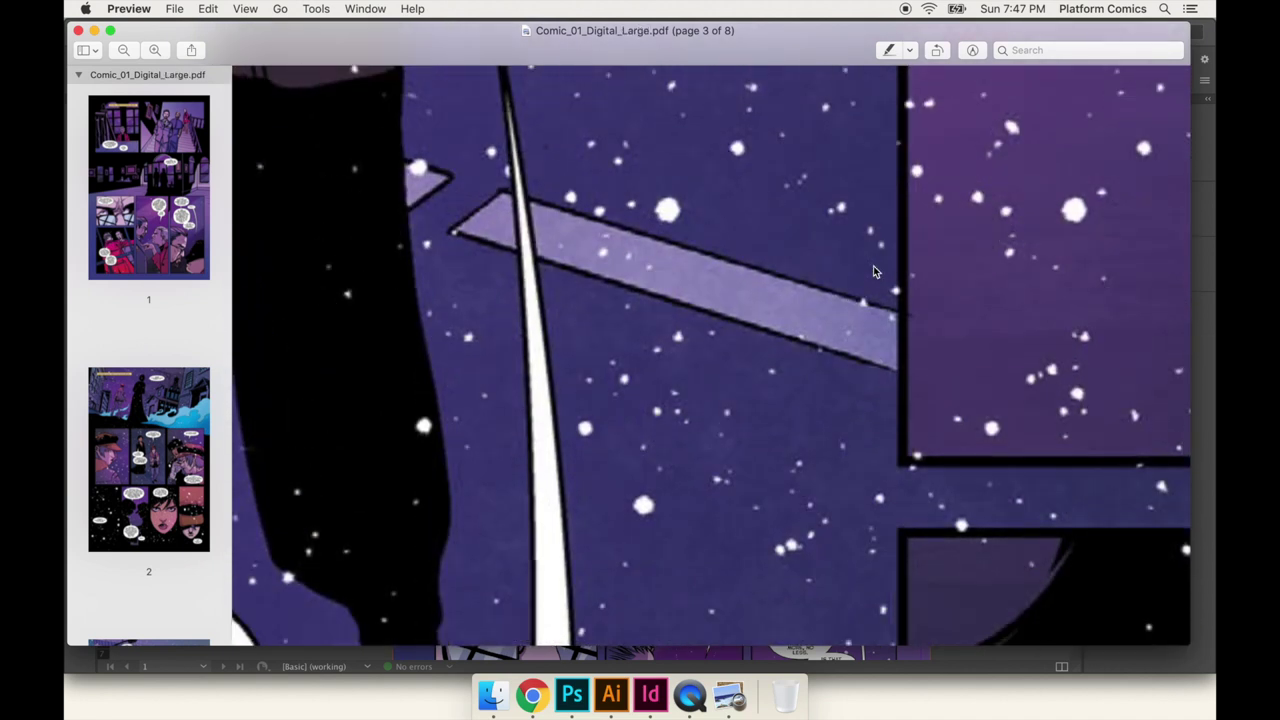
pyautogui.press('super+grave')
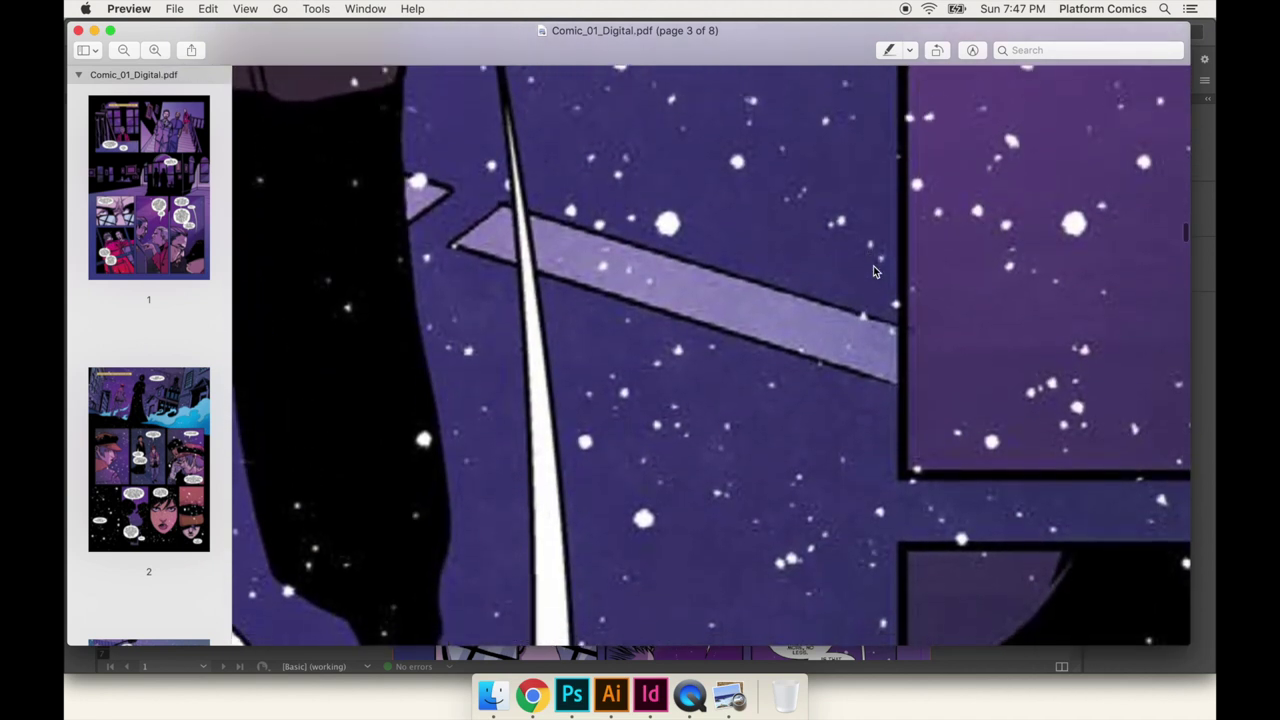
pyautogui.press('super+grave')
pyautogui.press('super+grave')
pyautogui.press('super+grave')
pyautogui.press('super+grave')
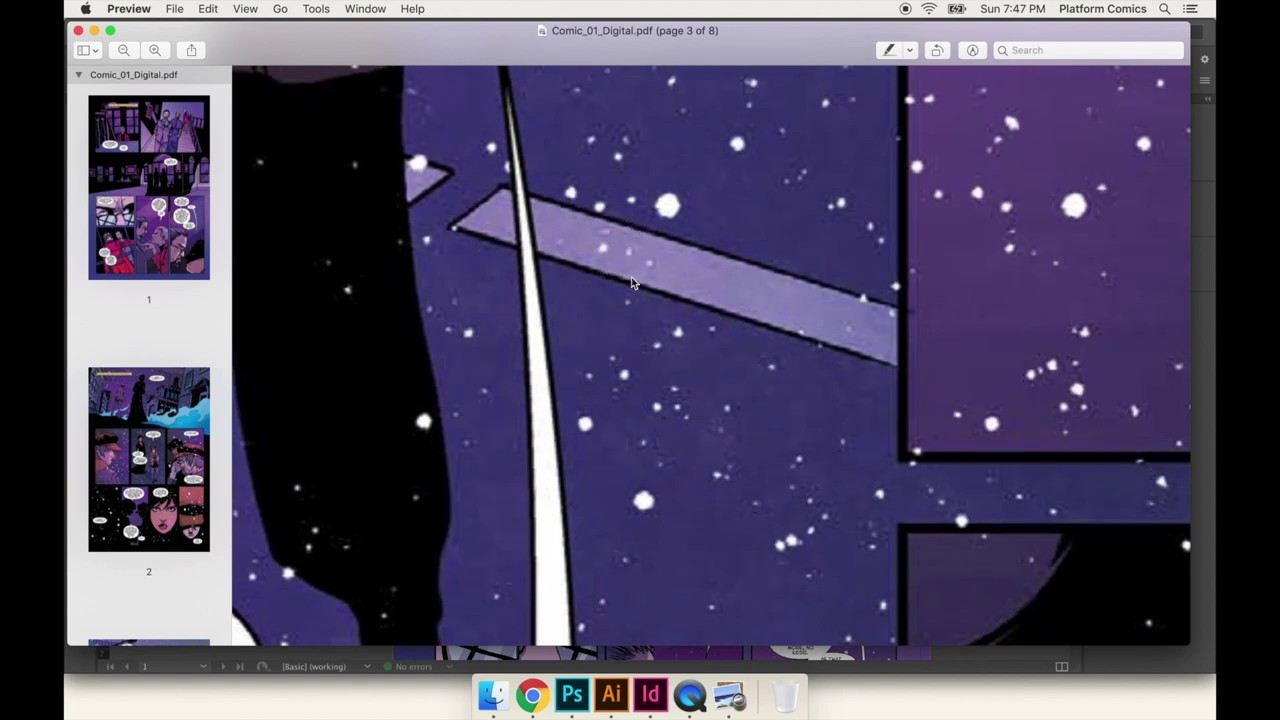
pyautogui.press('super+grave')
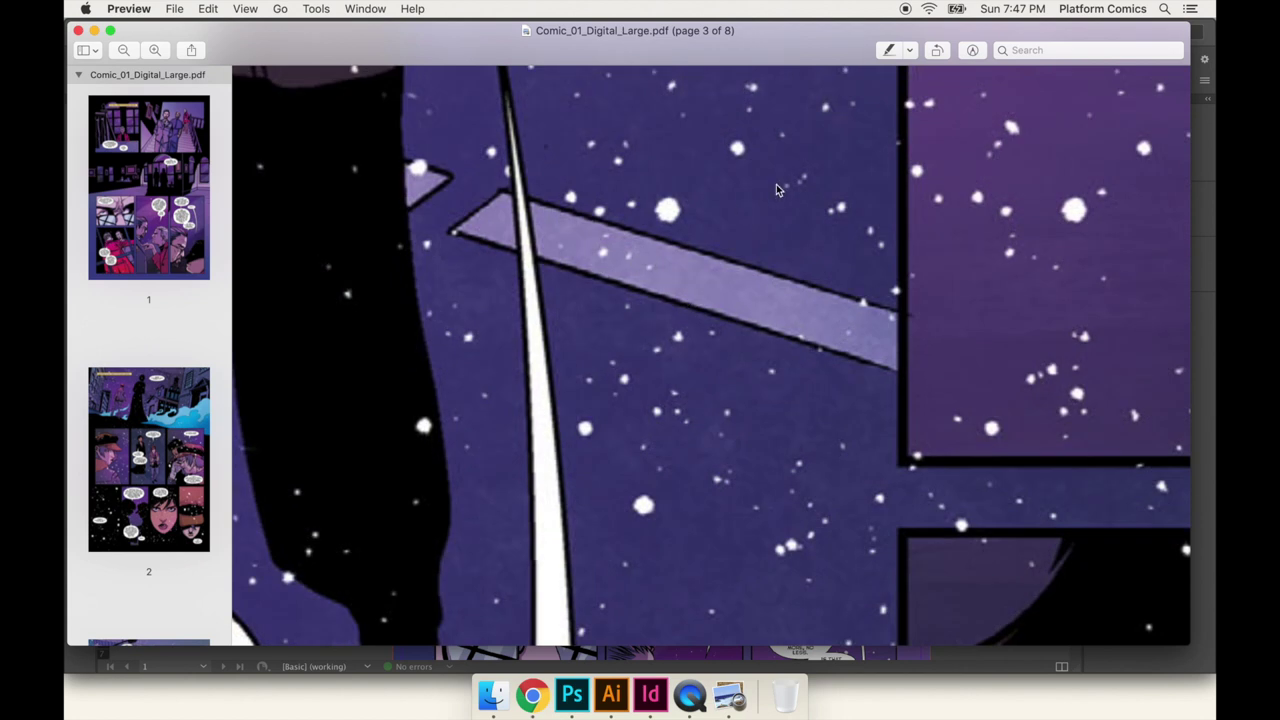
pyautogui.press('super+grave')
pyautogui.press('super+grave')
pyautogui.press('super+grave')
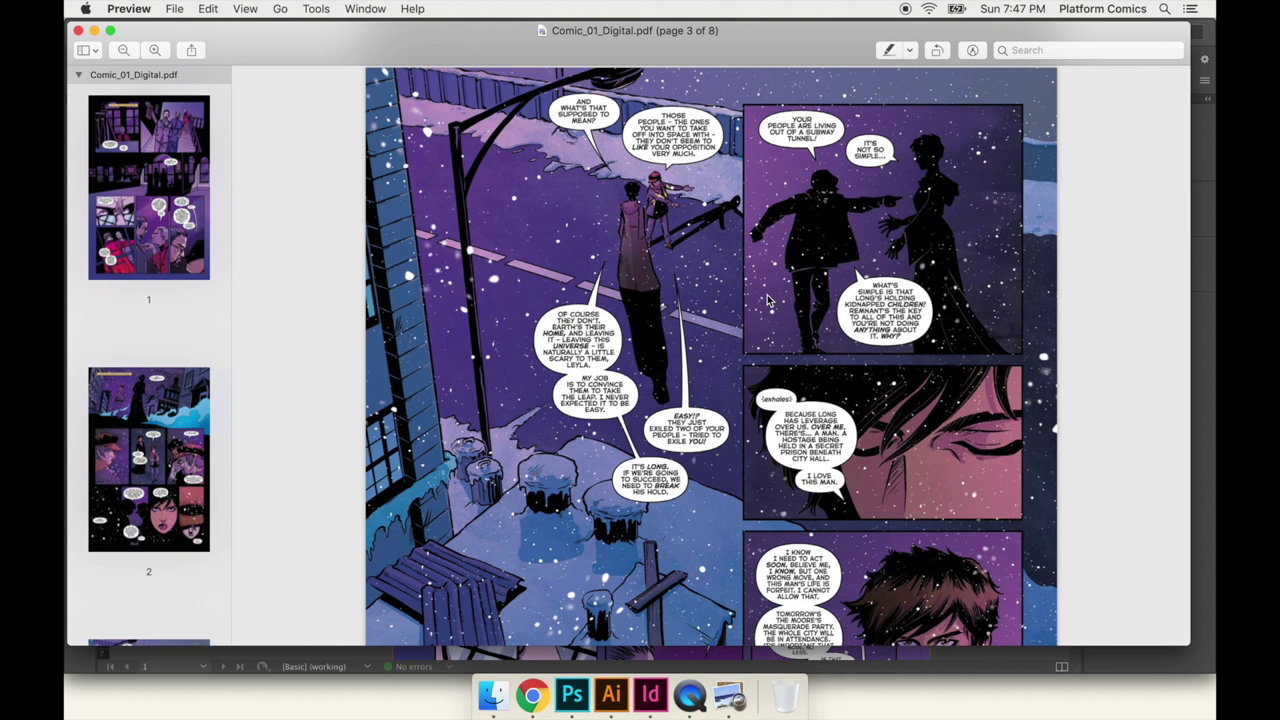
pyautogui.press('super+q')
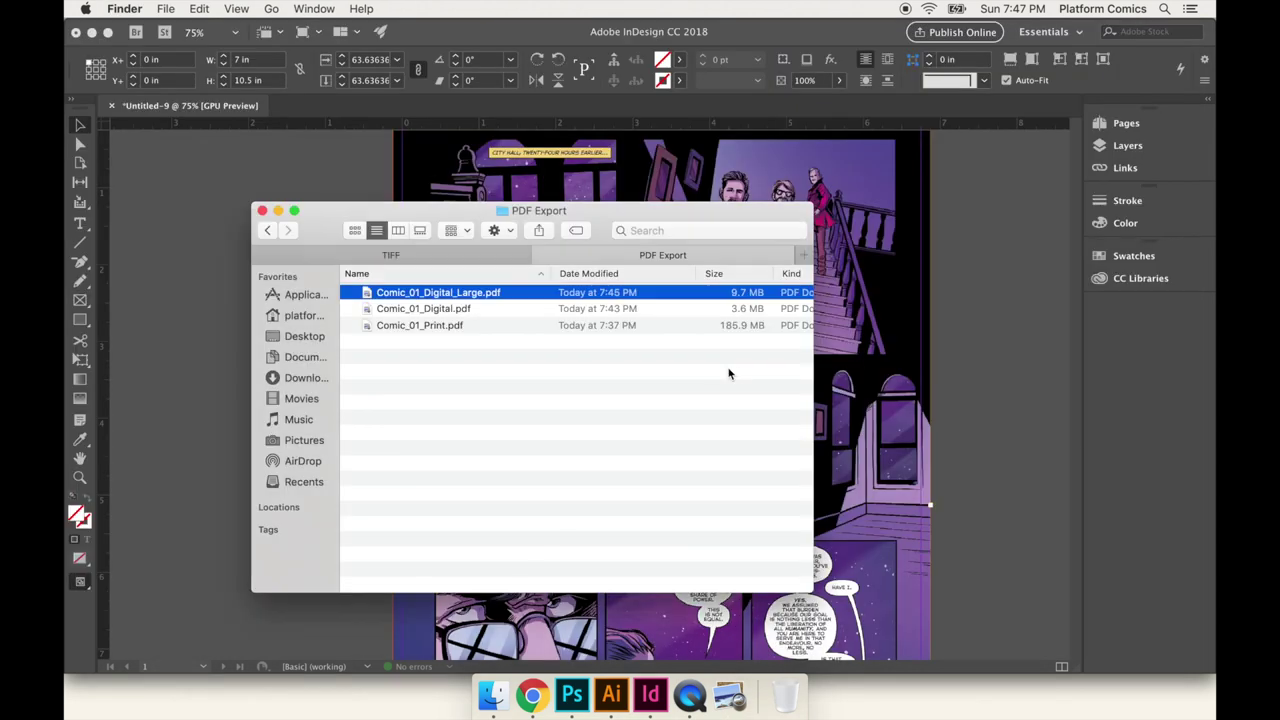
# Compare the three PDFs' file sizes, then return to InDesign and type 'CBR or CBZ'.
pyautogui.click(745, 382)
pyautogui.click(746, 308)
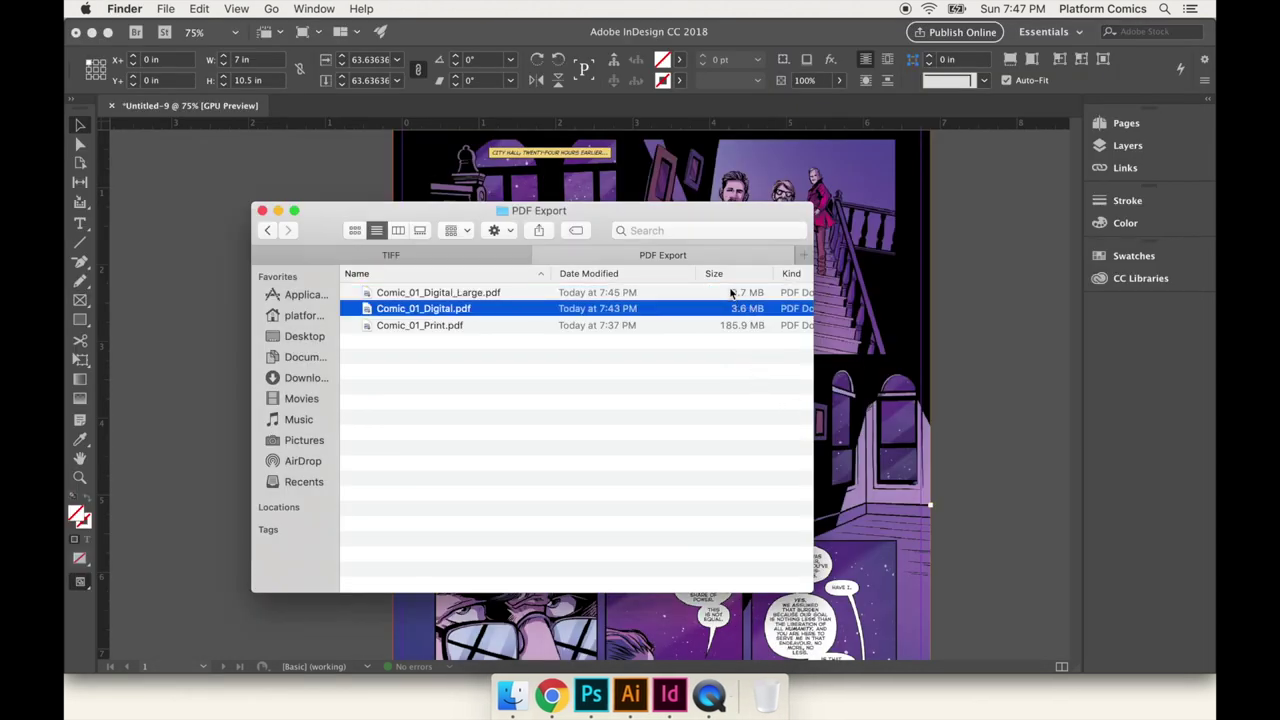
pyautogui.click(732, 292)
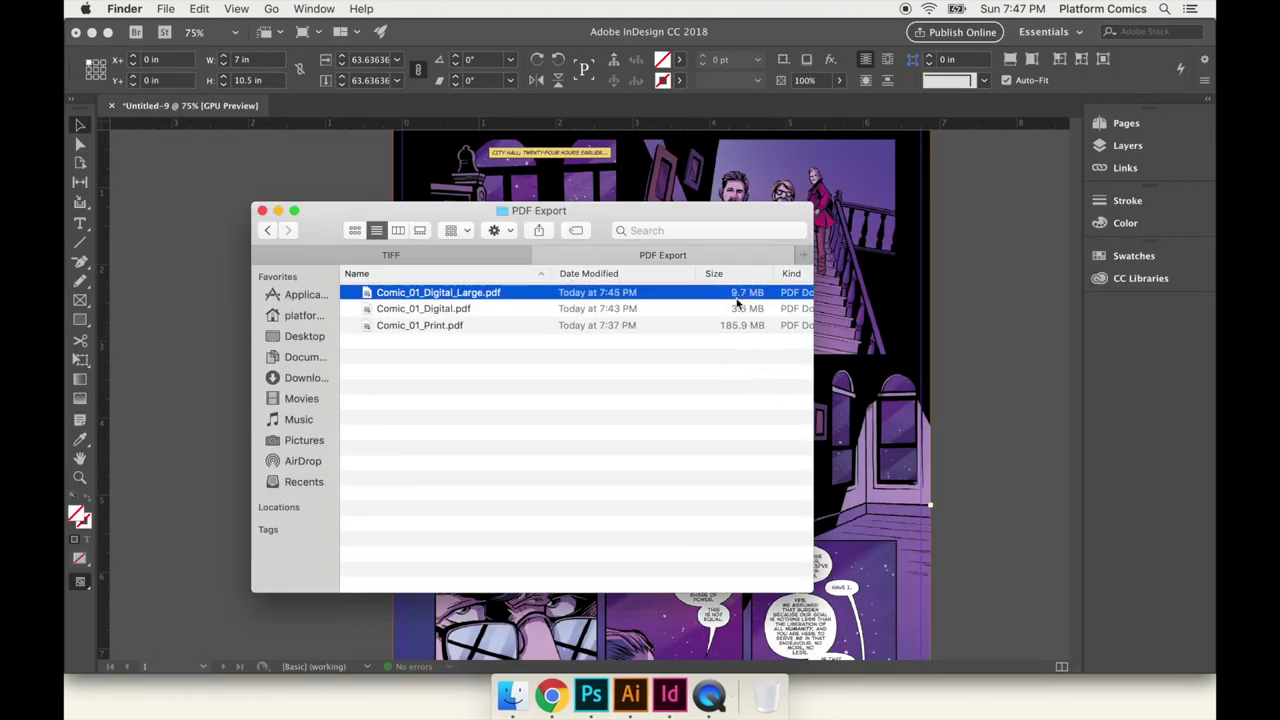
pyautogui.click(692, 360)
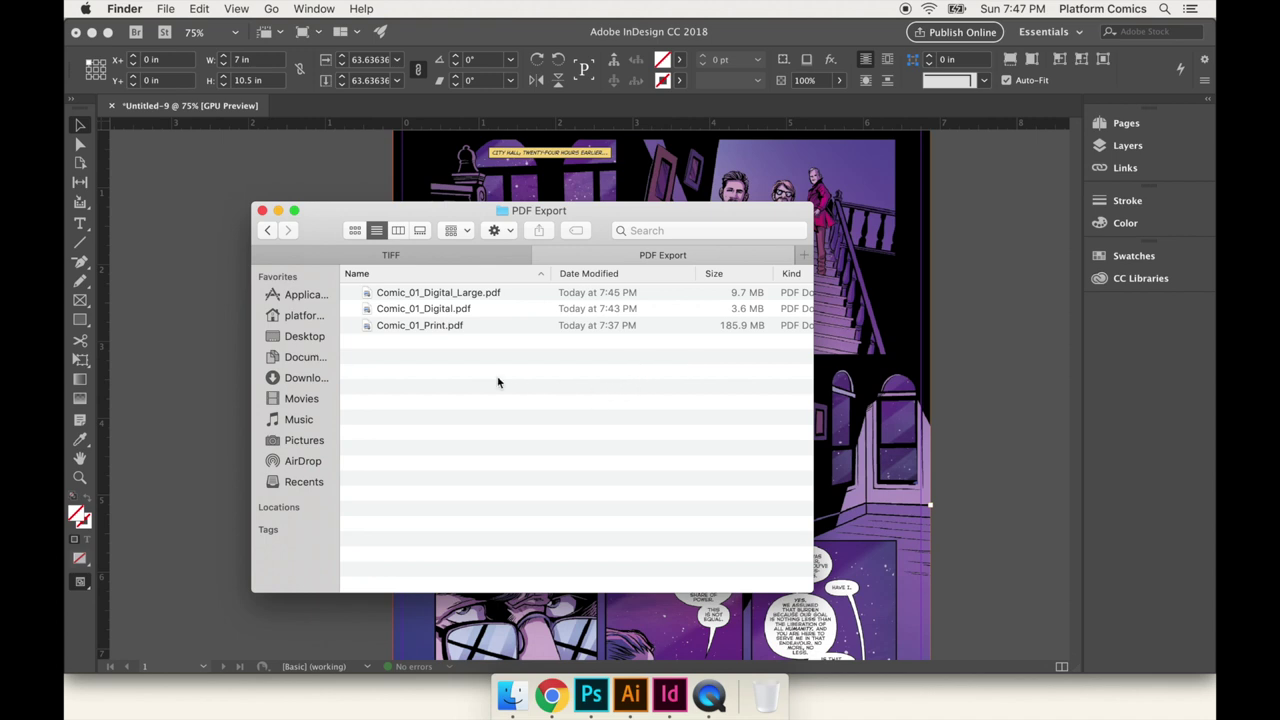
pyautogui.click(185, 351)
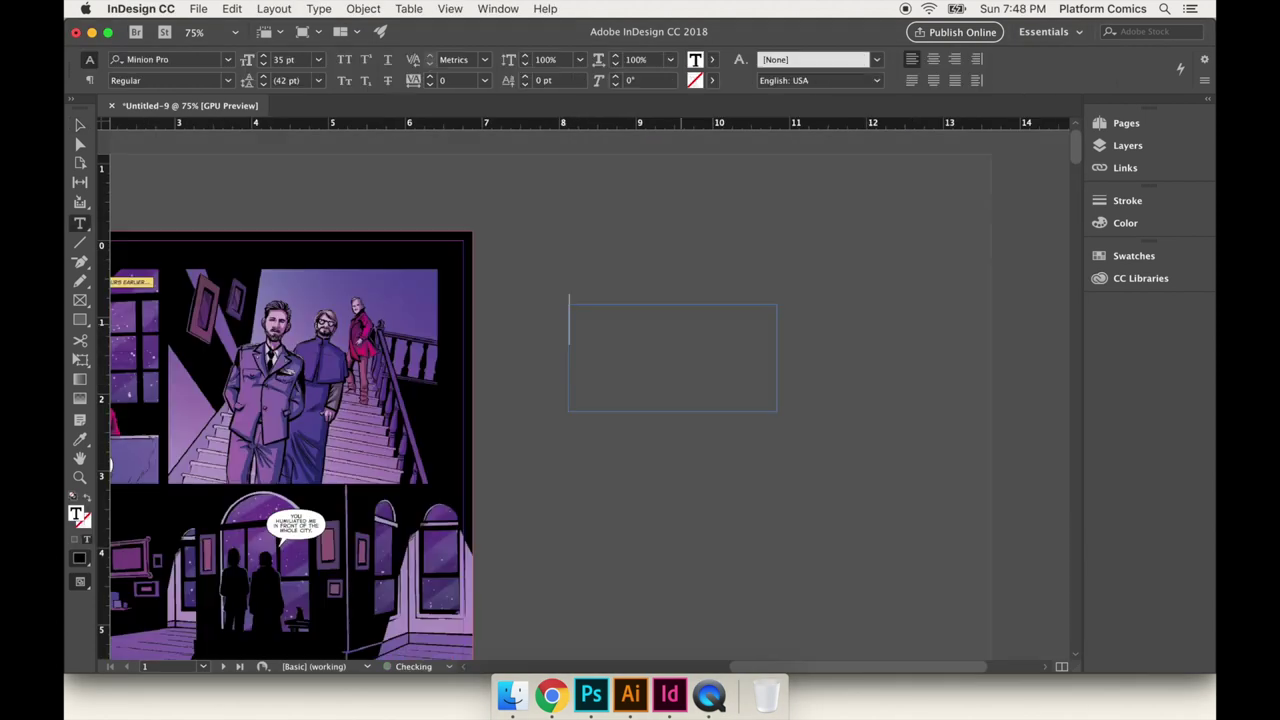
pyautogui.write('CBR or CBZ')
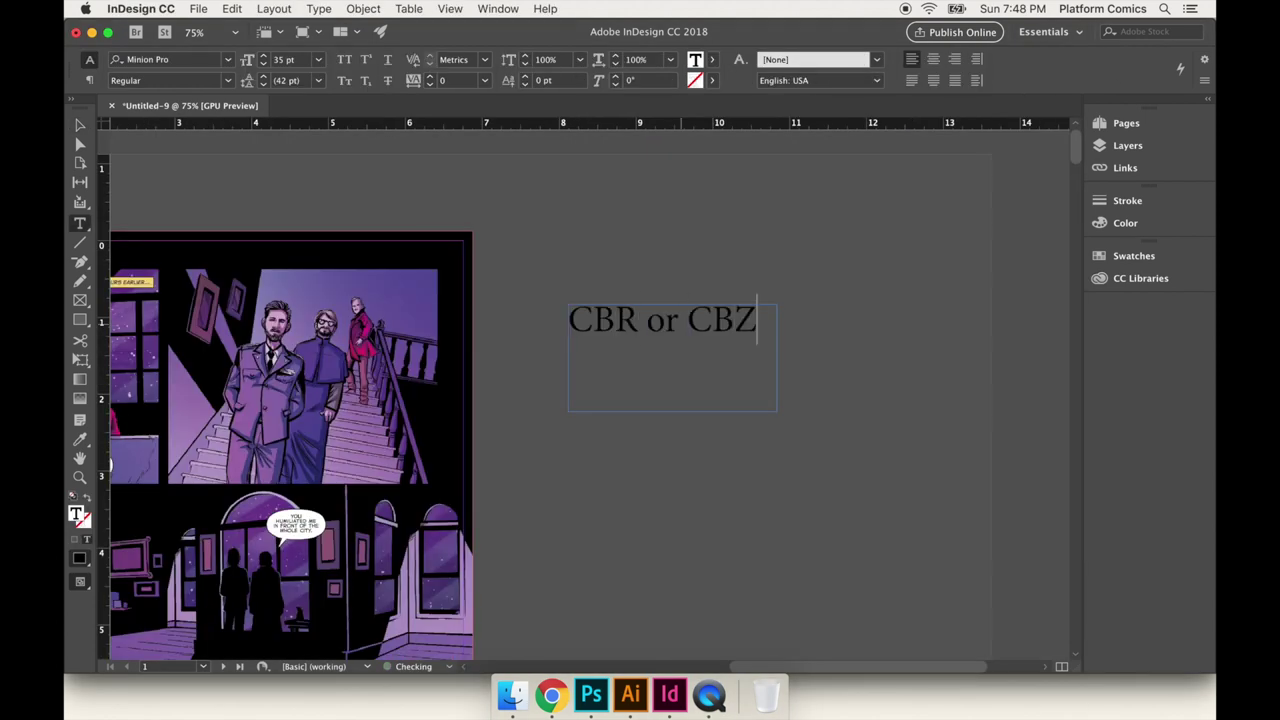
# Finish the 'CBR or CBZ' label and set up a JPEG export into a new JPEG folder.
pyautogui.press('Escape')
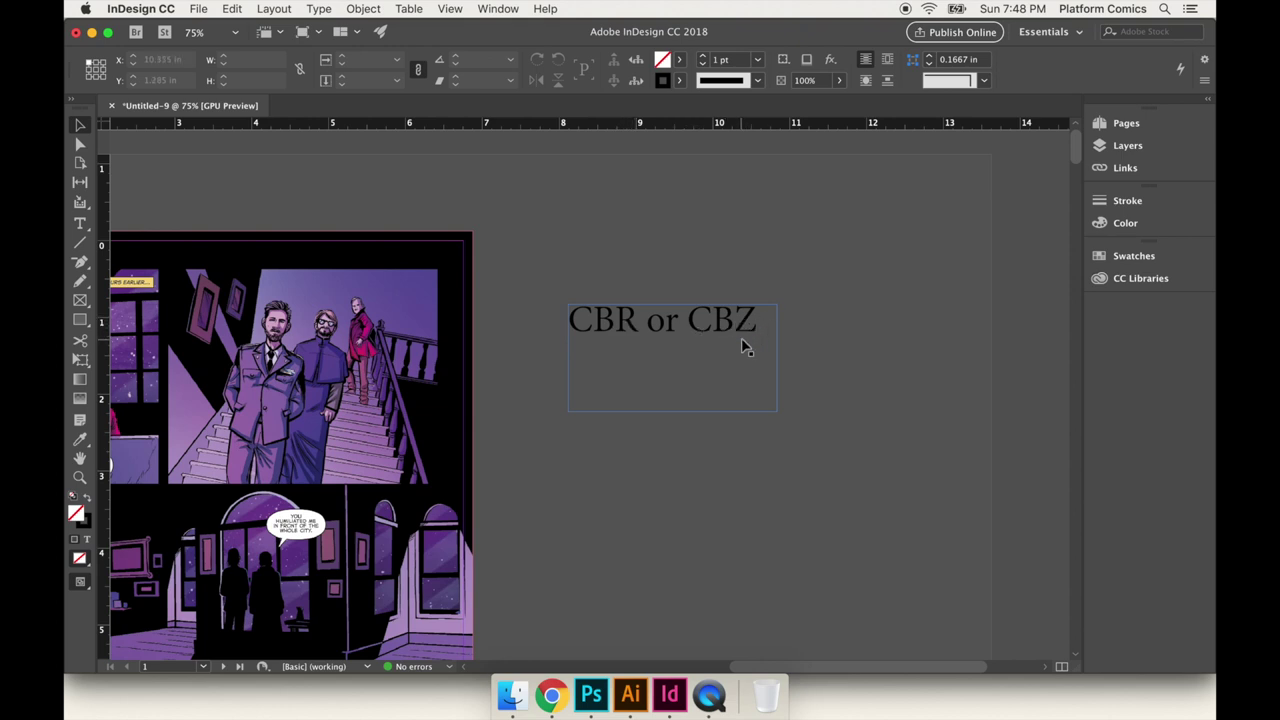
pyautogui.click(679, 336)
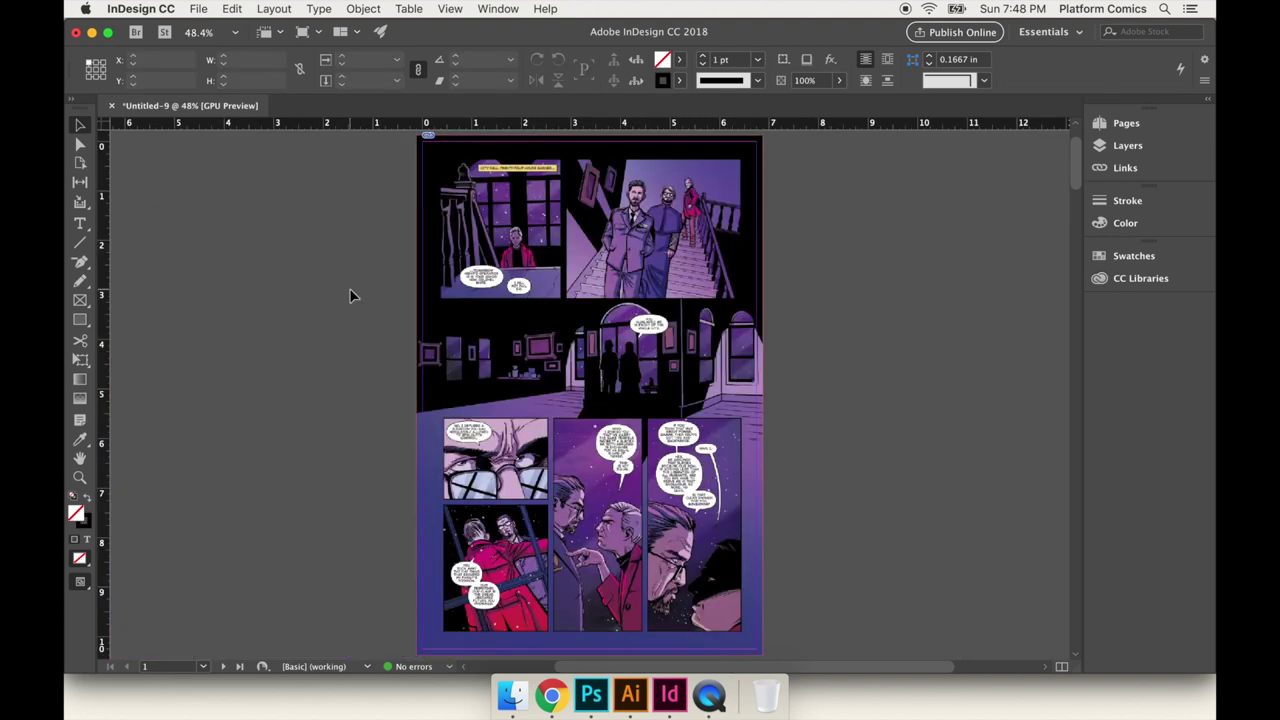
pyautogui.press('super+e')
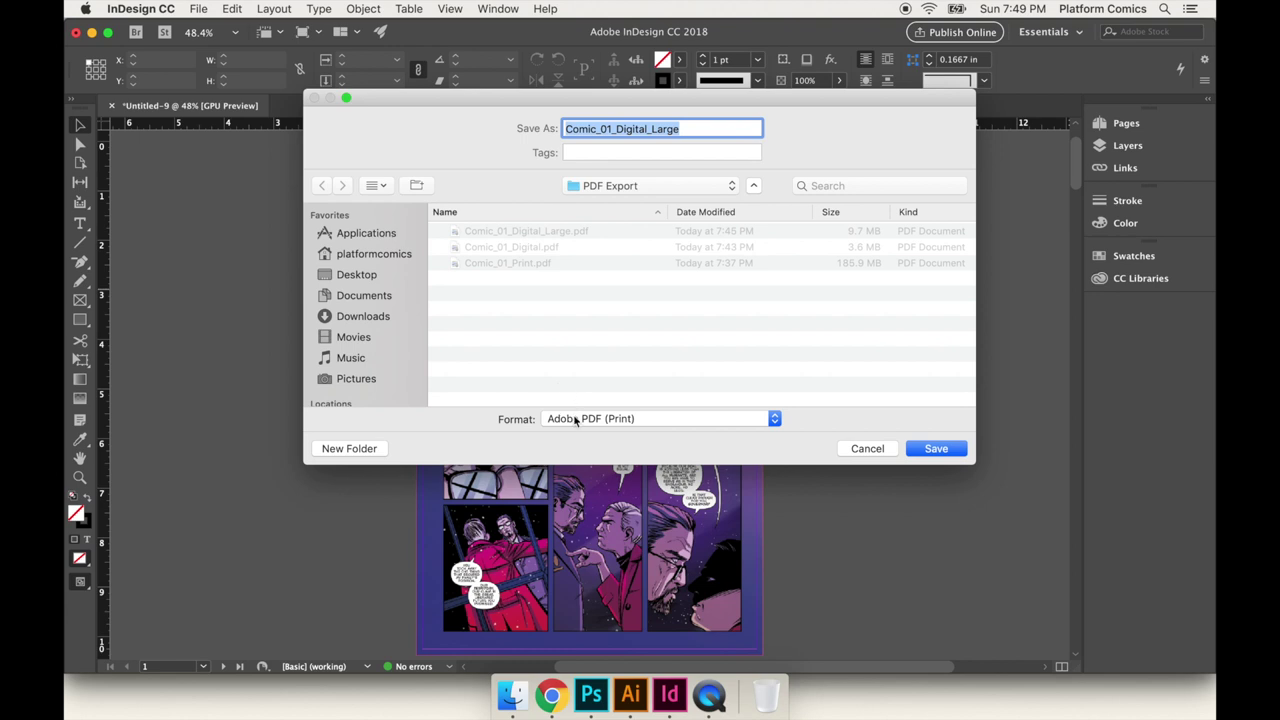
pyautogui.click(575, 419)
pyautogui.click(565, 534)
pyautogui.click(378, 449)
pyautogui.write('JP')
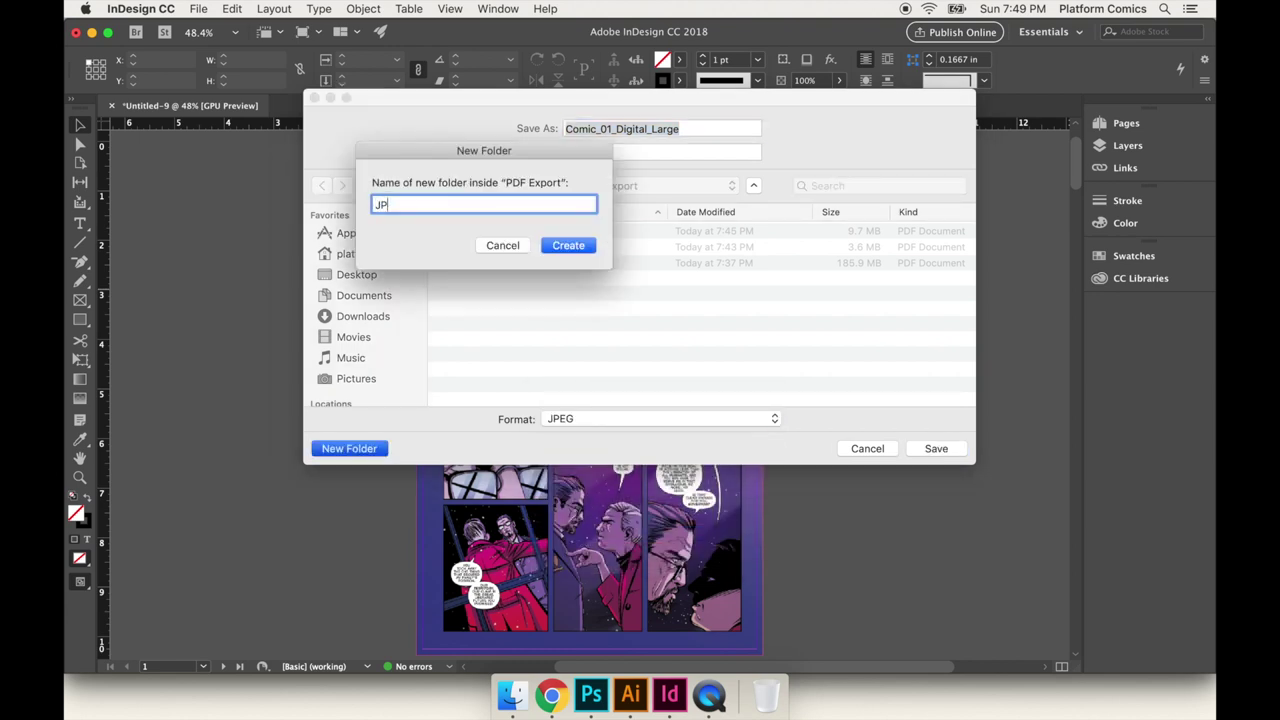
pyautogui.write('EG')
pyautogui.press('Return')
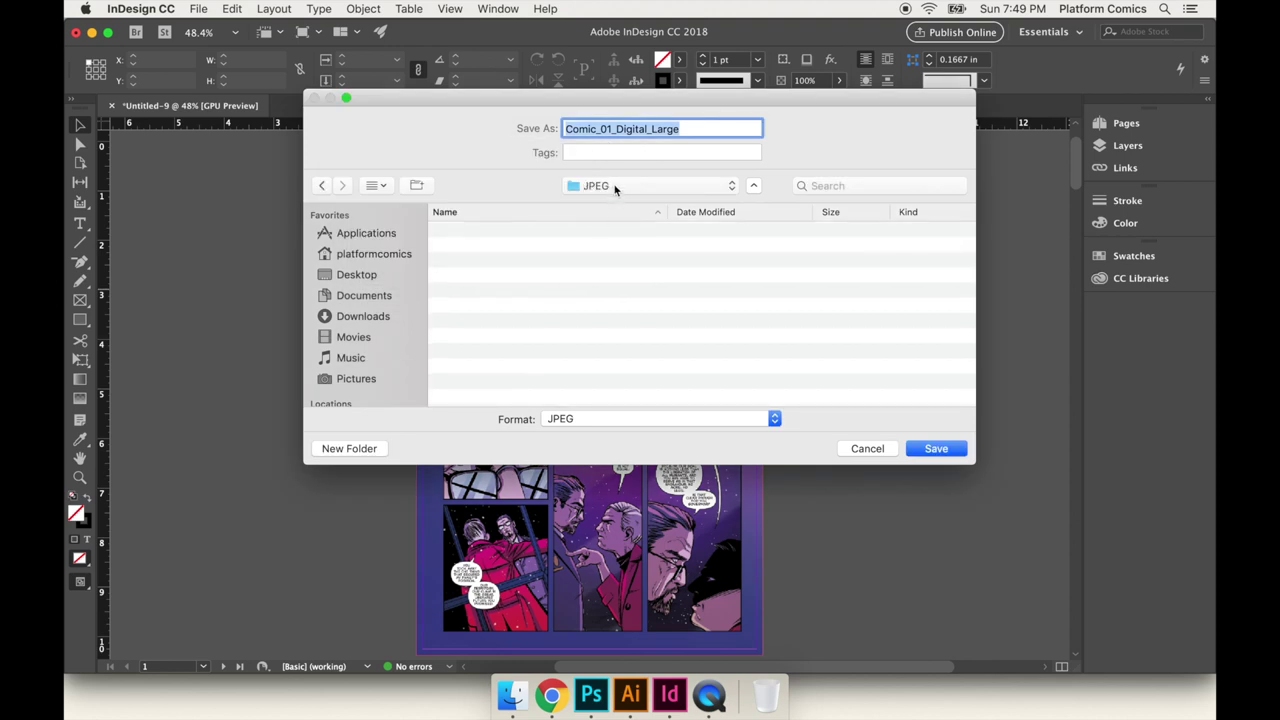
# Trim the export file name to Comic_01_ and save.
pyautogui.click(641, 130)
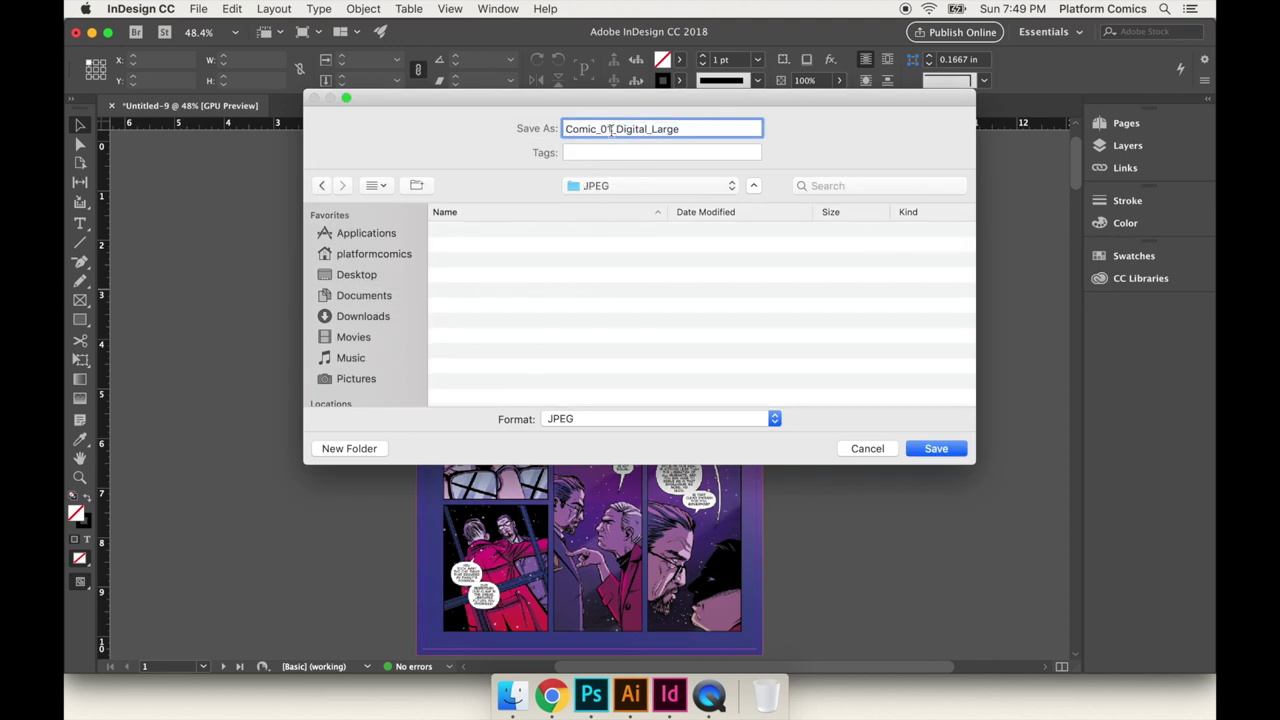
pyautogui.moveTo(615, 130); pyautogui.dragTo(687, 130)
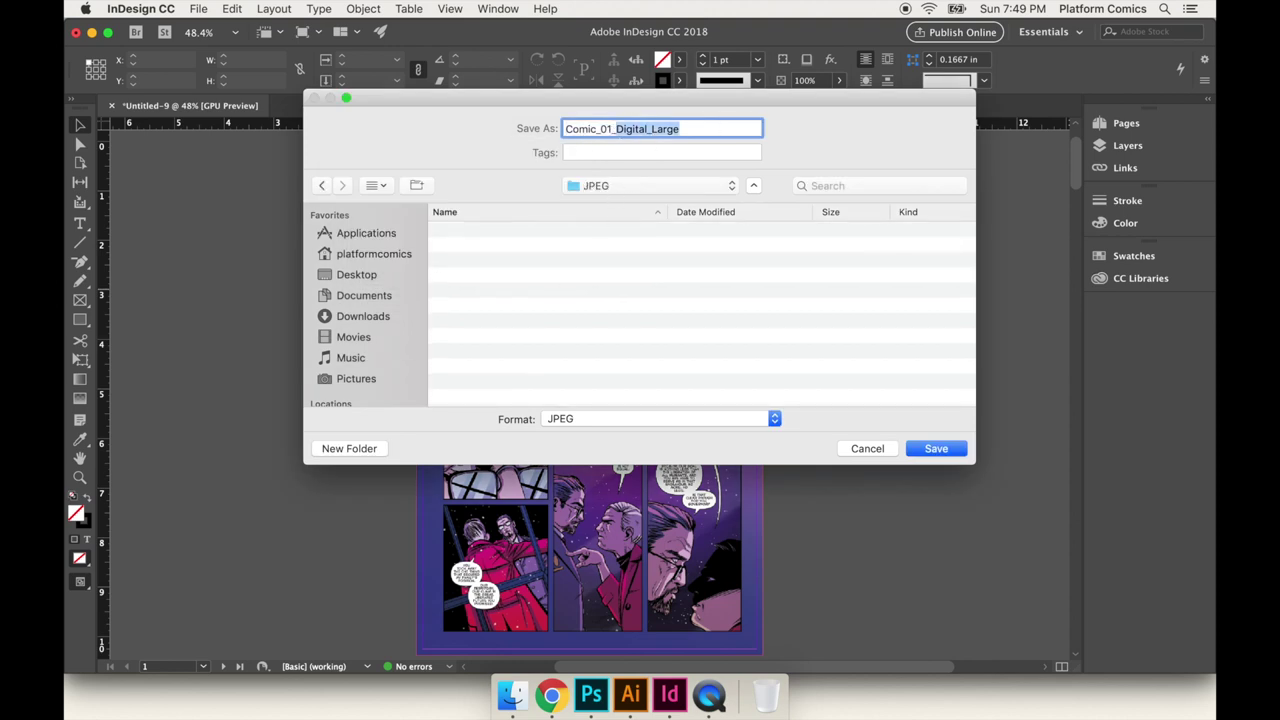
pyautogui.press('BackSpace')
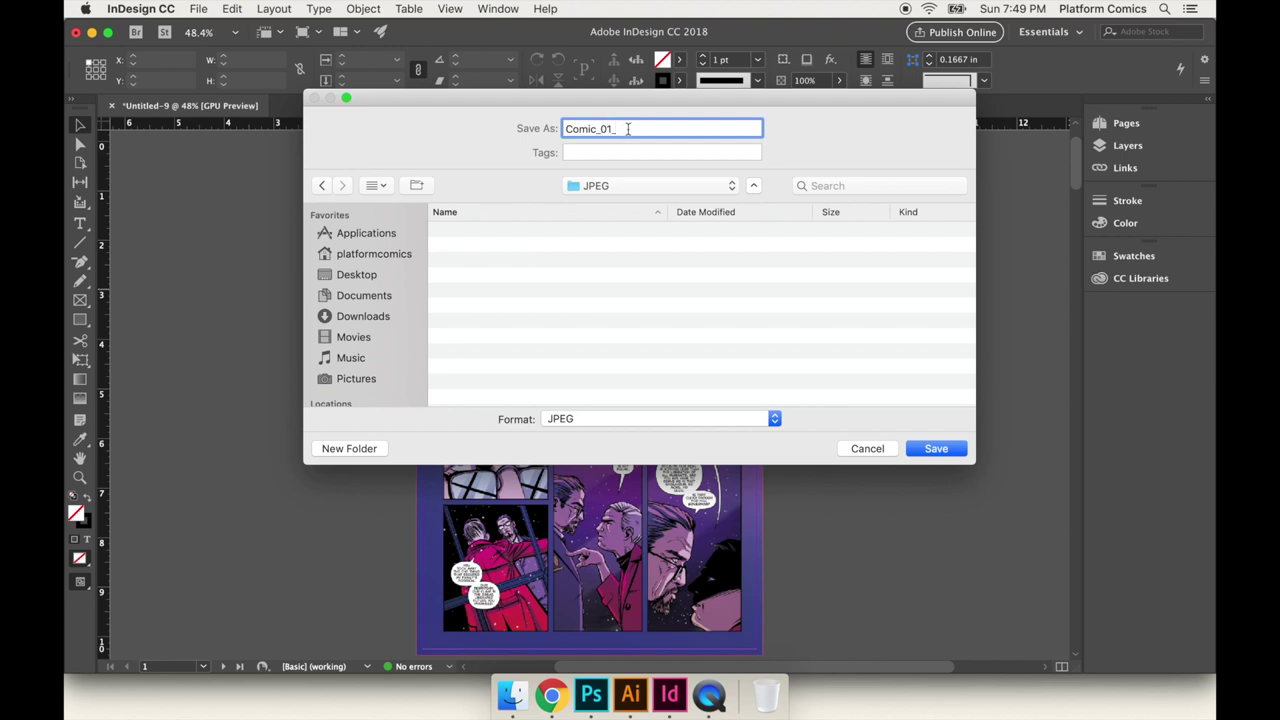
pyautogui.press('Return')
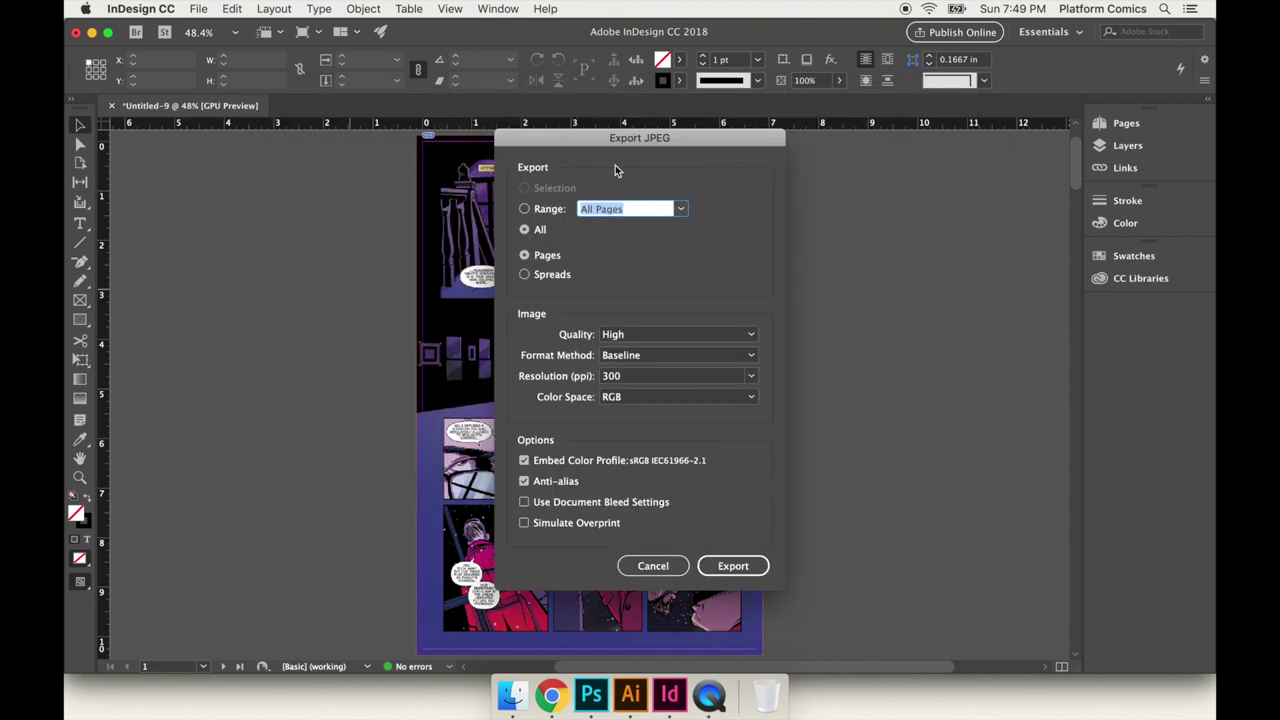
# Export the pages as High quality, 300 ppi RGB JPEGs and view the JPEG folder.
pyautogui.click(640, 337)
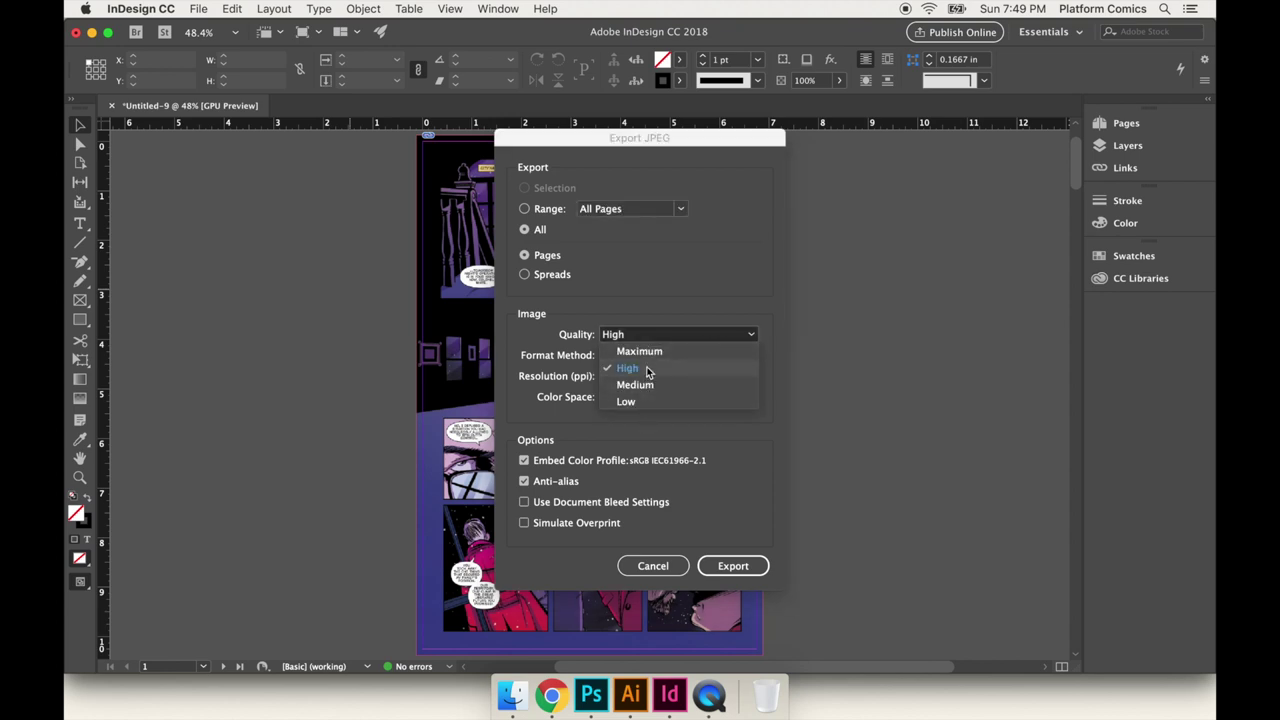
pyautogui.click(648, 370)
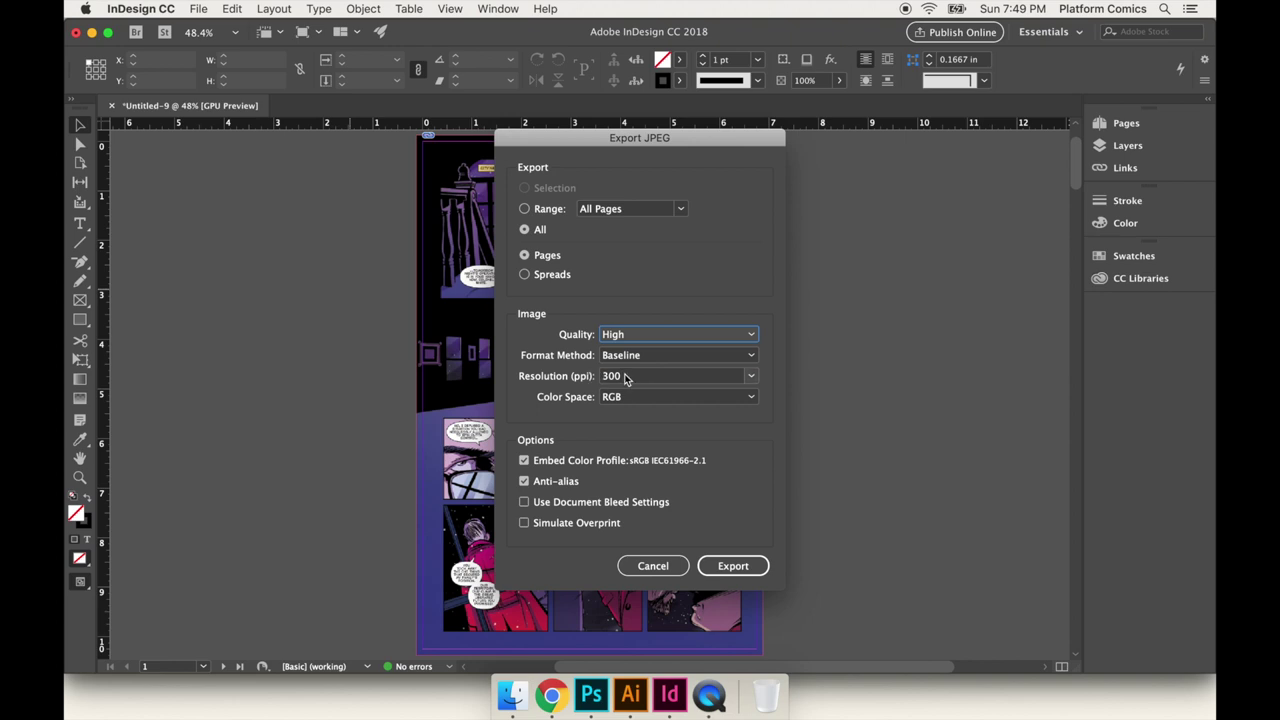
pyautogui.click(628, 397)
pyautogui.click(629, 409)
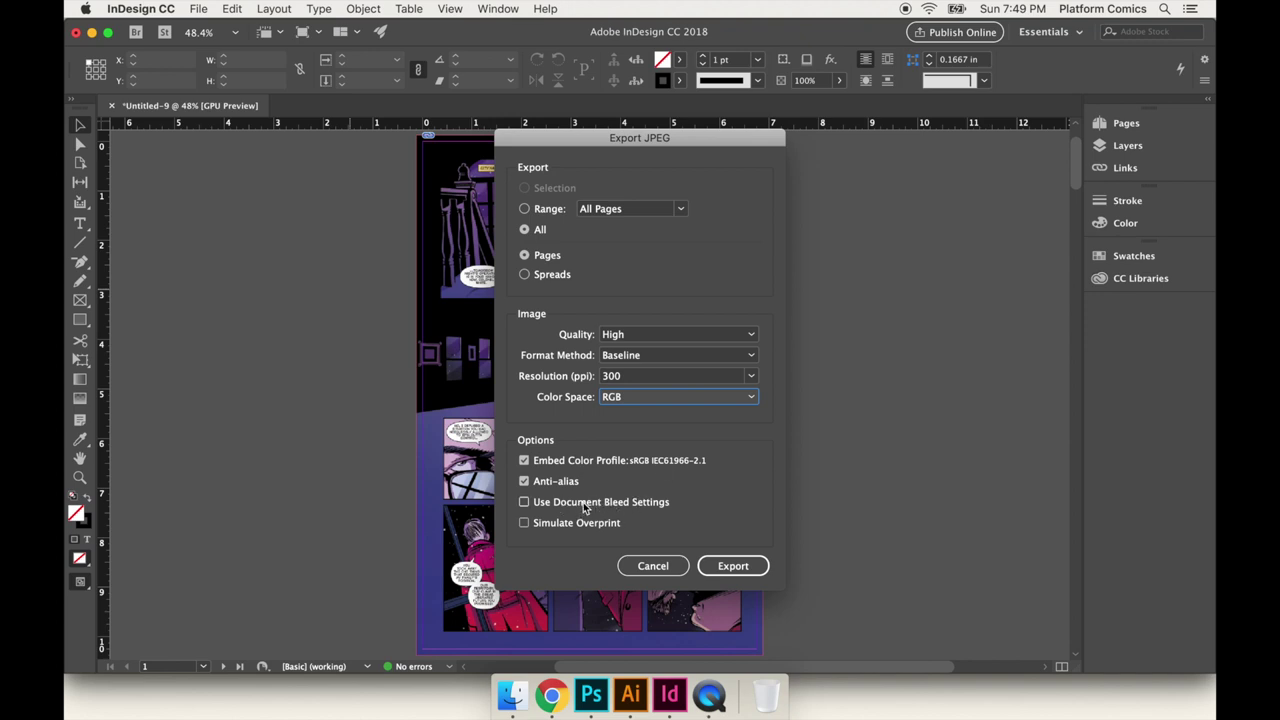
pyautogui.click(733, 566)
pyautogui.click(512, 695)
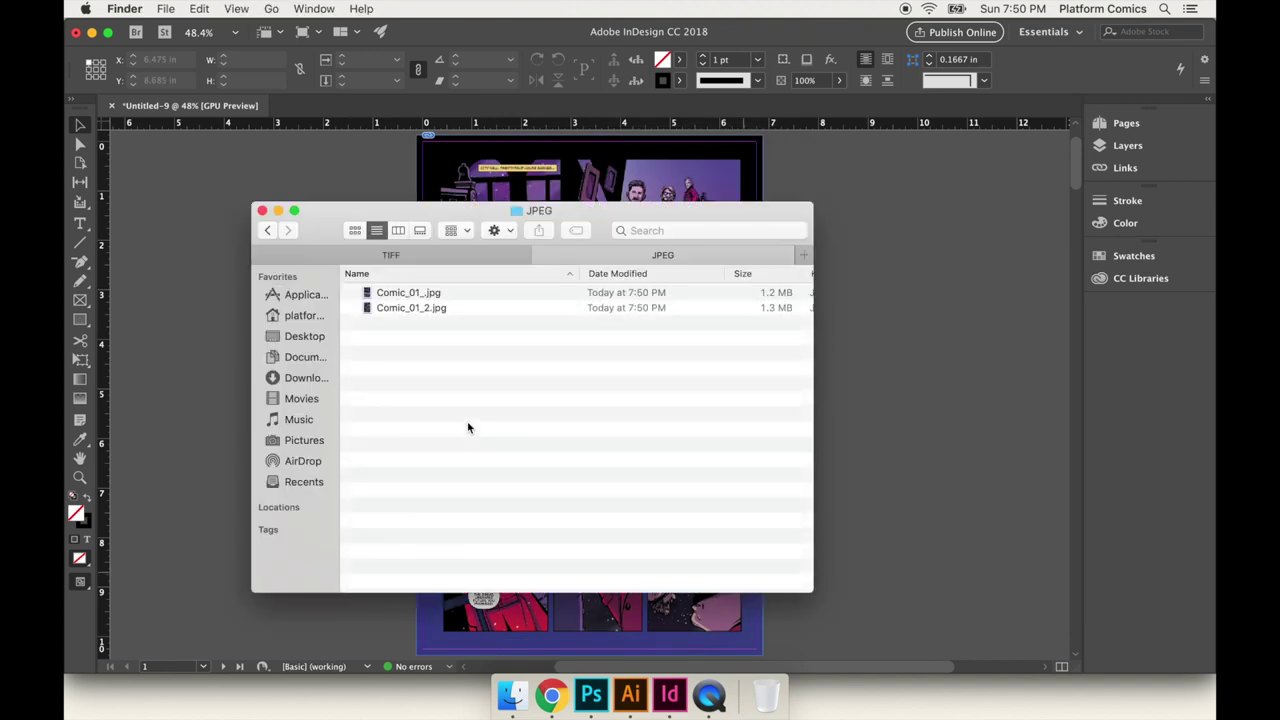
# Rename Comic_01_.jpg to Comic_01_1.jpg.
pyautogui.click(436, 293)
pyautogui.press('Return')
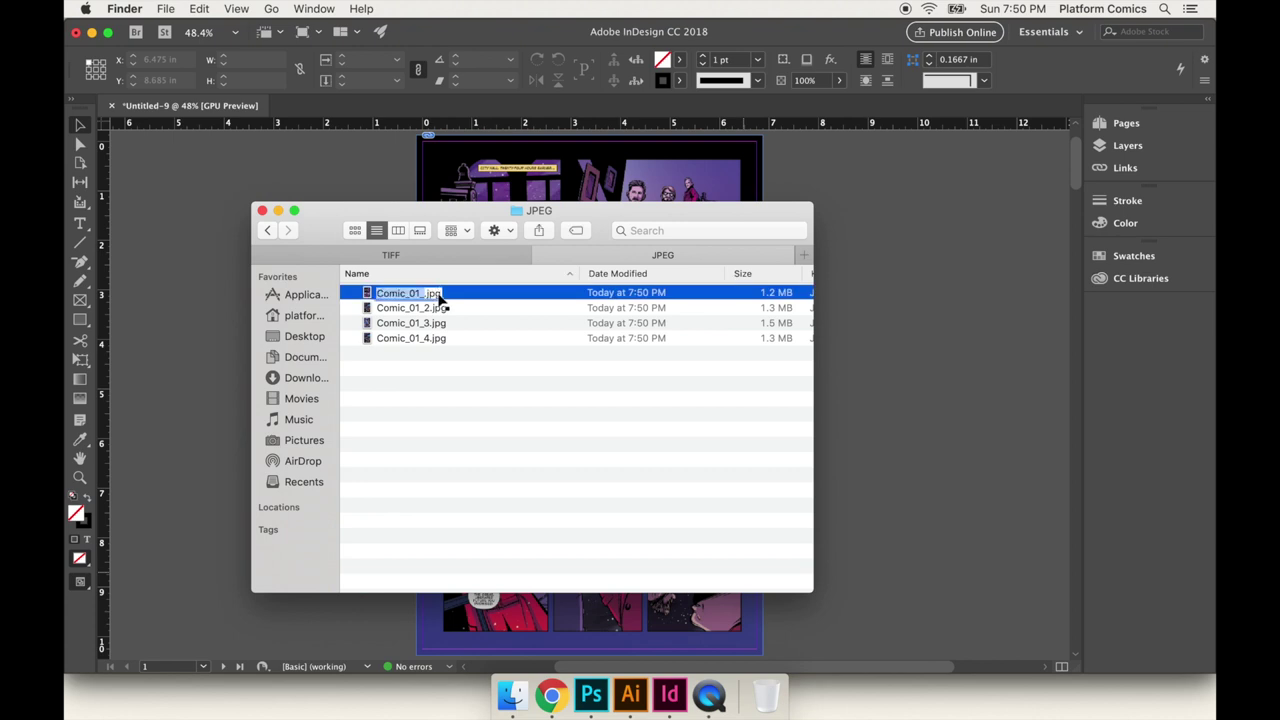
pyautogui.press('Right')
pyautogui.write('1')
pyautogui.press('Return')
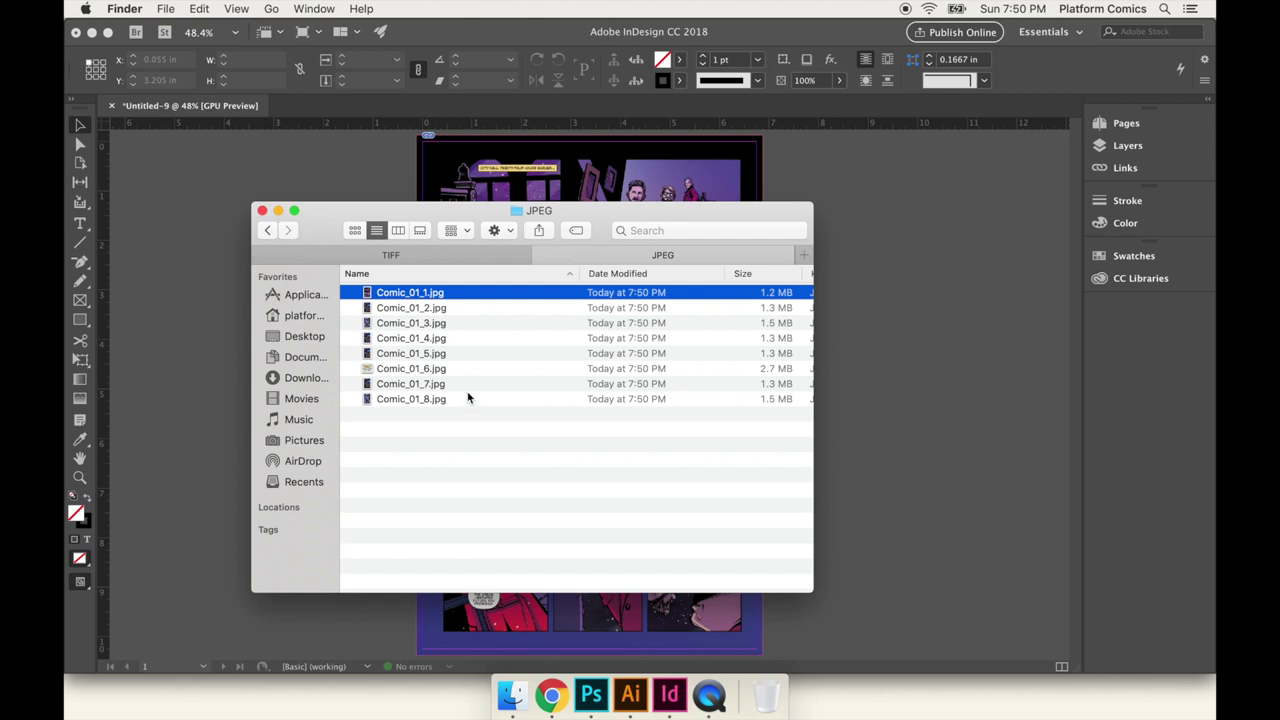
# Preview Comic_01_1.jpg and the page 6 spread Comic_01_6.jpg, closing each afterwards.
pyautogui.doubleClick(455, 295)
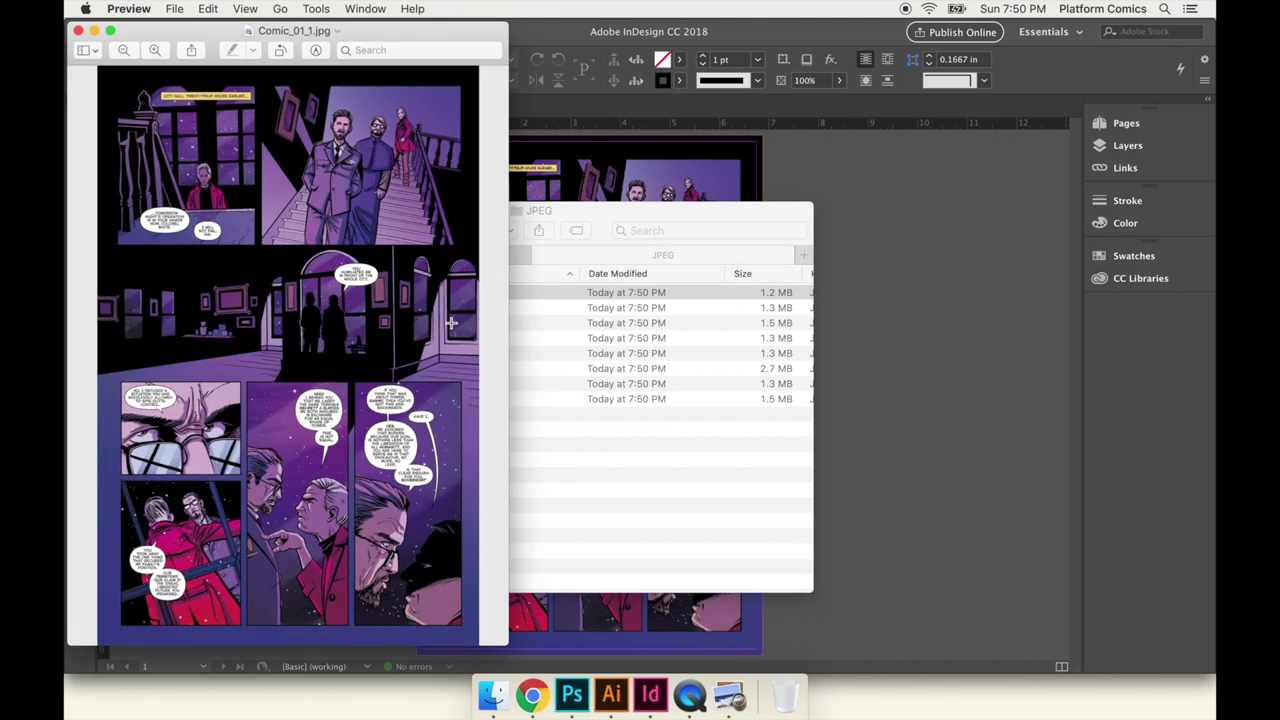
pyautogui.scroll(4, 451, 322)
pyautogui.press('super+w')
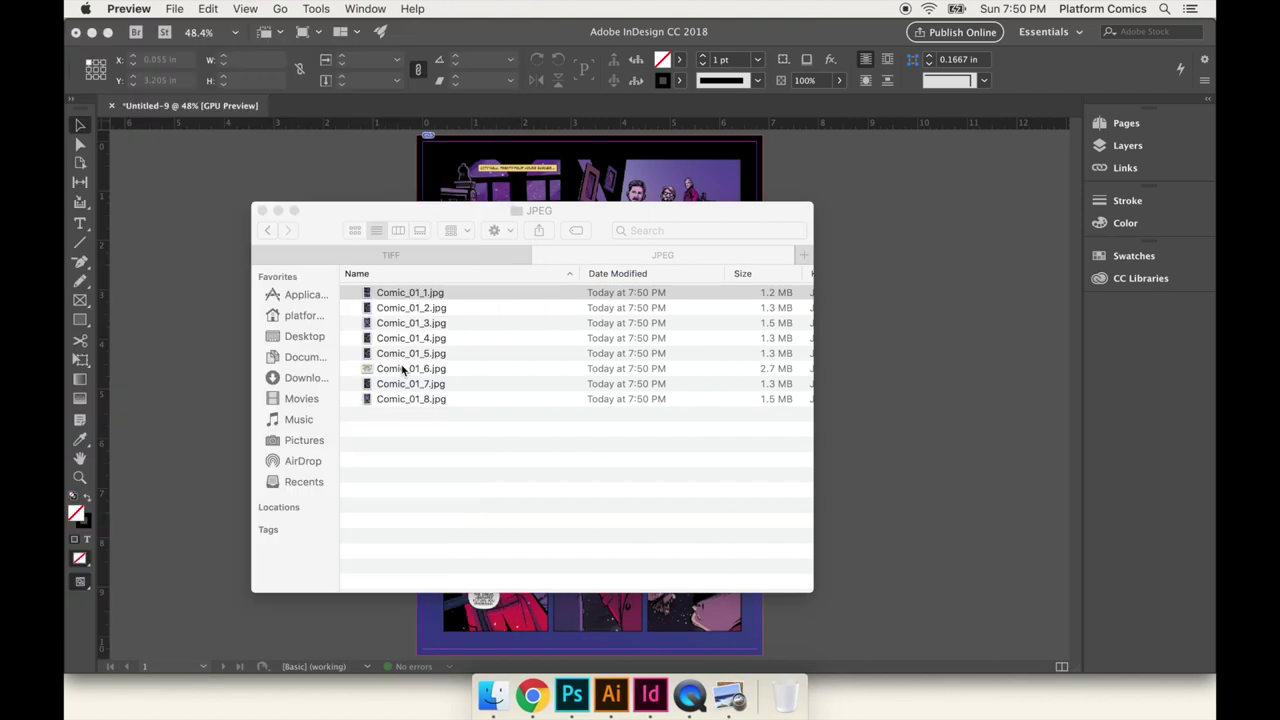
pyautogui.doubleClick(391, 369)
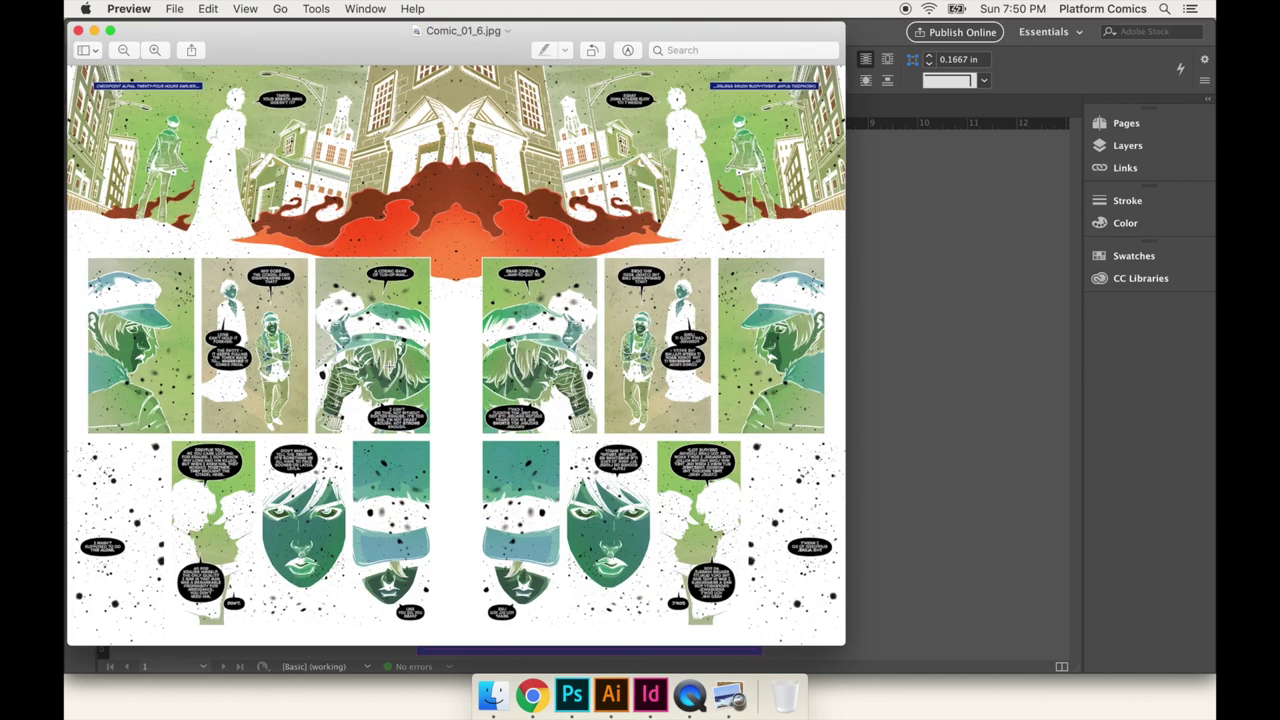
pyautogui.scroll(5, 390, 367)
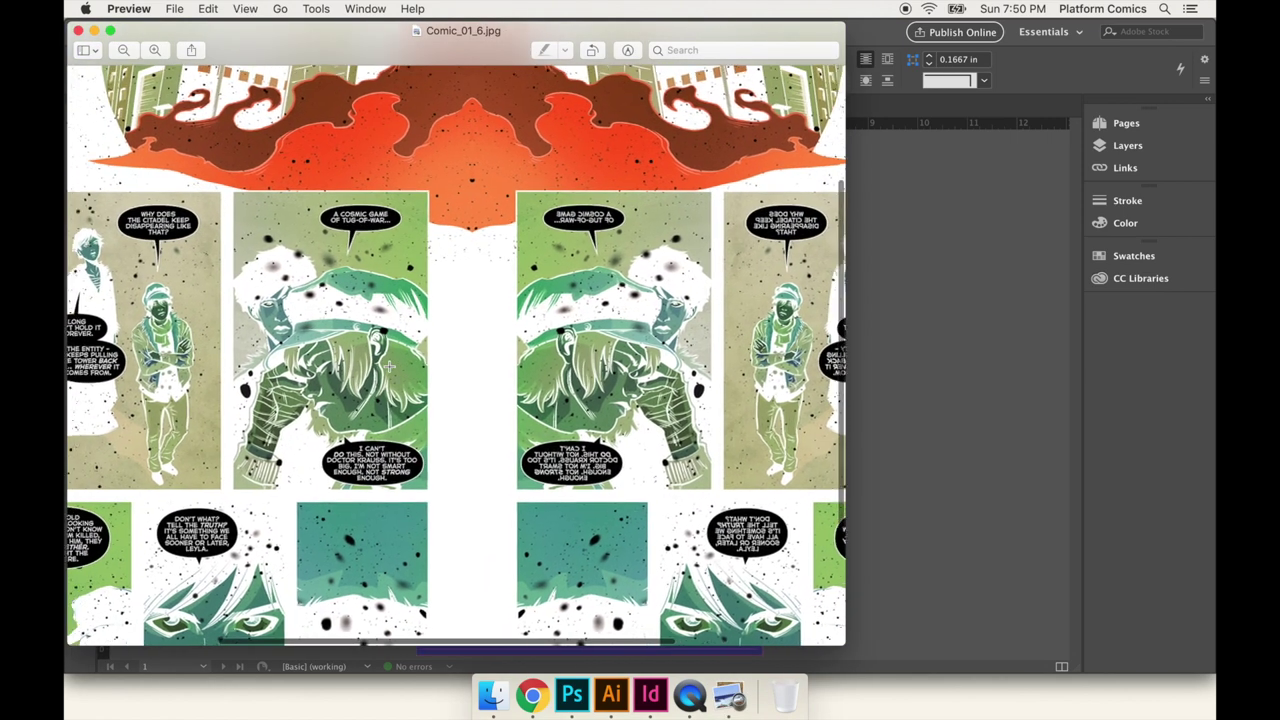
pyautogui.press('super+w')
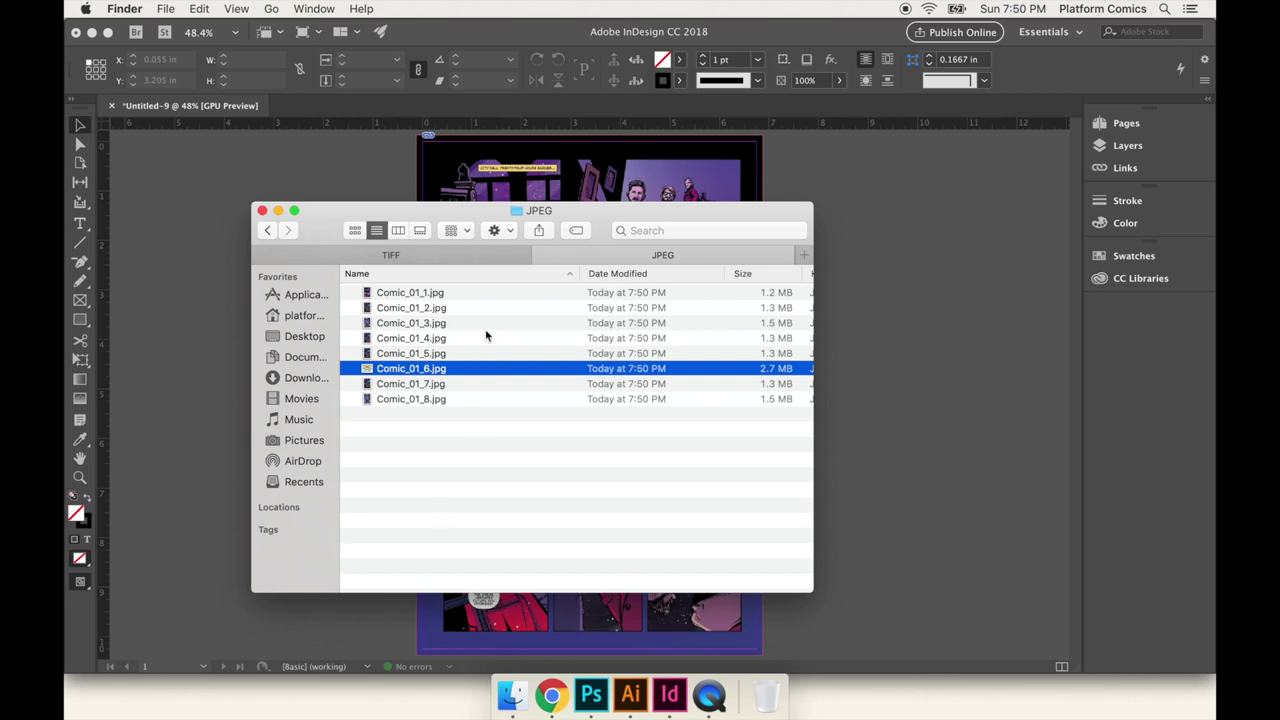
pyautogui.click(478, 443)
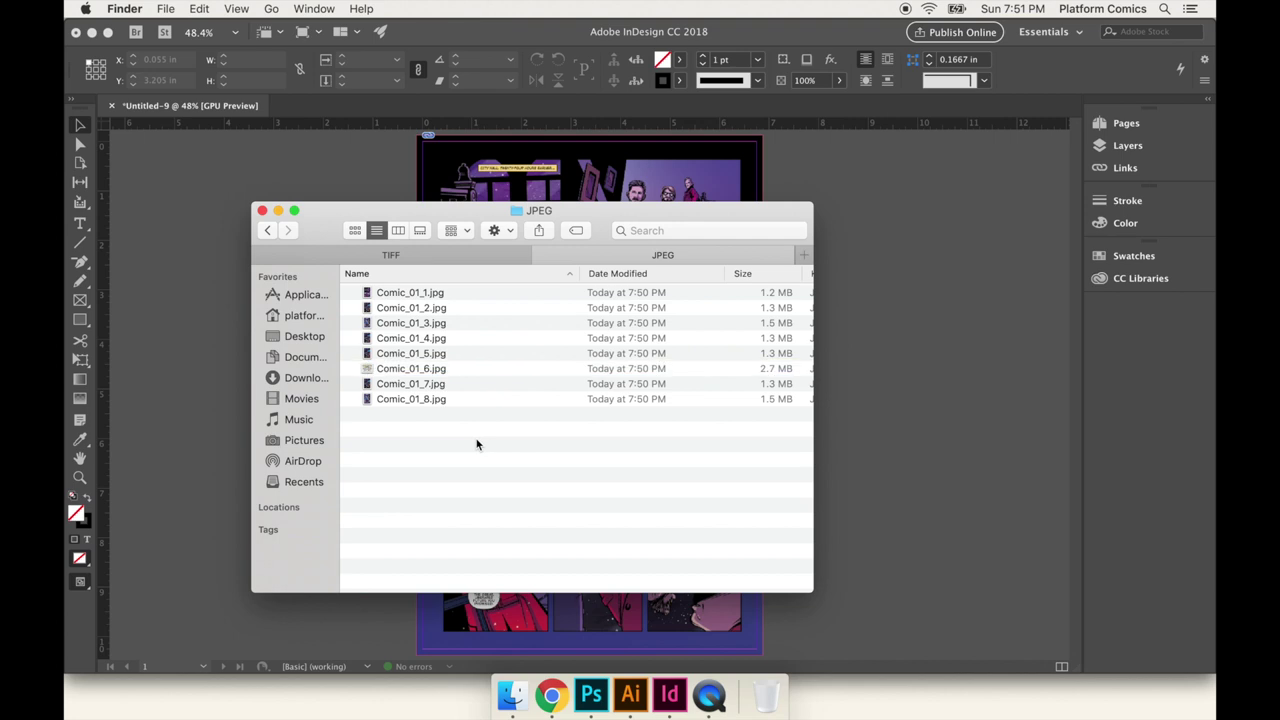
# Select all eight Comic_01 JPEG pages and compress them into a zip archive.
pyautogui.moveTo(488, 434); pyautogui.dragTo(474, 275)
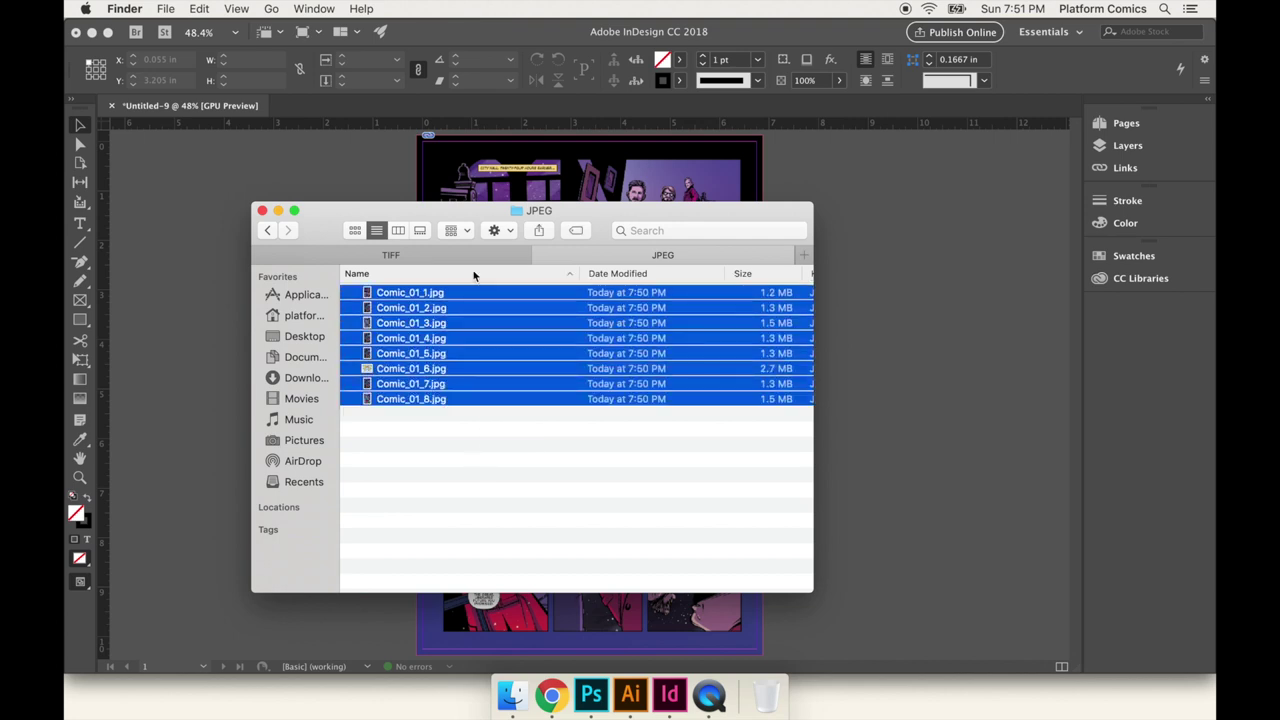
pyautogui.click(483, 444)
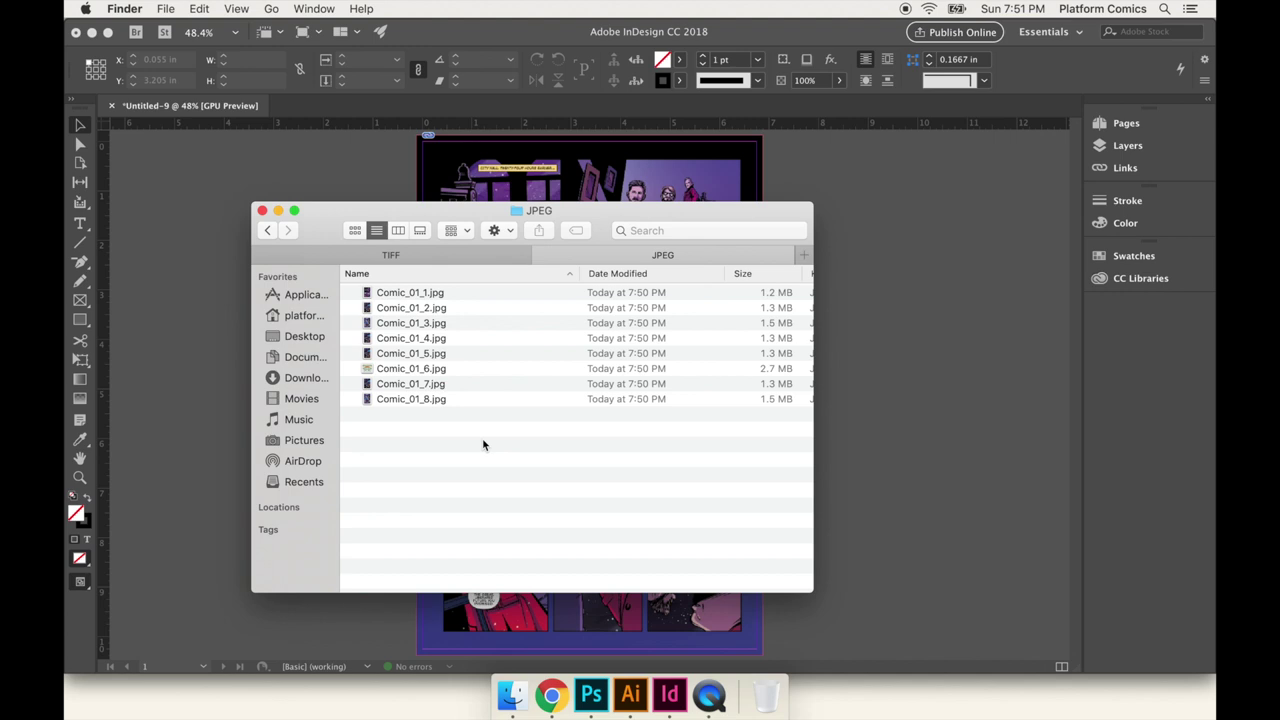
pyautogui.moveTo(480, 457); pyautogui.dragTo(491, 289)
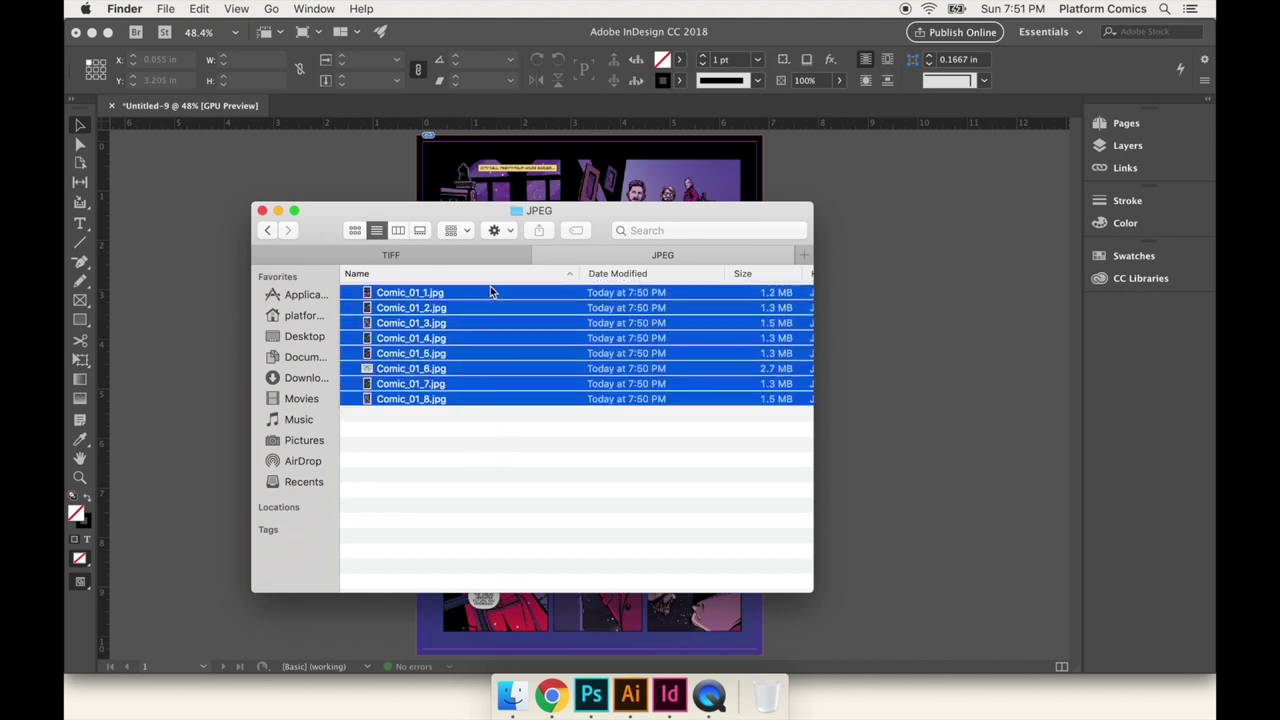
pyautogui.click(481, 426)
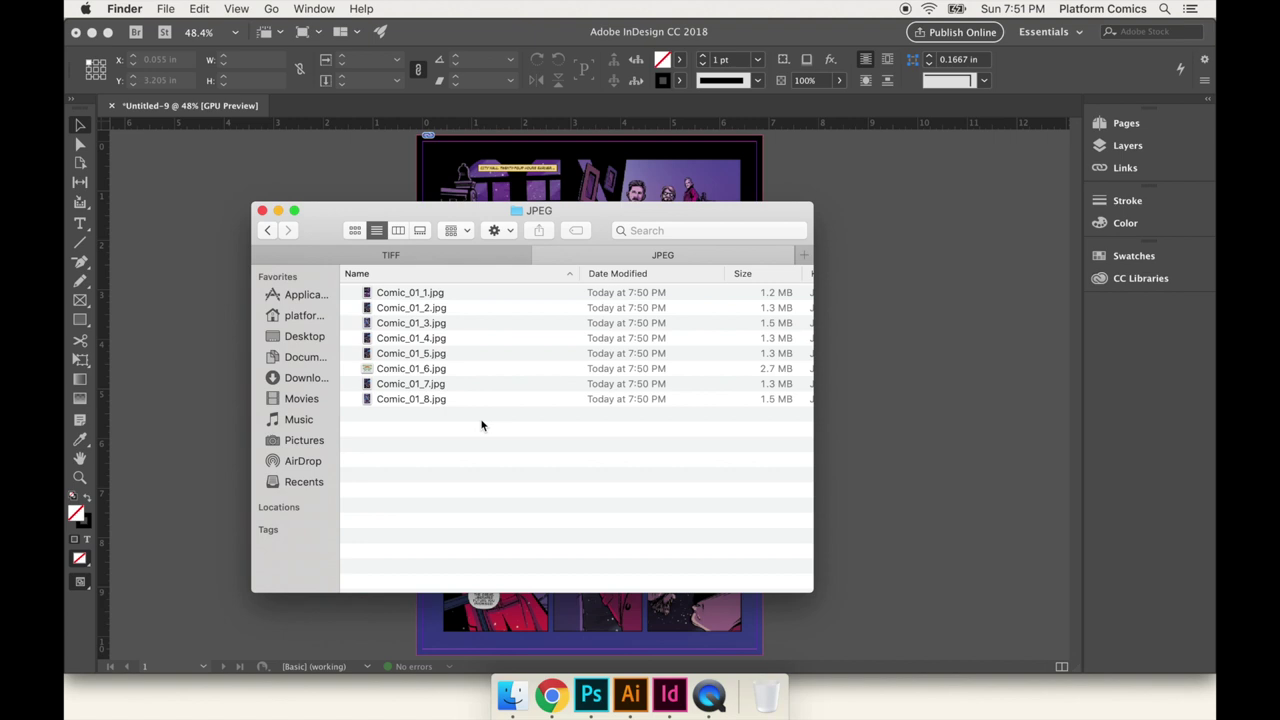
pyautogui.moveTo(481, 425); pyautogui.dragTo(477, 292)
pyautogui.click(477, 440)
pyautogui.moveTo(480, 451); pyautogui.dragTo(473, 293)
pyautogui.click(472, 436)
pyautogui.moveTo(500, 443); pyautogui.dragTo(488, 274)
pyautogui.rightClick(474, 344)
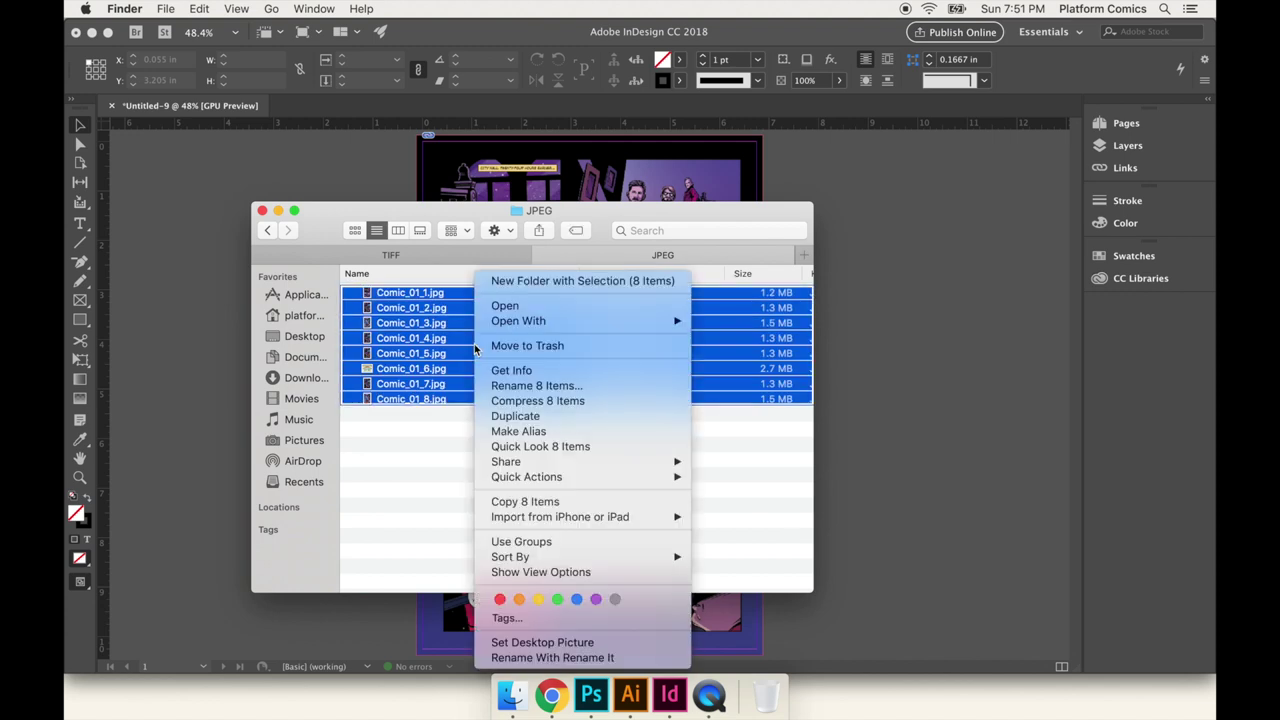
pyautogui.click(518, 401)
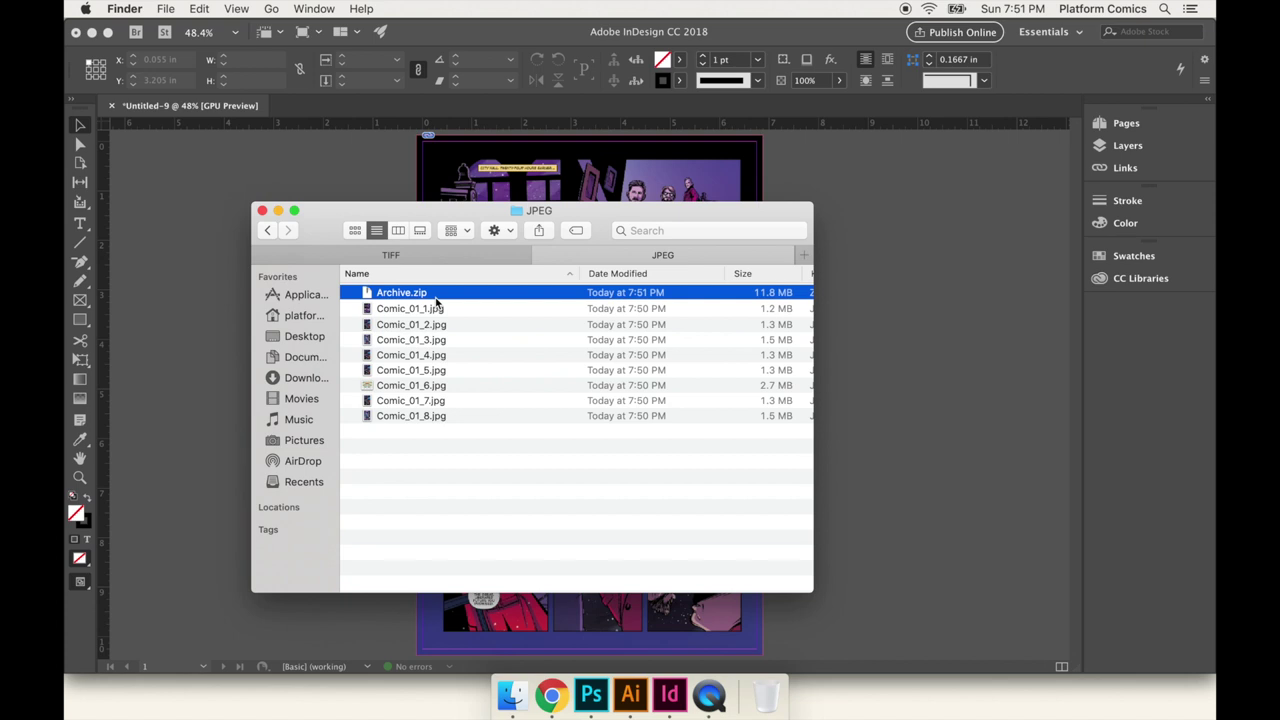
# Rename the archive to Comic_01.cbz, accept the .cbz extension, and open it in the comic reader.
pyautogui.press('Return')
pyautogui.write('Comic_01')
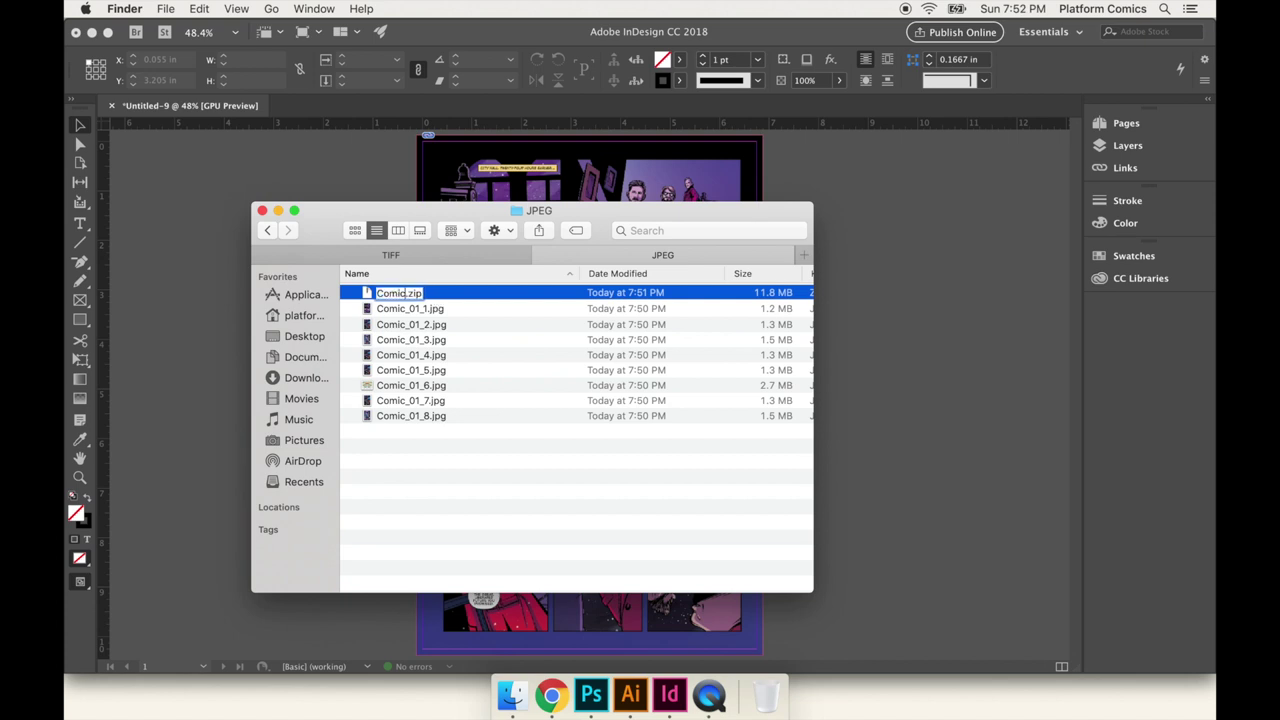
pyautogui.press('Return')
pyautogui.press('Return')
pyautogui.press('Down')
pyautogui.press('BackSpace')
pyautogui.press('BackSpace')
pyautogui.press('BackSpace')
pyautogui.write('cbz')
pyautogui.press('Return')
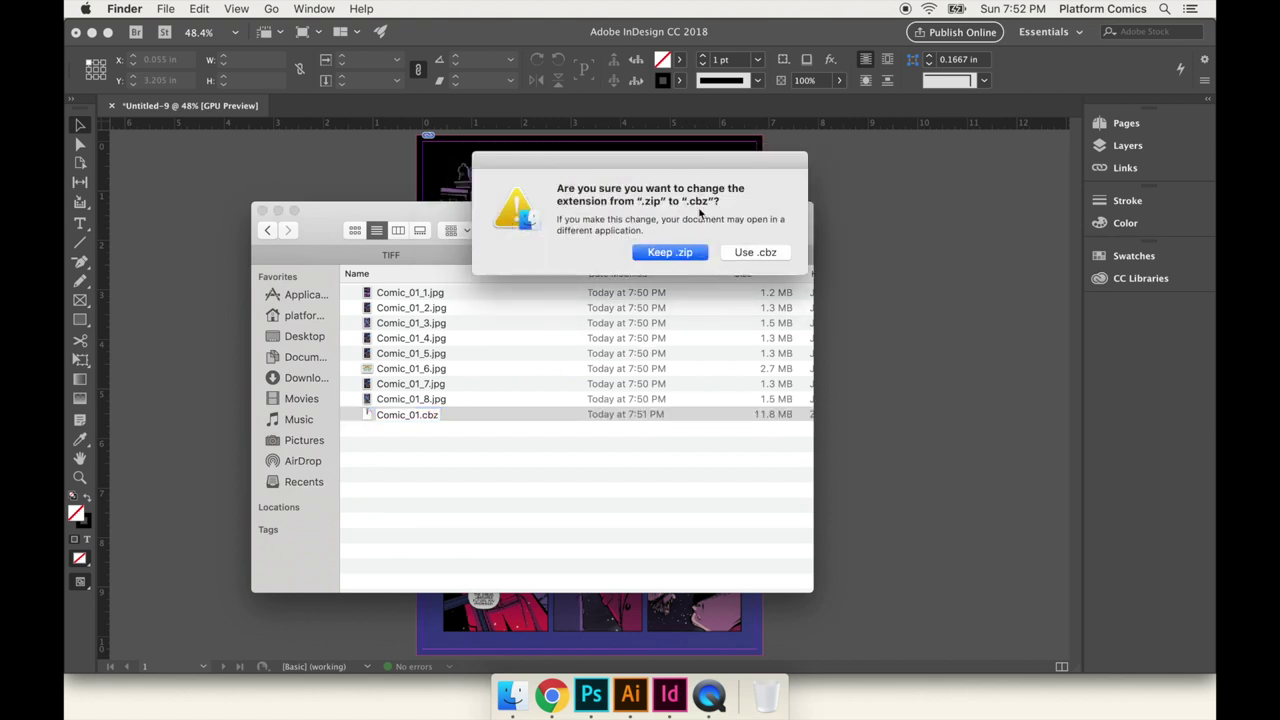
pyautogui.click(741, 254)
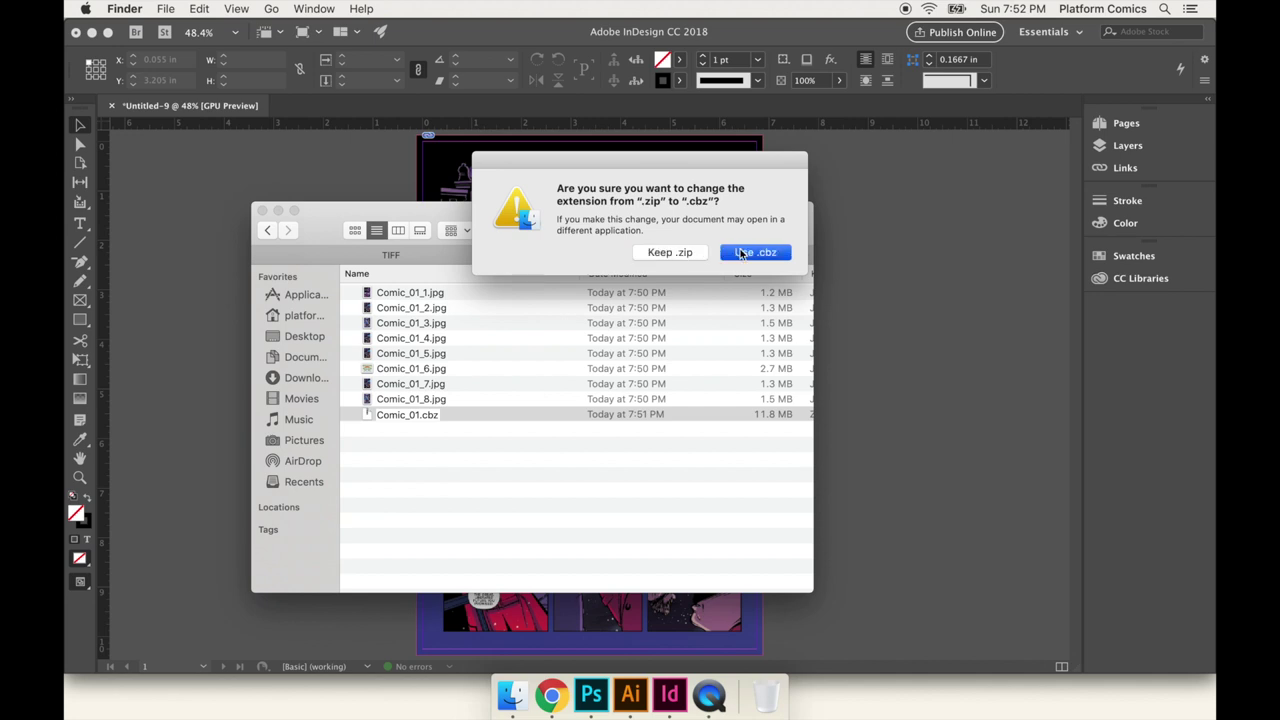
pyautogui.click(524, 460)
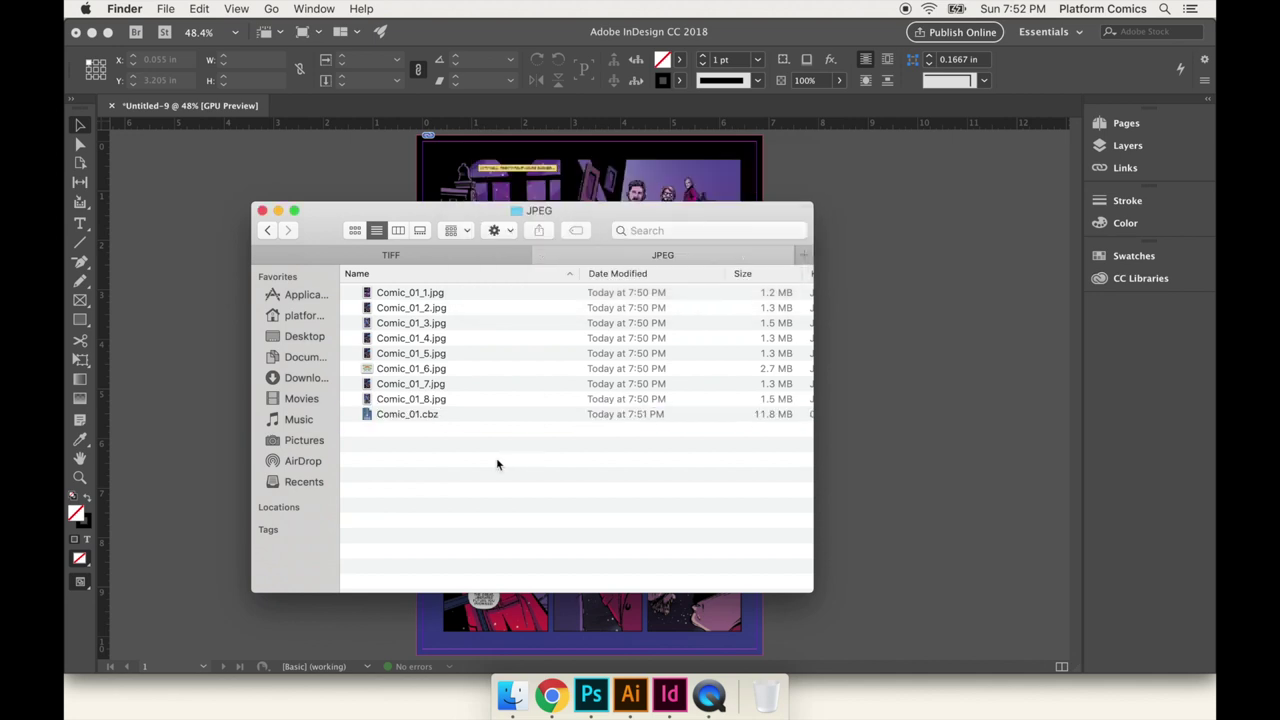
pyautogui.doubleClick(458, 417)
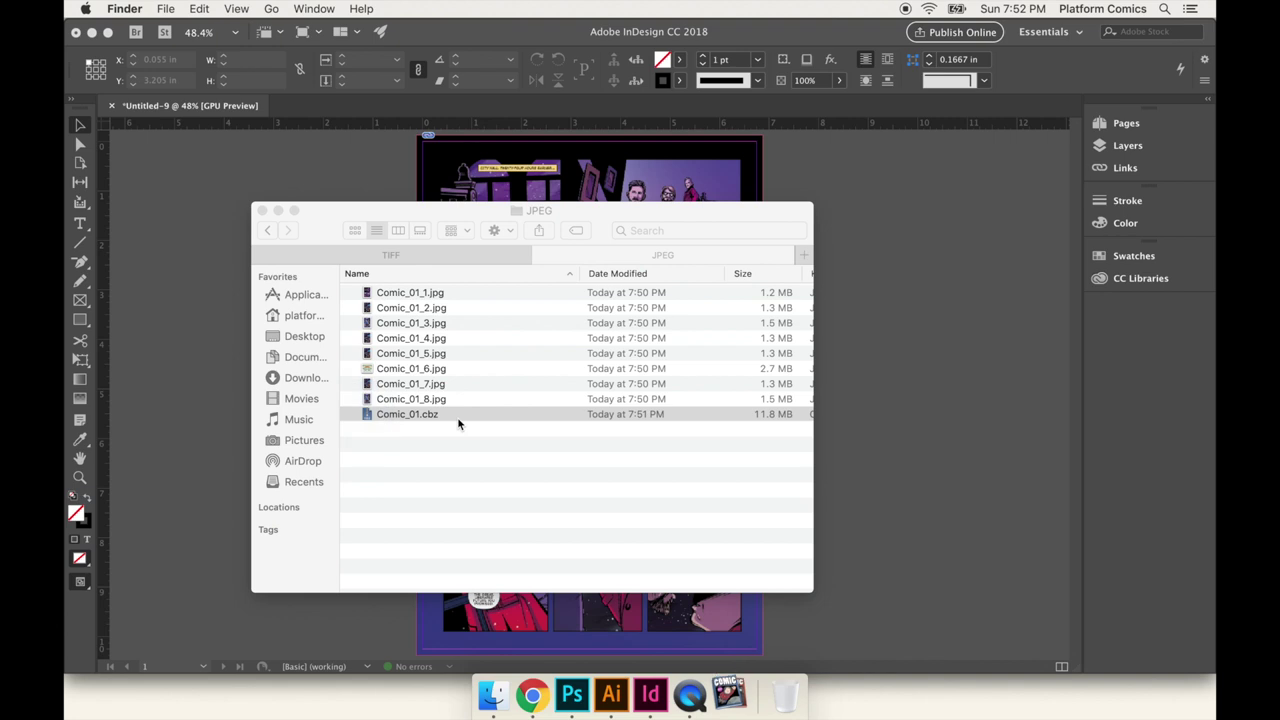
# Page through Comic_01.cbz to the page 6 spread, jump back to page 1, and quit Simple Comic.
pyautogui.press('Right')
pyautogui.press('Left')
pyautogui.press('Right')
pyautogui.press('Right')
pyautogui.press('Left')
pyautogui.press('Right')
pyautogui.press('Left')
pyautogui.press('Right')
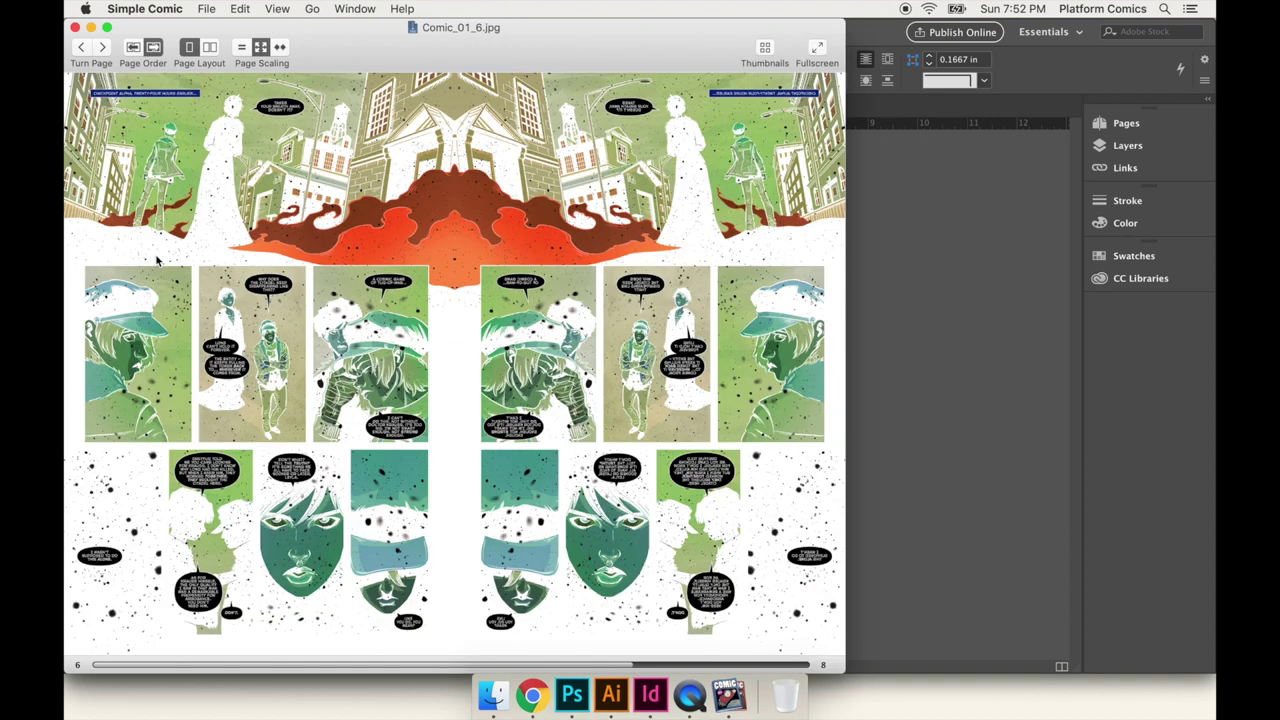
pyautogui.press('Home')
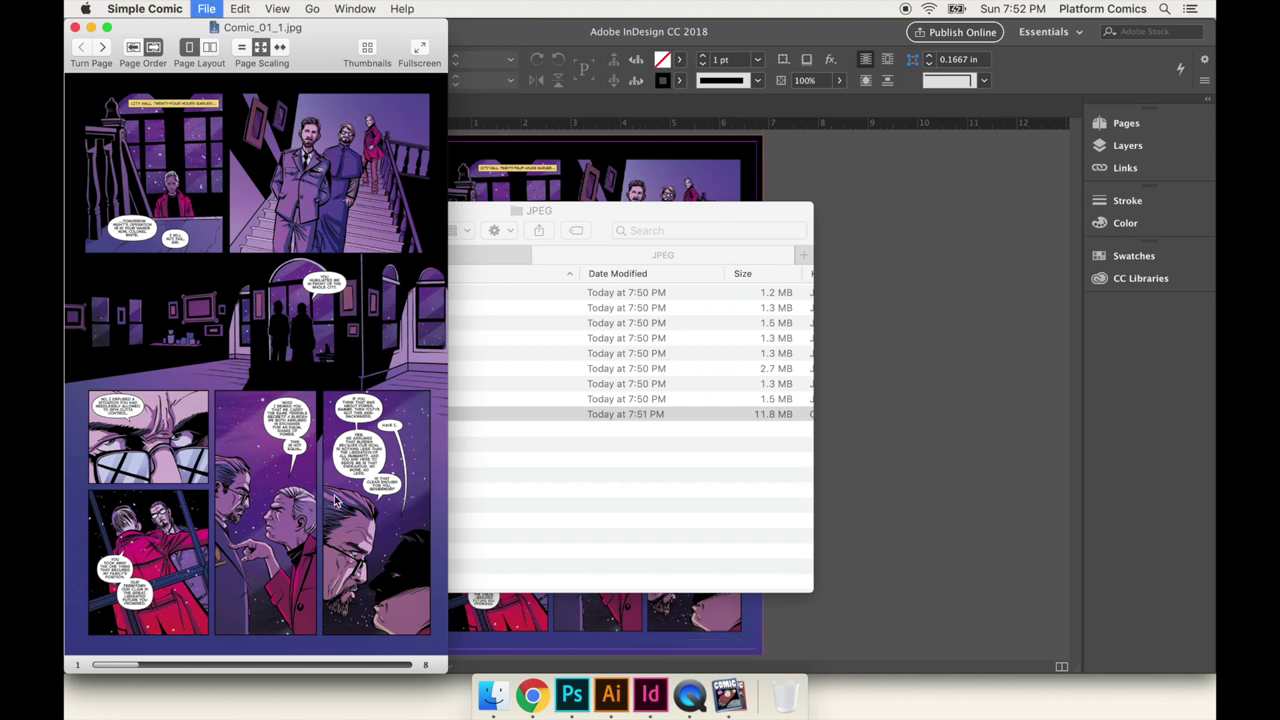
pyautogui.press('super+q')
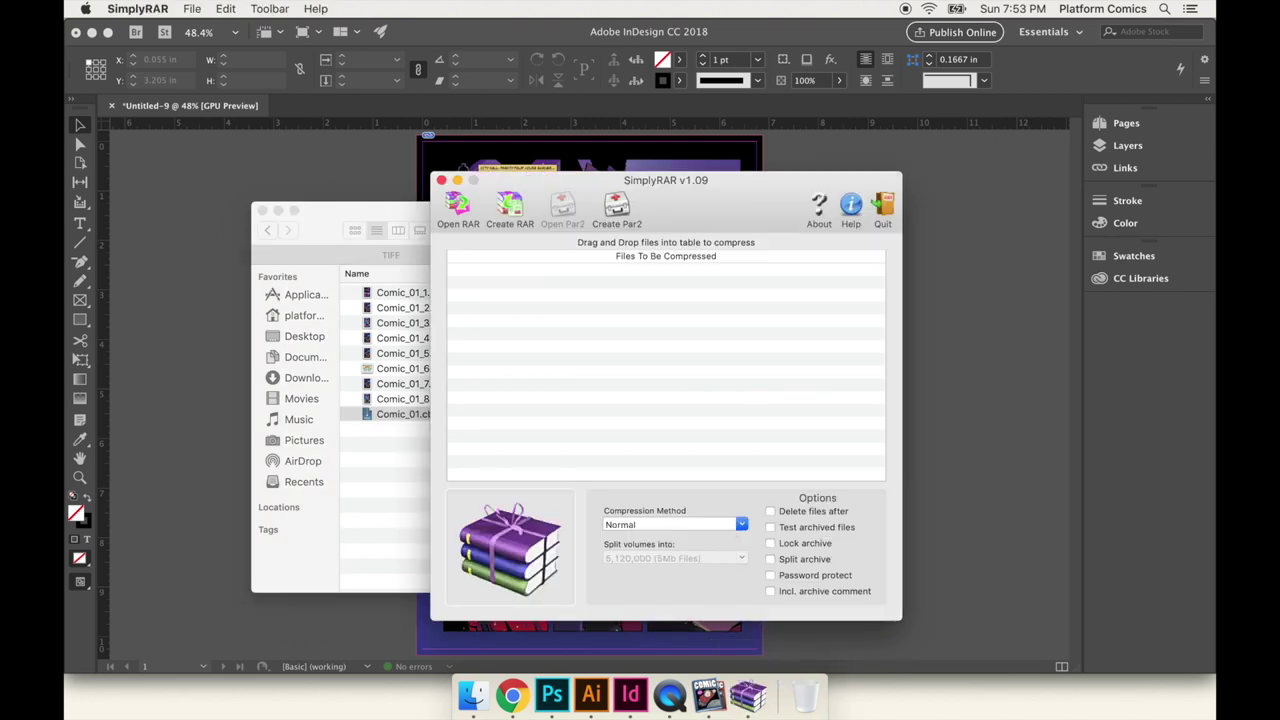
# Add the eight JPEG pages to SimplyRAR and create a RAR archive named Comic_01.
pyautogui.moveTo(686, 218); pyautogui.dragTo(434, 207)
pyautogui.moveTo(683, 212); pyautogui.dragTo(870, 236)
pyautogui.click(686, 466)
pyautogui.click(676, 428)
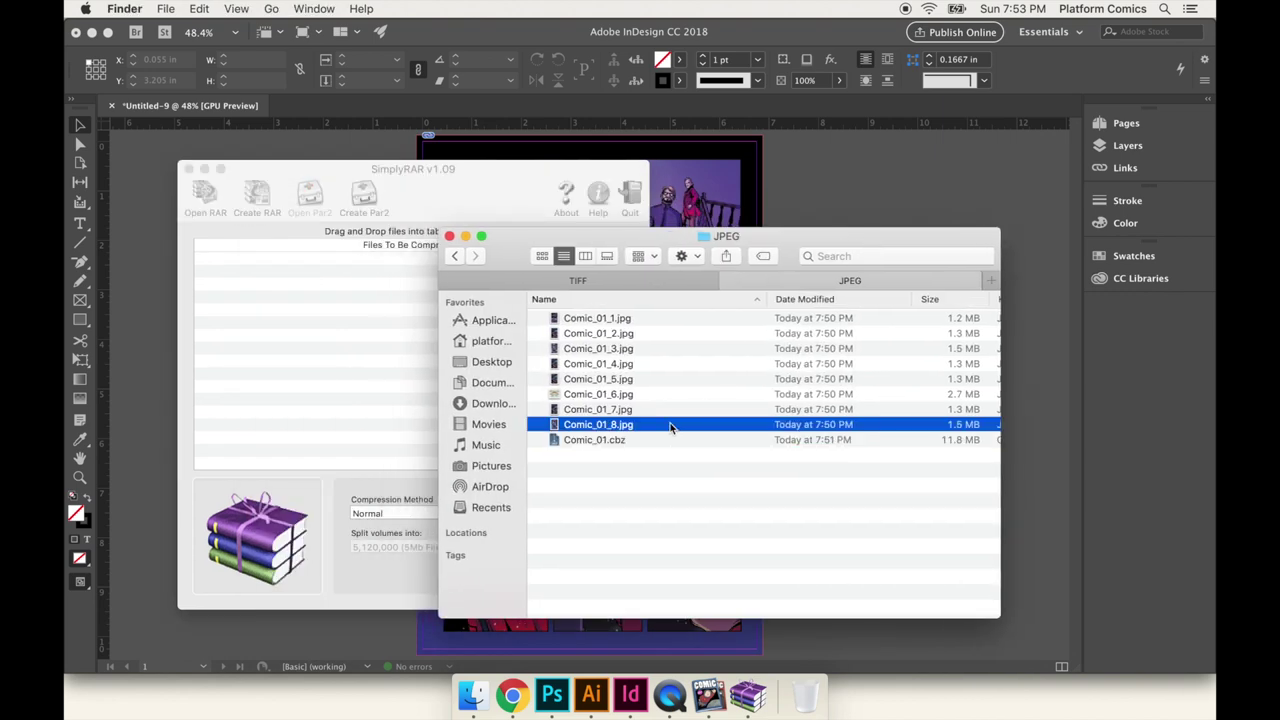
pyautogui.keyDown('shift'); pyautogui.click(630, 320); pyautogui.keyUp('shift')
pyautogui.moveTo(630, 320); pyautogui.dragTo(390, 318)
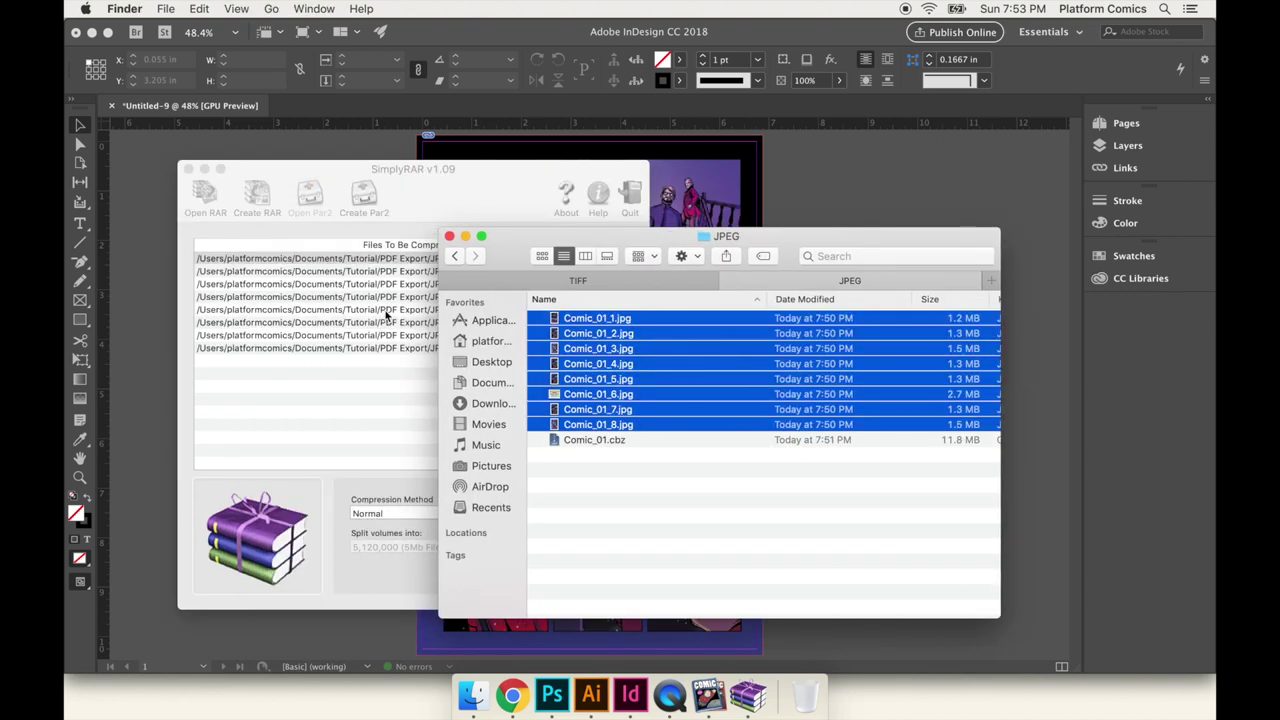
pyautogui.click(298, 240)
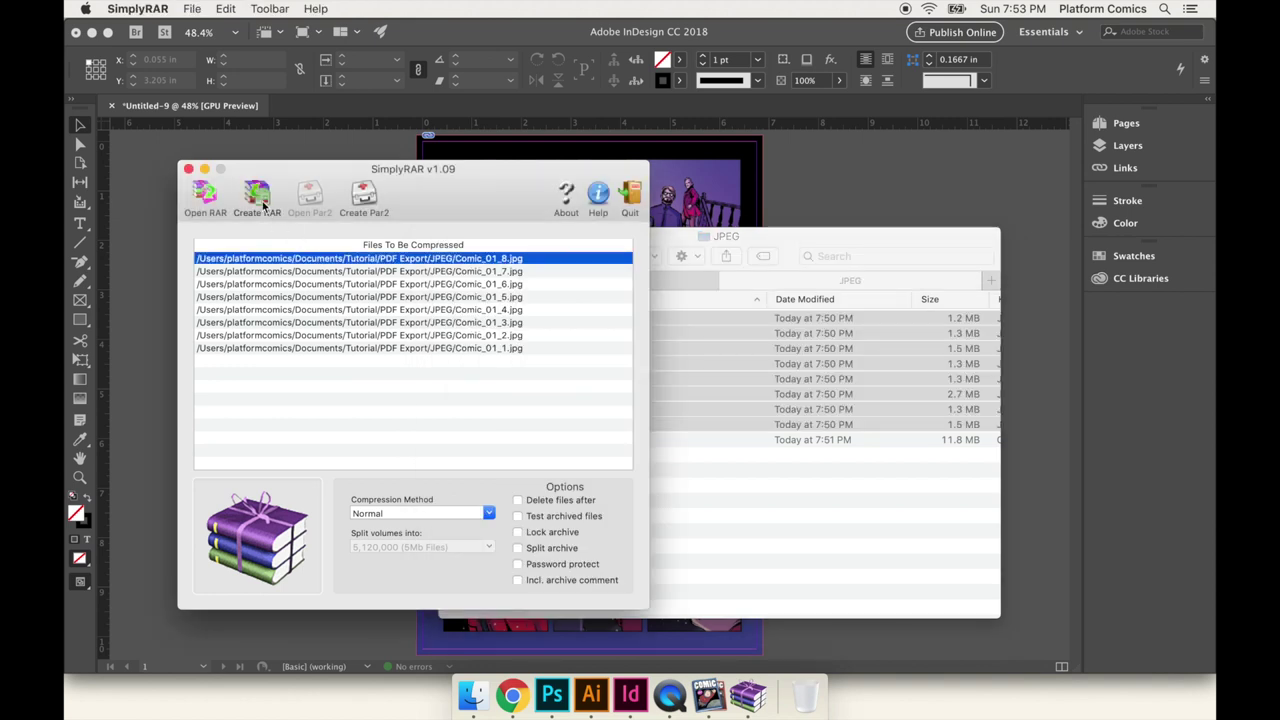
pyautogui.click(257, 200)
pyautogui.write('Comic')
pyautogui.write('_01')
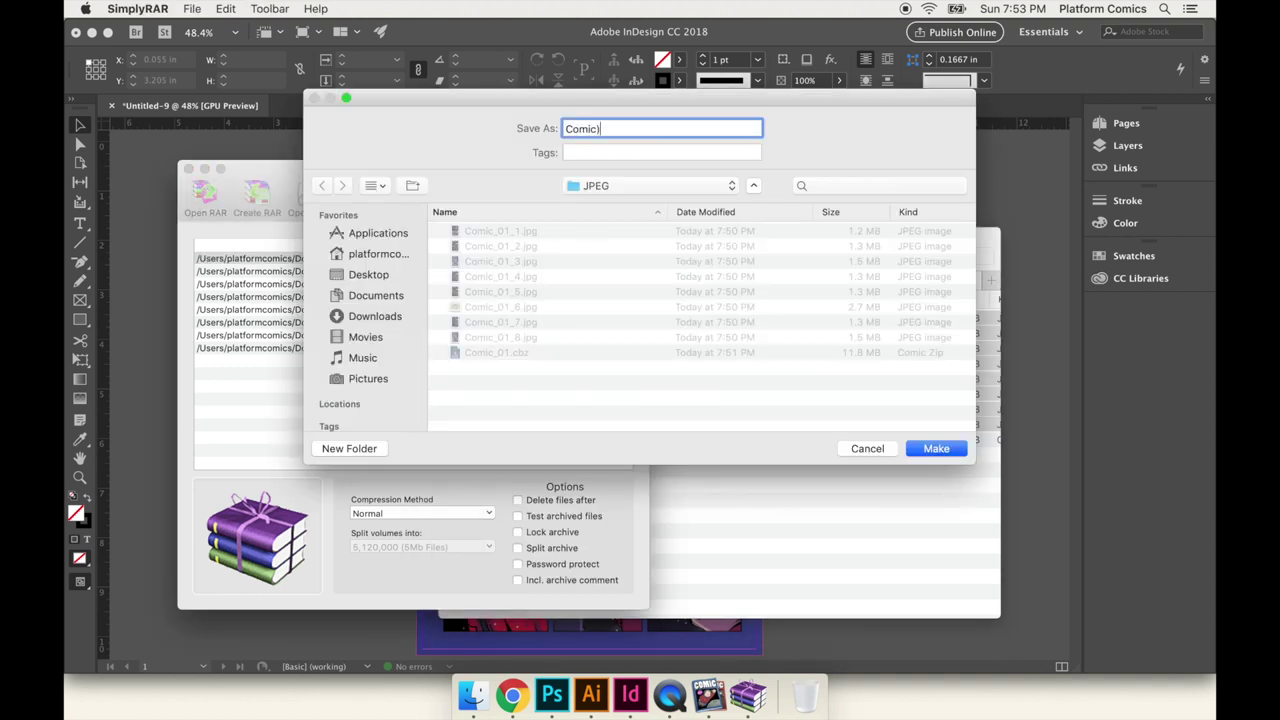
pyautogui.press('Return')
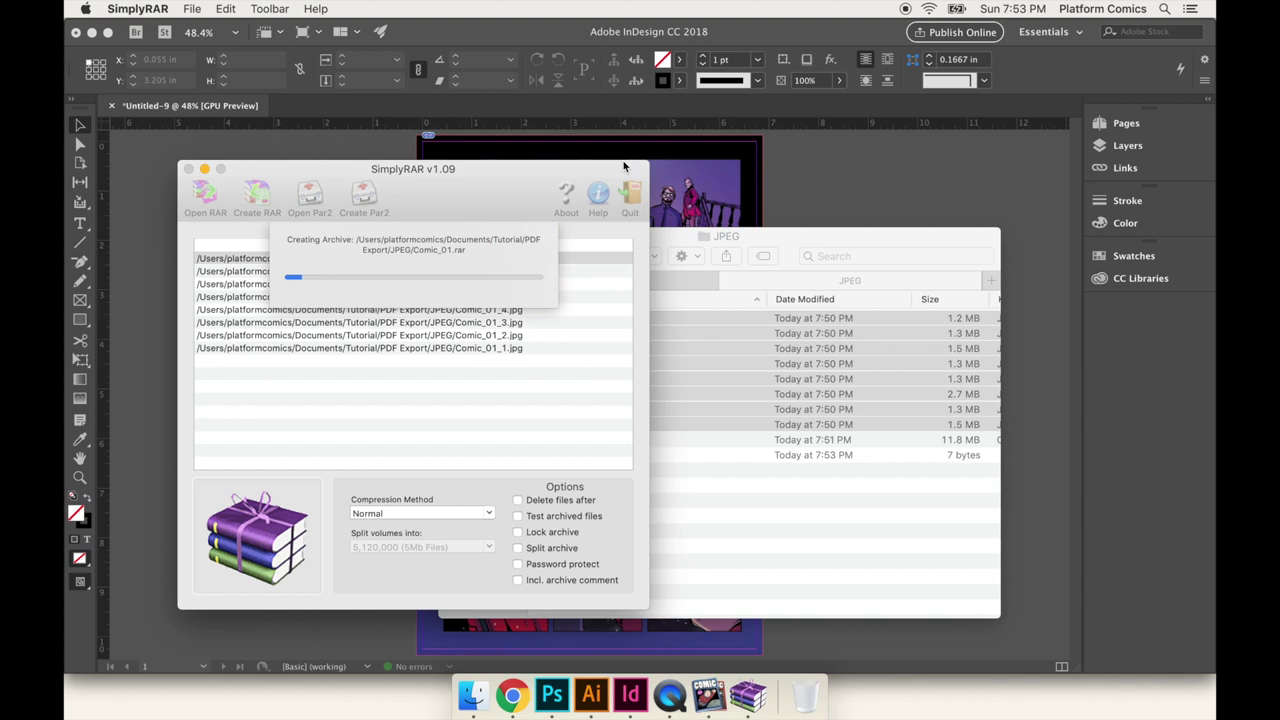
# Rename Comic_01.rar to Comic_01.cbr in Finder and accept the .cbr extension.
pyautogui.click(734, 537)
pyautogui.click(703, 522)
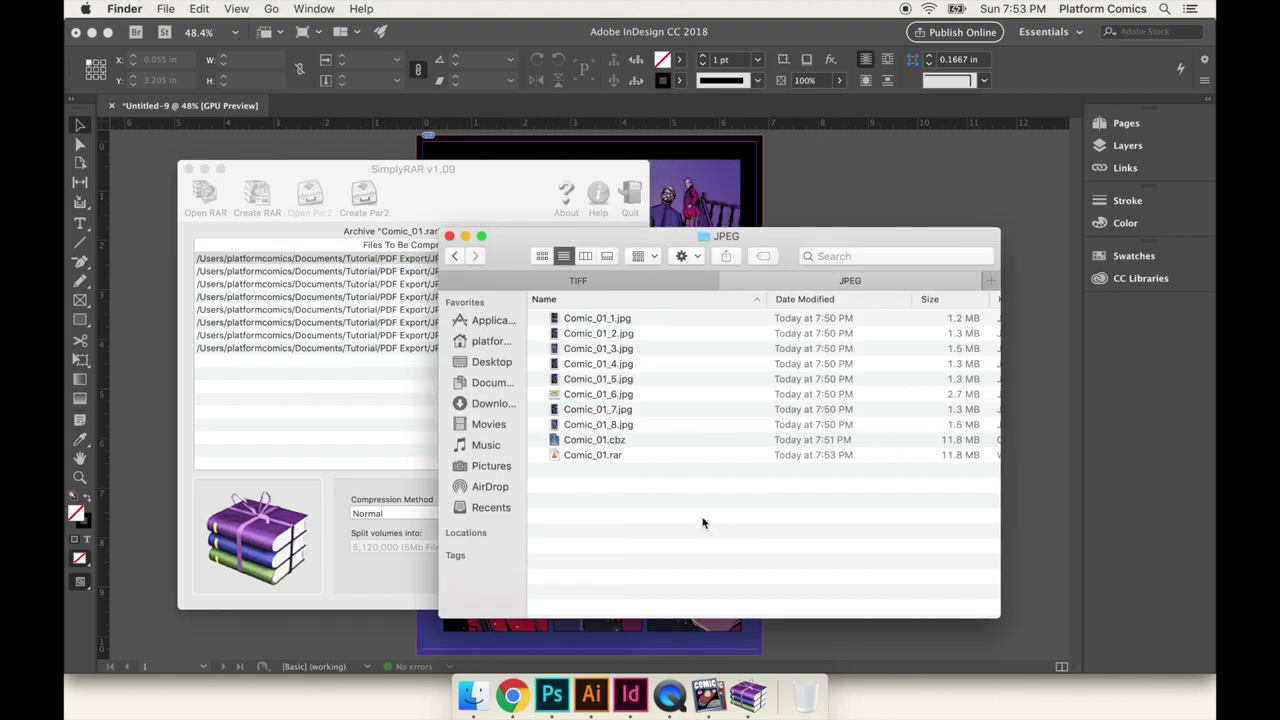
pyautogui.click(614, 460)
pyautogui.press('Return')
pyautogui.press('Right')
pyautogui.press('BackSpace')
pyautogui.press('BackSpace')
pyautogui.press('BackSpace')
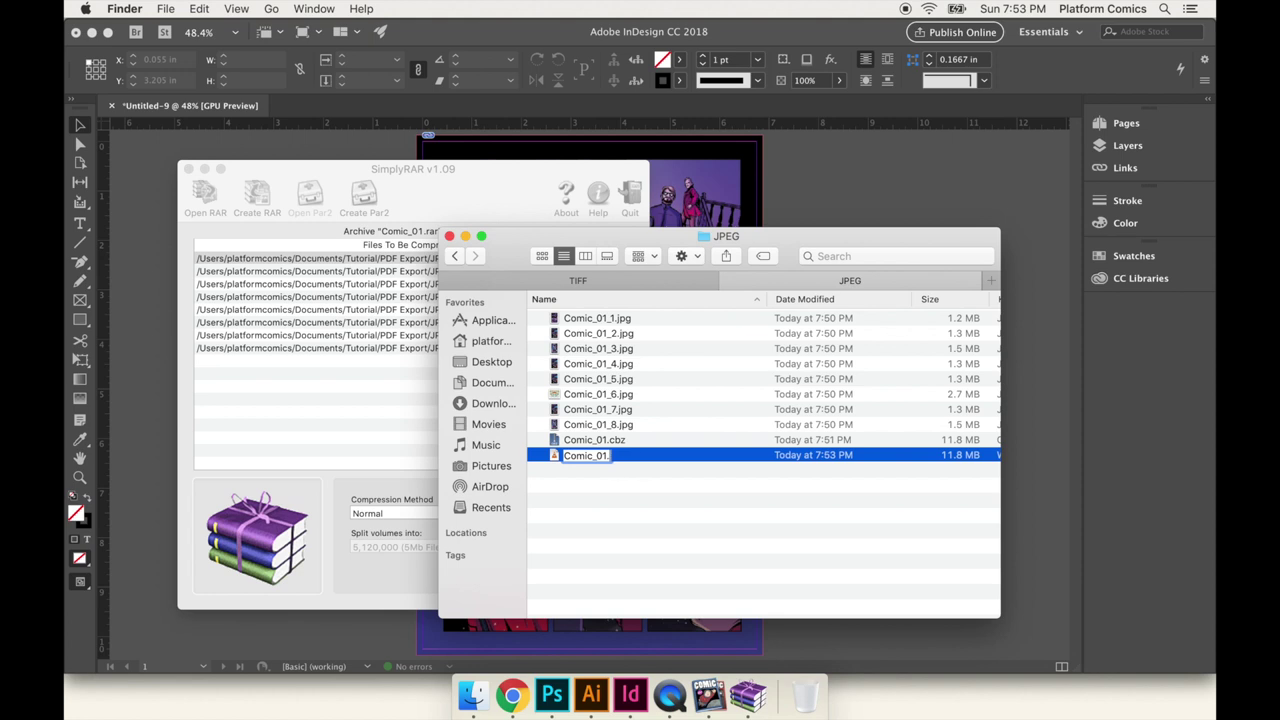
pyautogui.write('cbr')
pyautogui.press('Return')
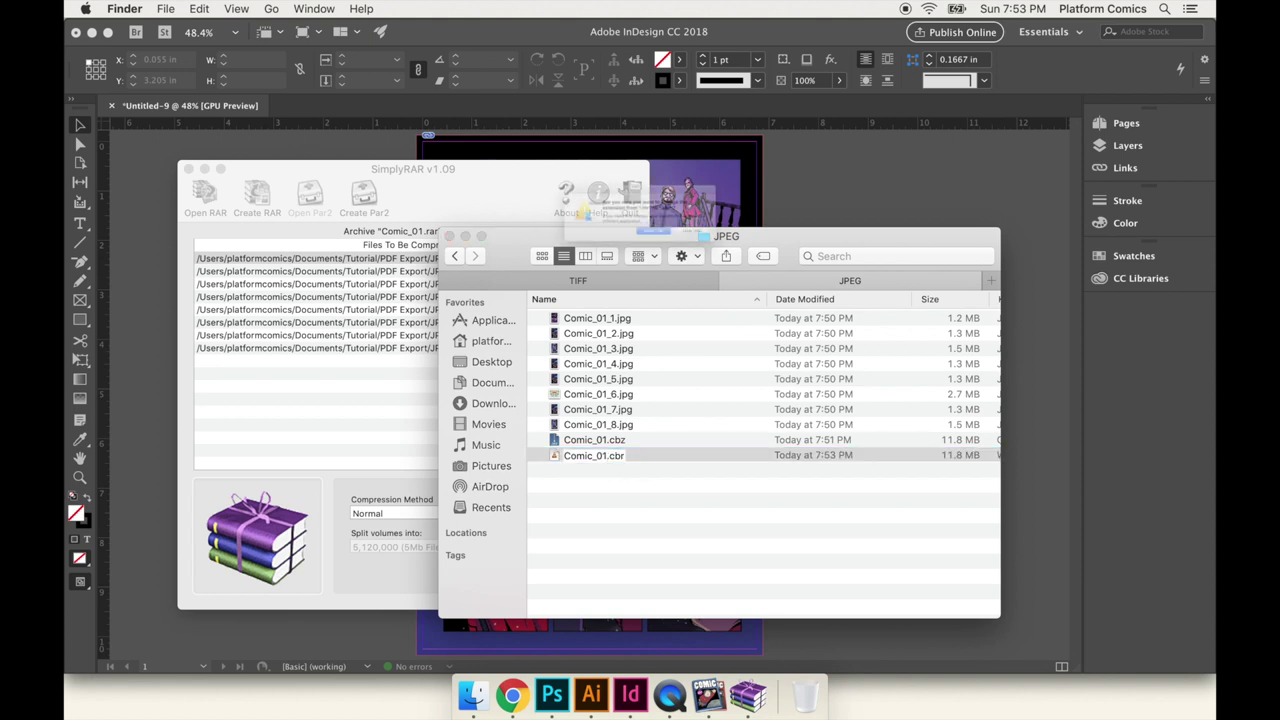
pyautogui.click(752, 253)
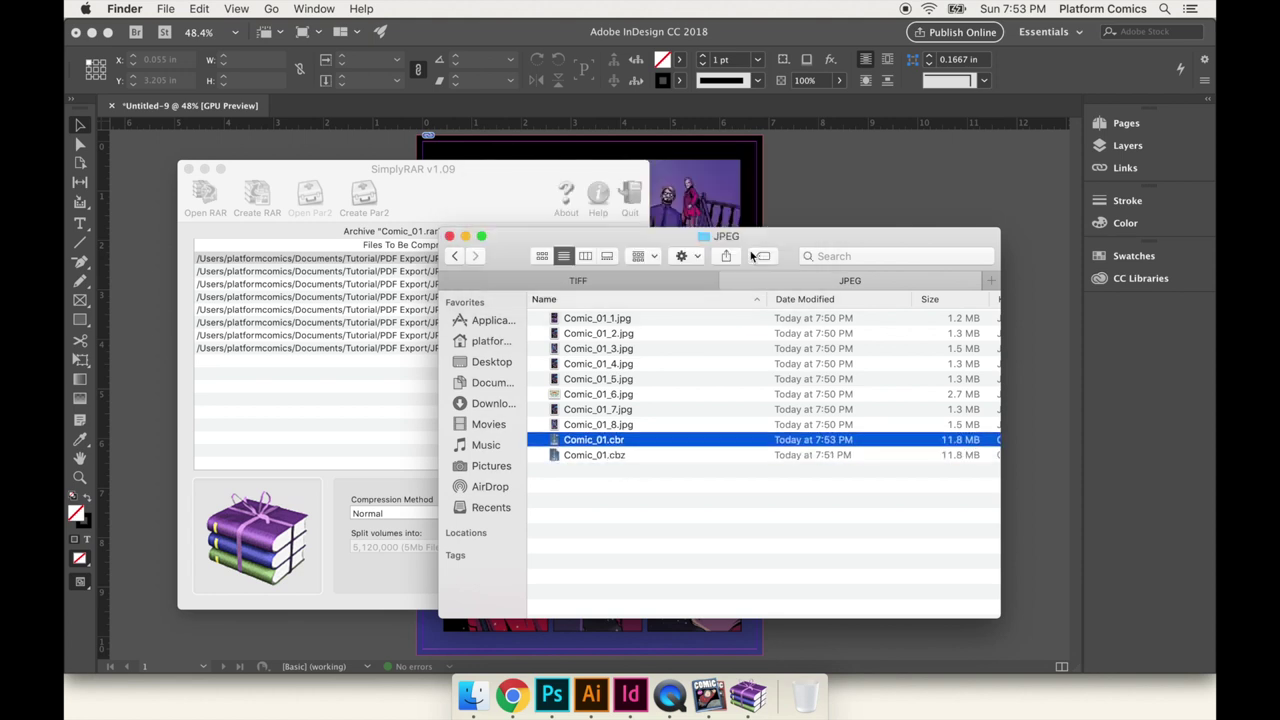
# Quit SimplyRAR and open Comic_01.cbr in the comic reader.
pyautogui.click(400, 428)
pyautogui.press('super+q')
pyautogui.click(605, 470)
pyautogui.doubleClick(631, 445)
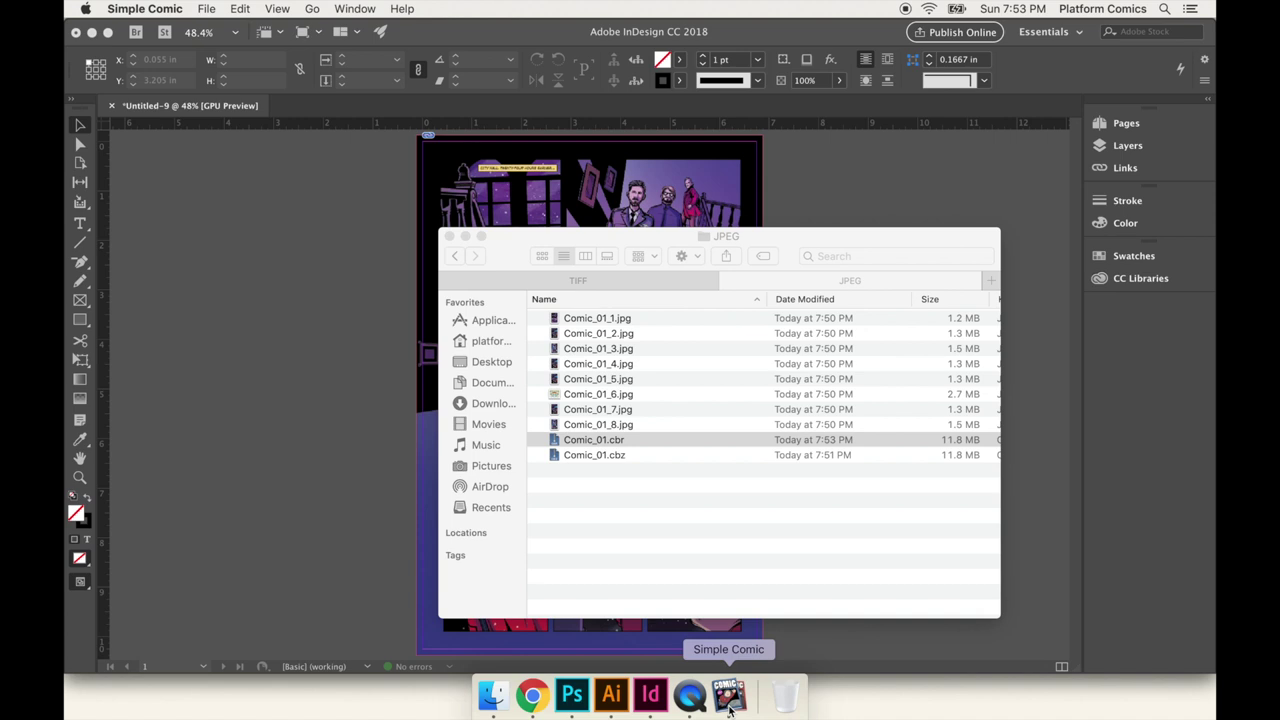
# Flip through the Comic_01.cbr pages in Simple Comic, return to page 1, and quit.
pyautogui.press('Right')
pyautogui.press('Right')
pyautogui.press('Right')
pyautogui.press('Right')
pyautogui.press('Right')
pyautogui.press('Left')
pyautogui.press('Right')
pyautogui.press('Home')
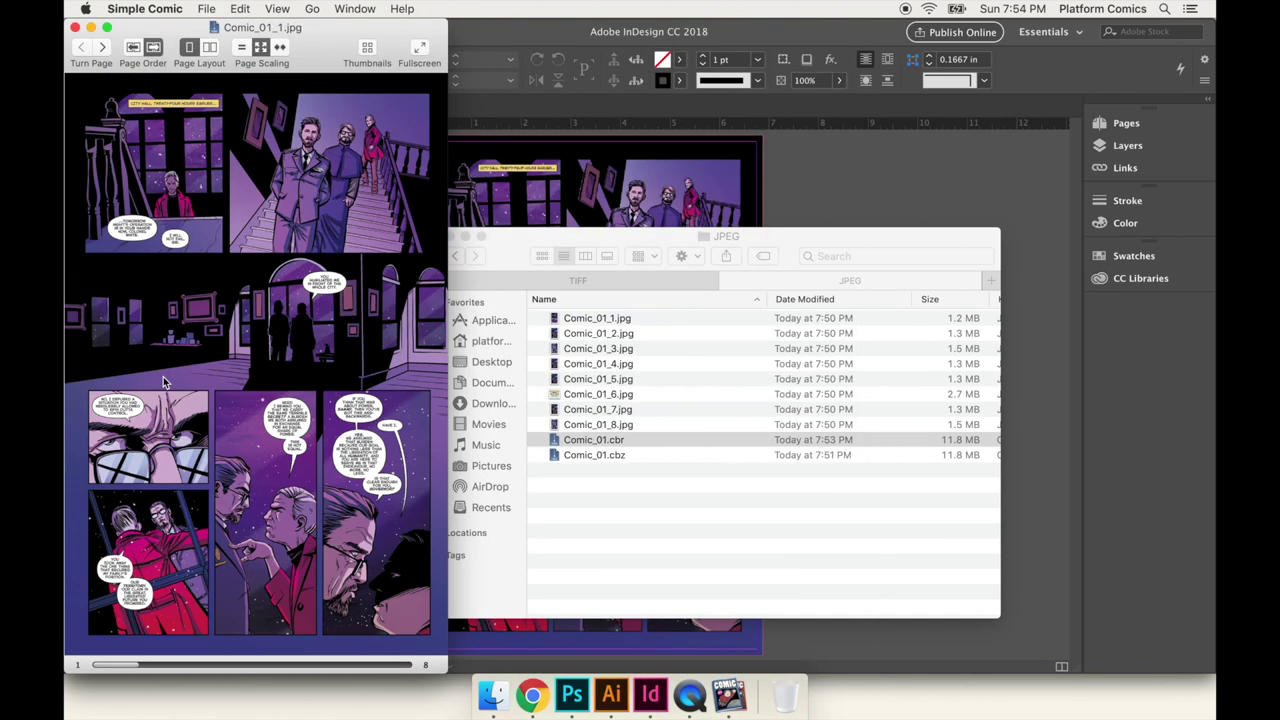
pyautogui.press('Right')
pyautogui.press('Right')
pyautogui.press('Left')
pyautogui.press('Left')
pyautogui.press('super+q')
# Navigate Finder up from the JPEG folder to the PDF Export folder.
pyautogui.moveTo(676, 481); pyautogui.dragTo(677, 443)
pyautogui.click(671, 471)
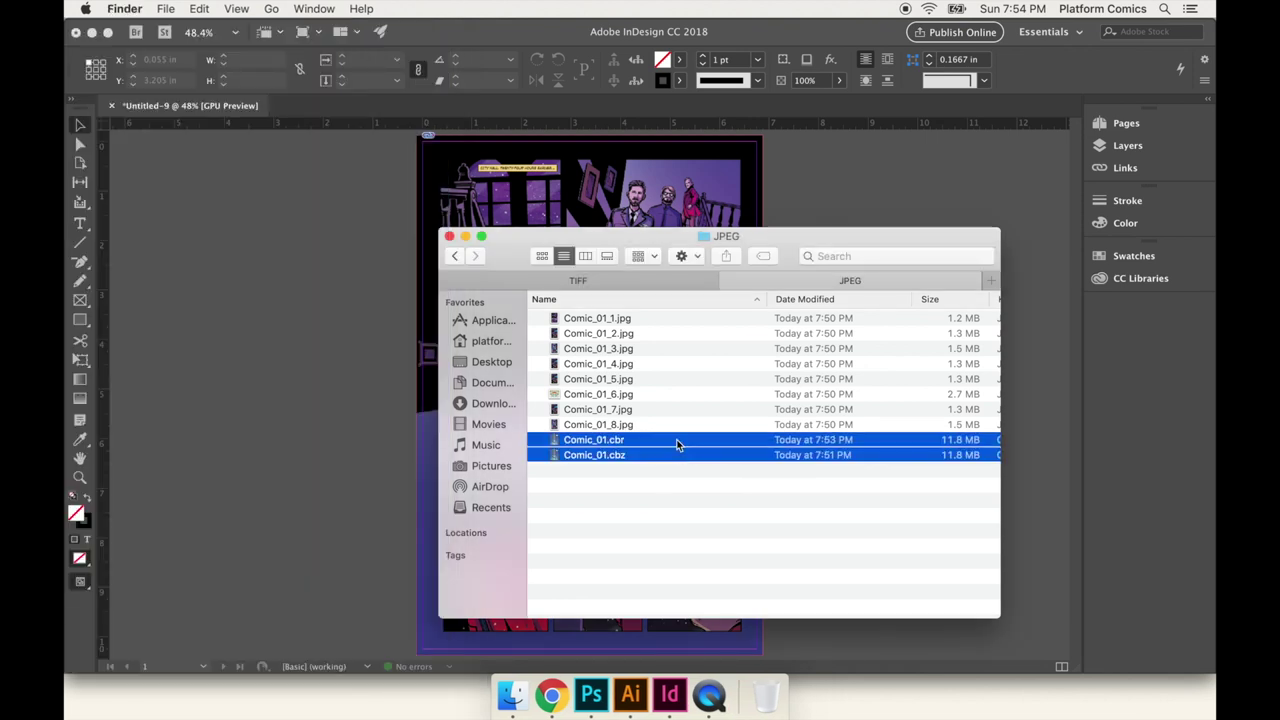
pyautogui.keyDown('super'); pyautogui.click(731, 238); pyautogui.keyUp('super')
pyautogui.click(731, 254)
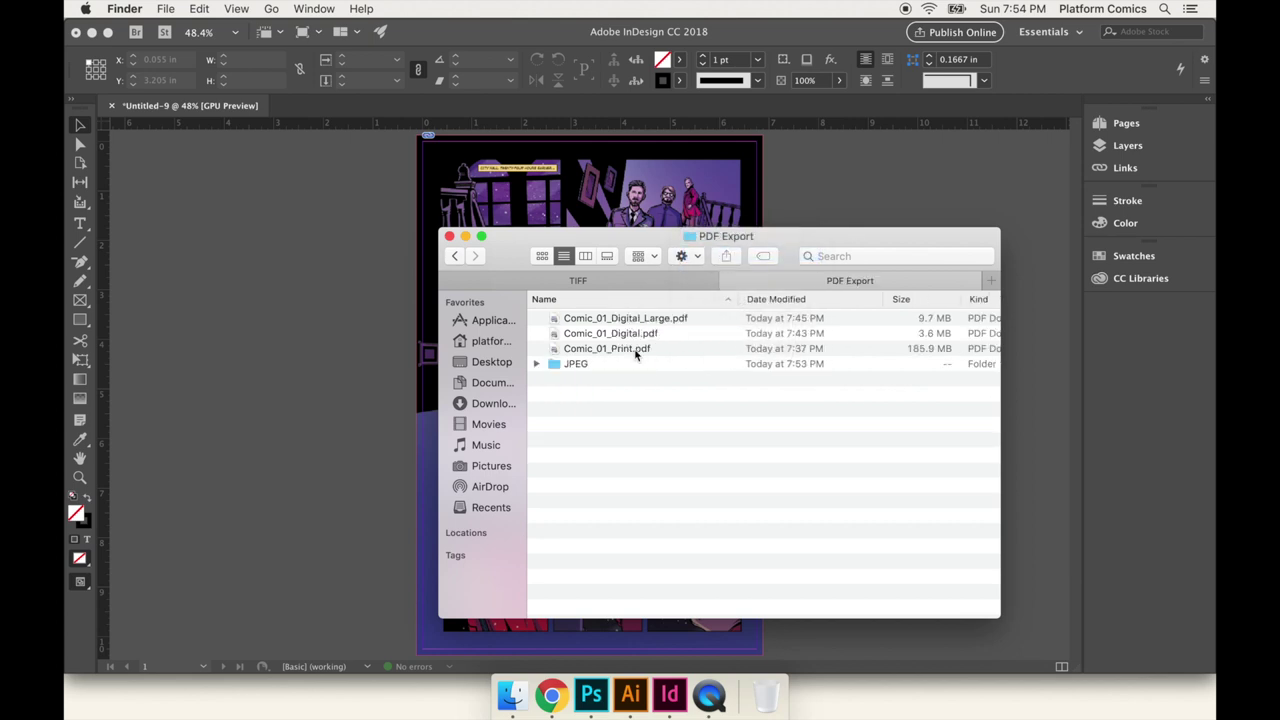